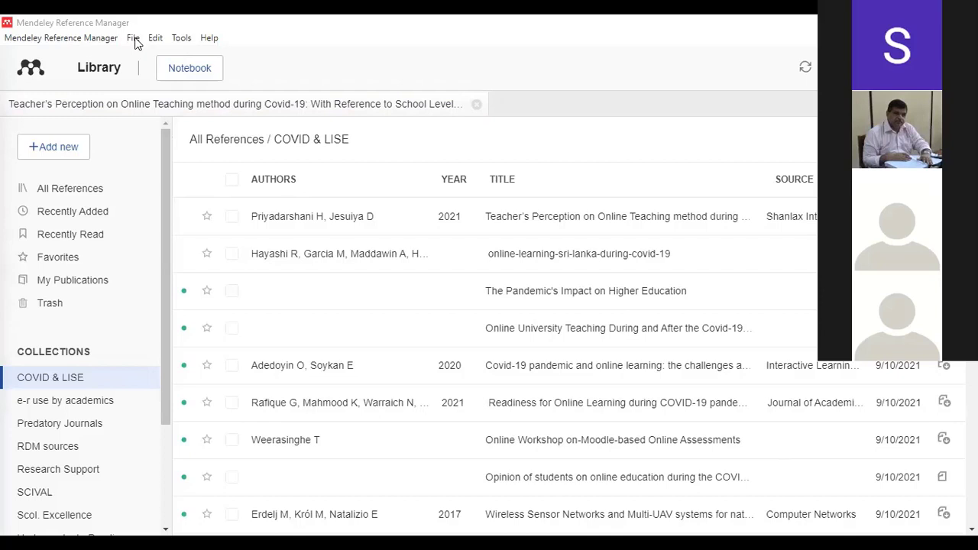
{"action": "left_click", "coordinate": [133, 38]}
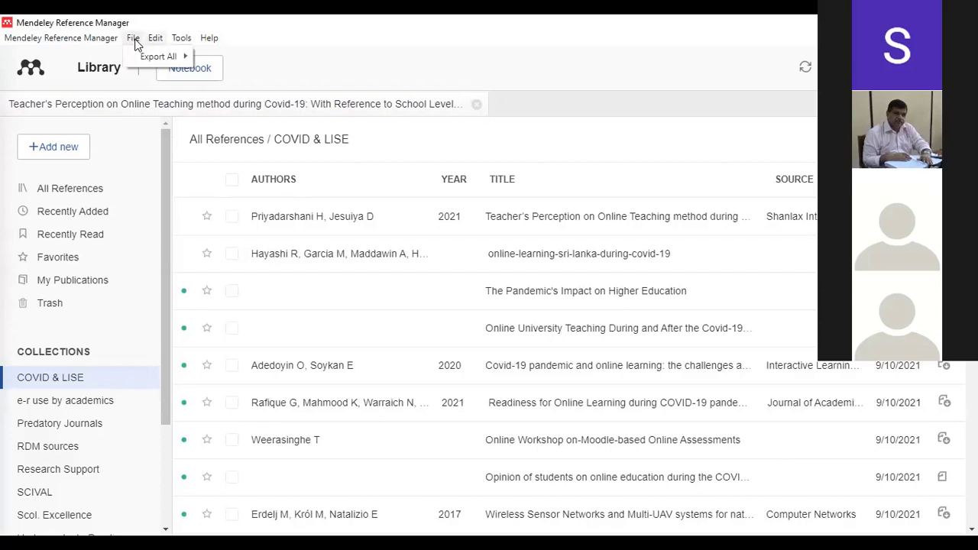
{"action": "mouse_move", "coordinate": [135, 63]}
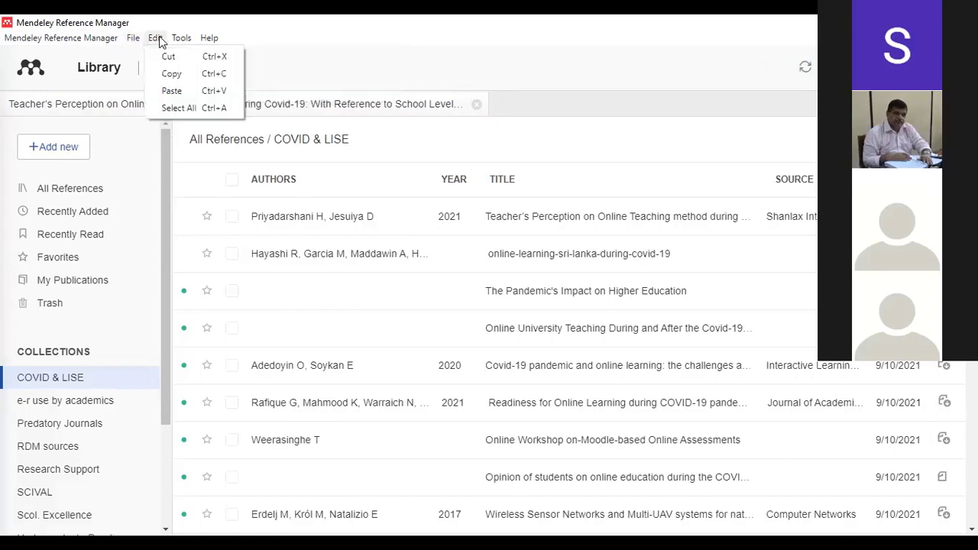
{"action": "mouse_move", "coordinate": [157, 40]}
{"action": "left_click", "coordinate": [157, 43]}
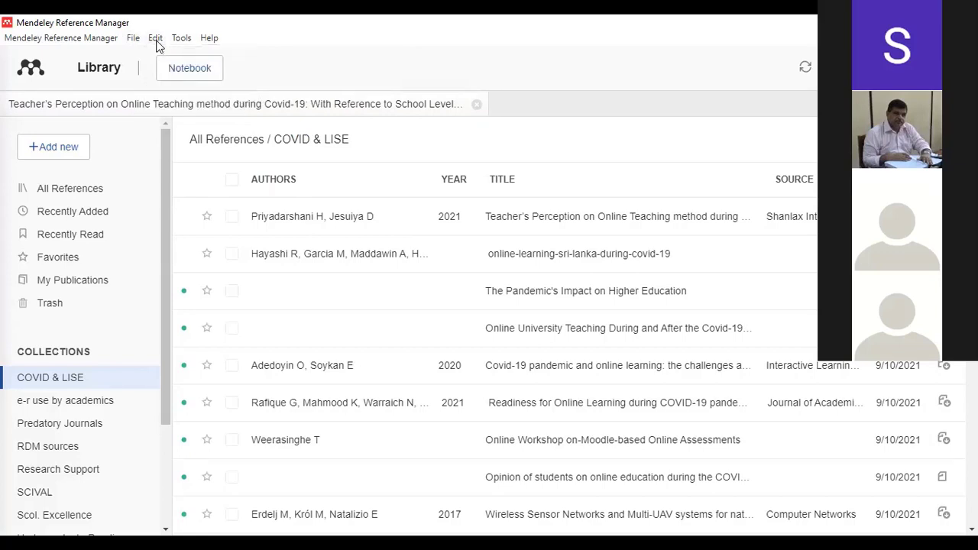
{"action": "left_click", "coordinate": [159, 41]}
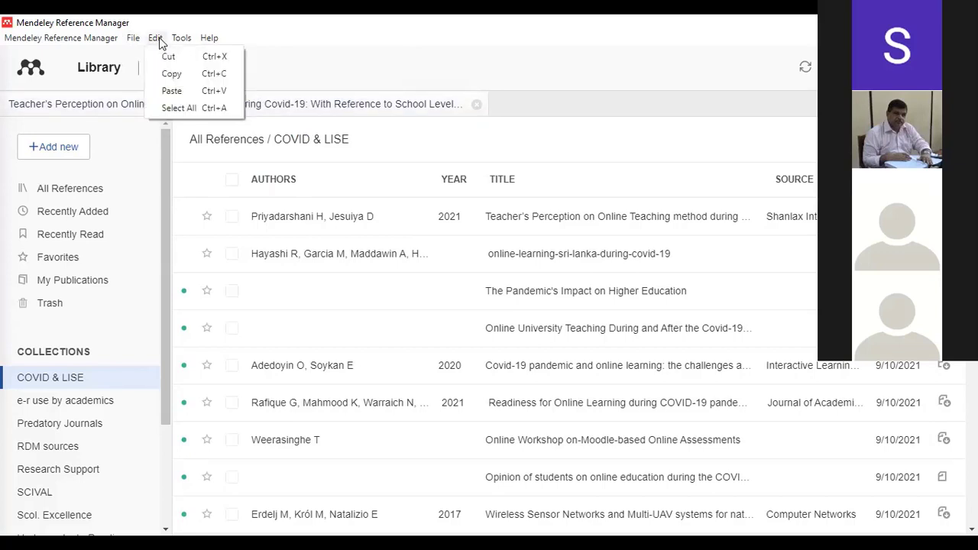
Open the installation options for Mendeley Web Importer and Mendeley Cite for Microsoft Word.
{"action": "left_click", "coordinate": [180, 39]}
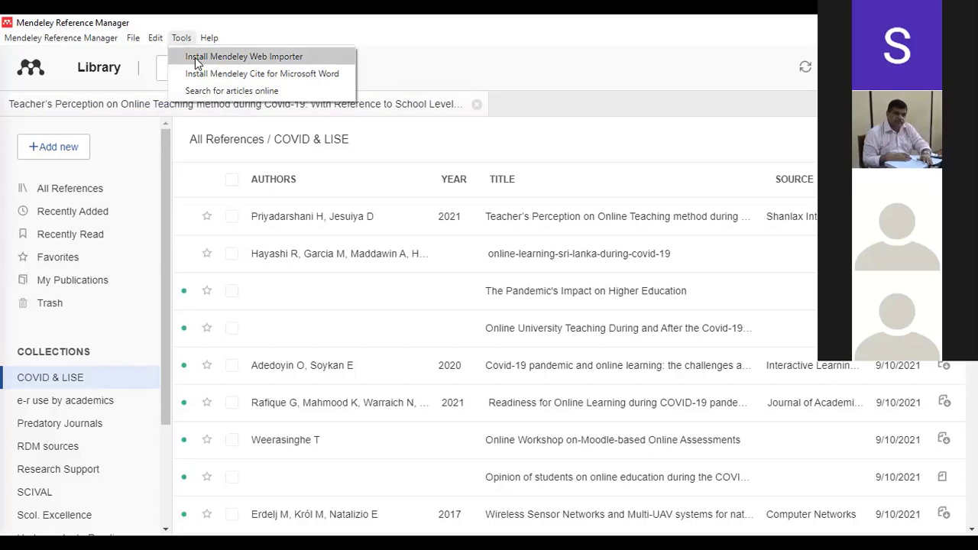
{"action": "left_click", "coordinate": [195, 58]}
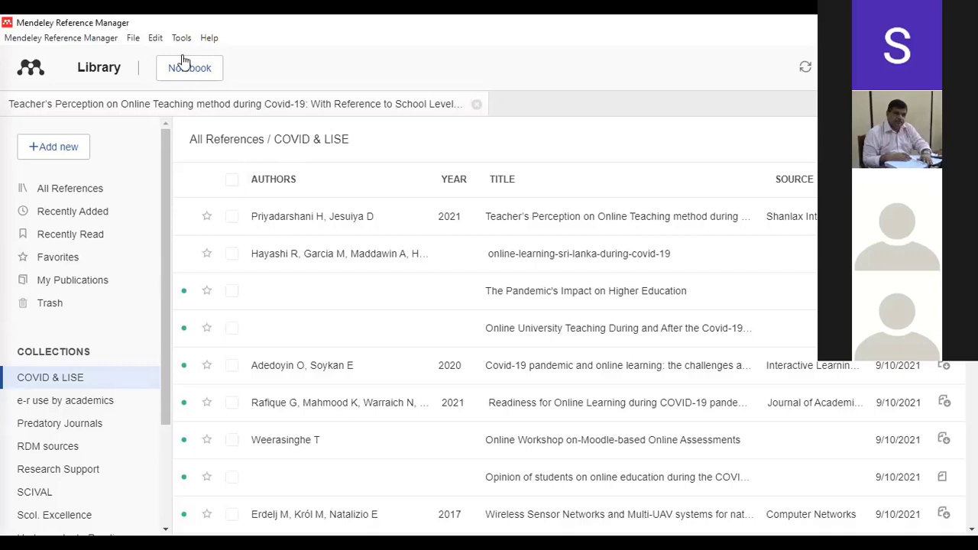
{"action": "left_click", "coordinate": [182, 38]}
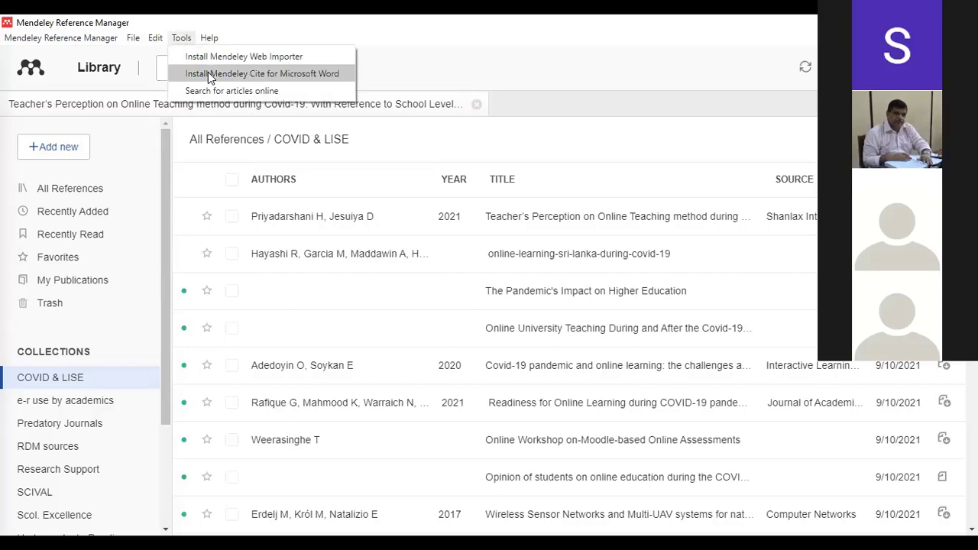
{"action": "left_click", "coordinate": [208, 73]}
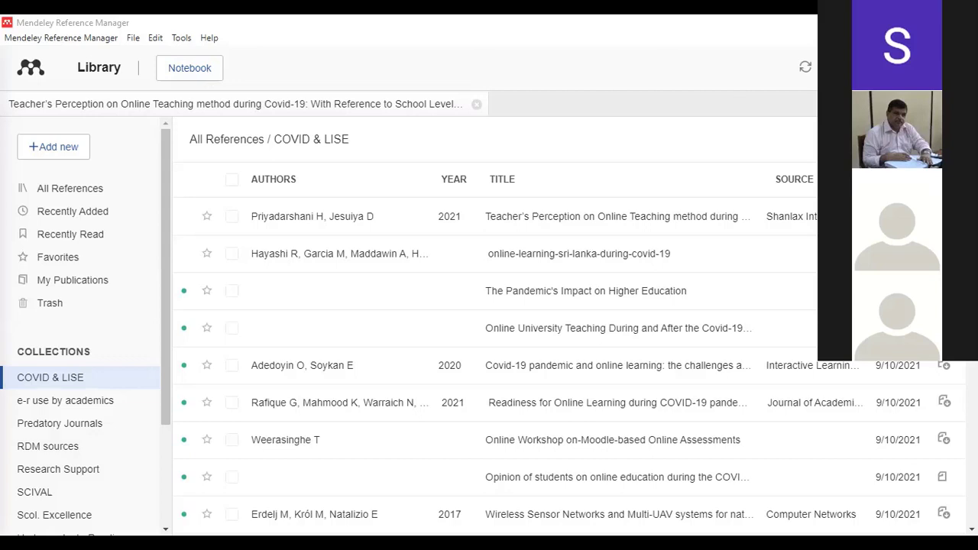
Switch to Mendeley's online article search in the browser and examine the 2021 journal results and filters for predatory publishing.
{"action": "left_click", "coordinate": [183, 38]}
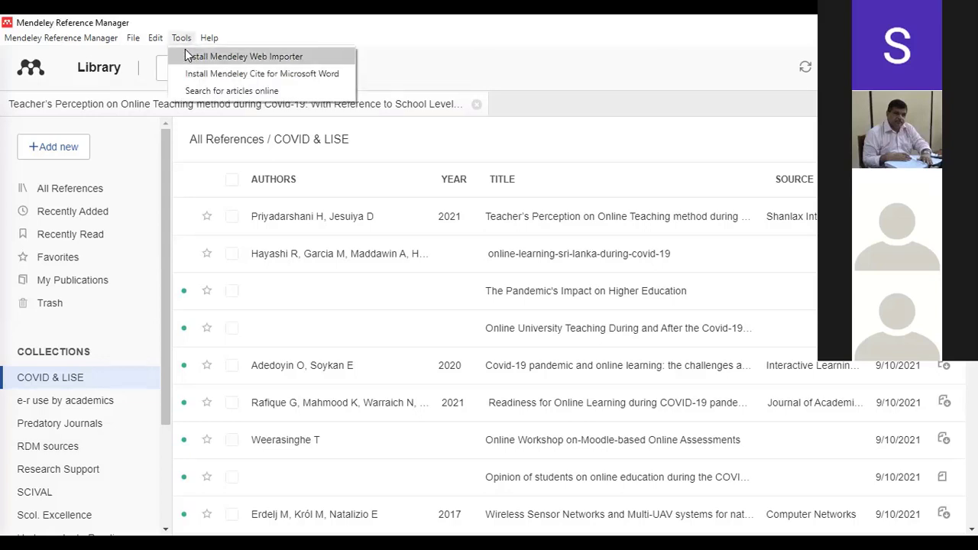
{"action": "left_click", "coordinate": [193, 91]}
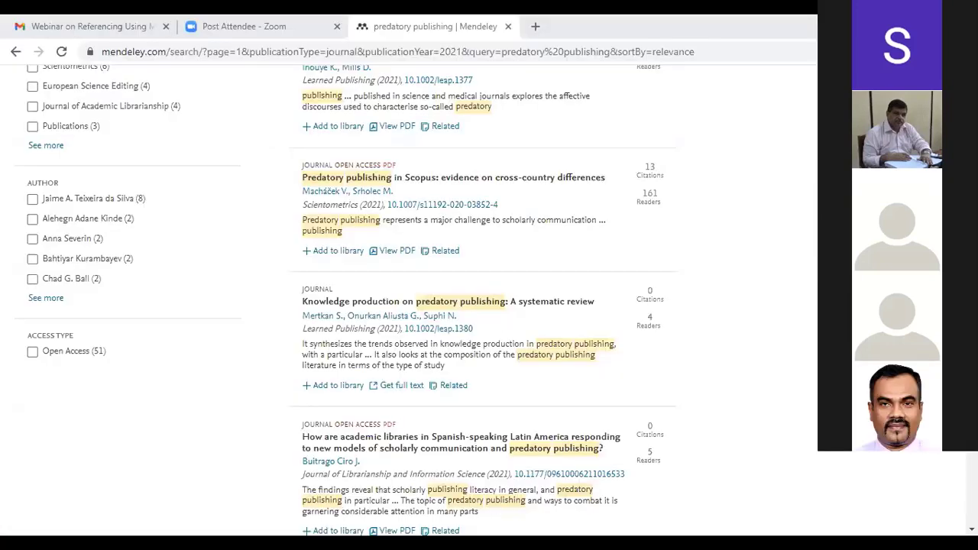
{"action": "scroll", "coordinate": [377, 185], "scroll_direction": "up", "scroll_amount": 4}
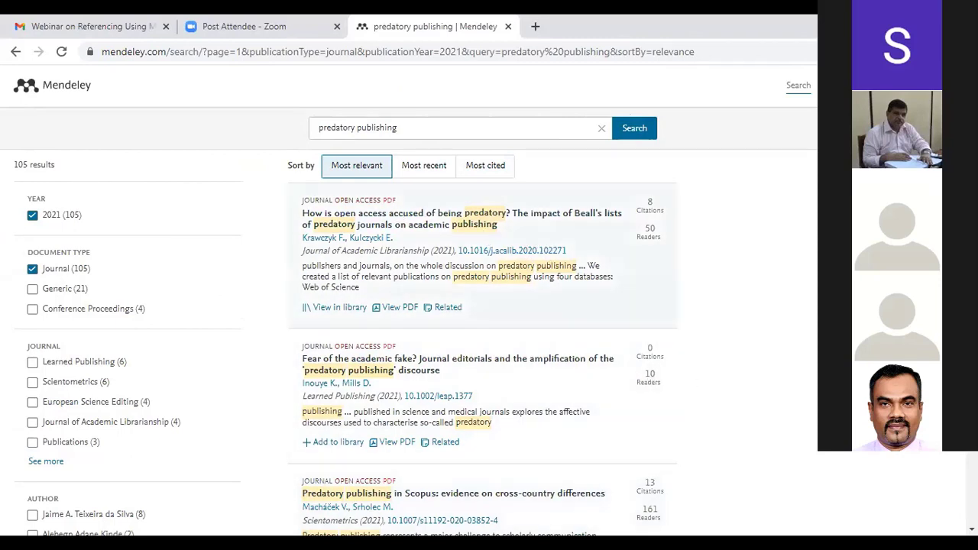
{"action": "scroll", "coordinate": [639, 168], "scroll_direction": "down", "scroll_amount": 1}
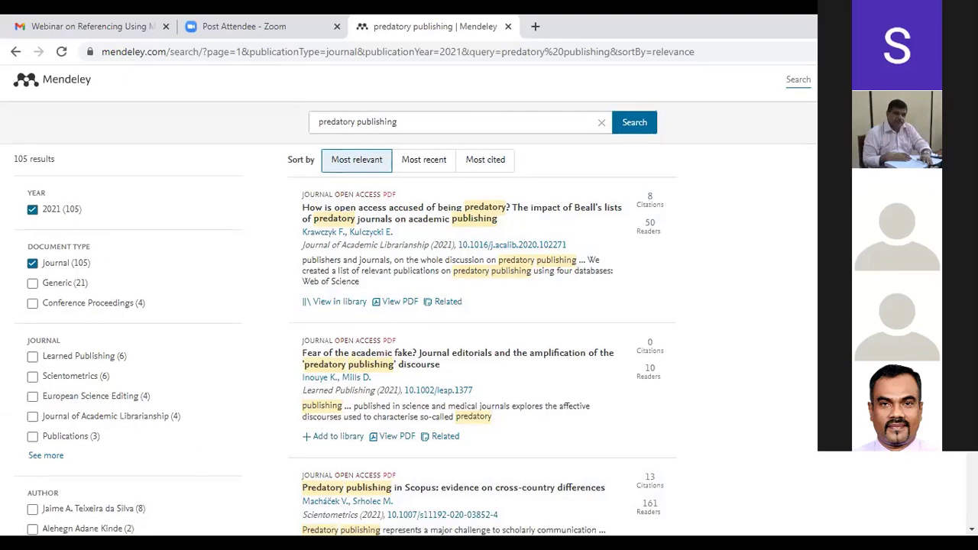
{"action": "scroll", "coordinate": [409, 301], "scroll_direction": "down", "scroll_amount": 2}
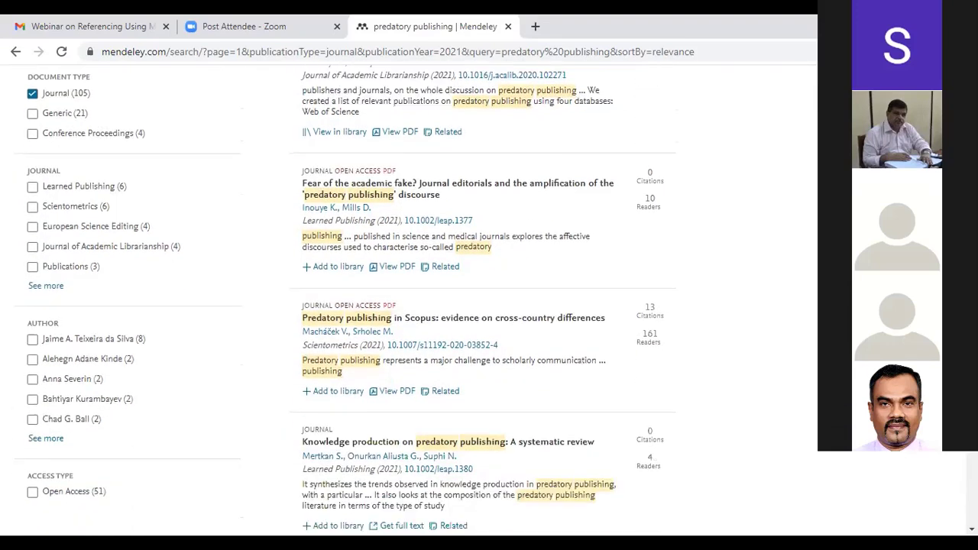
{"action": "scroll", "coordinate": [409, 301], "scroll_direction": "down", "scroll_amount": 1}
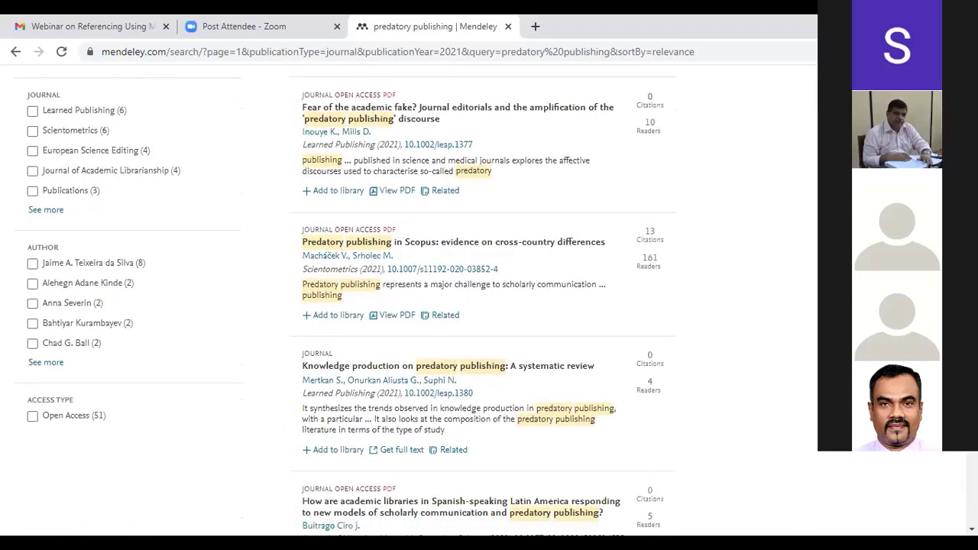
{"action": "scroll", "coordinate": [409, 301], "scroll_direction": "up", "scroll_amount": 2}
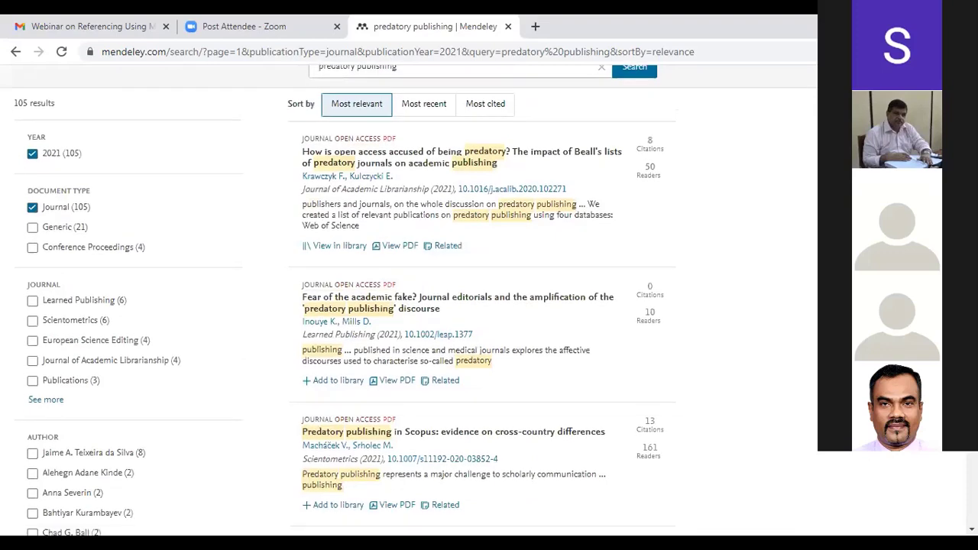
{"action": "scroll", "coordinate": [409, 301], "scroll_direction": "down", "scroll_amount": 1}
{"action": "scroll", "coordinate": [408, 301], "scroll_direction": "down", "scroll_amount": 1}
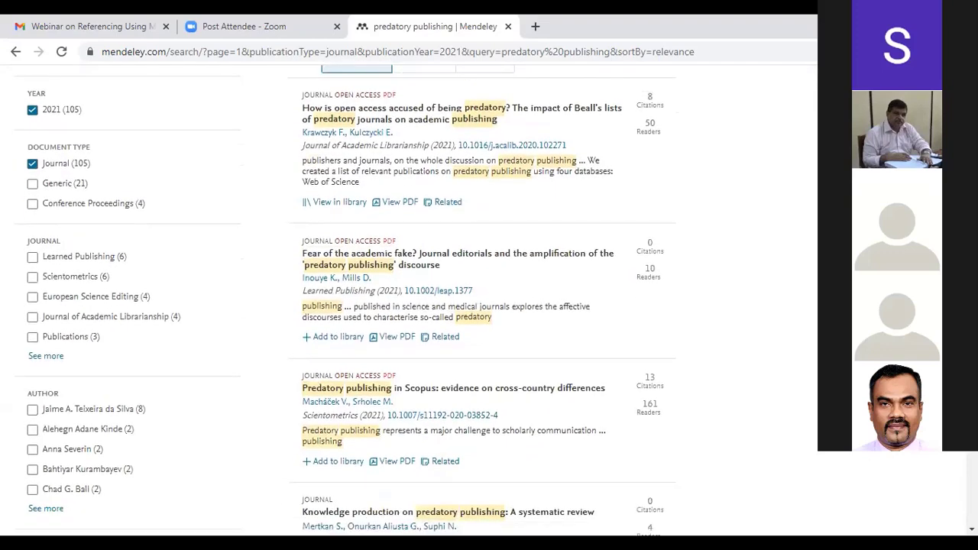
{"action": "scroll", "coordinate": [409, 301], "scroll_direction": "down", "scroll_amount": 2}
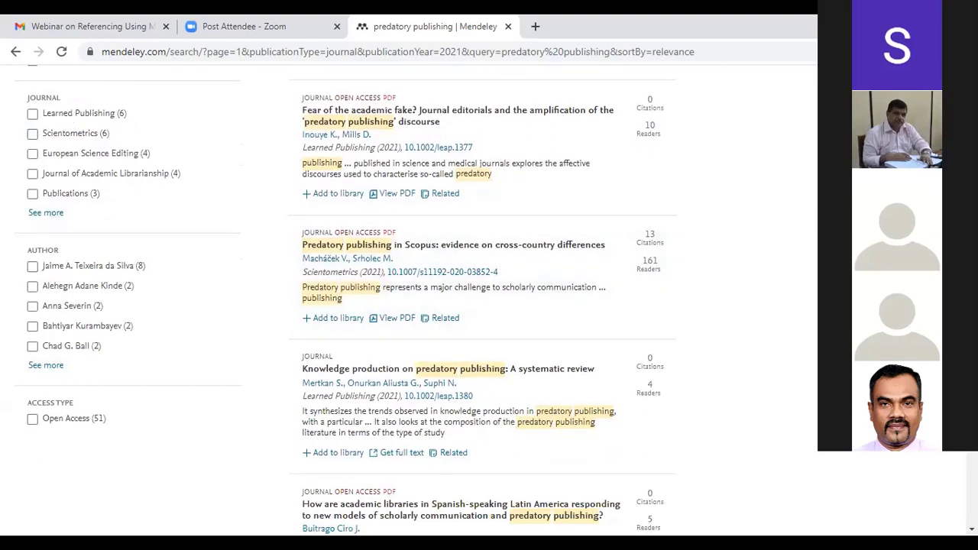
Limit the predatory publishing search results to open access articles and review the filtered list.
{"action": "scroll", "coordinate": [482, 299], "scroll_direction": "down", "scroll_amount": 3}
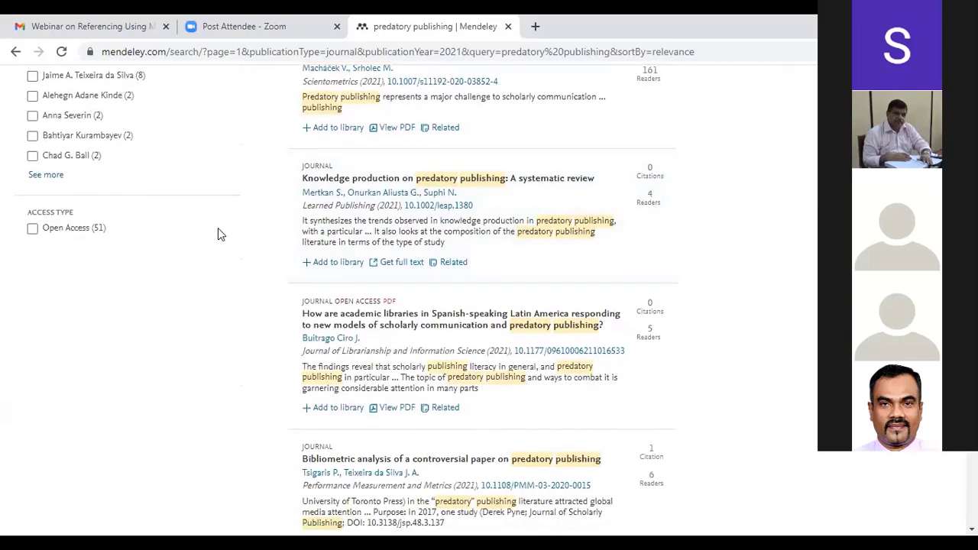
{"action": "left_click", "coordinate": [32, 230]}
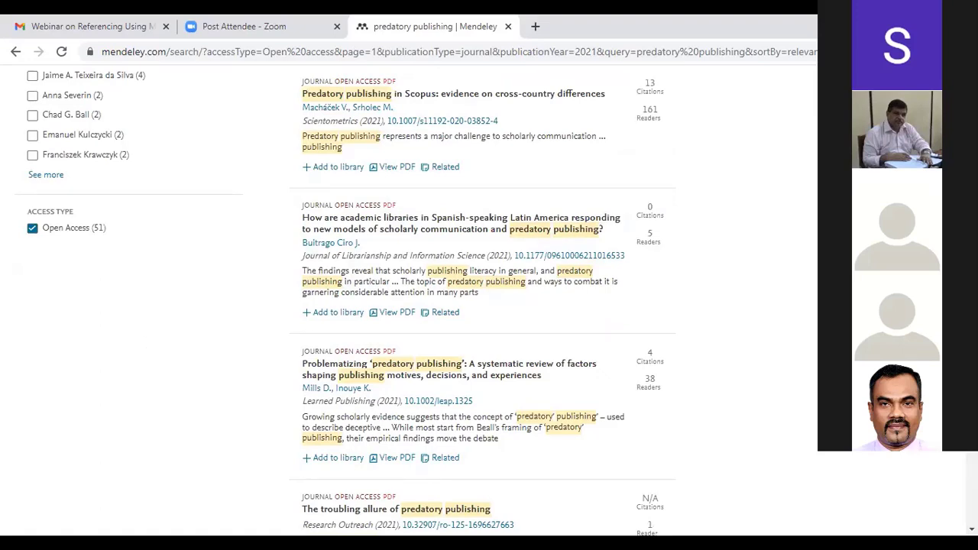
{"action": "scroll", "coordinate": [344, 306], "scroll_direction": "up", "scroll_amount": 5}
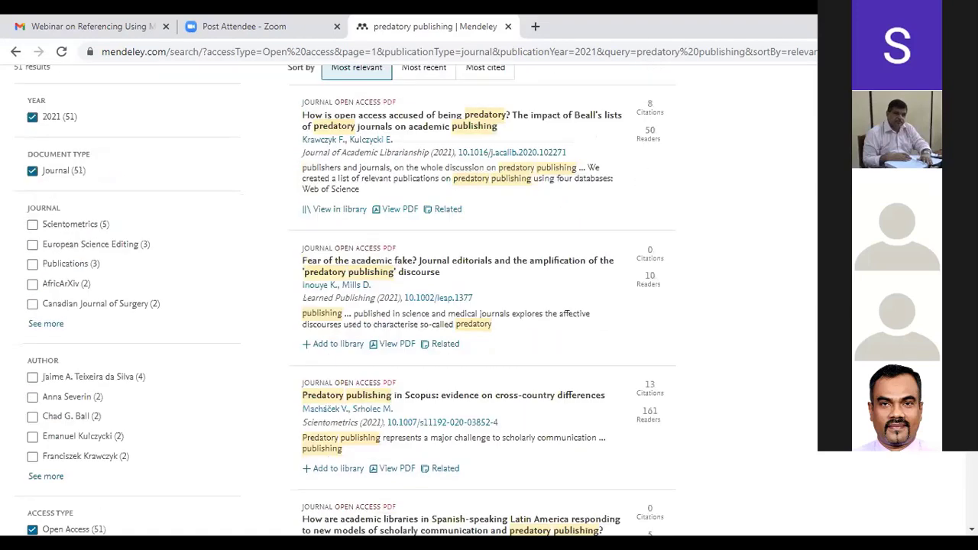
{"action": "scroll", "coordinate": [497, 203], "scroll_direction": "down", "scroll_amount": 3}
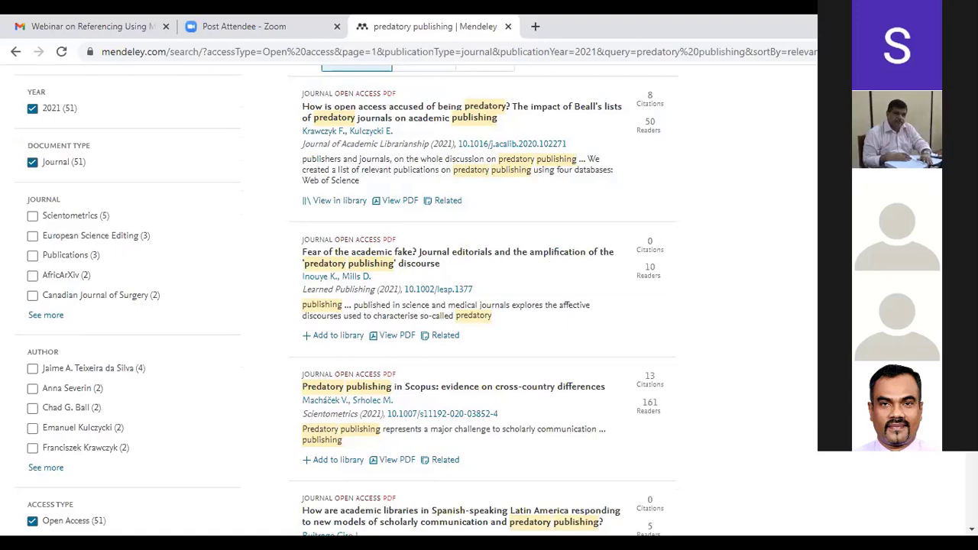
{"action": "scroll", "coordinate": [344, 305], "scroll_direction": "up", "scroll_amount": 2}
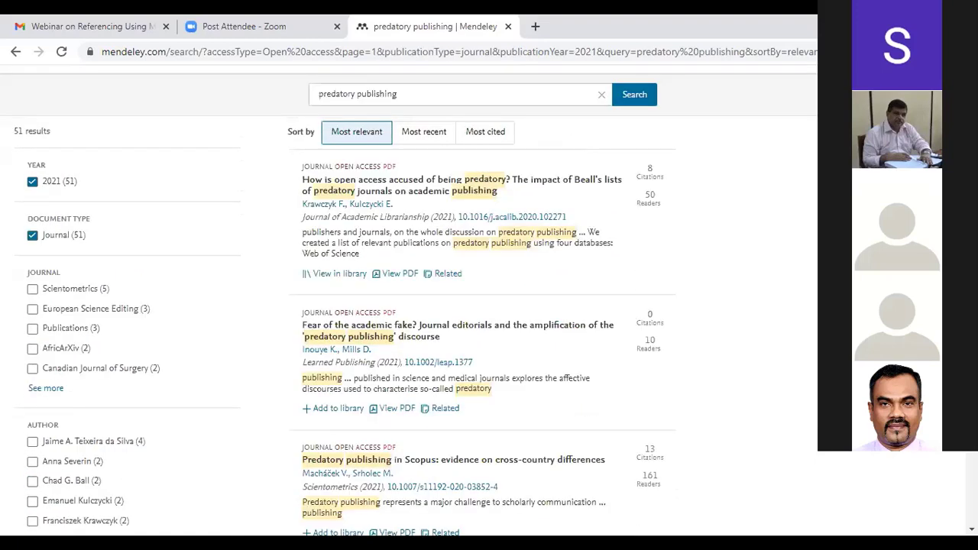
{"action": "scroll", "coordinate": [344, 306], "scroll_direction": "down", "scroll_amount": 2}
{"action": "scroll", "coordinate": [403, 409], "scroll_direction": "up", "scroll_amount": 3}
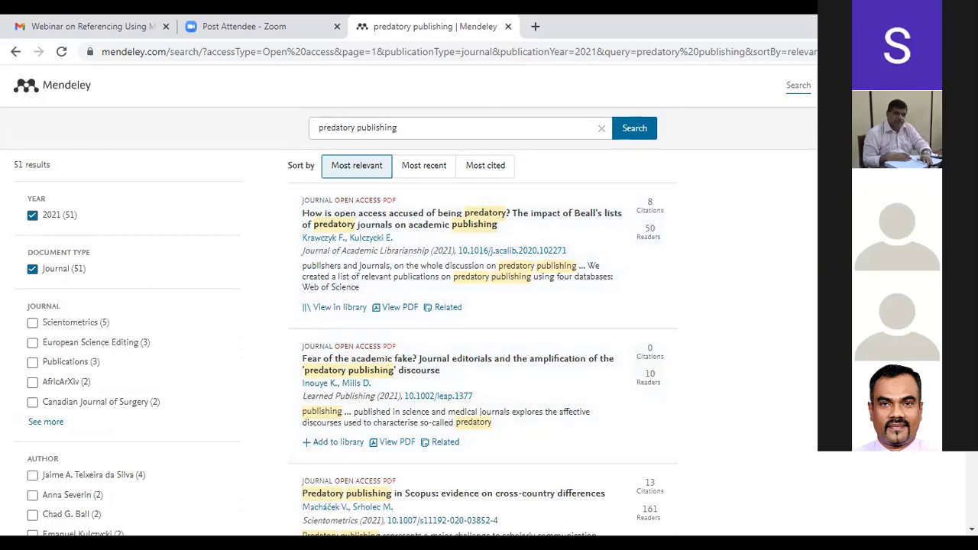
View the PDF of "Fear of the academic fake?", read its first page and close it.
{"action": "scroll", "coordinate": [409, 300], "scroll_direction": "down", "scroll_amount": 3}
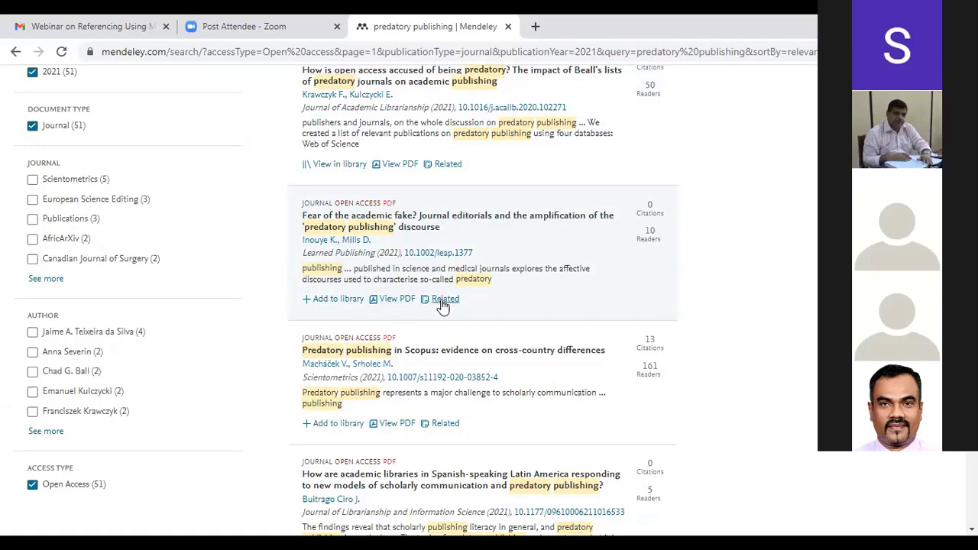
{"action": "left_click", "coordinate": [393, 301]}
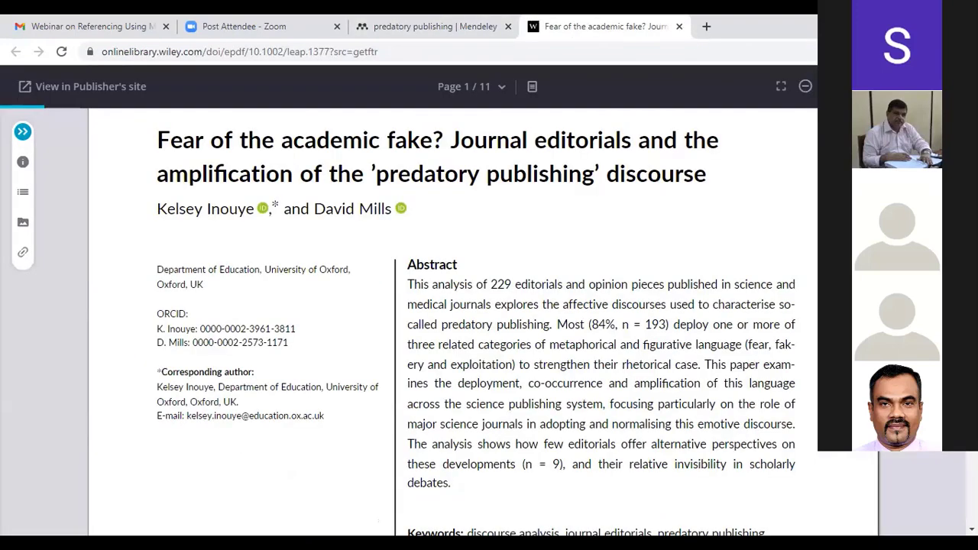
{"action": "scroll", "coordinate": [453, 321], "scroll_direction": "down", "scroll_amount": 3}
{"action": "scroll", "coordinate": [453, 321], "scroll_direction": "up", "scroll_amount": 3}
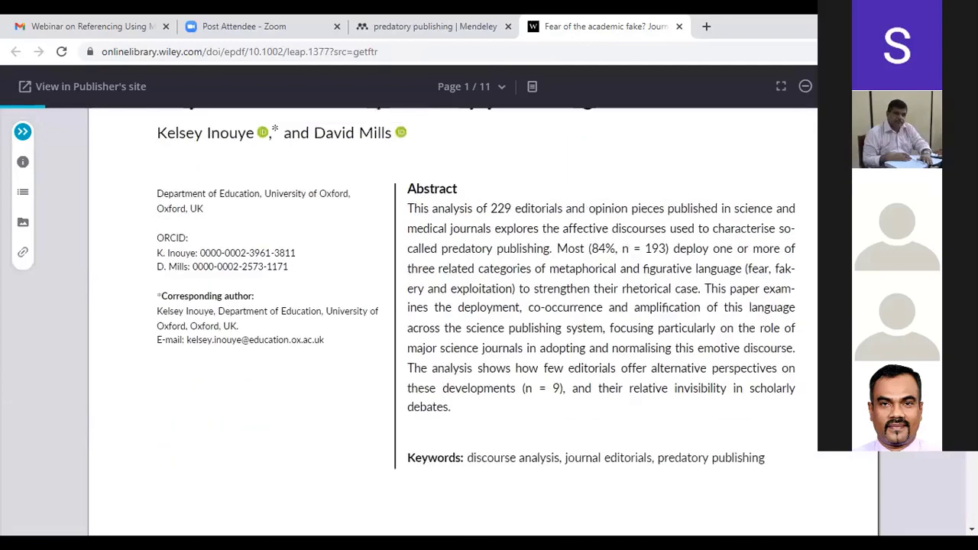
{"action": "scroll", "coordinate": [452, 321], "scroll_direction": "up", "scroll_amount": 2}
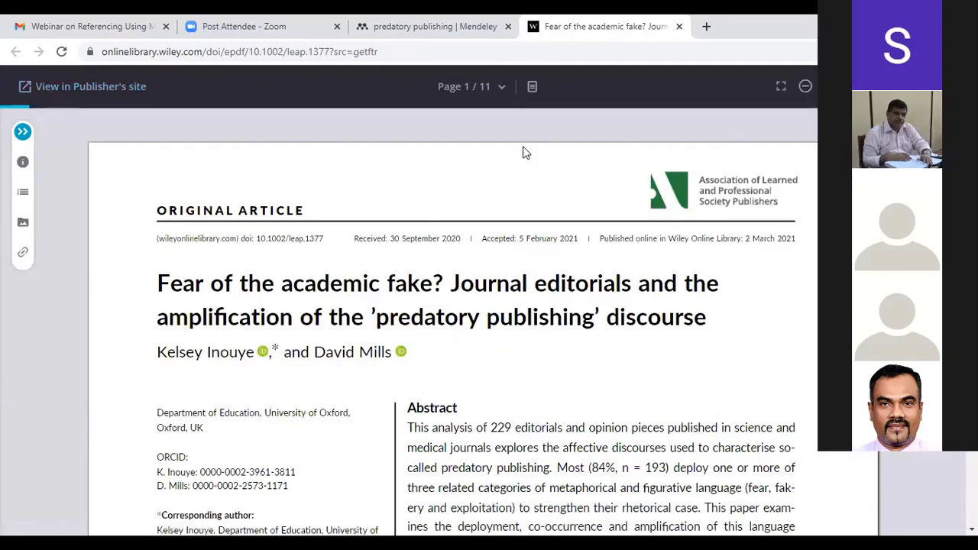
{"action": "left_click", "coordinate": [679, 27]}
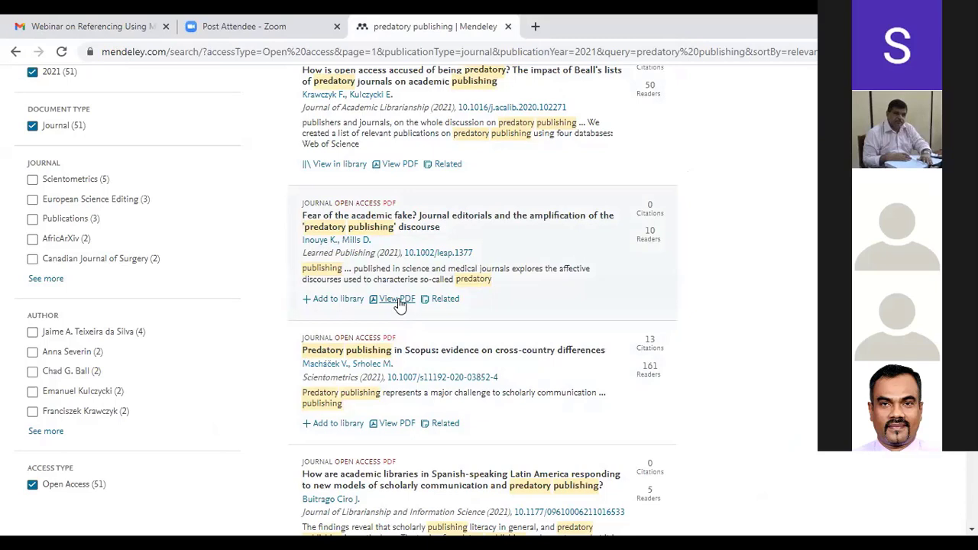
Add the articles "Fear of the academic fake?", "Predatory publishing in Scopus" and "How are academic libraries in Spanish-speaking Latin America responding" to the library.
{"action": "left_click", "coordinate": [324, 303]}
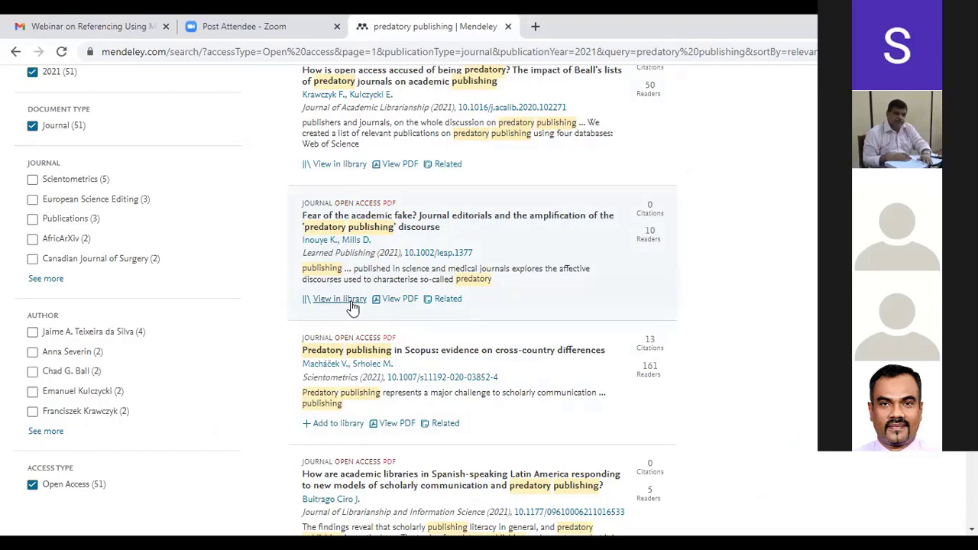
{"action": "scroll", "coordinate": [481, 305], "scroll_direction": "down", "scroll_amount": 2}
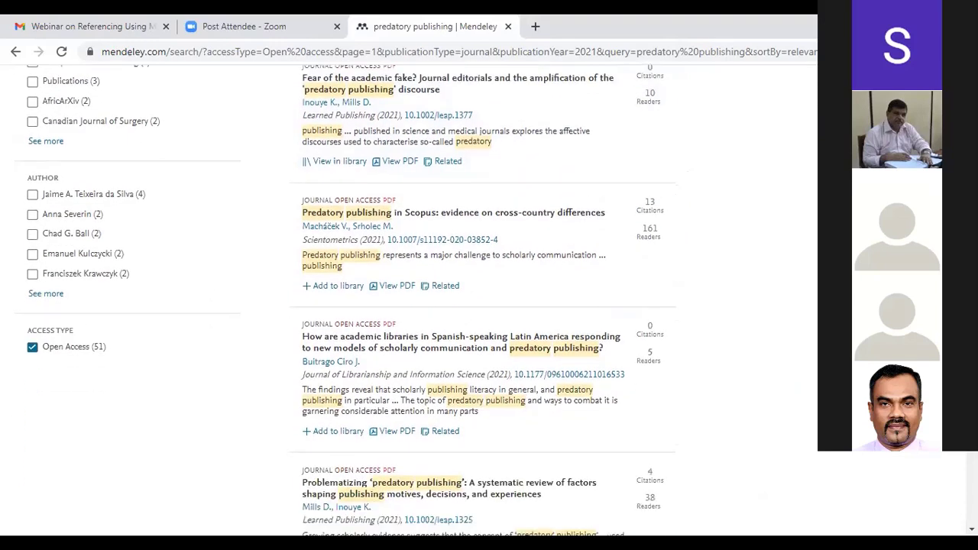
{"action": "left_click", "coordinate": [339, 286]}
{"action": "left_click", "coordinate": [339, 431]}
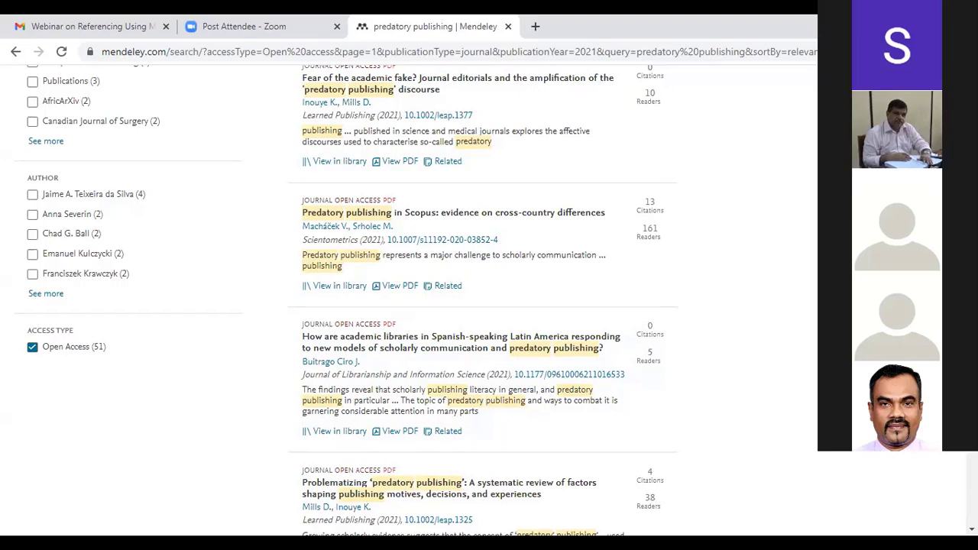
Show the articles related to "Predatory publishing in Scopus: evidence on cross-country differences".
{"action": "scroll", "coordinate": [344, 306], "scroll_direction": "up", "scroll_amount": 4}
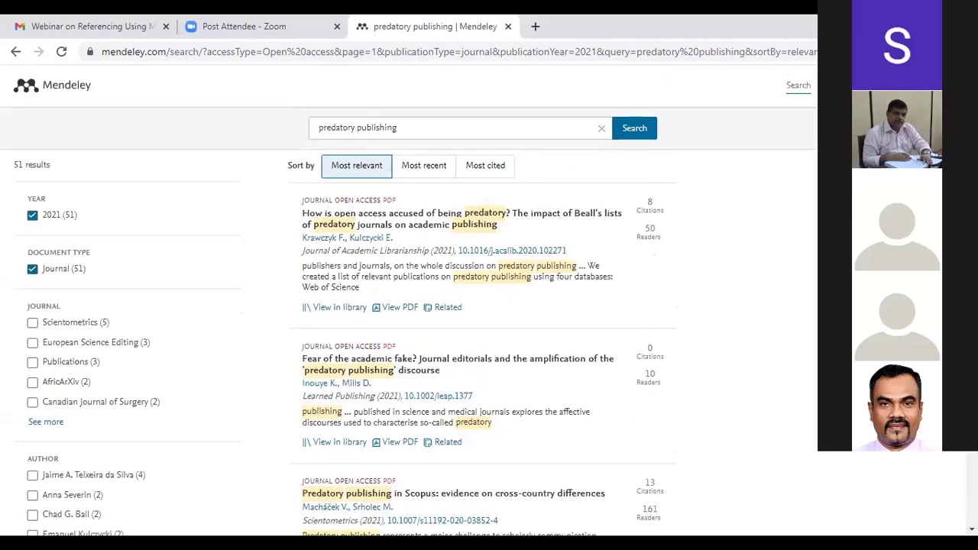
{"action": "scroll", "coordinate": [481, 306], "scroll_direction": "down", "scroll_amount": 5}
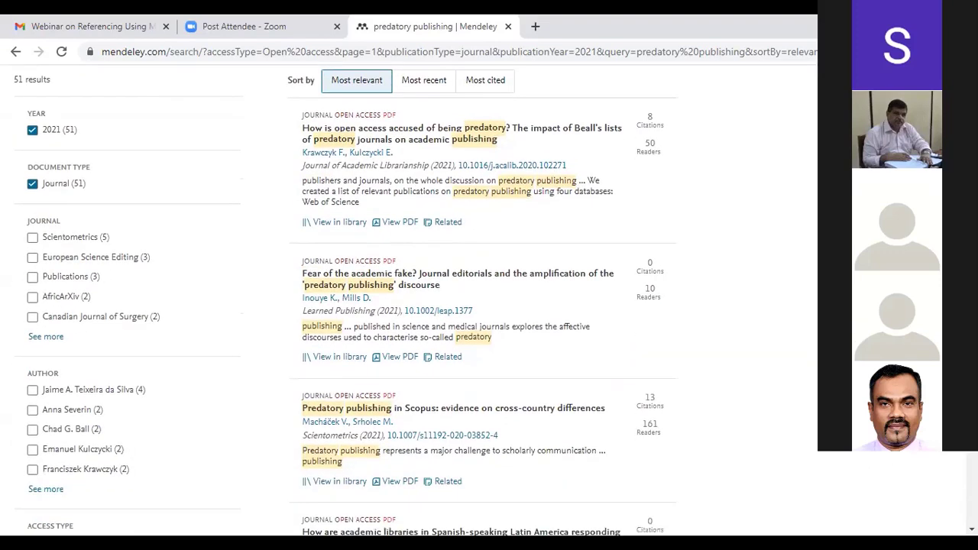
{"action": "scroll", "coordinate": [356, 184], "scroll_direction": "down", "scroll_amount": 1}
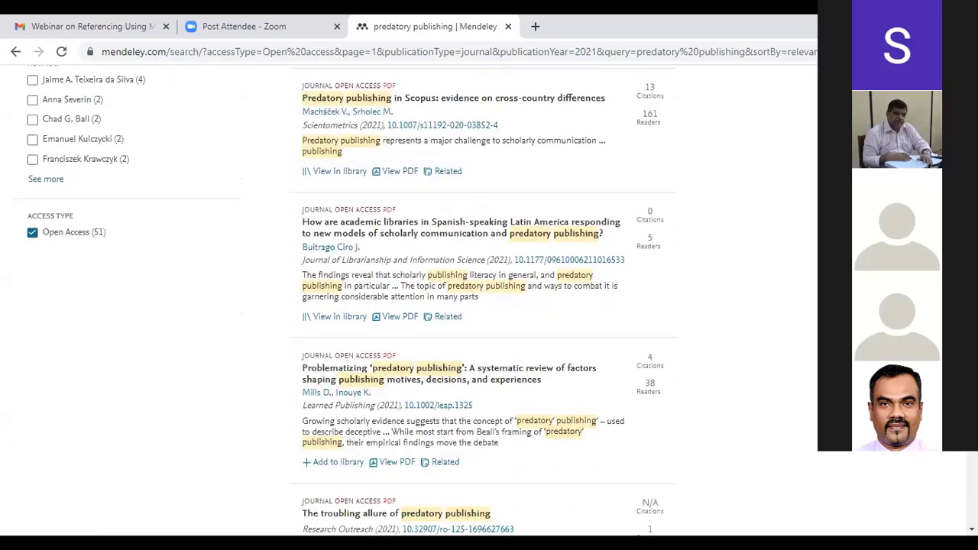
{"action": "left_click", "coordinate": [448, 169]}
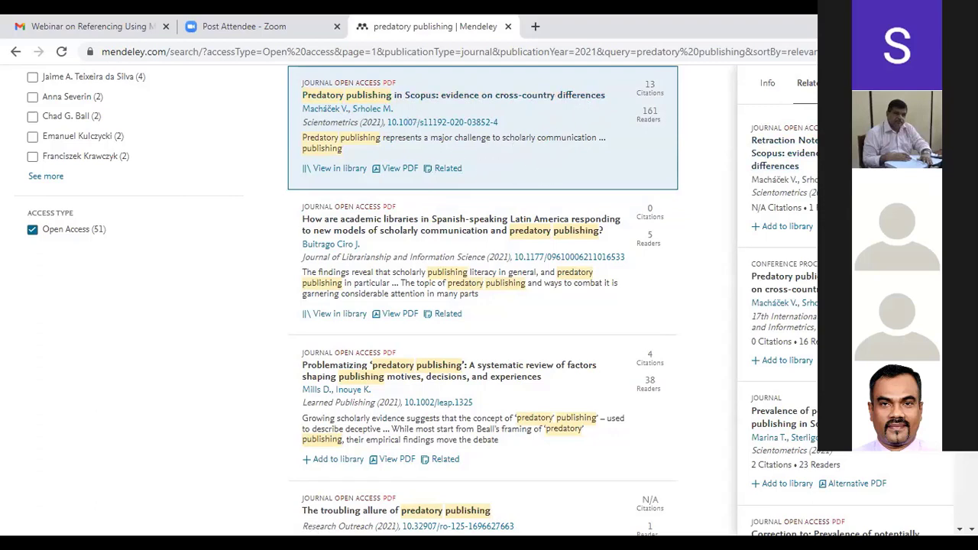
Browse the related articles and add "Retraction Note to: Predatory publishing in Scopus" to the library.
{"action": "scroll", "coordinate": [841, 305], "scroll_direction": "down", "scroll_amount": 2}
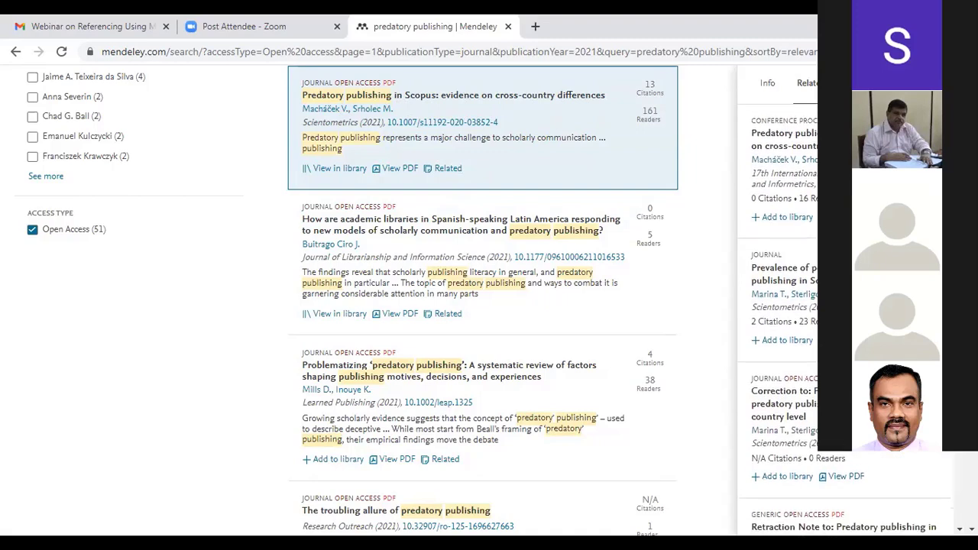
{"action": "scroll", "coordinate": [780, 306], "scroll_direction": "up", "scroll_amount": 2}
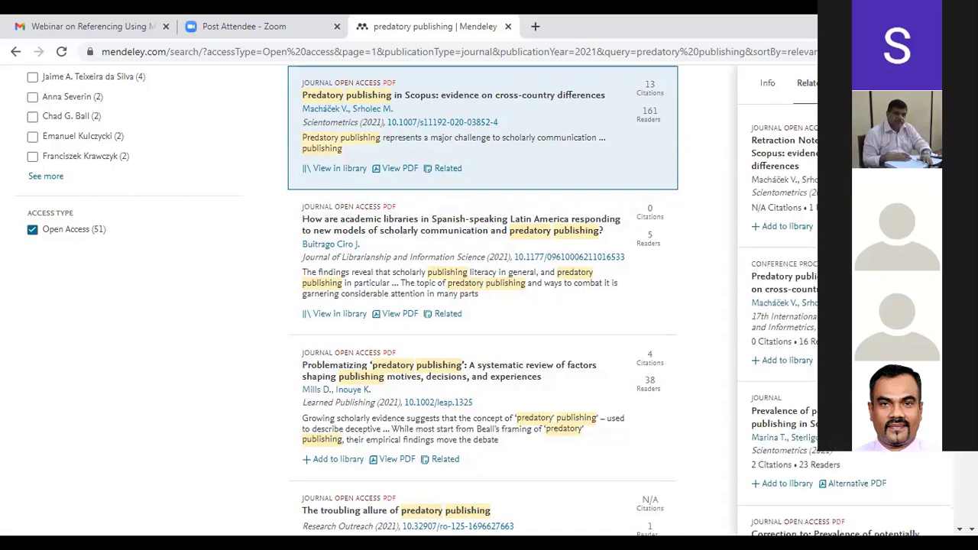
{"action": "scroll", "coordinate": [841, 306], "scroll_direction": "down", "scroll_amount": 4}
{"action": "scroll", "coordinate": [779, 305], "scroll_direction": "down", "scroll_amount": 1}
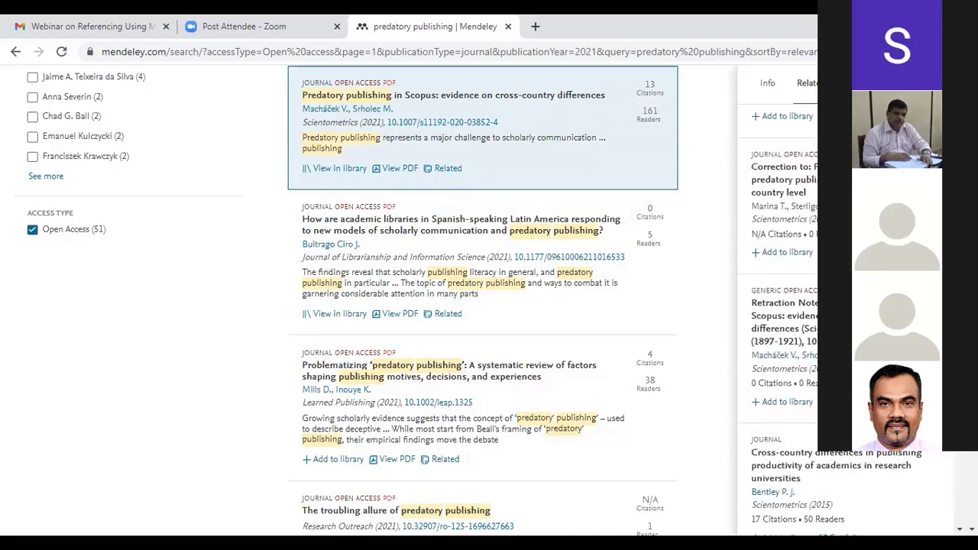
{"action": "scroll", "coordinate": [780, 305], "scroll_direction": "down", "scroll_amount": 3}
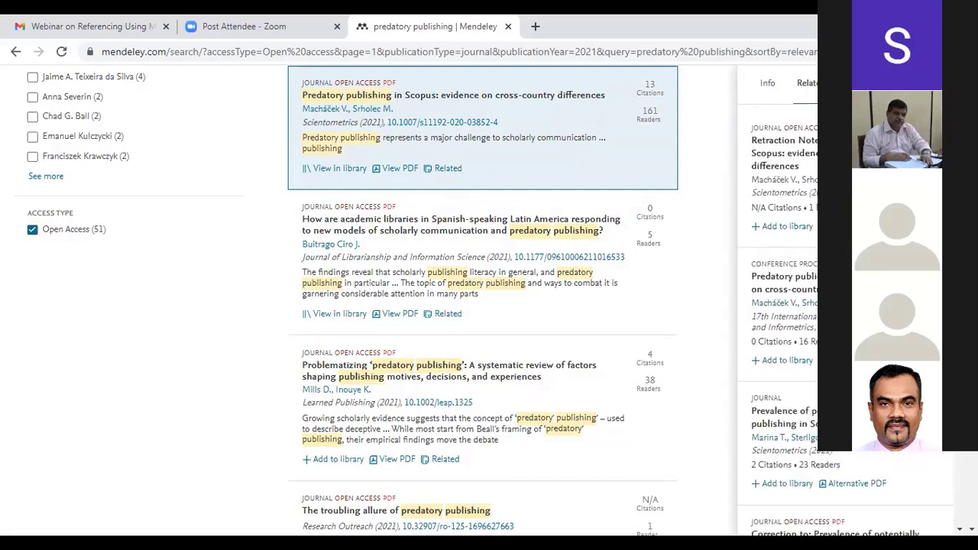
{"action": "left_click", "coordinate": [778, 232]}
{"action": "scroll", "coordinate": [778, 235], "scroll_direction": "down", "scroll_amount": 1}
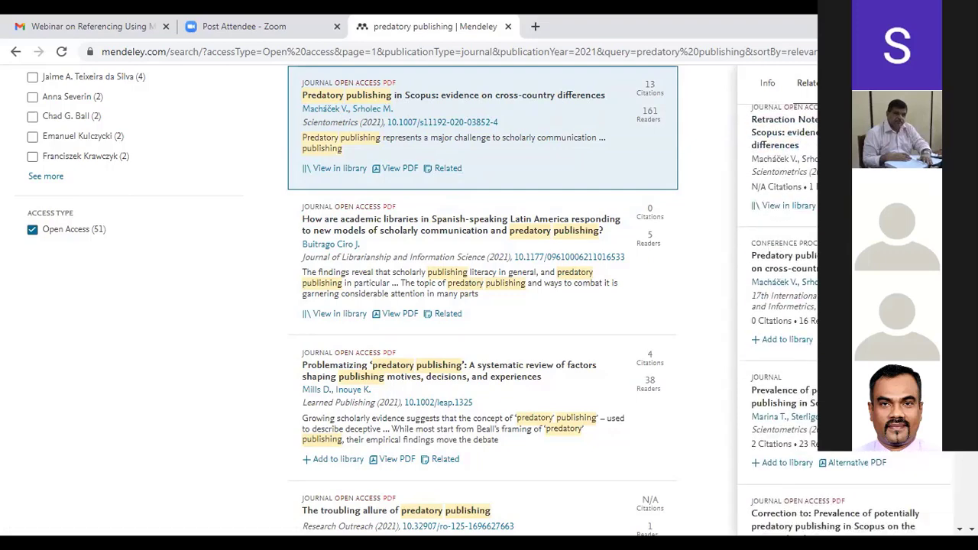
Add the related articles "Prevalence of potentially predatory publishing in Scopus" and its "Correction to: Prevalence of potentially predatory publishing" to the library.
{"action": "scroll", "coordinate": [778, 306], "scroll_direction": "down", "scroll_amount": 3}
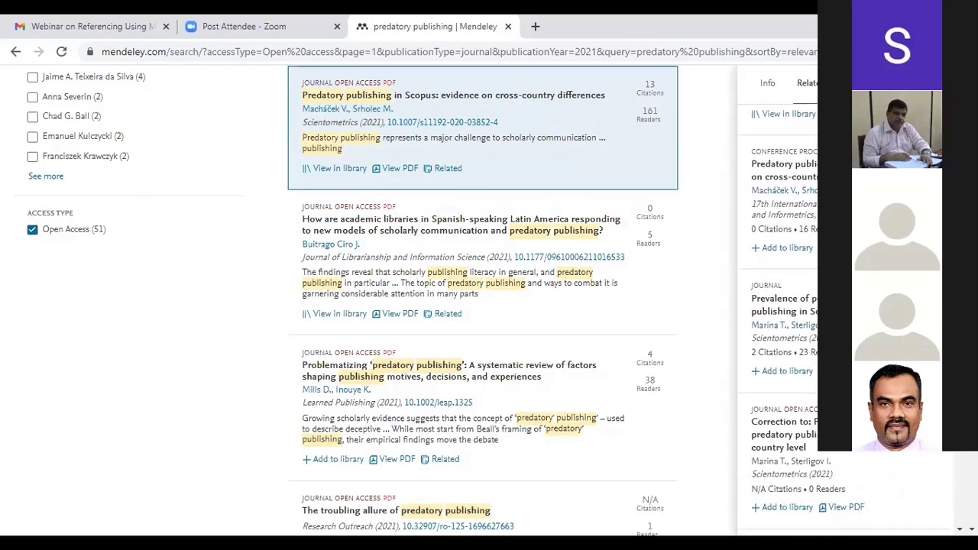
{"action": "scroll", "coordinate": [778, 305], "scroll_direction": "down", "scroll_amount": 1}
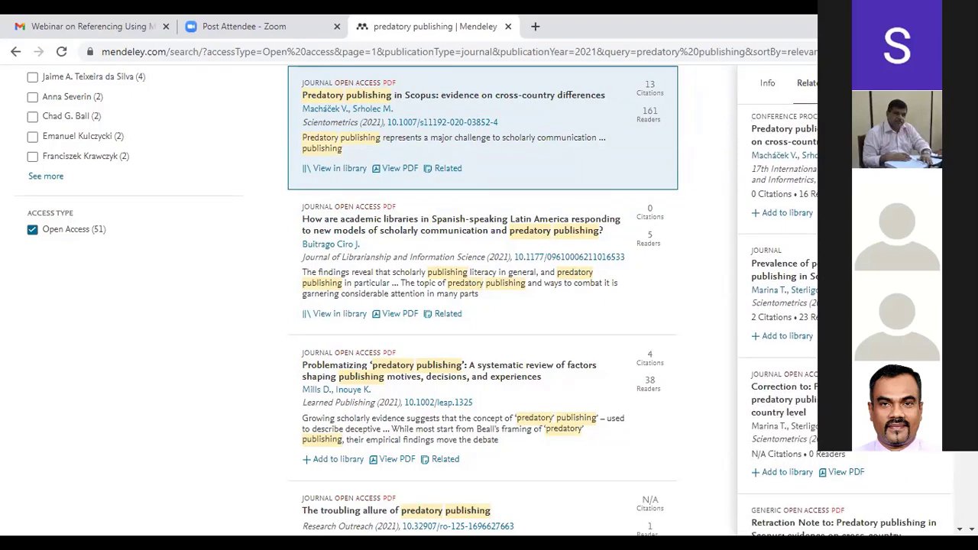
{"action": "scroll", "coordinate": [778, 306], "scroll_direction": "down", "scroll_amount": 1}
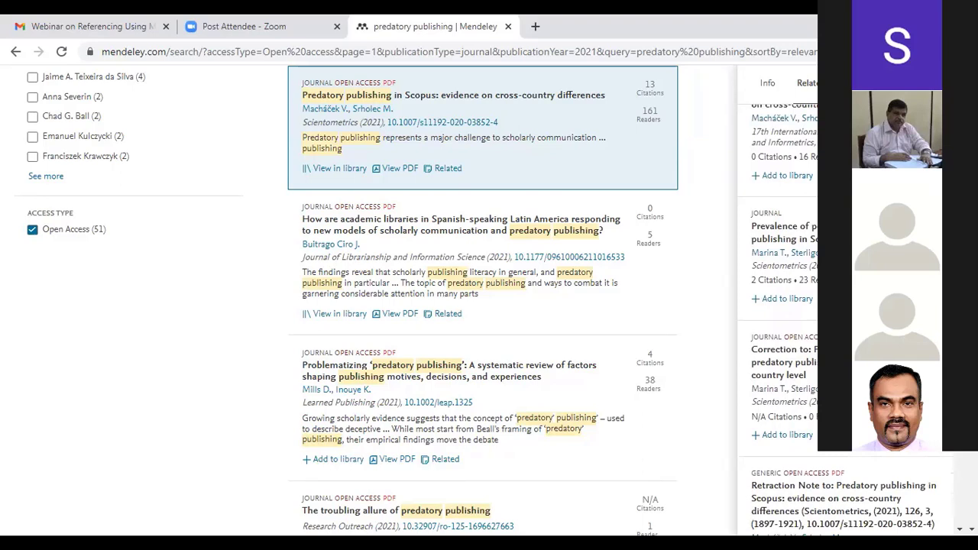
{"action": "left_click", "coordinate": [793, 304]}
{"action": "scroll", "coordinate": [795, 352], "scroll_direction": "down", "scroll_amount": 2}
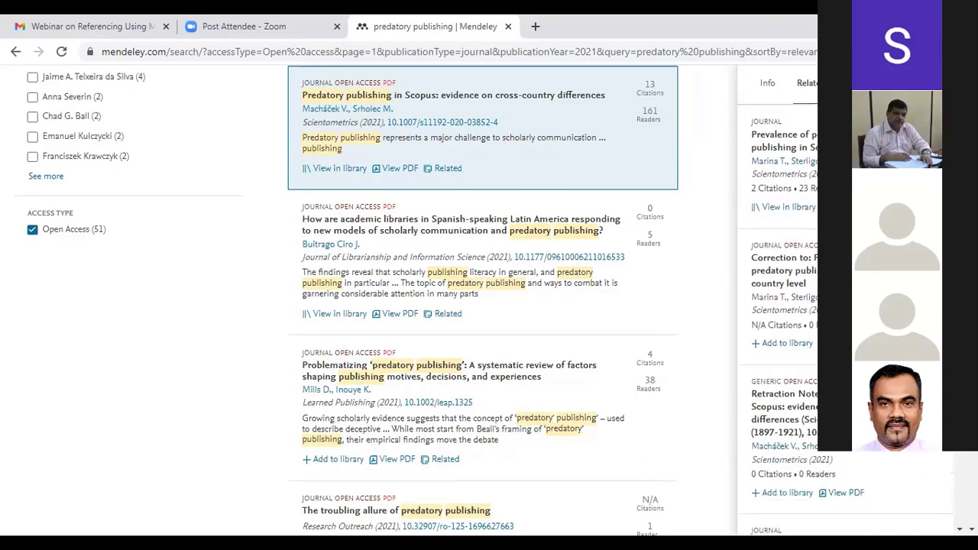
{"action": "left_click", "coordinate": [793, 346]}
Switch to Mendeley Reference Manager, show all references, and review the list of recently added ones.
{"action": "key", "text": "alt+Tab"}
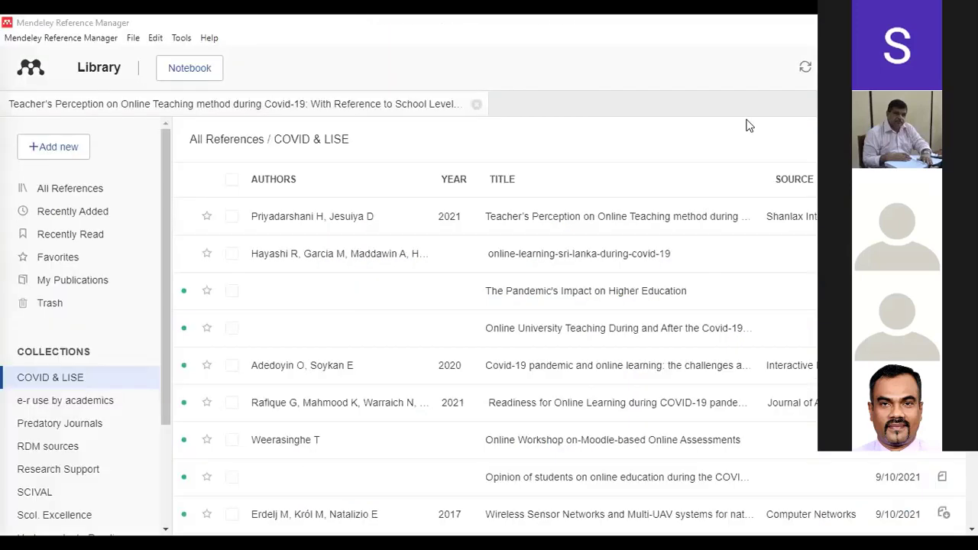
{"action": "left_click", "coordinate": [66, 191]}
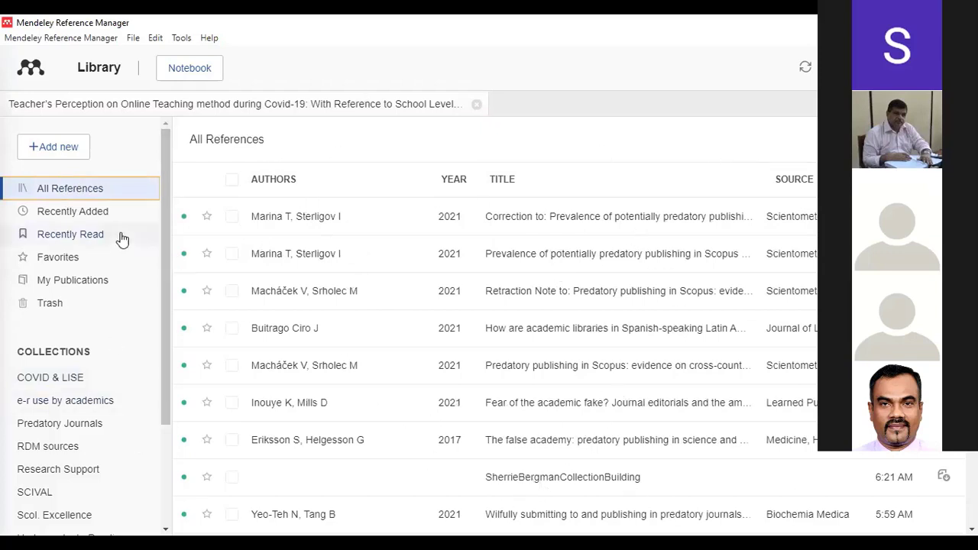
{"action": "left_click", "coordinate": [92, 219]}
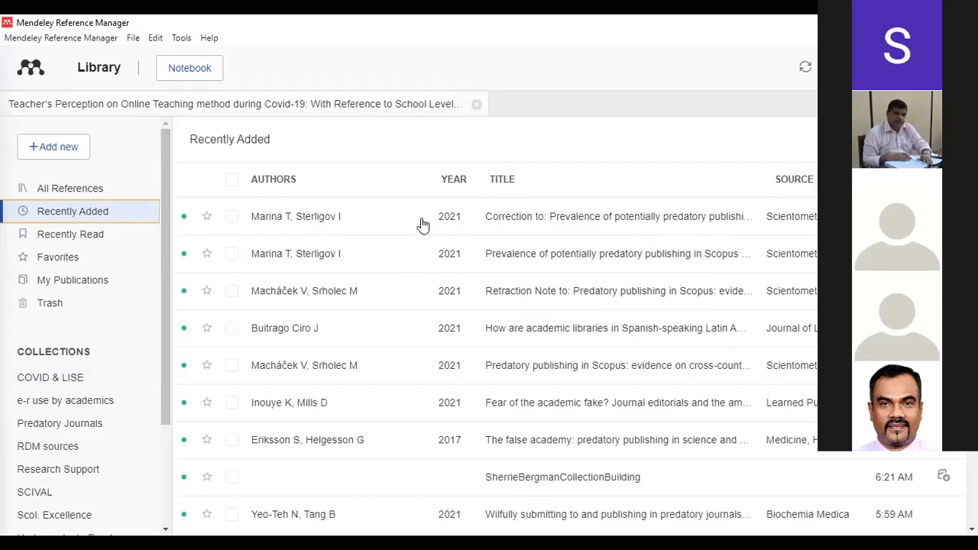
{"action": "scroll", "coordinate": [493, 367], "scroll_direction": "down", "scroll_amount": 9}
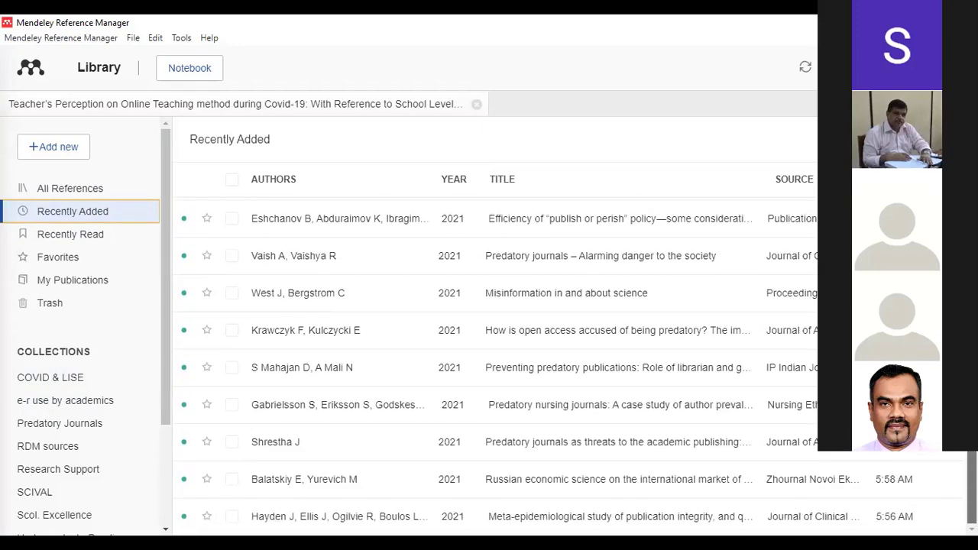
{"action": "scroll", "coordinate": [493, 367], "scroll_direction": "down", "scroll_amount": 5}
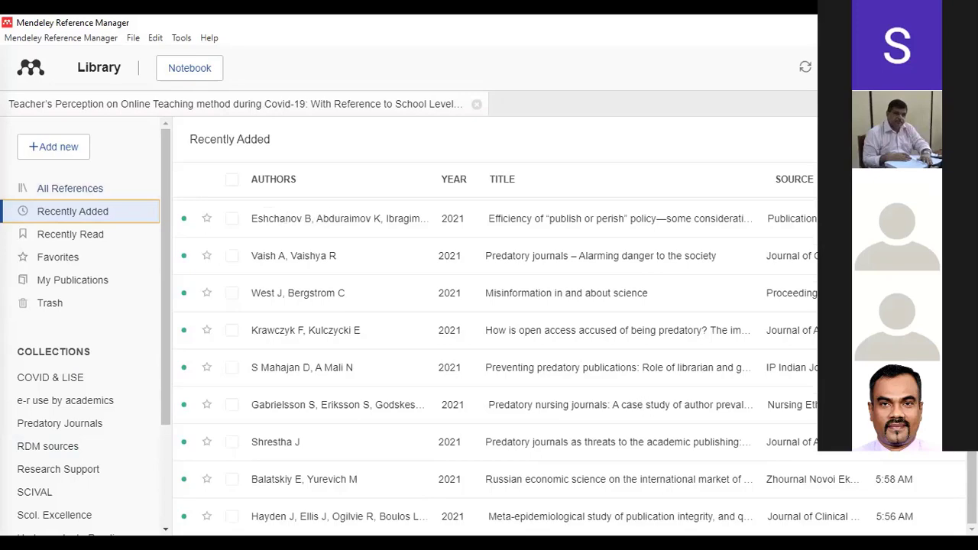
{"action": "scroll", "coordinate": [951, 506], "scroll_direction": "up", "scroll_amount": 6}
{"action": "scroll", "coordinate": [952, 506], "scroll_direction": "down", "scroll_amount": 6}
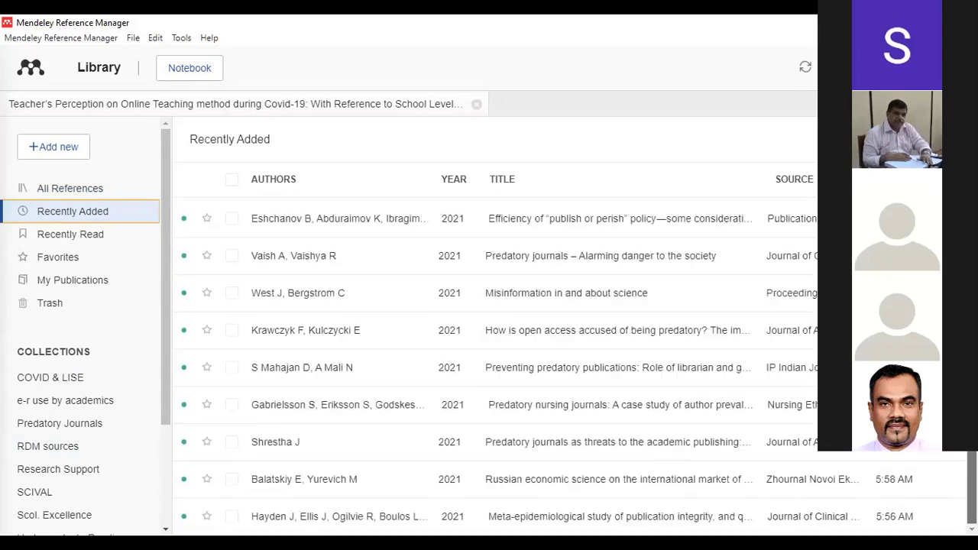
{"action": "scroll", "coordinate": [951, 506], "scroll_direction": "up", "scroll_amount": 5}
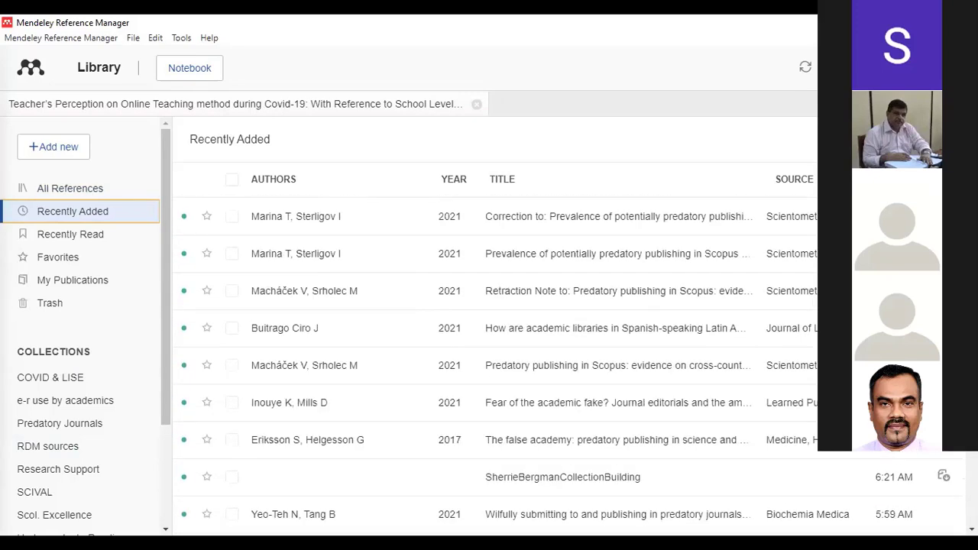
Browse the complete list of references in the library, including the older entries.
{"action": "left_click", "coordinate": [89, 191]}
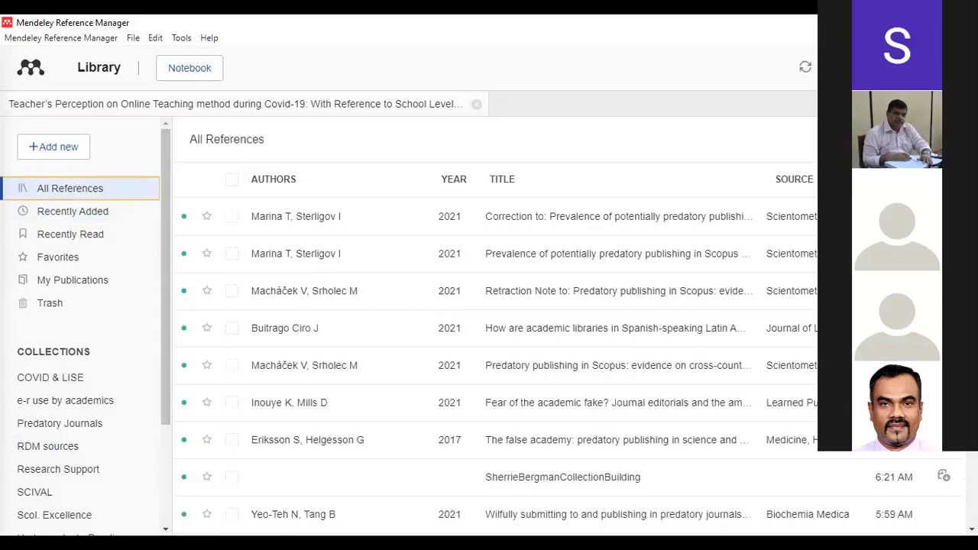
{"action": "scroll", "coordinate": [569, 366], "scroll_direction": "down", "scroll_amount": 10}
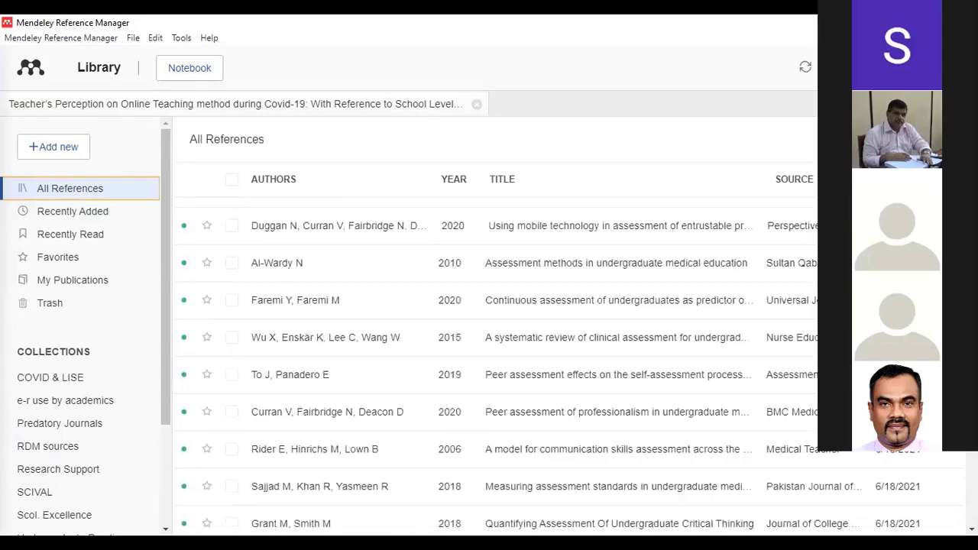
{"action": "scroll", "coordinate": [569, 367], "scroll_direction": "down", "scroll_amount": 20}
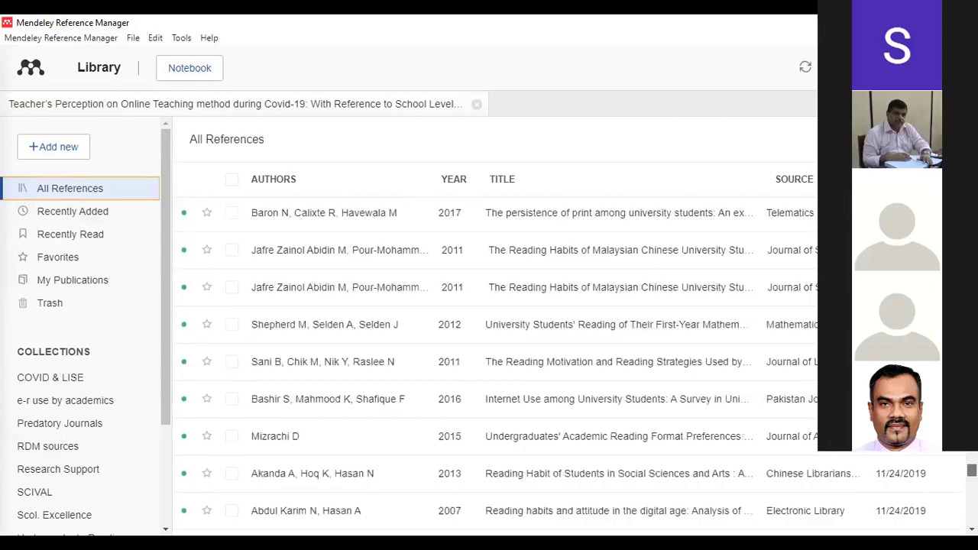
{"action": "scroll", "coordinate": [569, 366], "scroll_direction": "up", "scroll_amount": 20}
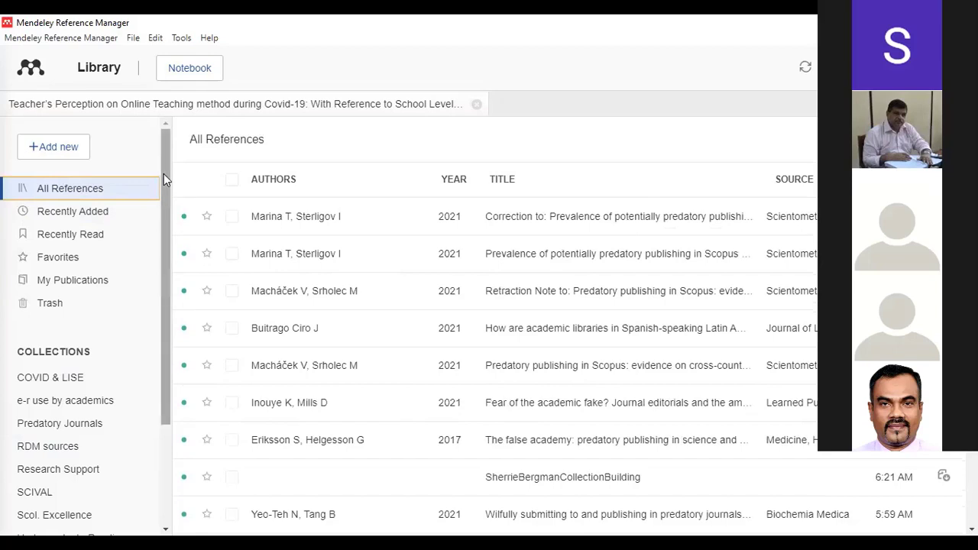
Show the recently added references and create a new collection named CTHE.
{"action": "left_click_drag", "start_coordinate": [164, 173], "coordinate": [164, 178]}
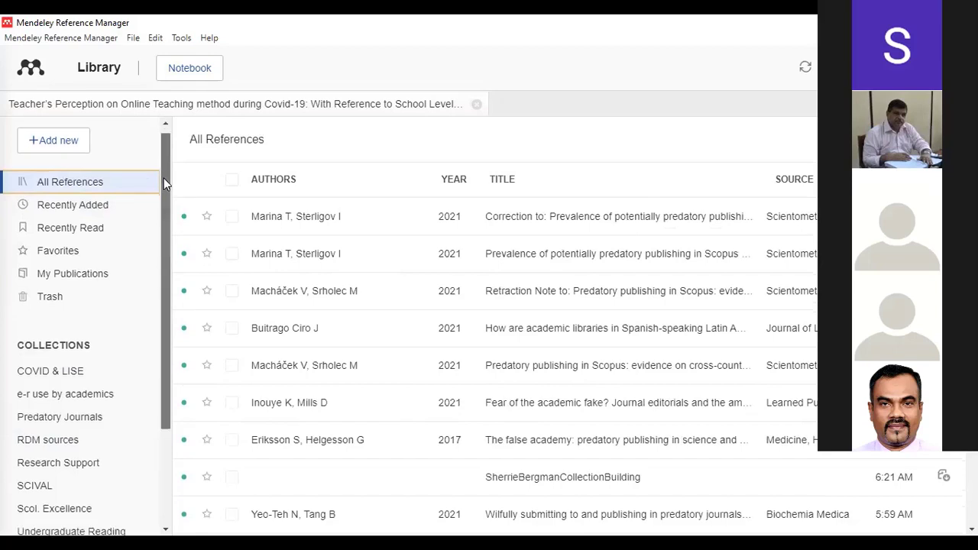
{"action": "left_click", "coordinate": [97, 211]}
{"action": "left_click_drag", "start_coordinate": [167, 267], "coordinate": [169, 344]}
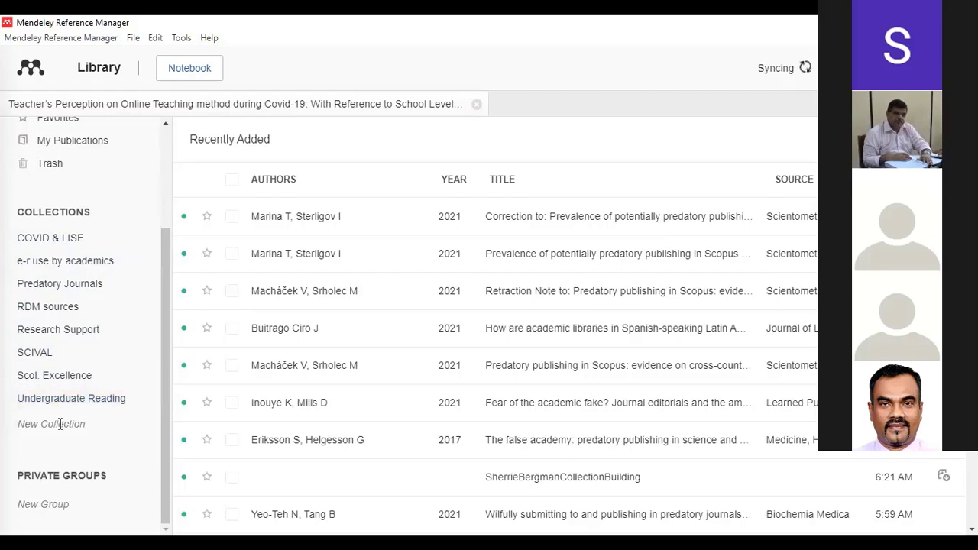
{"action": "left_click", "coordinate": [69, 422]}
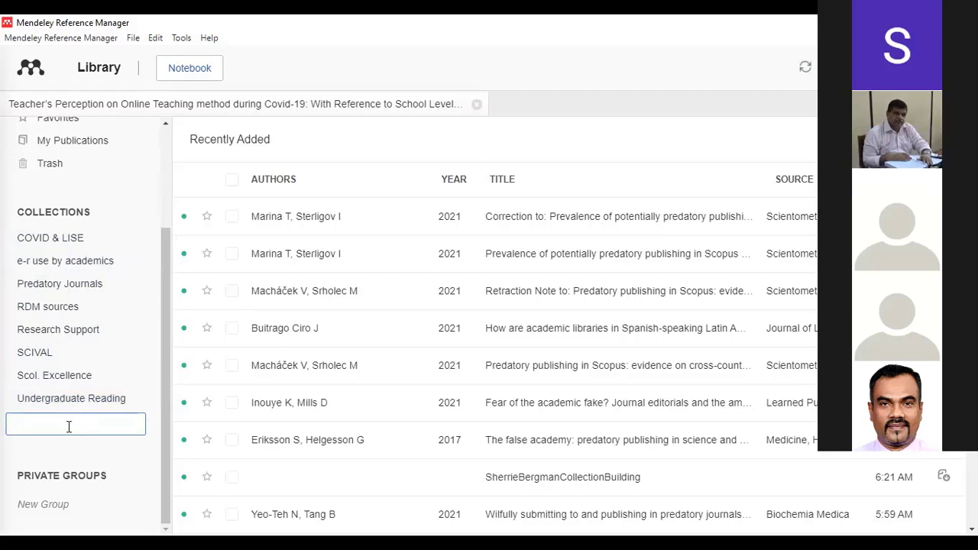
{"action": "type", "text": "CTEHE"}
{"action": "key", "text": "BackSpace"}
{"action": "key", "text": "BackSpace"}
{"action": "key", "text": "BackSpace"}
{"action": "type", "text": "HE"}
{"action": "left_click", "coordinate": [72, 444]}
{"action": "left_click", "coordinate": [43, 432]}
{"action": "type", "text": "CTHE"}
{"action": "key", "text": "Return"}
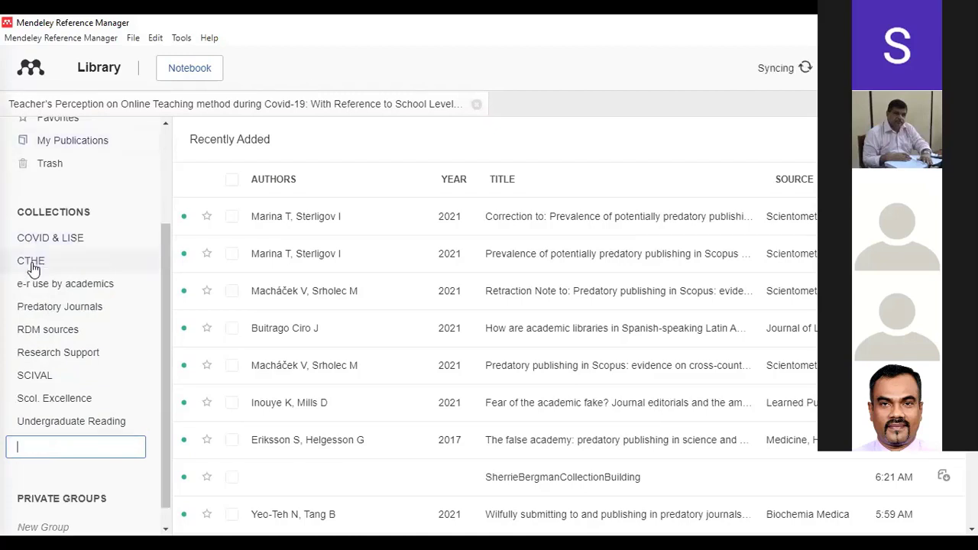
Add the first four recently added references, from "Correction to: Prevalence" through "How are academic libraries", to the CTHE collection.
{"action": "left_click", "coordinate": [233, 220]}
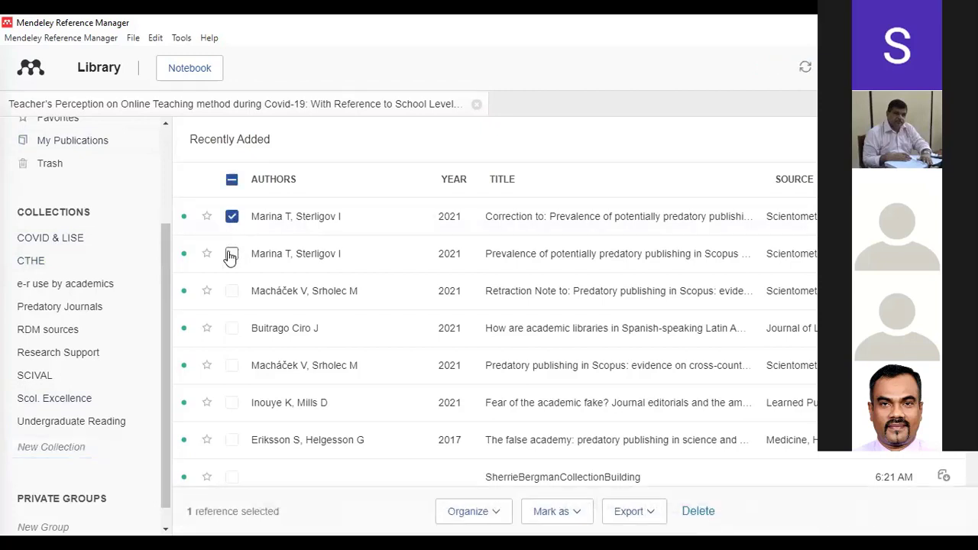
{"action": "left_click", "coordinate": [232, 254]}
{"action": "left_click", "coordinate": [231, 291]}
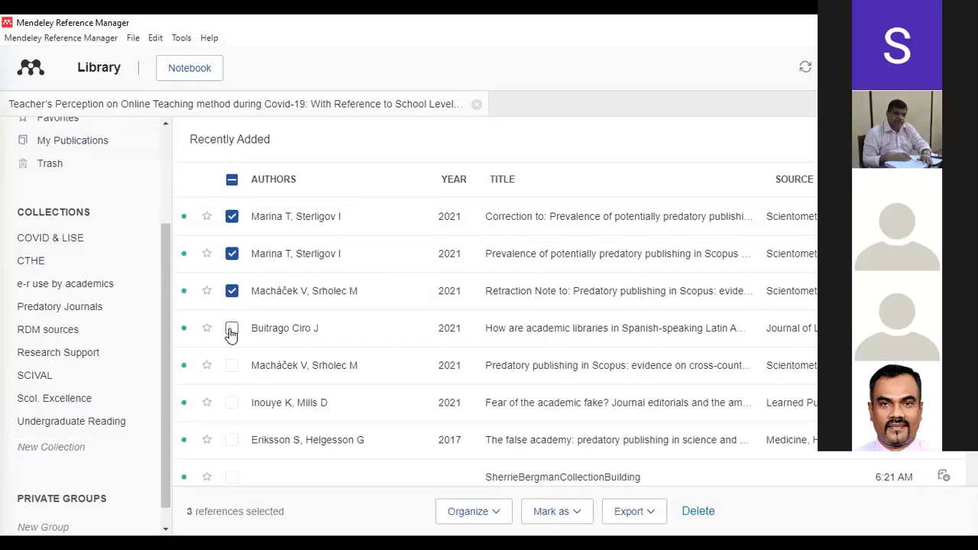
{"action": "left_click", "coordinate": [232, 331]}
{"action": "left_click", "coordinate": [495, 512]}
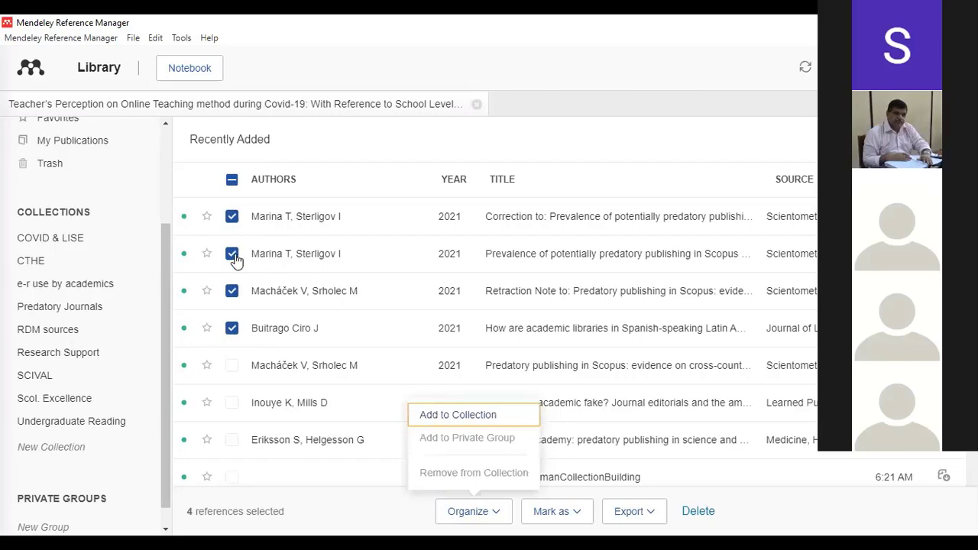
{"action": "left_click", "coordinate": [434, 423]}
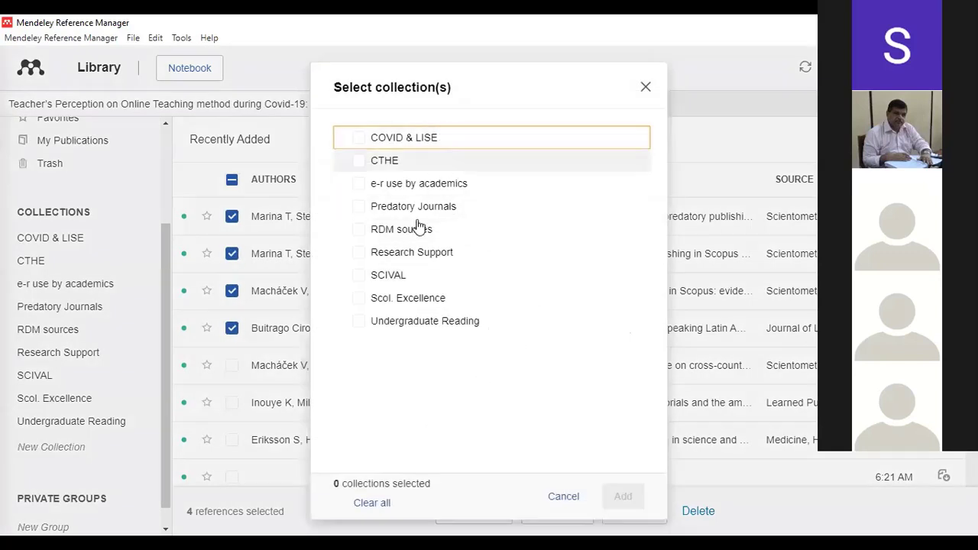
{"action": "left_click", "coordinate": [359, 161]}
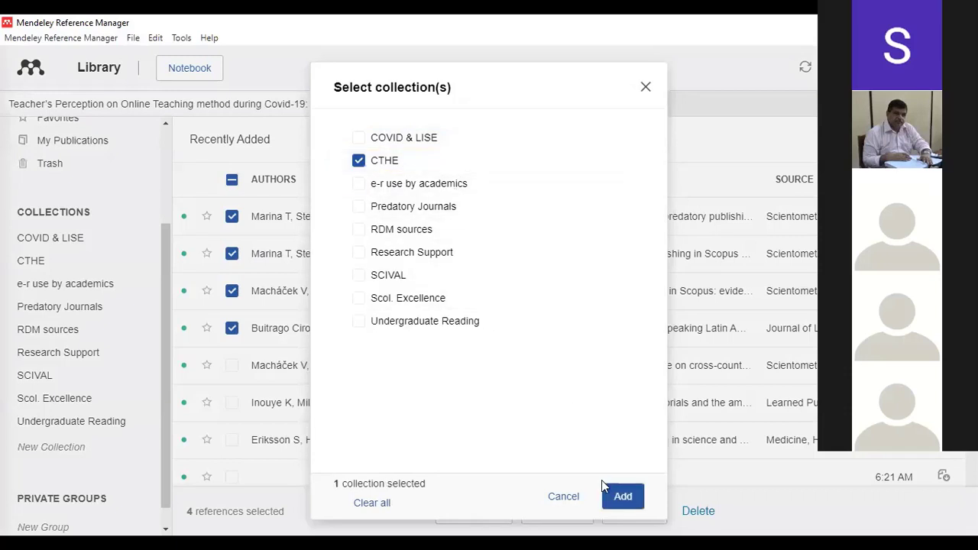
{"action": "left_click", "coordinate": [620, 496]}
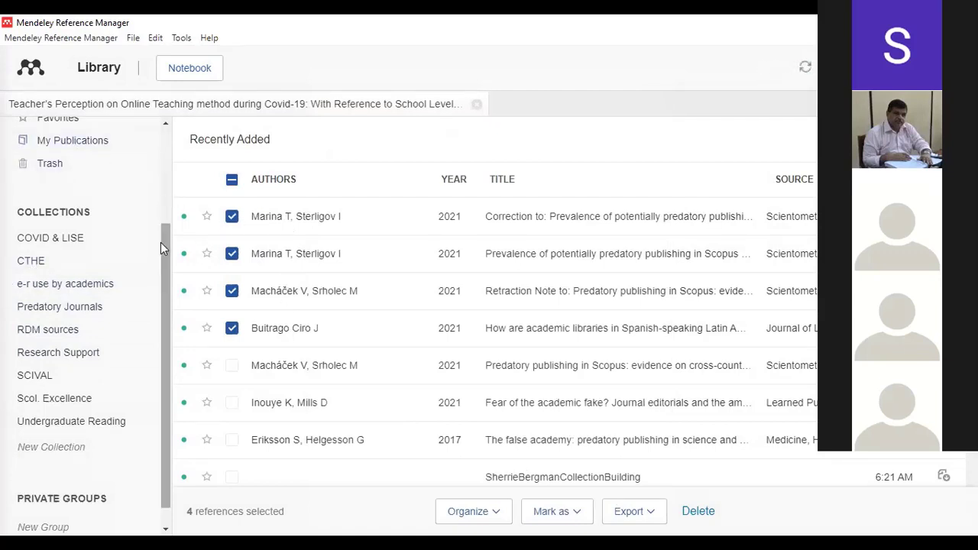
Open the CTHE collection and review the references it contains.
{"action": "left_click_drag", "start_coordinate": [160, 243], "coordinate": [126, 165]}
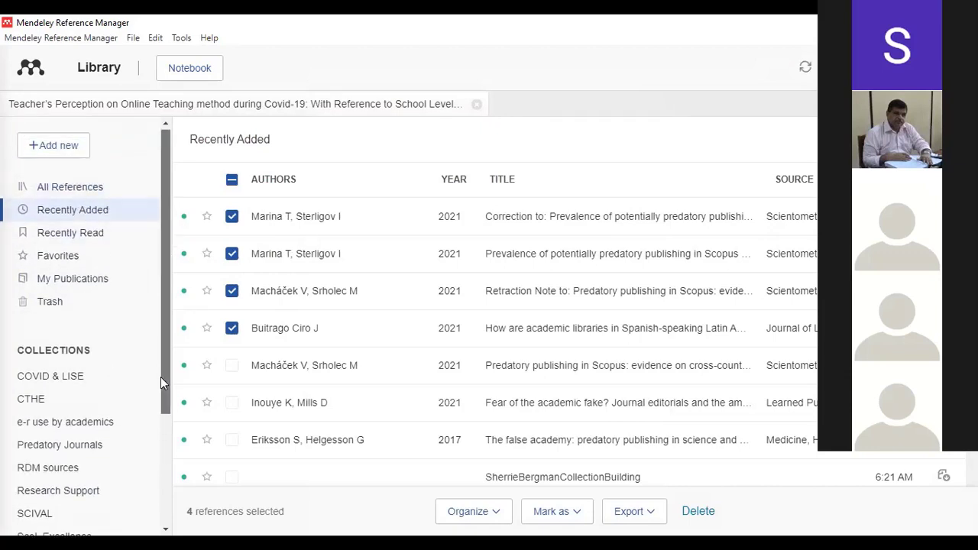
{"action": "scroll", "coordinate": [159, 403], "scroll_direction": "down", "scroll_amount": 3}
{"action": "left_click", "coordinate": [32, 240]}
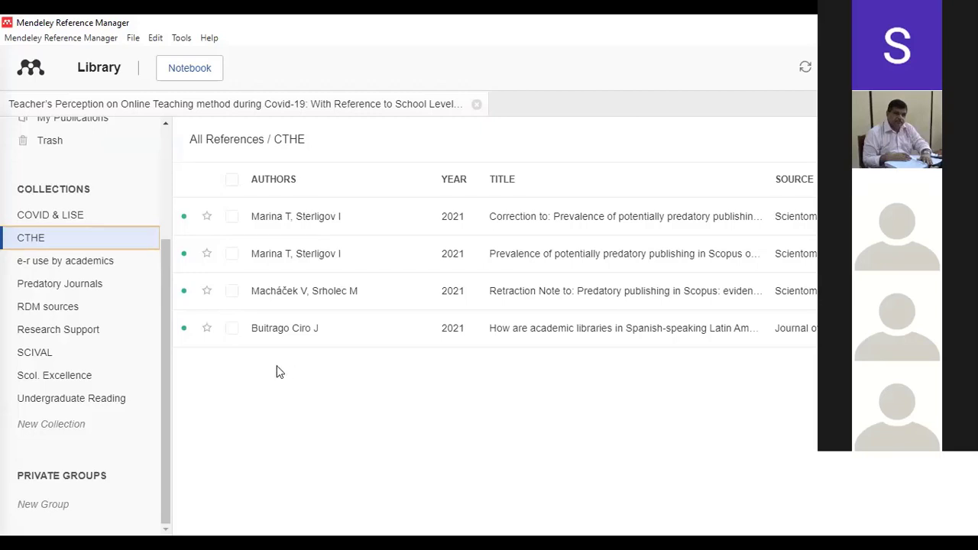
{"action": "left_click_drag", "start_coordinate": [165, 336], "coordinate": [165, 163]}
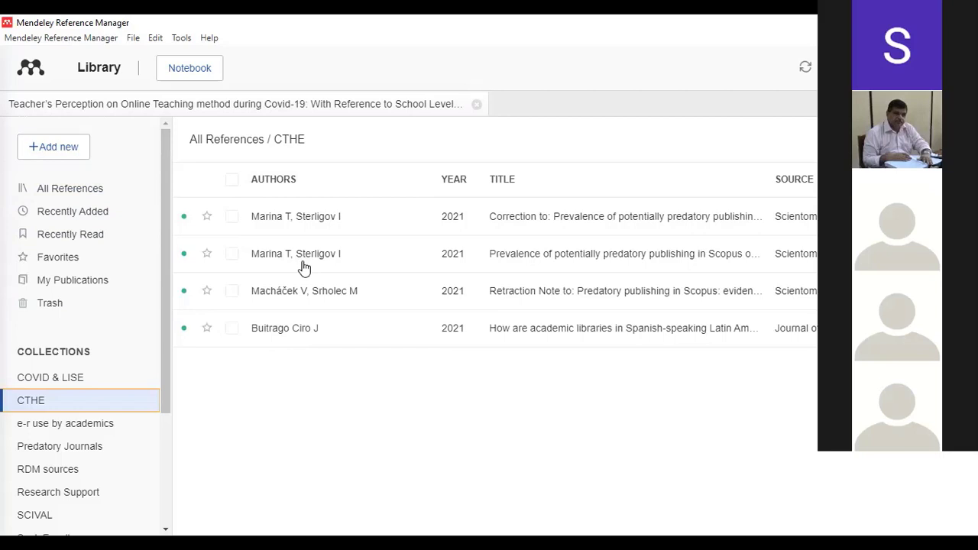
Import the DESIDOC Paper PDF from the Data (D:) drive into the CTHE collection.
{"action": "left_click", "coordinate": [53, 147]}
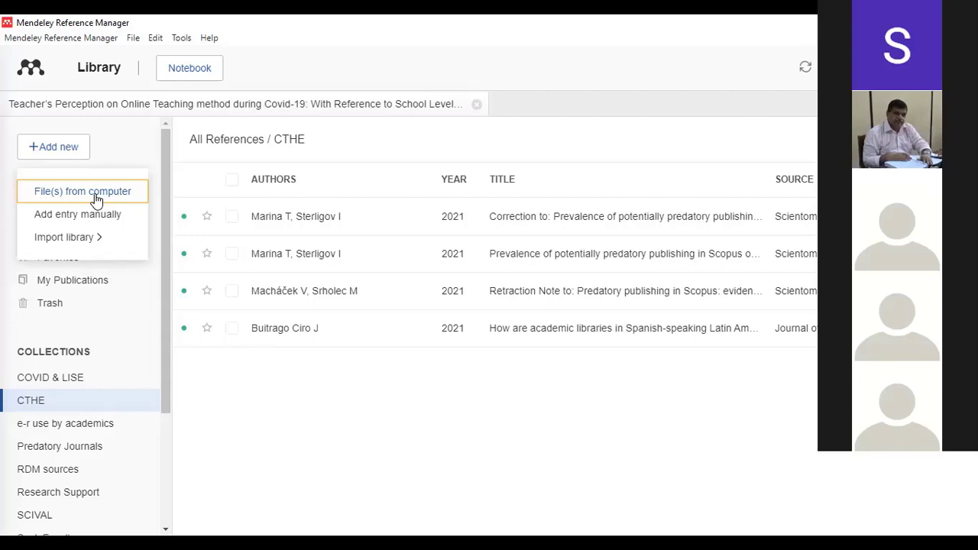
{"action": "left_click", "coordinate": [93, 196]}
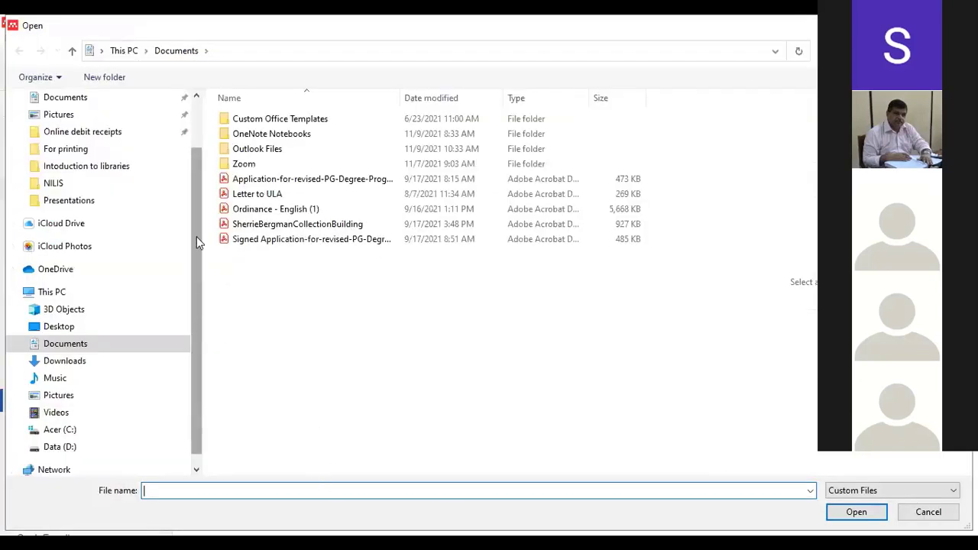
{"action": "scroll", "coordinate": [196, 229], "scroll_direction": "down", "scroll_amount": 1}
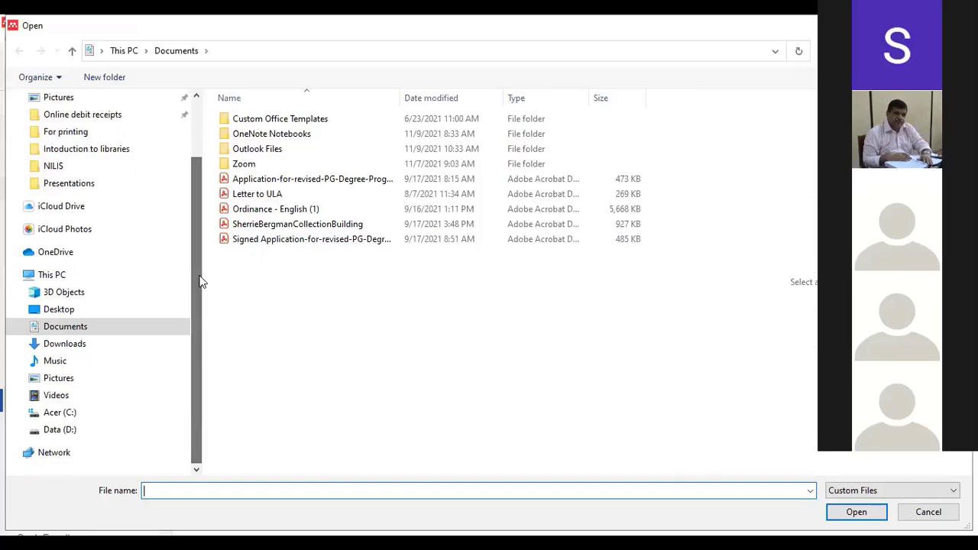
{"action": "left_click", "coordinate": [91, 435]}
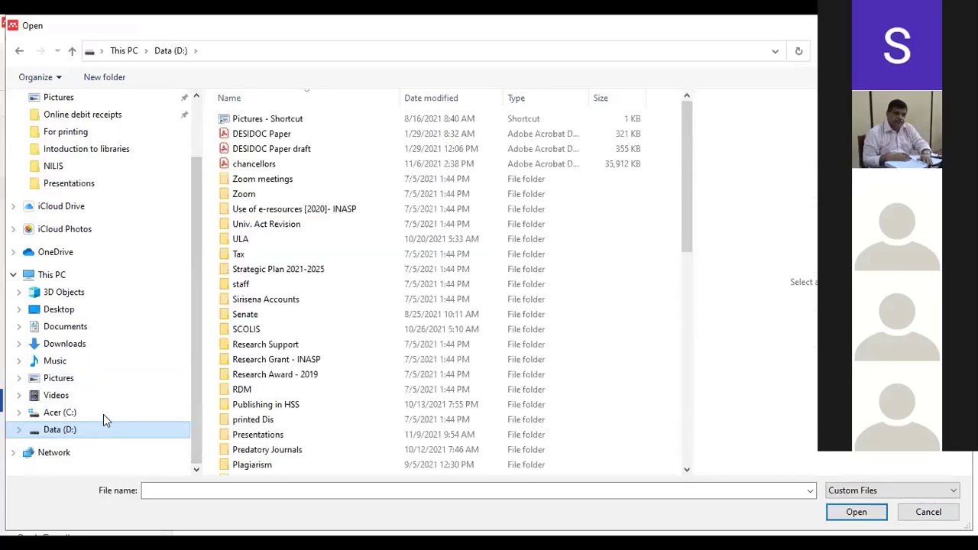
{"action": "left_click", "coordinate": [250, 135]}
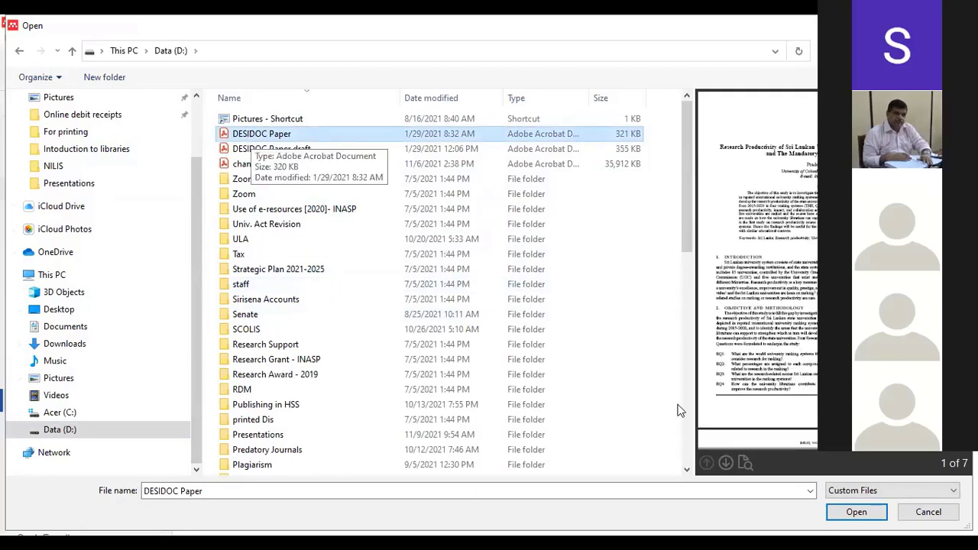
{"action": "left_click", "coordinate": [856, 512]}
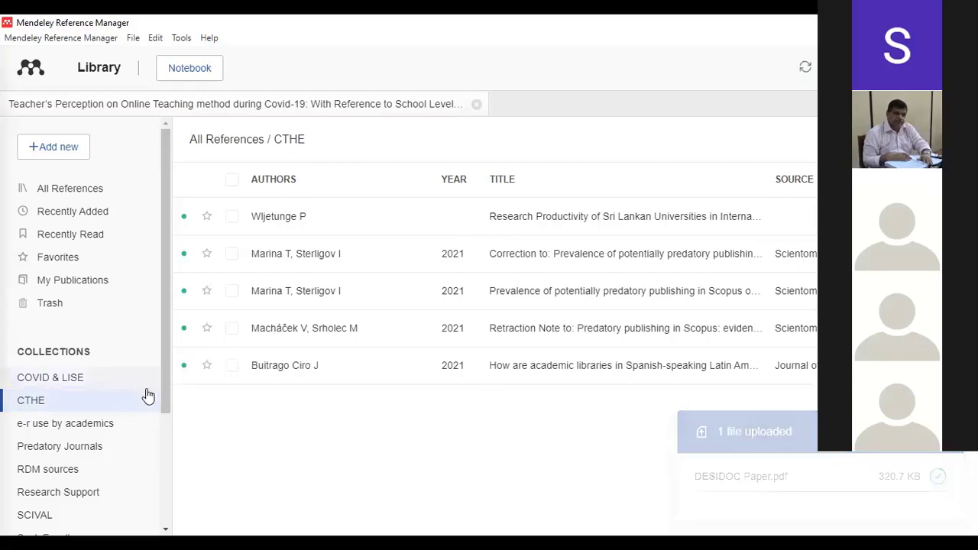
{"action": "left_click_drag", "start_coordinate": [163, 406], "coordinate": [170, 344]}
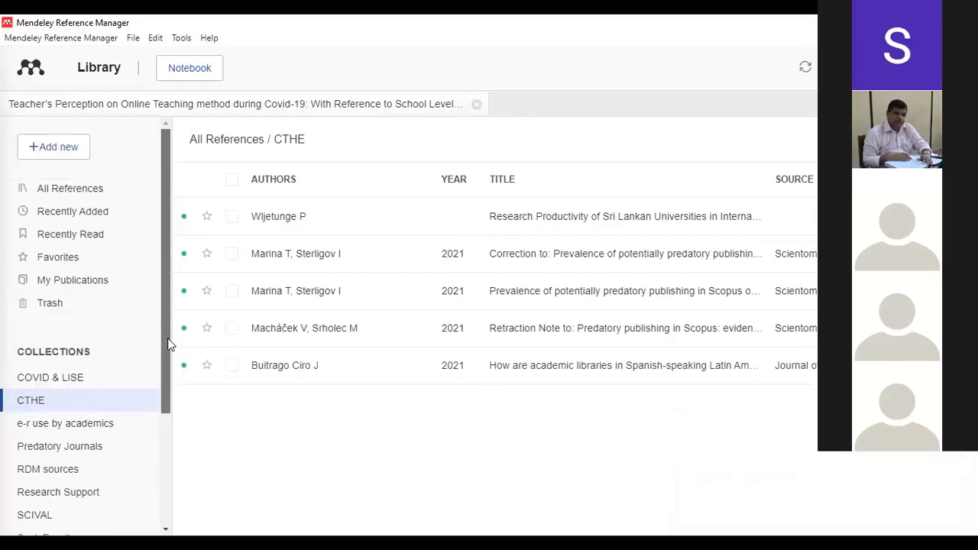
Open the form for adding an entry manually and go through the available reference types, ending on Journal Article.
{"action": "left_click", "coordinate": [65, 155]}
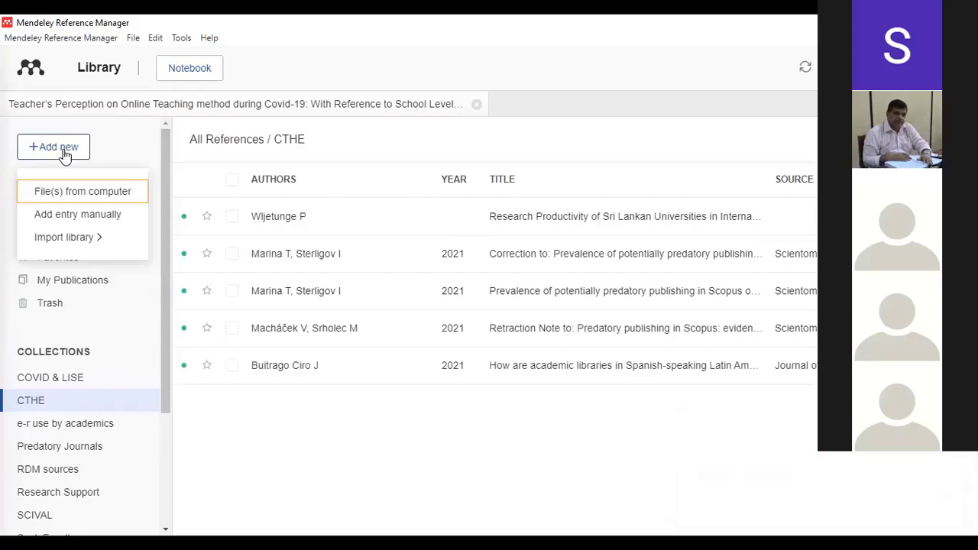
{"action": "left_click", "coordinate": [82, 215]}
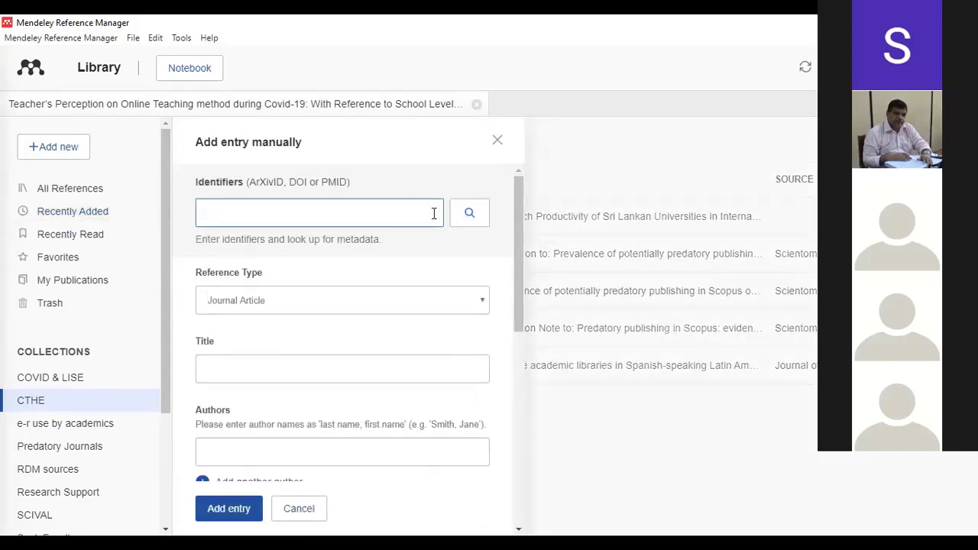
{"action": "left_click_drag", "start_coordinate": [518, 244], "coordinate": [493, 149]}
{"action": "left_click", "coordinate": [483, 303]}
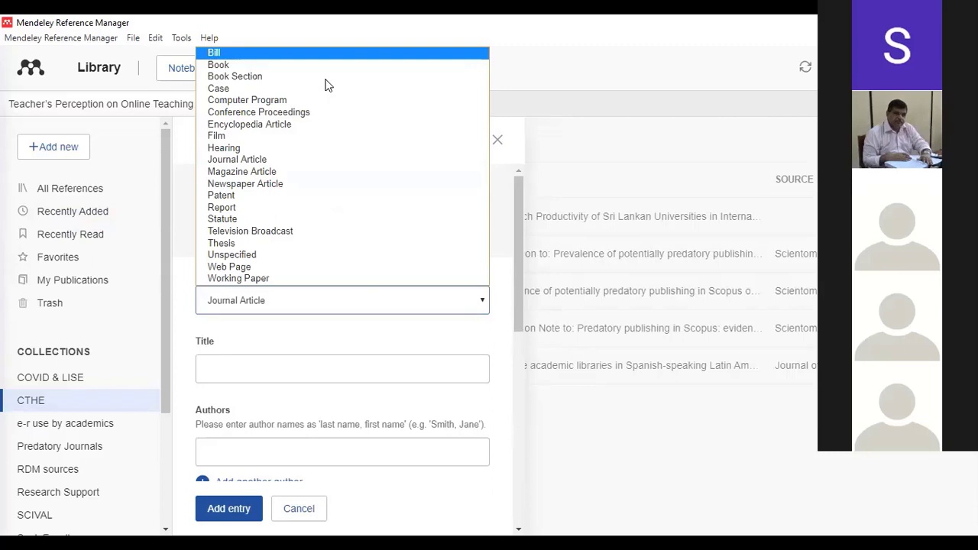
{"action": "key", "text": "Down"}
{"action": "key", "text": "Down"}
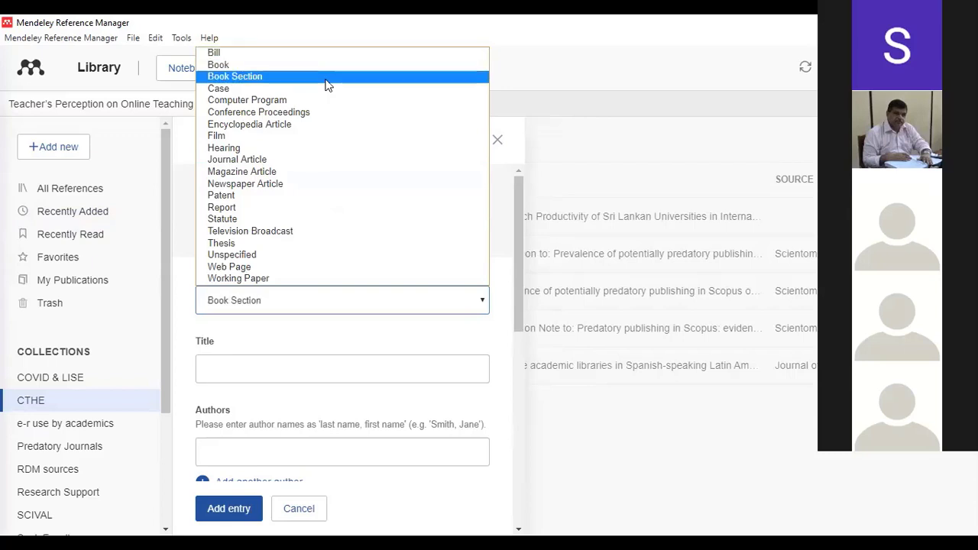
{"action": "key", "text": "Down"}
{"action": "key", "text": "Down"}
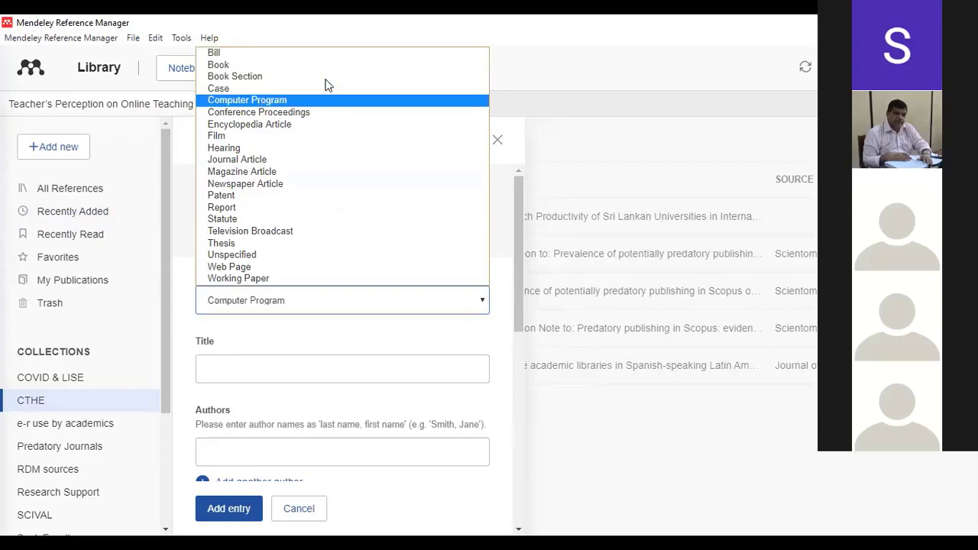
{"action": "key", "text": "Down"}
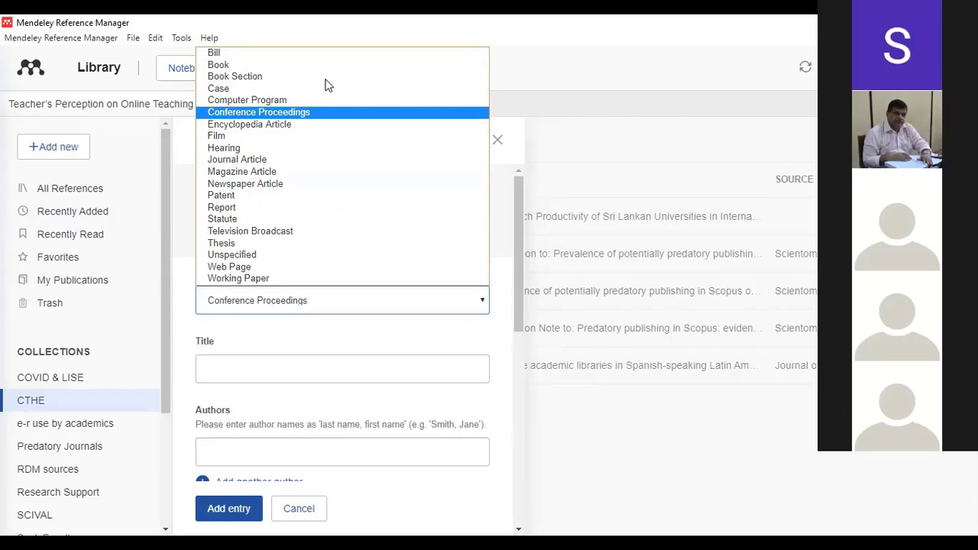
{"action": "key", "text": "Down"}
{"action": "key", "text": "Down"}
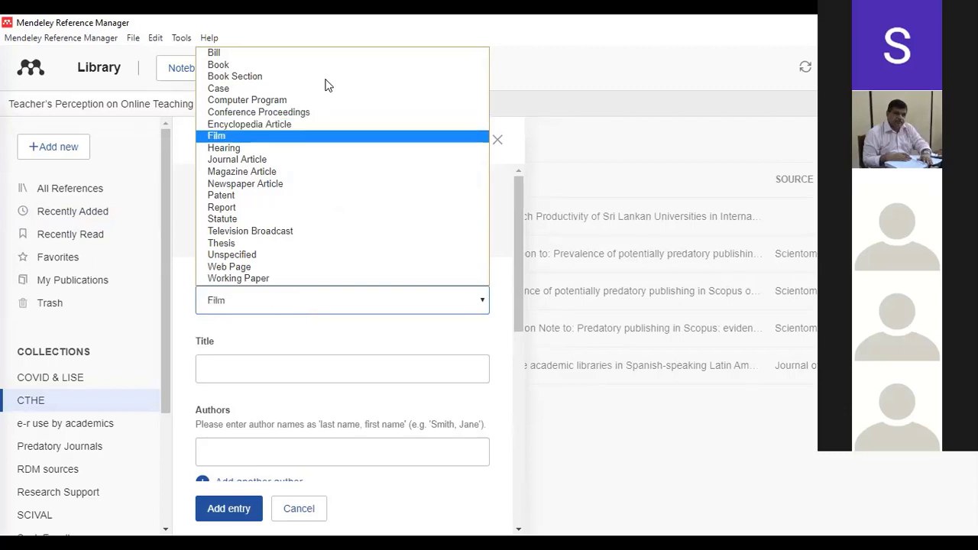
{"action": "key", "text": "Down"}
{"action": "key", "text": "Down"}
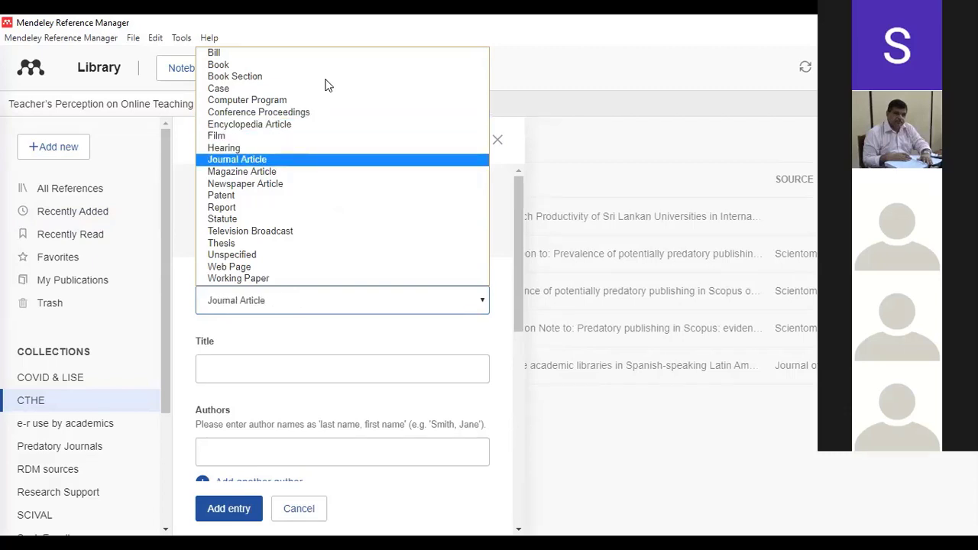
{"action": "key", "text": "Down"}
{"action": "key", "text": "Down"}
{"action": "key", "text": "Down"}
{"action": "key", "text": "Down"}
{"action": "key", "text": "Down"}
{"action": "key", "text": "Down"}
{"action": "key", "text": "Down"}
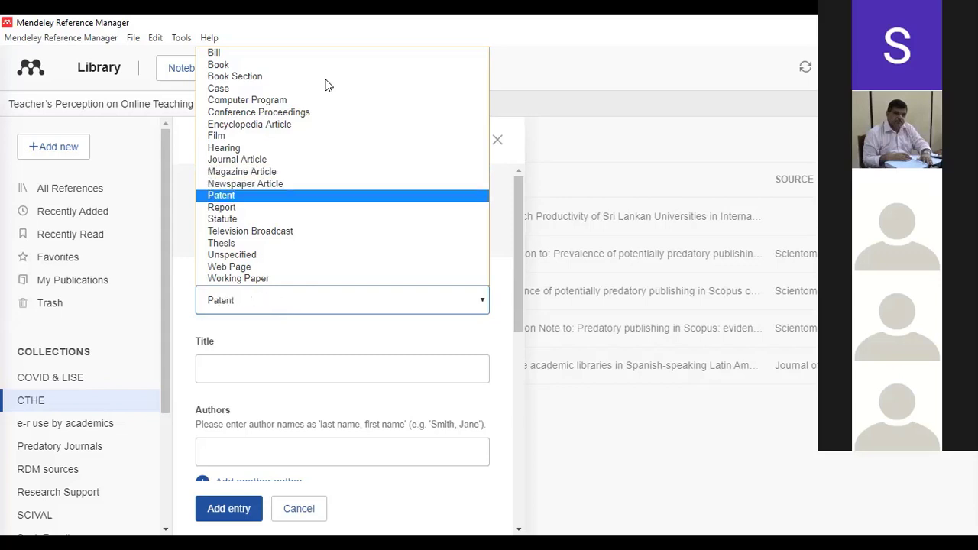
{"action": "key", "text": "Down"}
{"action": "key", "text": "Down"}
{"action": "key", "text": "Down"}
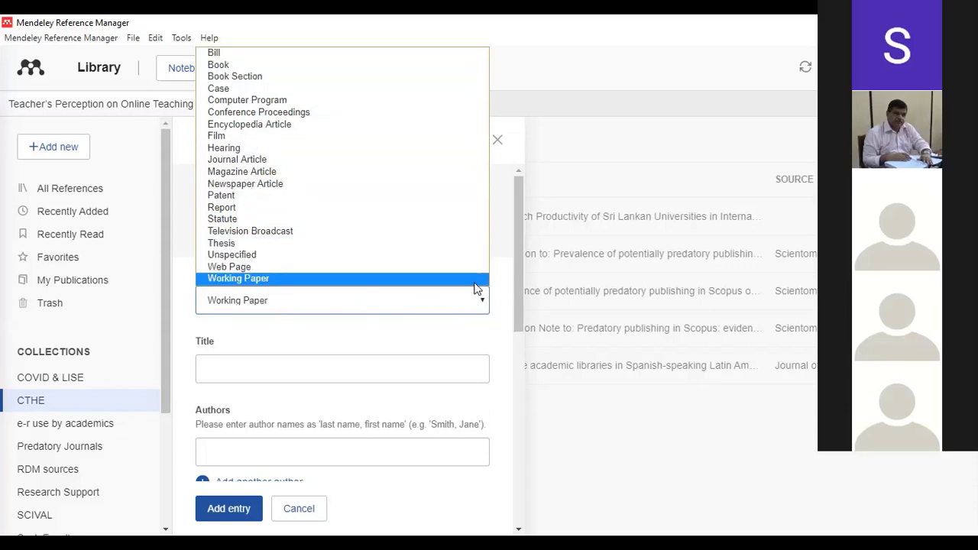
{"action": "left_click", "coordinate": [260, 162]}
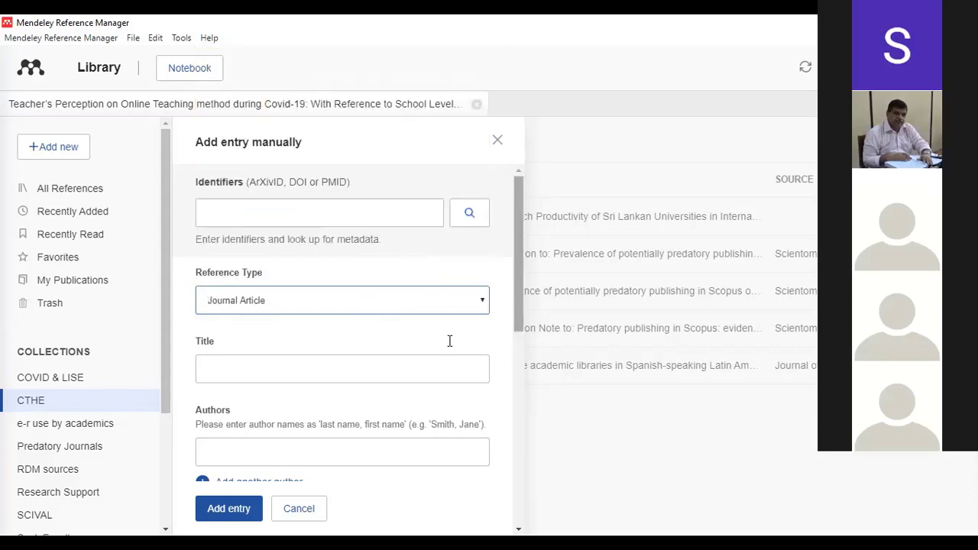
Examine the manual entry fields for the Book reference type, from Identifiers to Abstract, and close the form without adding an entry.
{"action": "scroll", "coordinate": [451, 340], "scroll_direction": "down", "scroll_amount": 3}
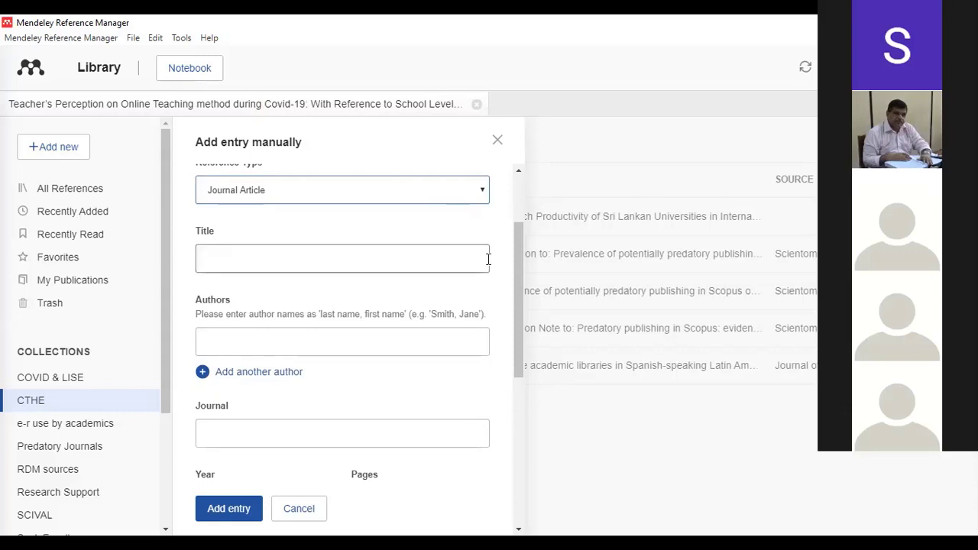
{"action": "left_click", "coordinate": [483, 196]}
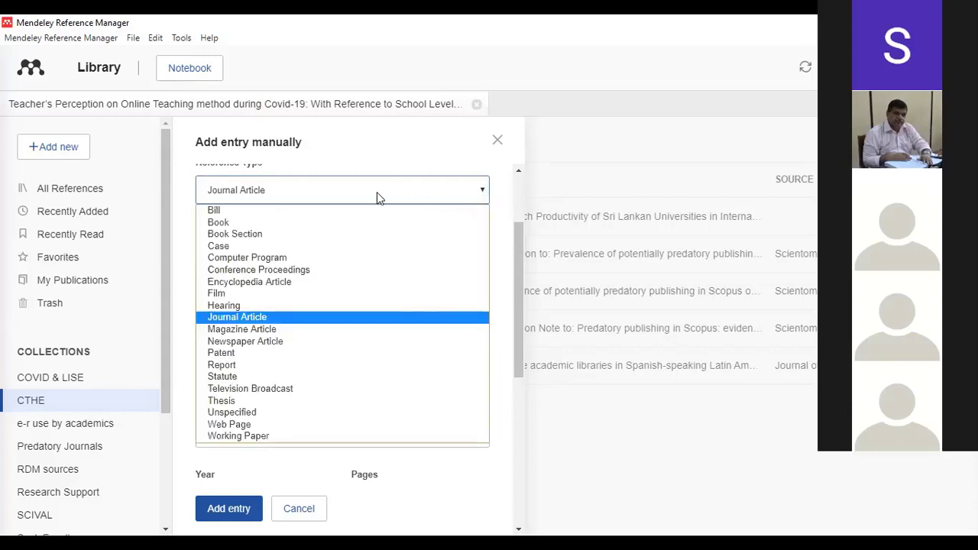
{"action": "left_click", "coordinate": [318, 223]}
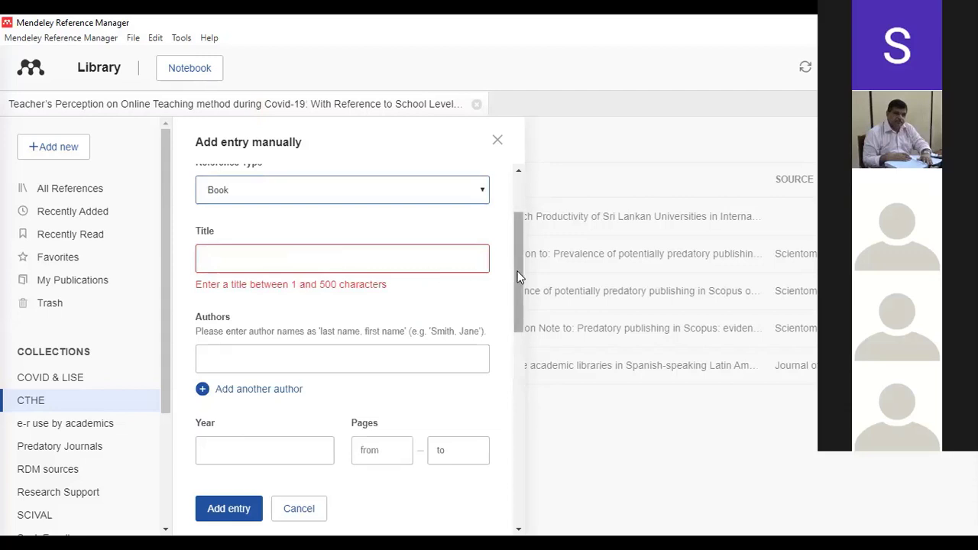
{"action": "mouse_move", "coordinate": [518, 277]}
{"action": "left_mouse_down"}
{"action": "mouse_move", "coordinate": [519, 233]}
{"action": "mouse_move", "coordinate": [516, 269]}
{"action": "left_mouse_up"}
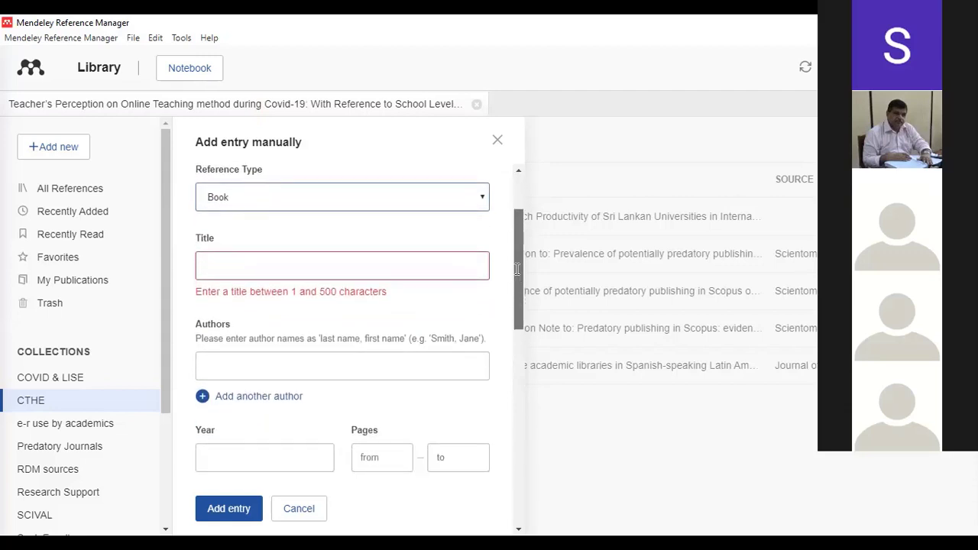
{"action": "left_click", "coordinate": [220, 266]}
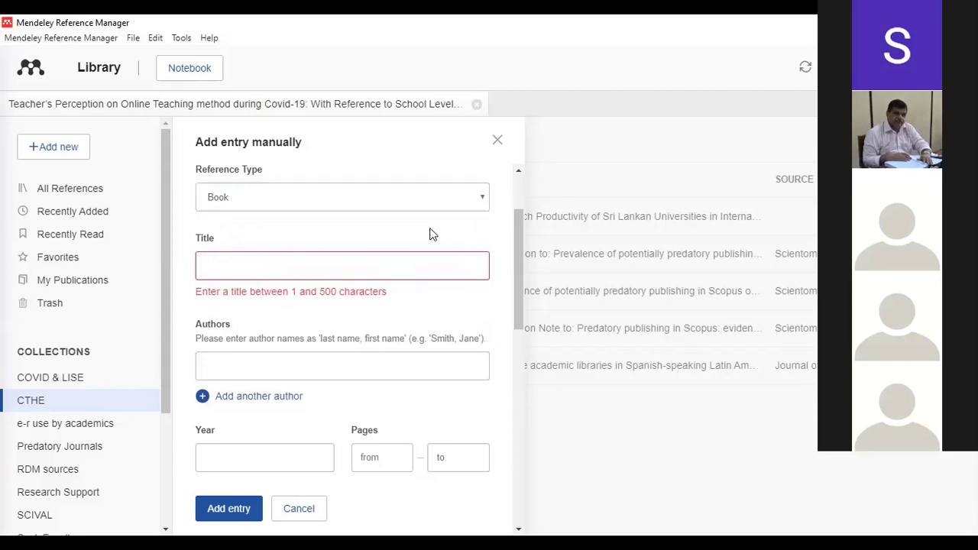
{"action": "left_click_drag", "start_coordinate": [520, 277], "coordinate": [519, 300]}
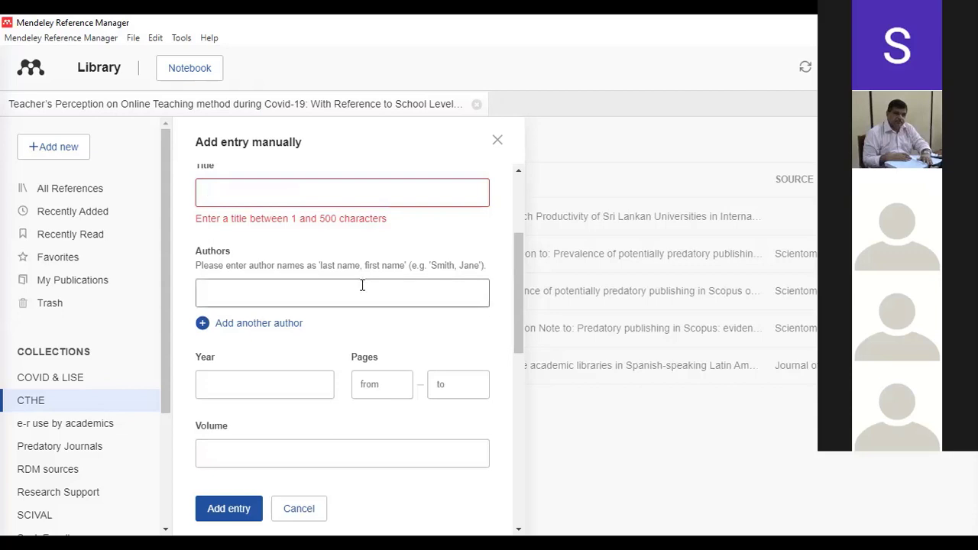
{"action": "left_click_drag", "start_coordinate": [515, 303], "coordinate": [514, 323]}
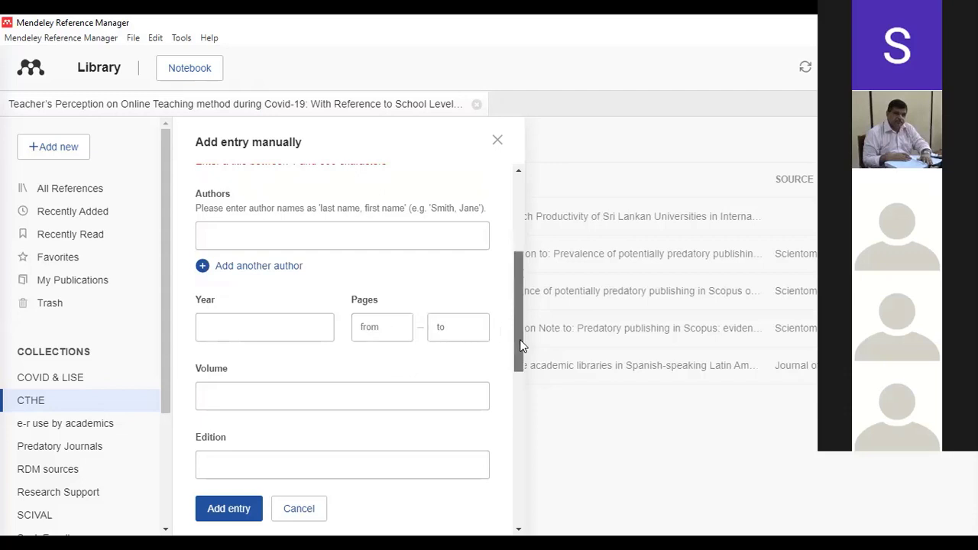
{"action": "left_click_drag", "start_coordinate": [519, 338], "coordinate": [506, 406]}
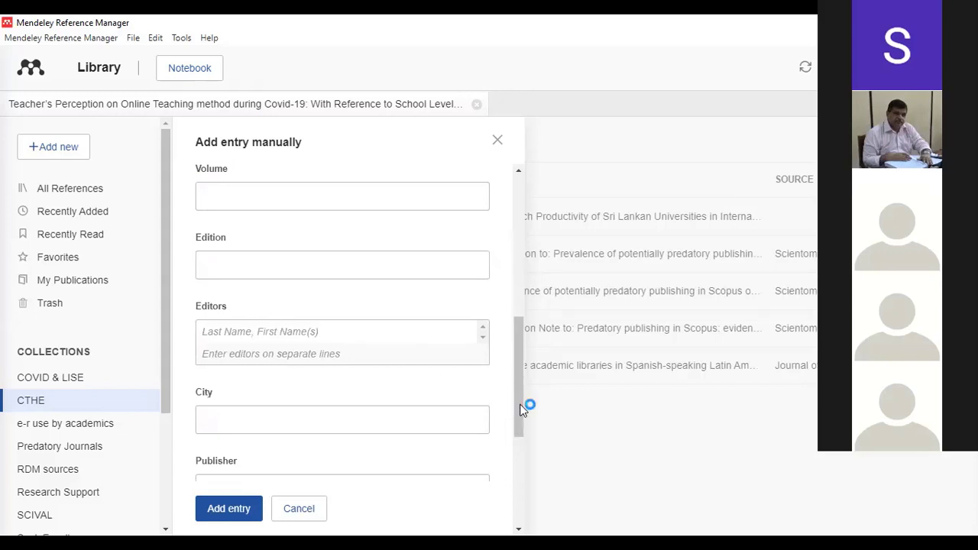
{"action": "left_click_drag", "start_coordinate": [520, 410], "coordinate": [512, 264]}
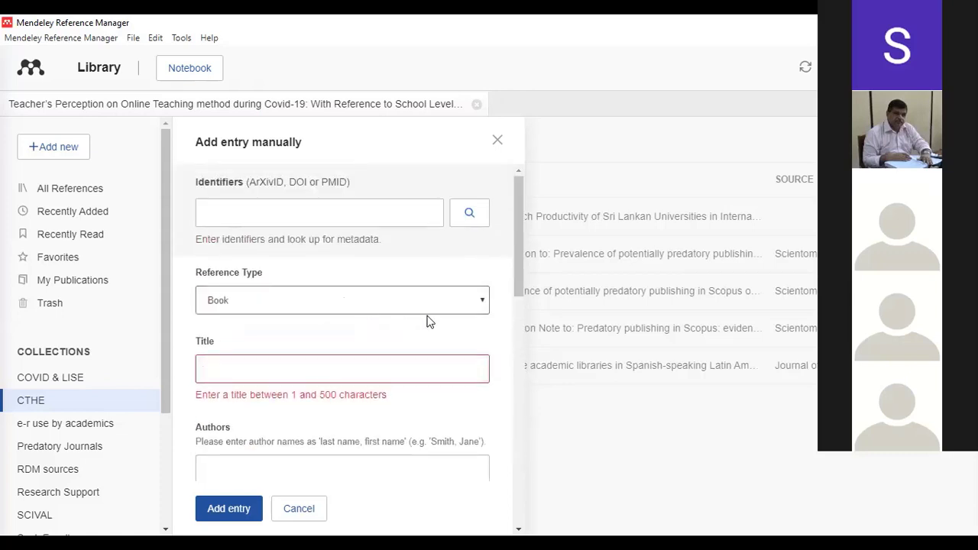
{"action": "left_click_drag", "start_coordinate": [518, 265], "coordinate": [513, 493]}
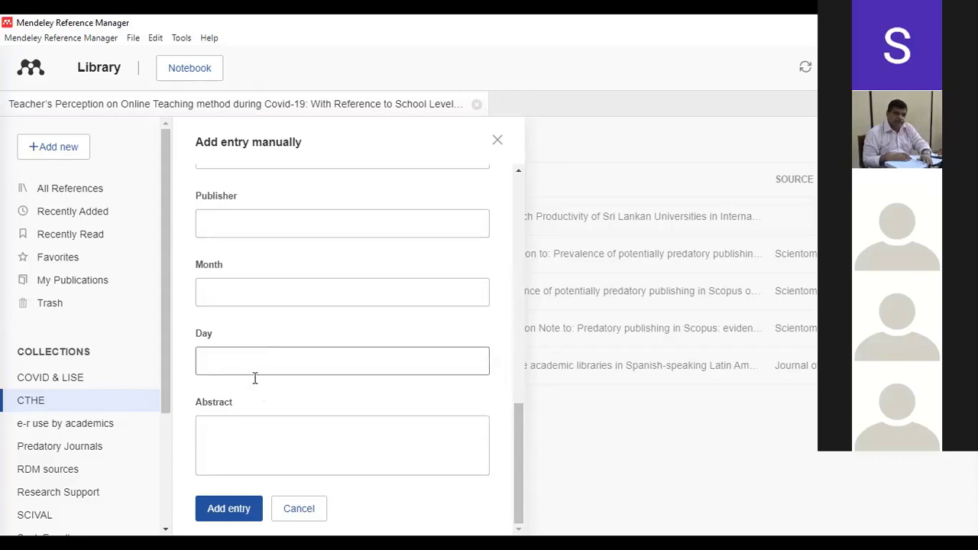
{"action": "left_click", "coordinate": [234, 438]}
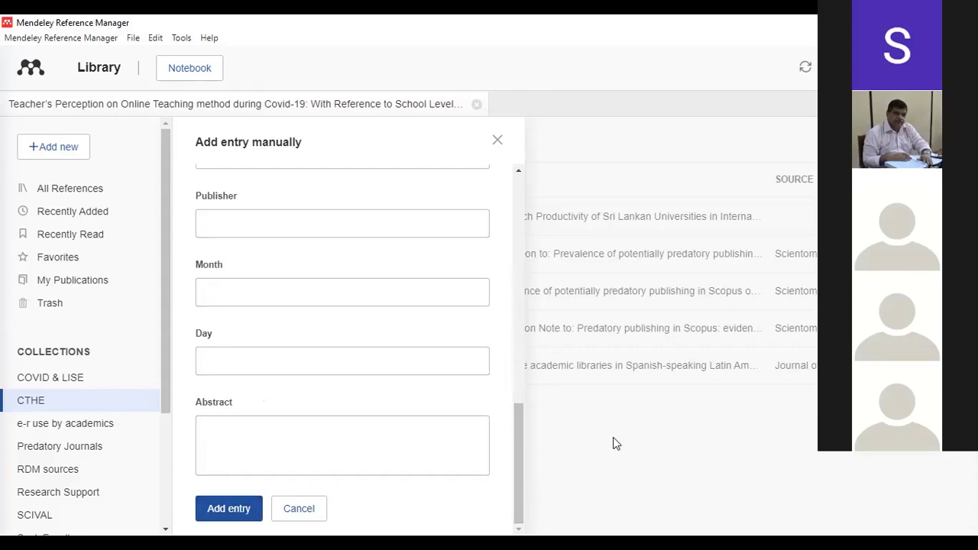
{"action": "left_click_drag", "start_coordinate": [522, 436], "coordinate": [522, 193]}
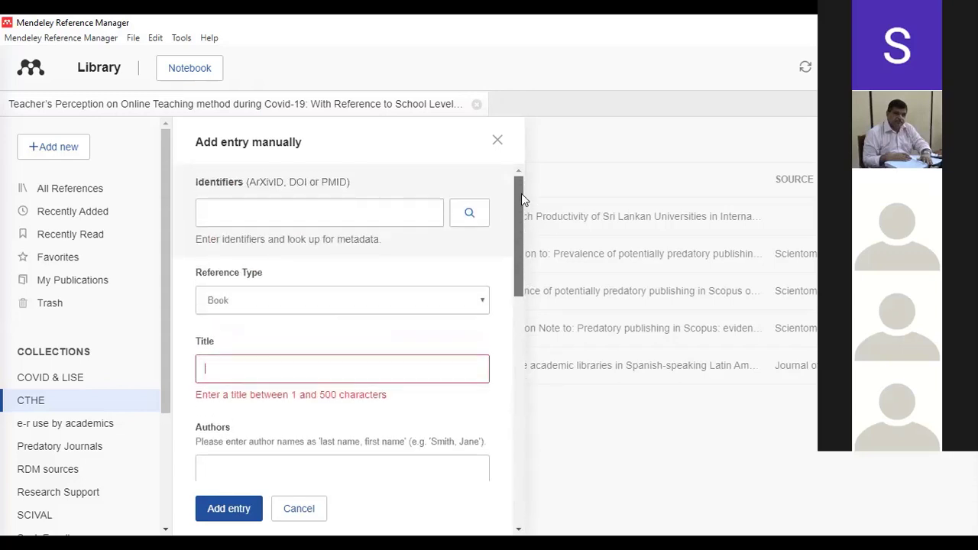
{"action": "left_click", "coordinate": [498, 141]}
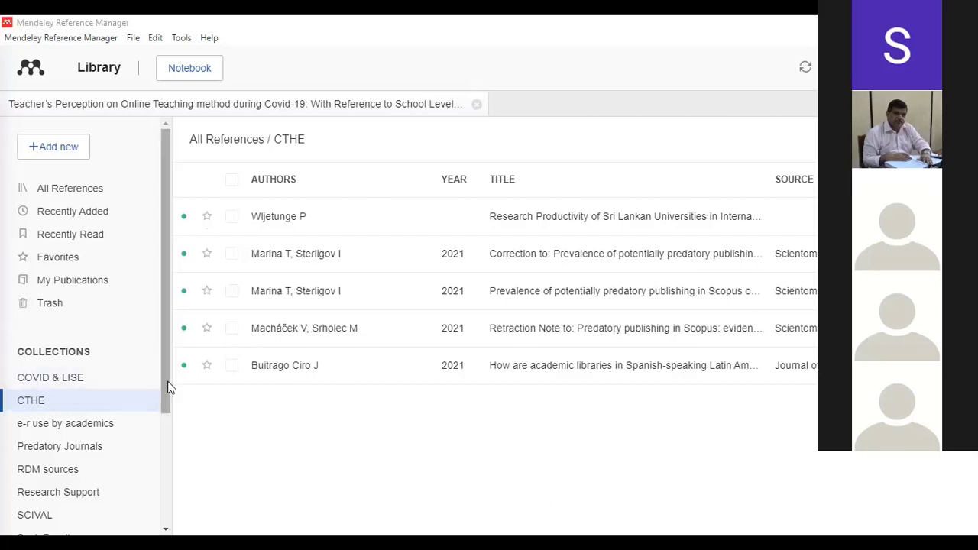
Open the details of the "Correction to: Prevalence" reference in the CTHE collection and review them down to the identifiers and catalog setting.
{"action": "left_click_drag", "start_coordinate": [169, 382], "coordinate": [162, 416]}
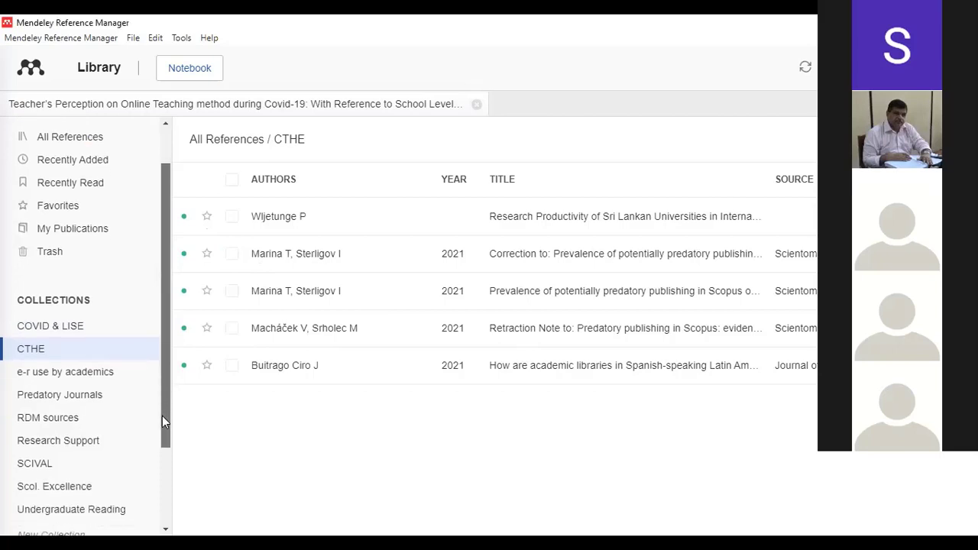
{"action": "left_click", "coordinate": [42, 349]}
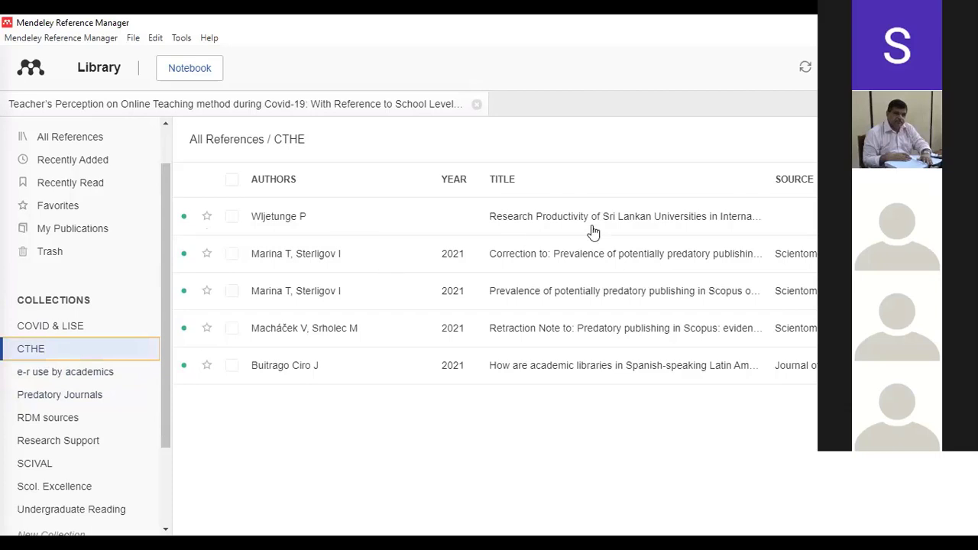
{"action": "left_click", "coordinate": [586, 260]}
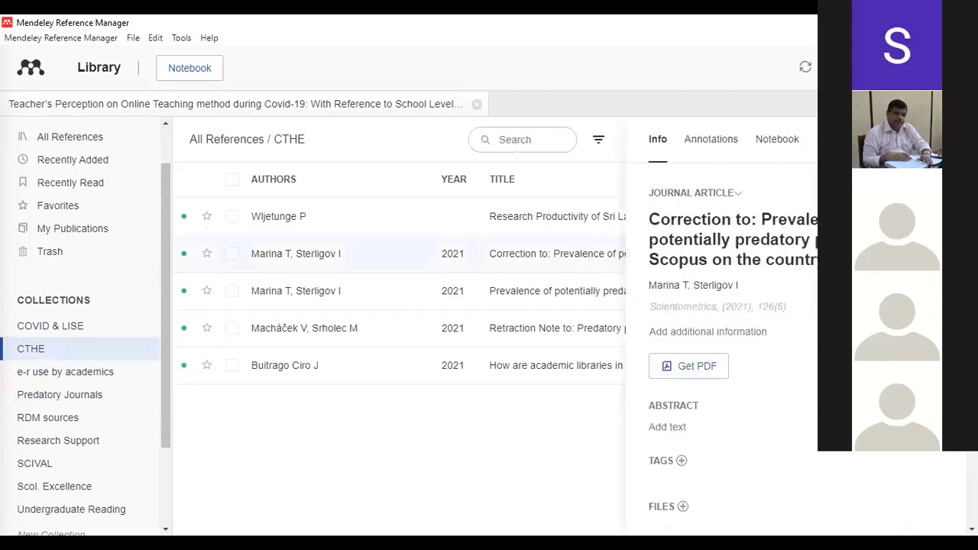
{"action": "scroll", "coordinate": [919, 461], "scroll_direction": "down", "scroll_amount": 4}
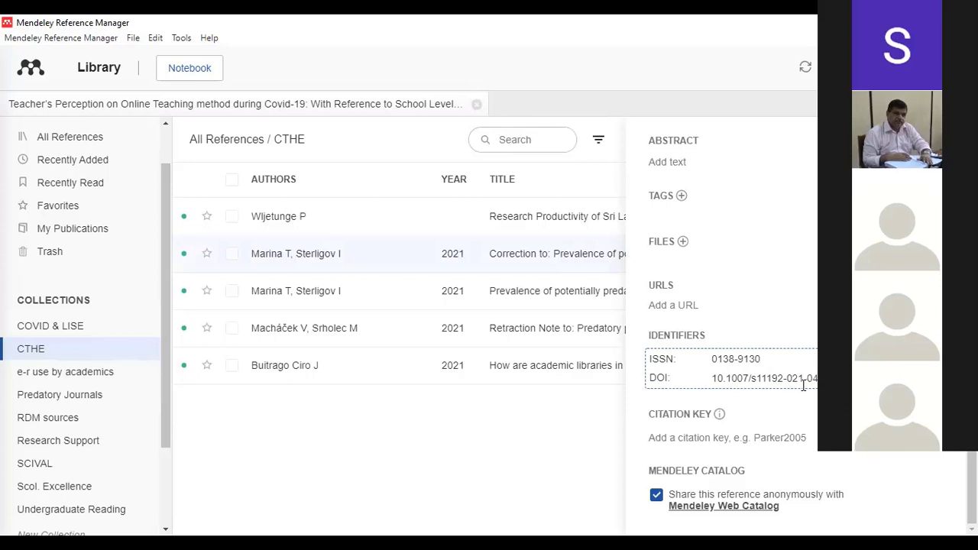
Examine the DOI and the other identifier fields of the "Correction to: Prevalence" reference, and close its details.
{"action": "left_click_drag", "start_coordinate": [713, 378], "coordinate": [824, 381]}
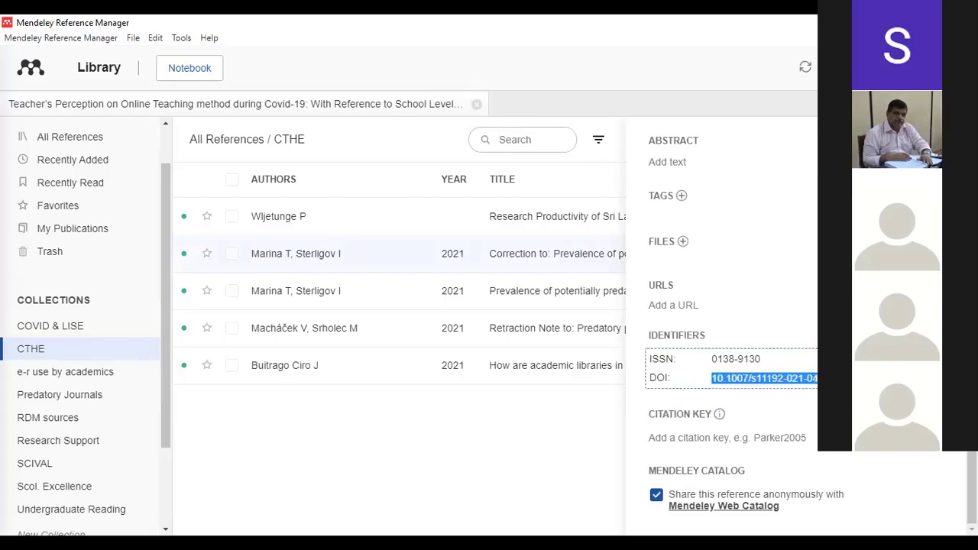
{"action": "left_click", "coordinate": [824, 381]}
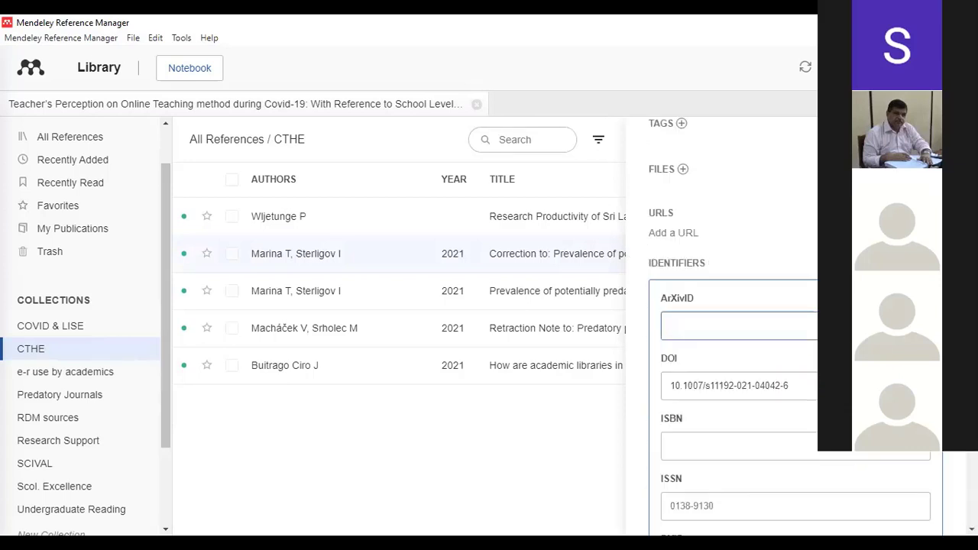
{"action": "scroll", "coordinate": [795, 328], "scroll_direction": "down", "scroll_amount": 2}
{"action": "scroll", "coordinate": [795, 329], "scroll_direction": "up", "scroll_amount": 4}
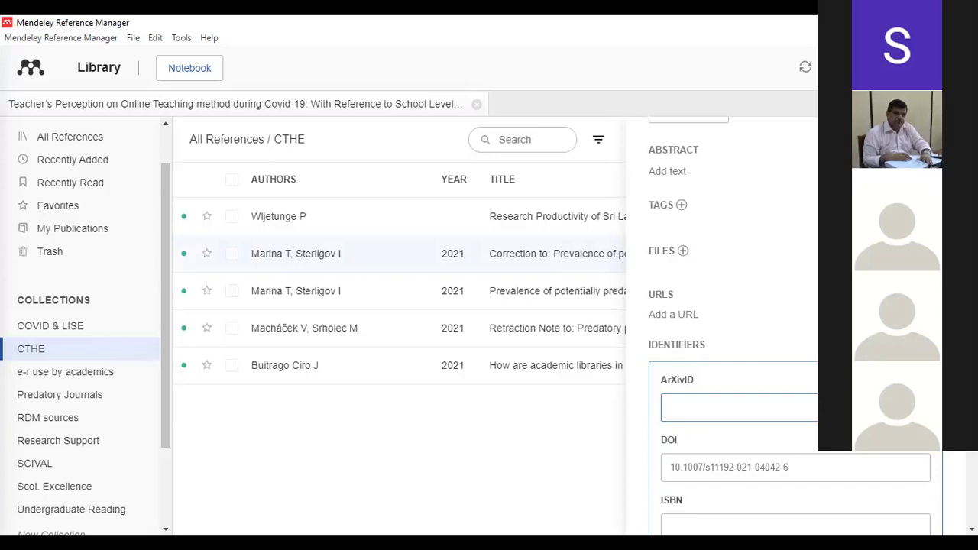
{"action": "scroll", "coordinate": [732, 329], "scroll_direction": "up", "scroll_amount": 4}
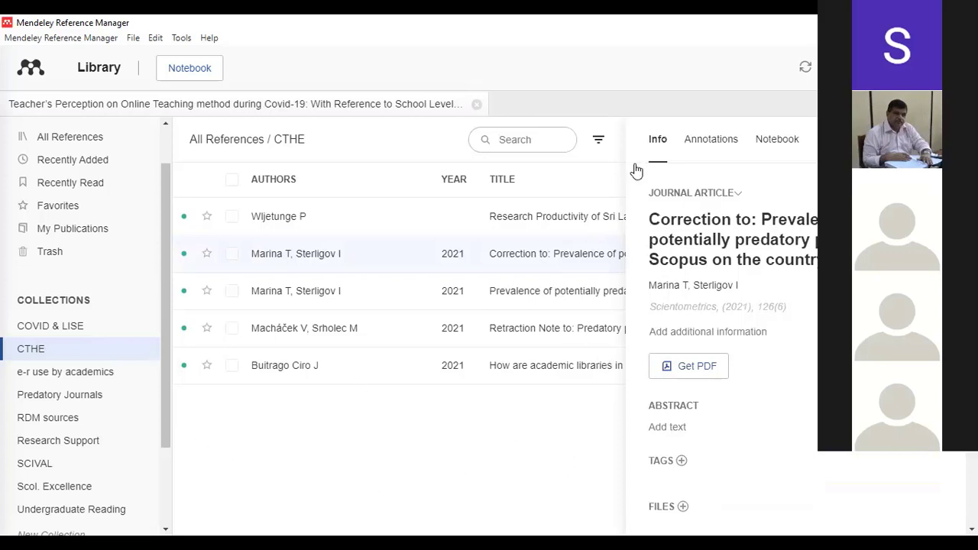
{"action": "left_click", "coordinate": [946, 139]}
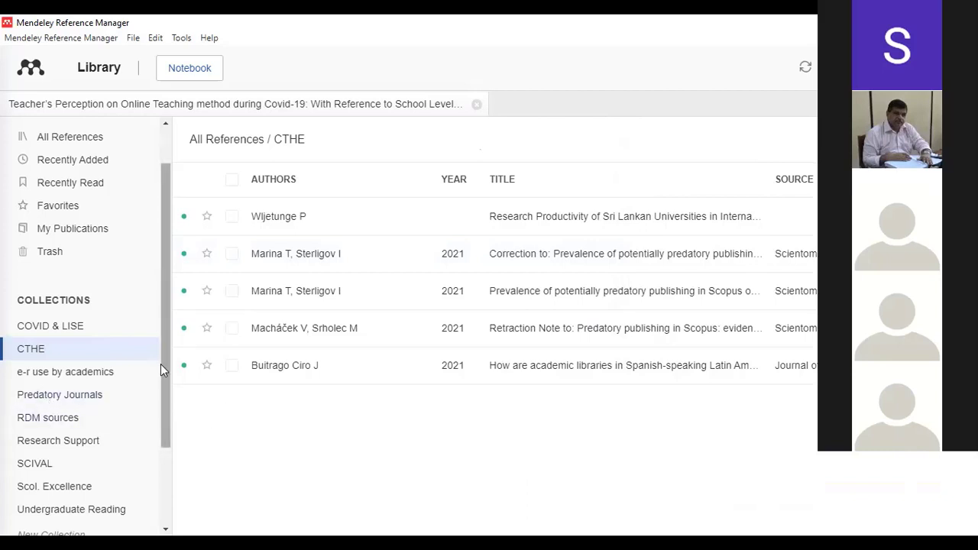
Browse the references in the Research Support and Scol. Excellence collections.
{"action": "left_click_drag", "start_coordinate": [161, 370], "coordinate": [174, 264]}
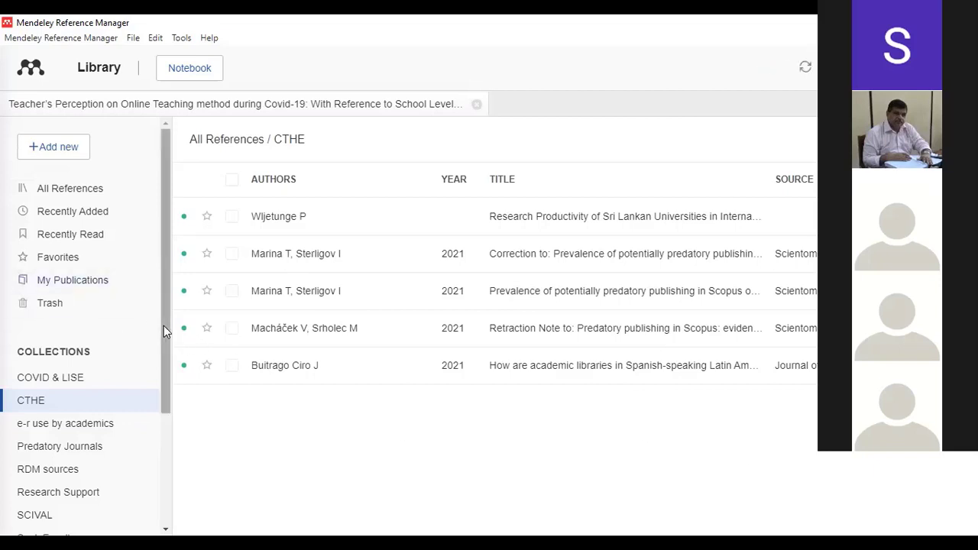
{"action": "left_click_drag", "start_coordinate": [163, 325], "coordinate": [168, 428]}
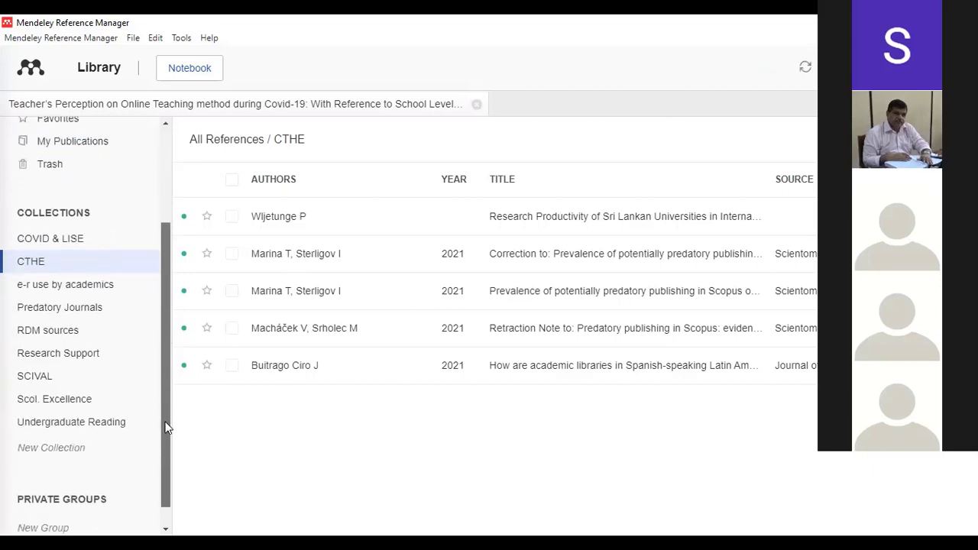
{"action": "left_click", "coordinate": [66, 357]}
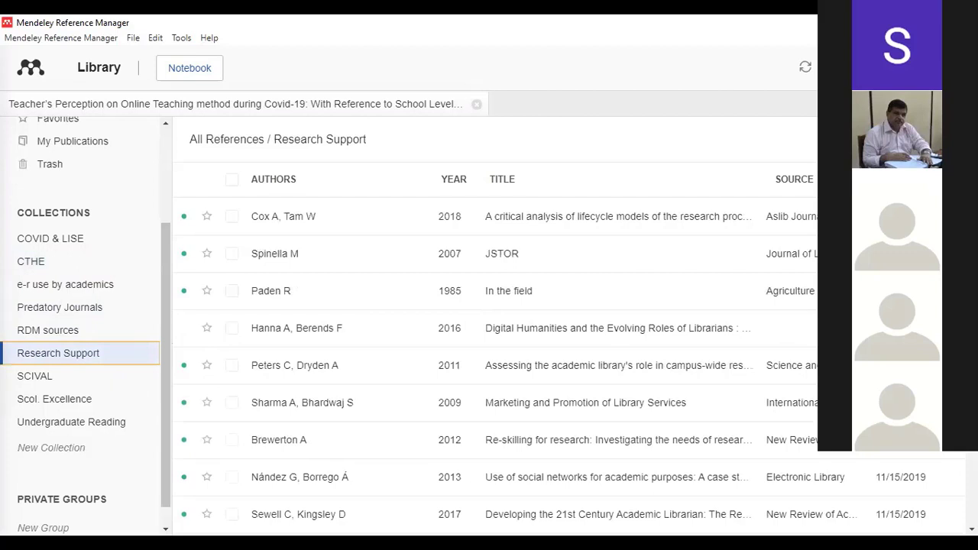
{"action": "scroll", "coordinate": [489, 336], "scroll_direction": "down", "scroll_amount": 4}
{"action": "left_click", "coordinate": [54, 399]}
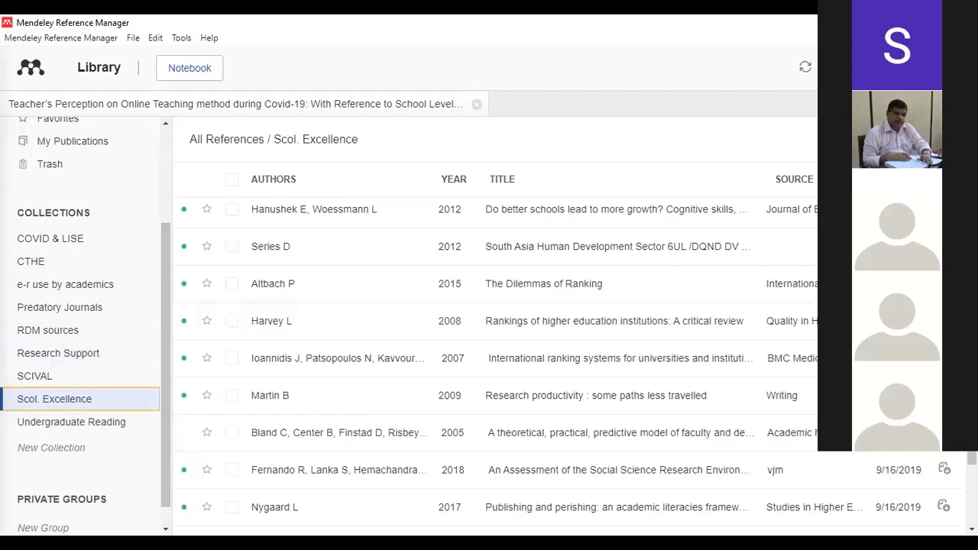
{"action": "scroll", "coordinate": [489, 363], "scroll_direction": "up", "scroll_amount": 4}
{"action": "scroll", "coordinate": [490, 359], "scroll_direction": "up", "scroll_amount": 1}
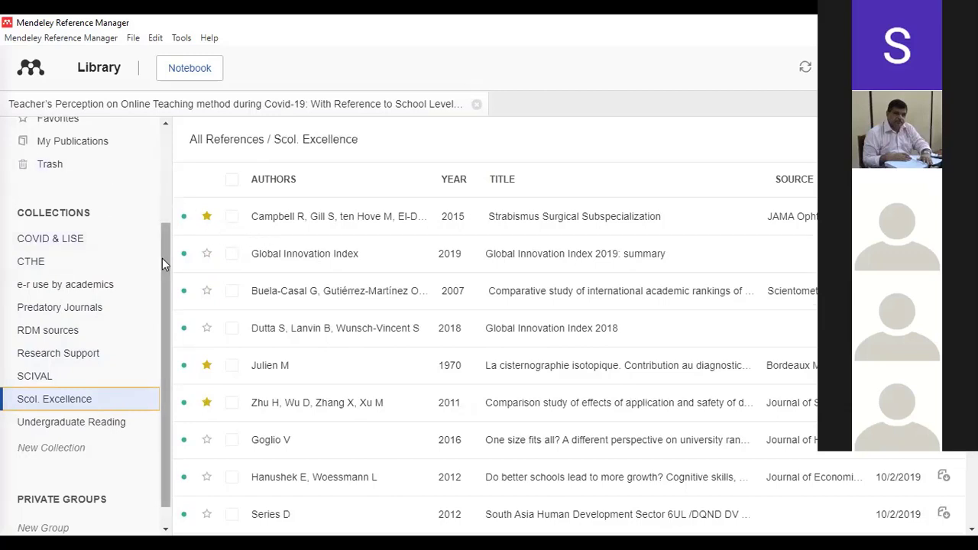
Show the references marked as favorites.
{"action": "left_click_drag", "start_coordinate": [164, 260], "coordinate": [166, 222]}
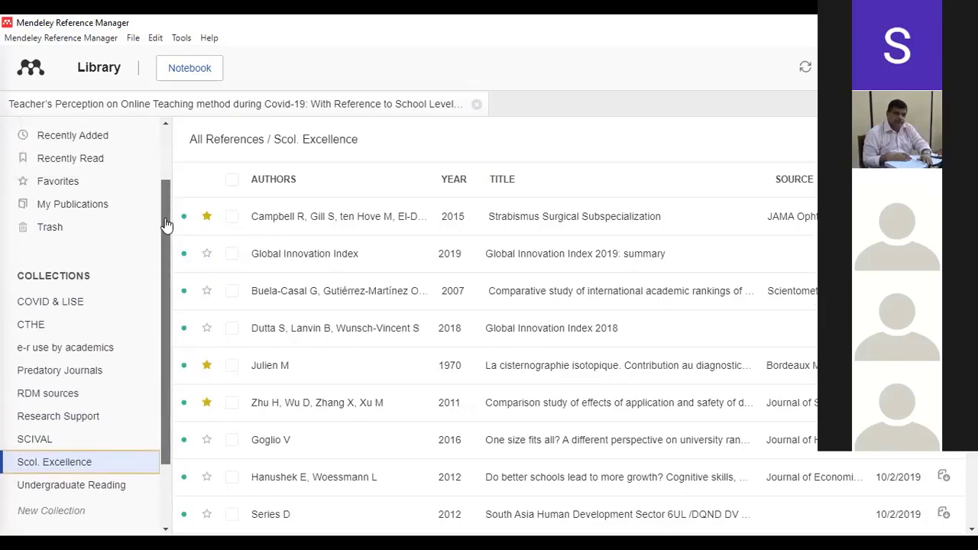
{"action": "left_click", "coordinate": [71, 190]}
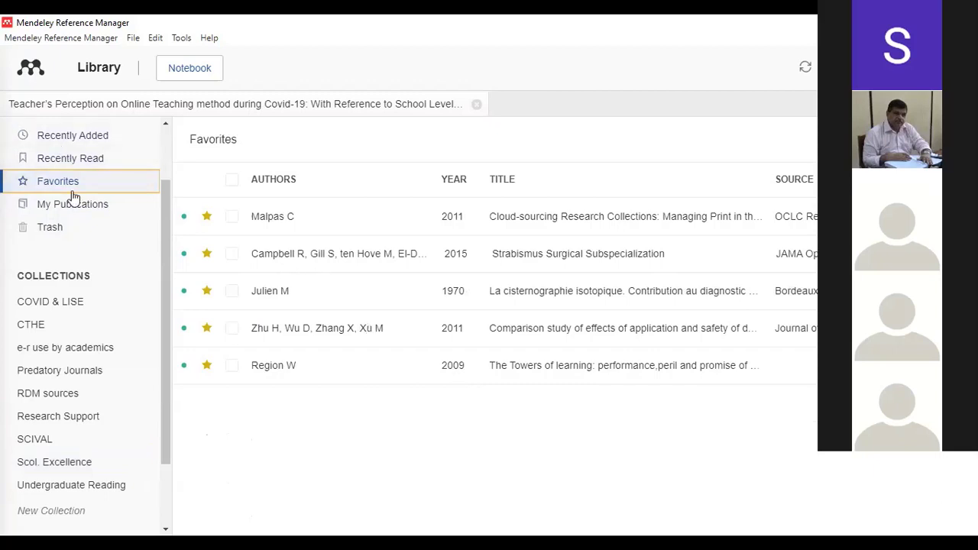
Look through the Scol. Excellence collection and open the PDF attached to the "Strabismus Surgical Subspecialization" reference.
{"action": "left_click_drag", "start_coordinate": [164, 333], "coordinate": [170, 391]}
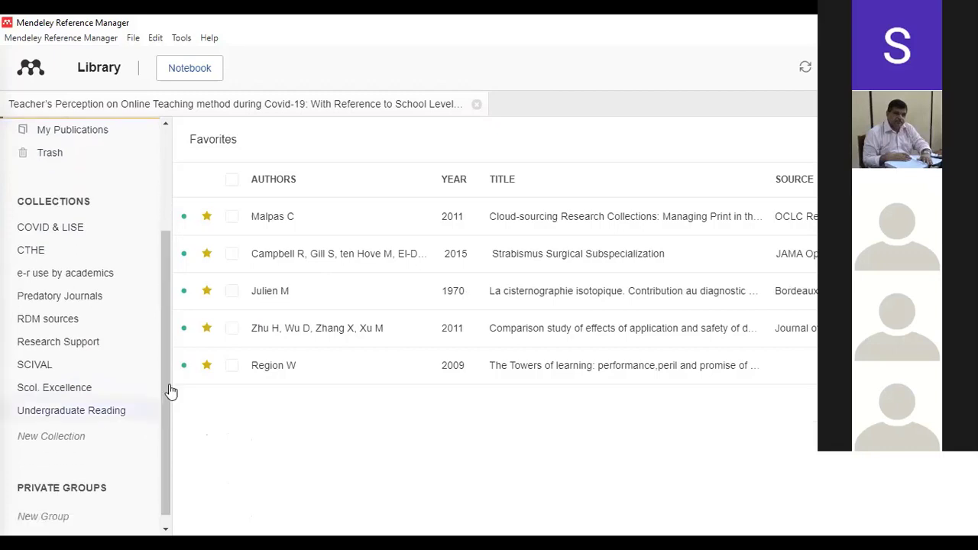
{"action": "left_click", "coordinate": [67, 389]}
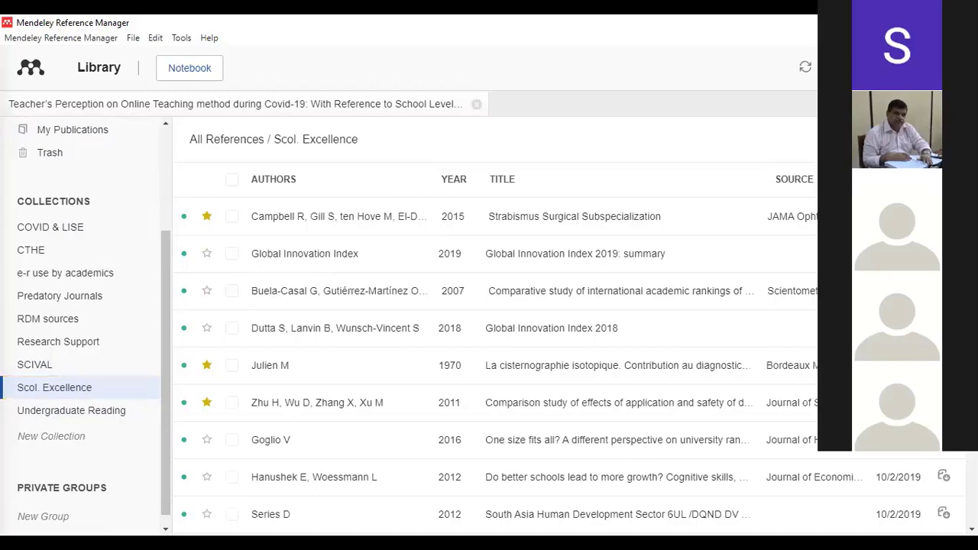
{"action": "scroll", "coordinate": [496, 366], "scroll_direction": "down", "scroll_amount": 5}
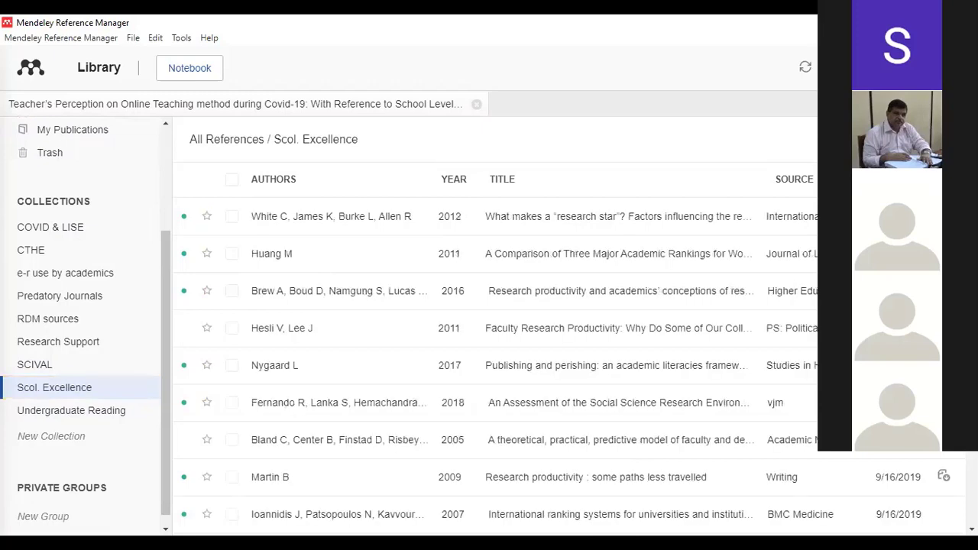
{"action": "scroll", "coordinate": [497, 365], "scroll_direction": "up", "scroll_amount": 5}
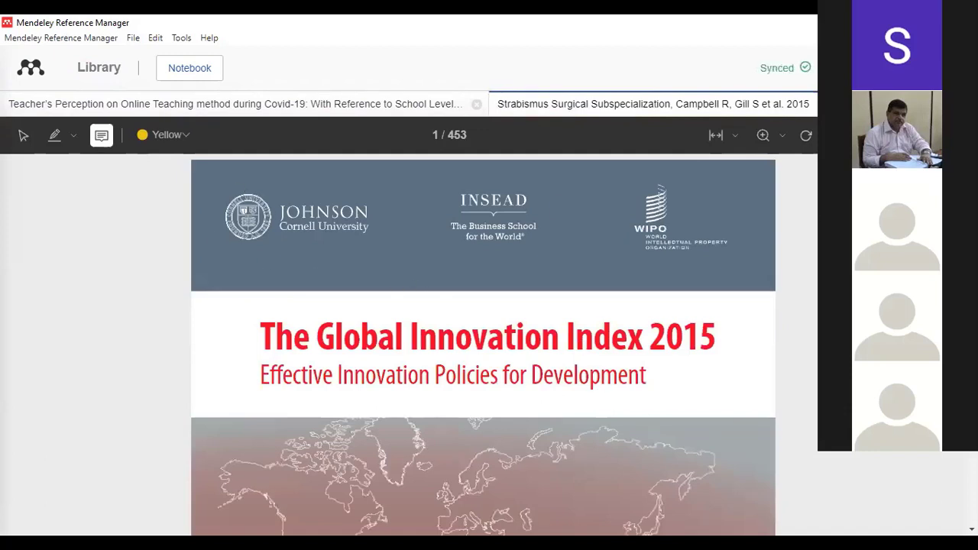
{"action": "mouse_move", "coordinate": [973, 174]}
{"action": "left_mouse_down"}
{"action": "mouse_move", "coordinate": [972, 194]}
{"action": "mouse_move", "coordinate": [973, 173]}
{"action": "left_mouse_up"}
{"action": "key", "text": "alt+Tab"}
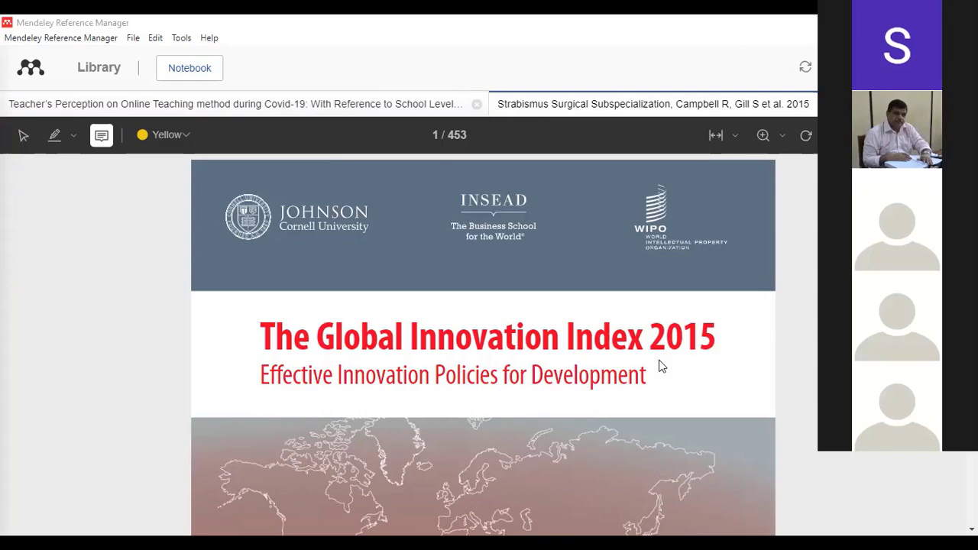
Return from the open PDF to the library and look through the Scol. Excellence references and the list of collections.
{"action": "left_click", "coordinate": [99, 67]}
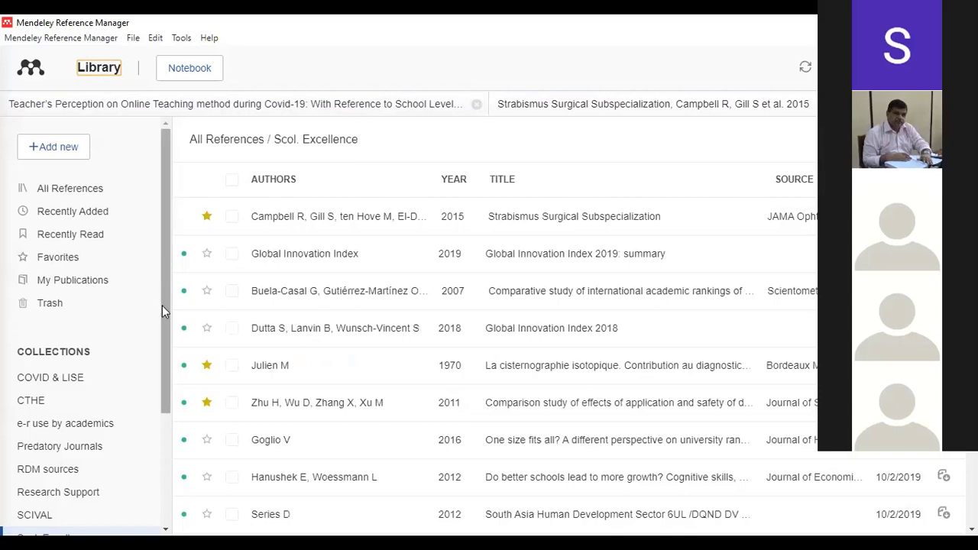
{"action": "left_click_drag", "start_coordinate": [163, 305], "coordinate": [168, 342]}
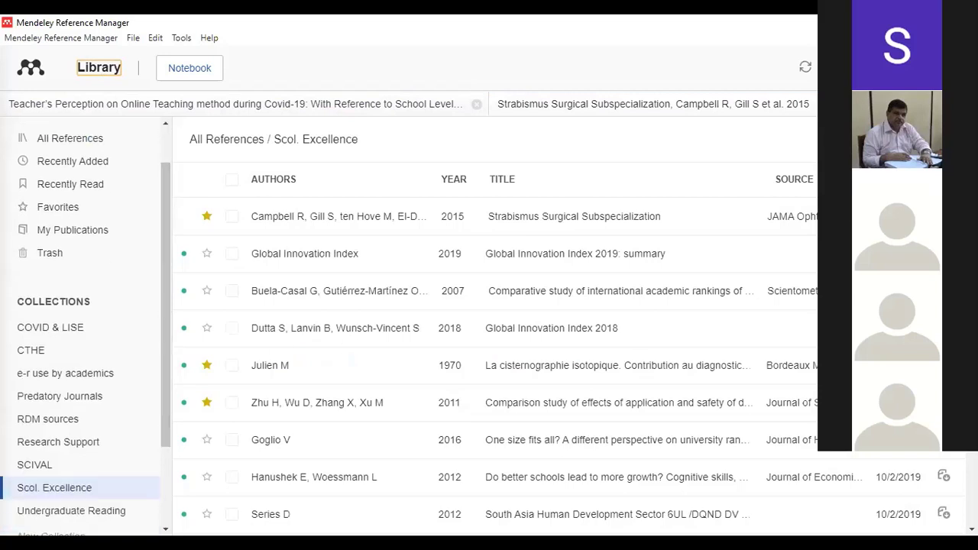
{"action": "scroll", "coordinate": [493, 351], "scroll_direction": "down", "scroll_amount": 1}
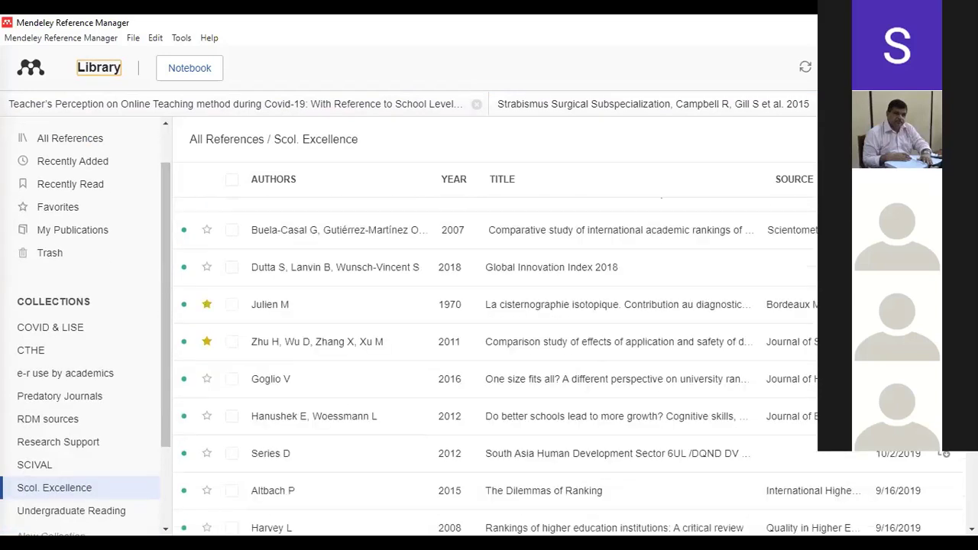
{"action": "scroll", "coordinate": [227, 348], "scroll_direction": "down", "scroll_amount": 1}
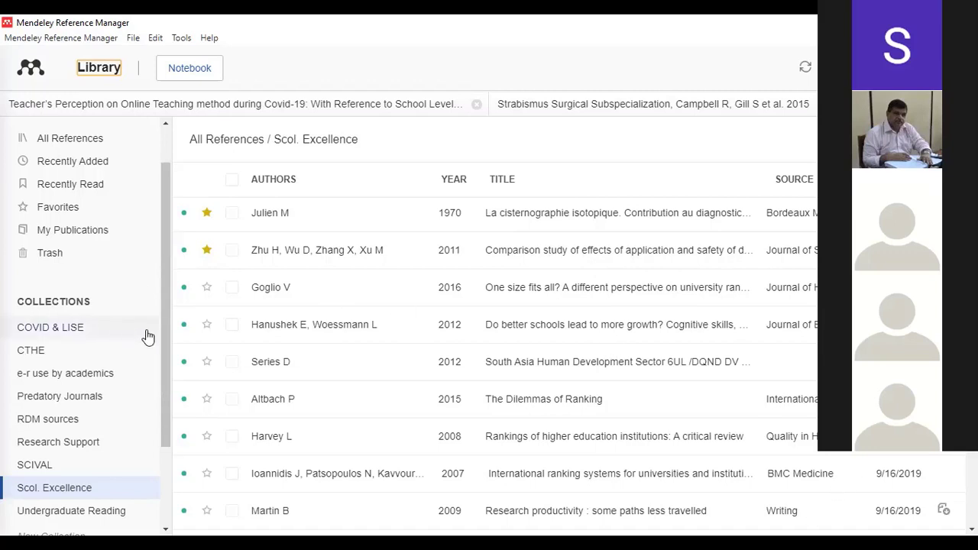
{"action": "left_click_drag", "start_coordinate": [168, 350], "coordinate": [169, 248]}
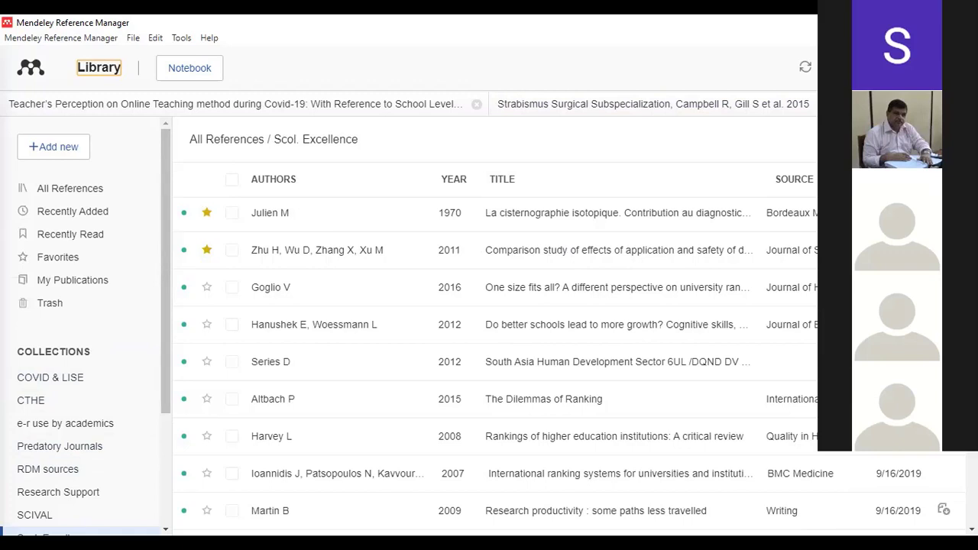
{"action": "scroll", "coordinate": [569, 365], "scroll_direction": "up", "scroll_amount": 2}
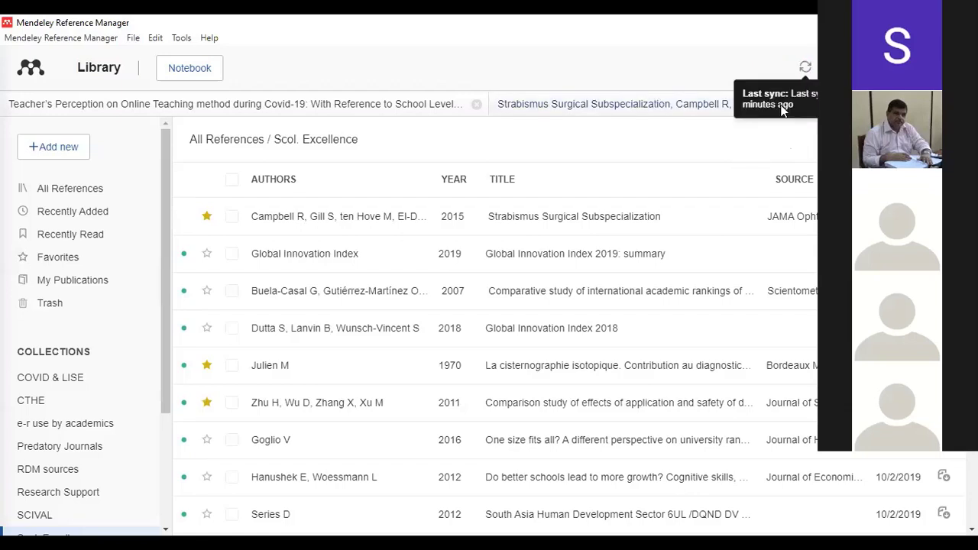
Switch to the Mendeley settings in the browser and review the Account, Scopus Profile and Subscription pages.
{"action": "key", "text": "alt+Tab"}
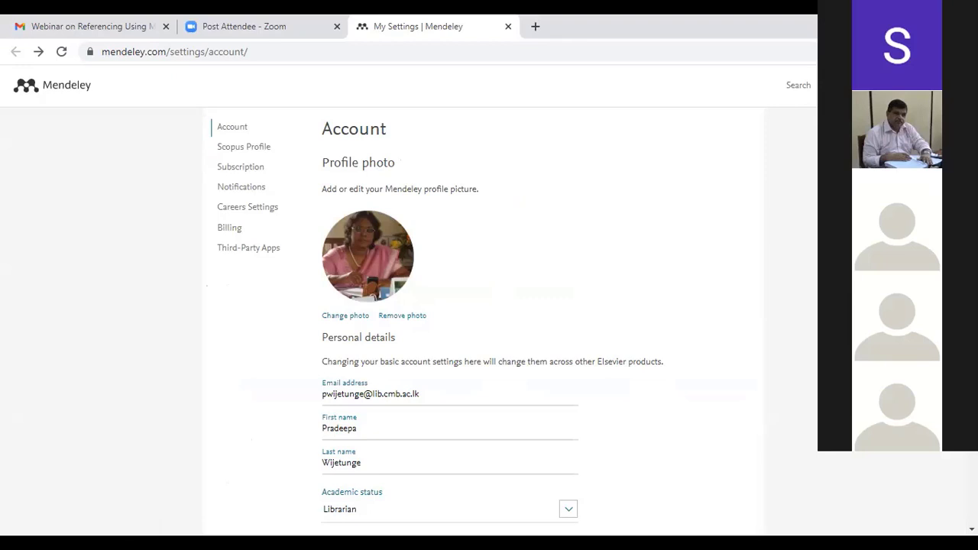
{"action": "left_click", "coordinate": [879, 126]}
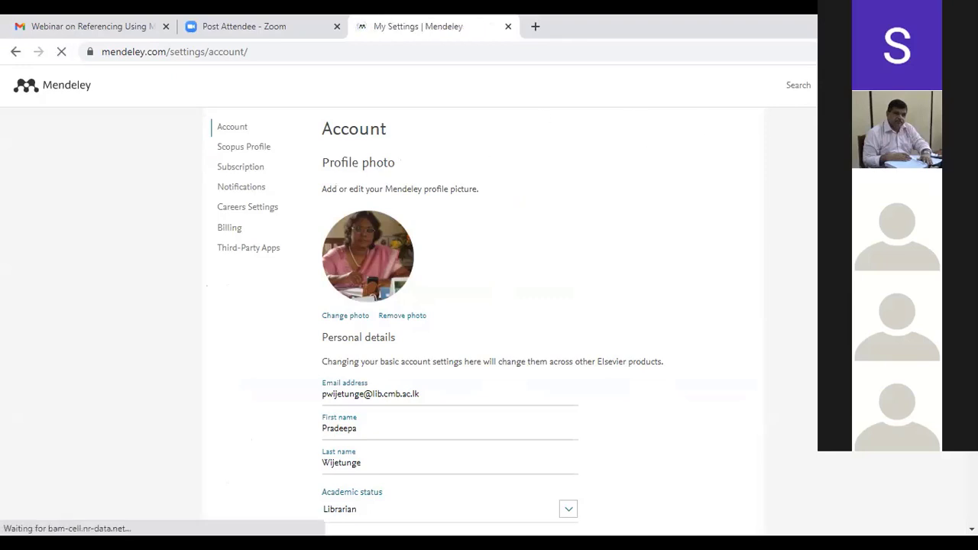
{"action": "scroll", "coordinate": [483, 154], "scroll_direction": "down", "scroll_amount": 1}
{"action": "scroll", "coordinate": [483, 306], "scroll_direction": "up", "scroll_amount": 1}
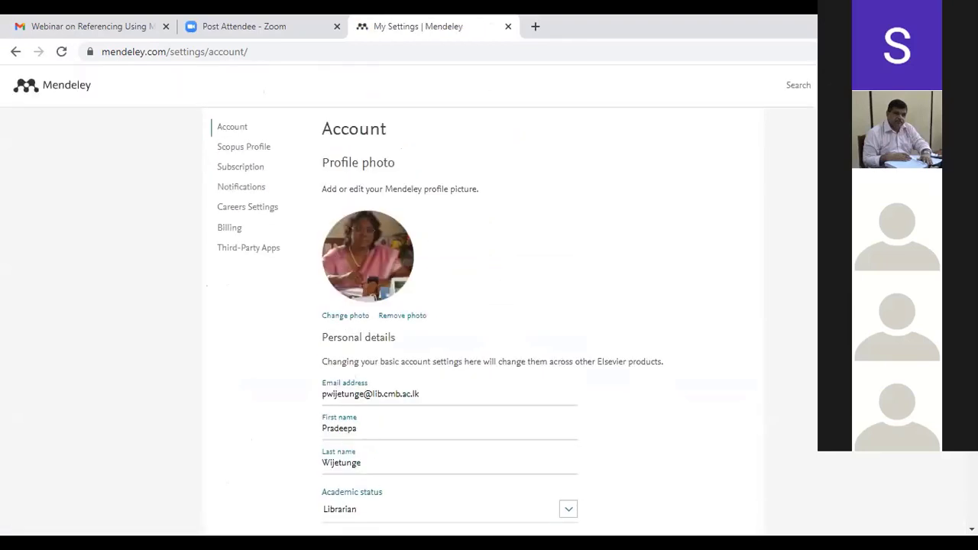
{"action": "left_click", "coordinate": [240, 151]}
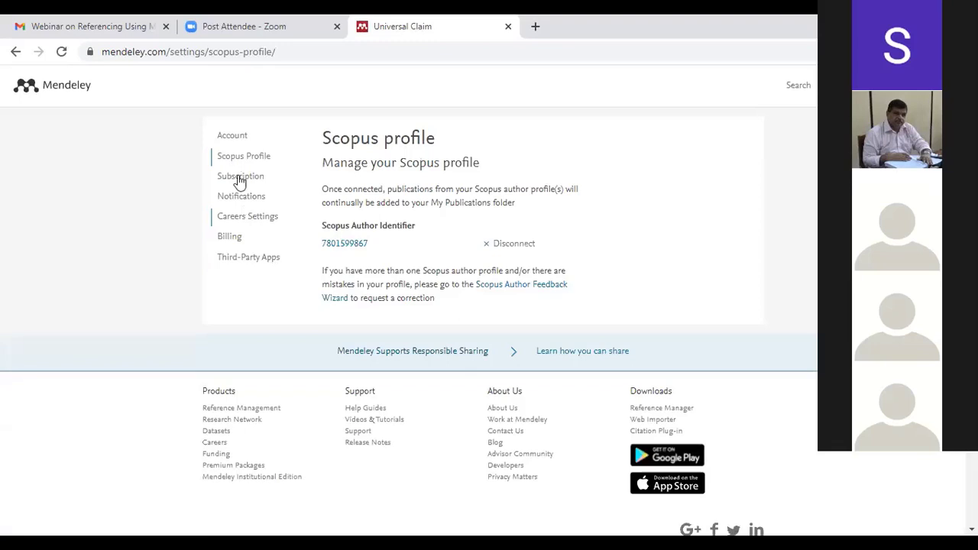
{"action": "left_click", "coordinate": [240, 180]}
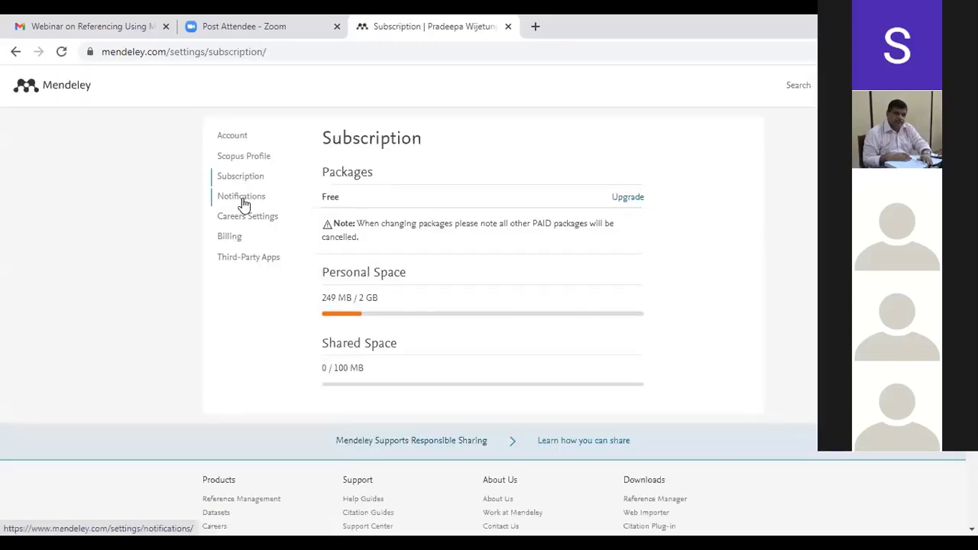
Turn off the Mendeley newsletter and weekly article suggestions in the email notification settings, and save the changes.
{"action": "left_click", "coordinate": [241, 198]}
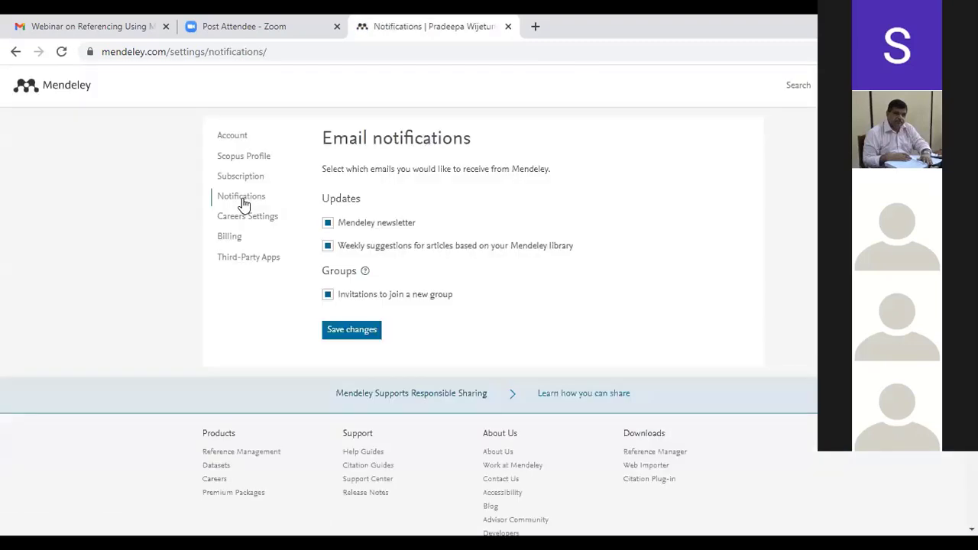
{"action": "left_click", "coordinate": [329, 225]}
{"action": "left_click", "coordinate": [328, 223]}
{"action": "left_click", "coordinate": [328, 247]}
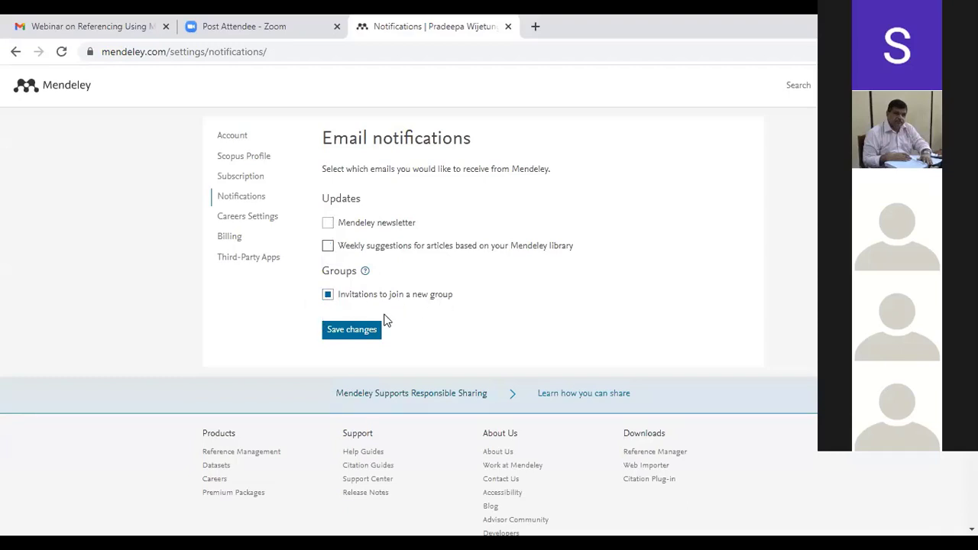
{"action": "left_click", "coordinate": [340, 329]}
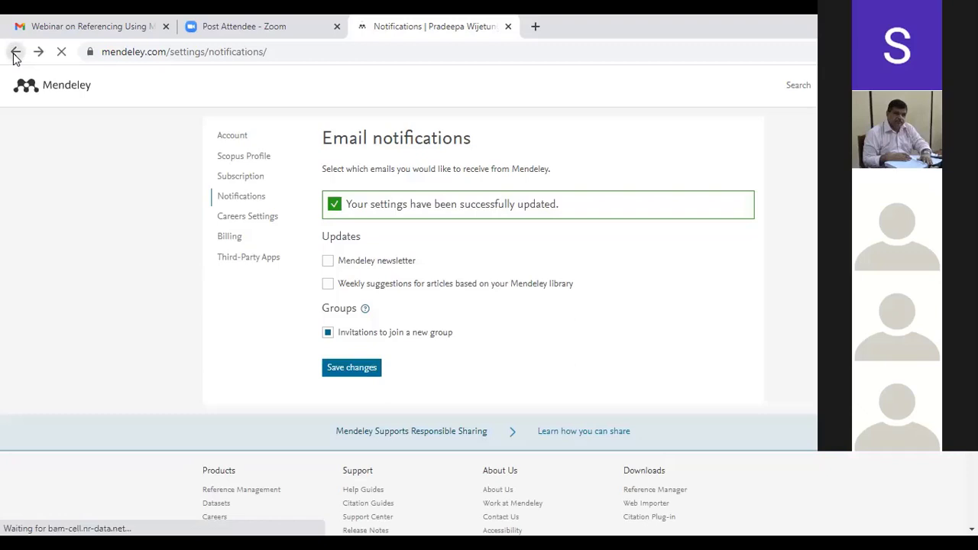
Go back through the previously visited settings pages to the Account page.
{"action": "left_click", "coordinate": [15, 54]}
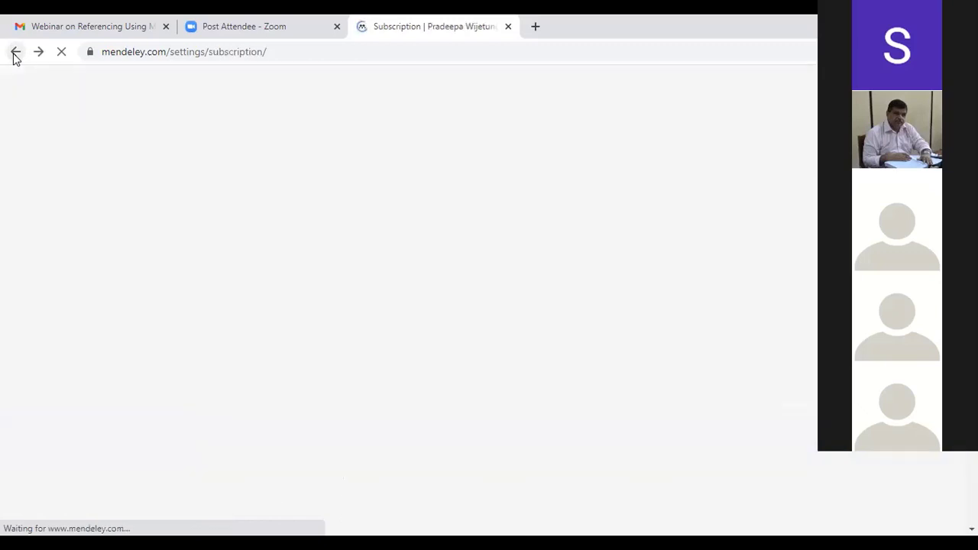
{"action": "left_click", "coordinate": [15, 54]}
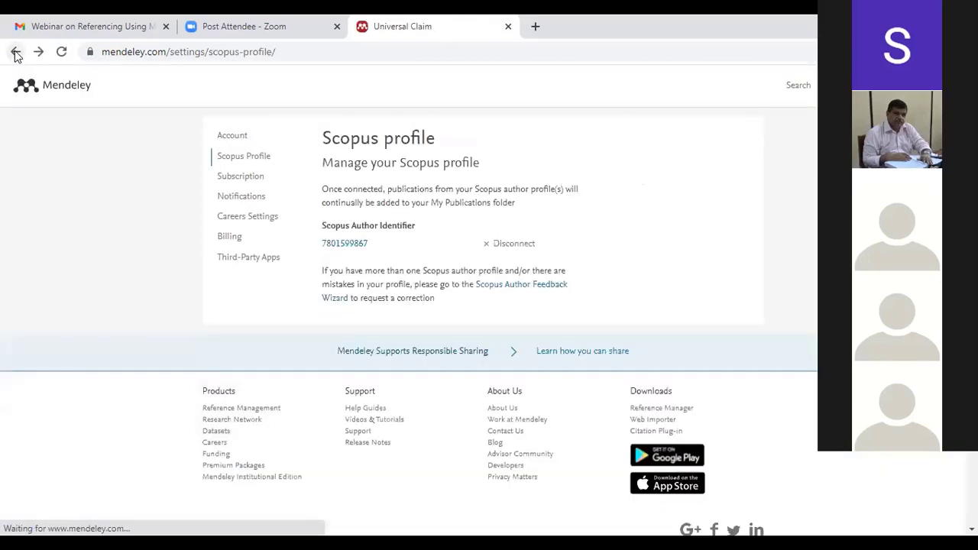
{"action": "left_click", "coordinate": [15, 53]}
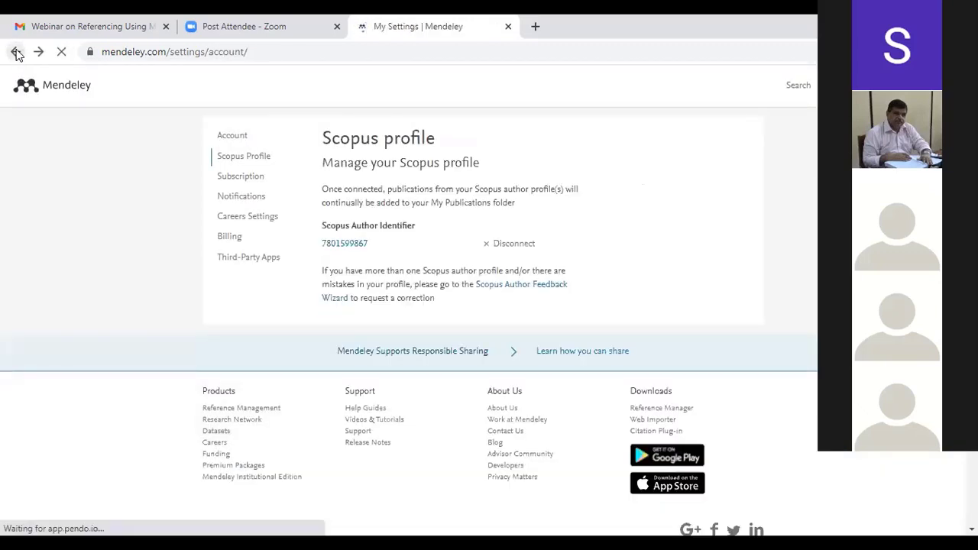
{"action": "left_click", "coordinate": [16, 53]}
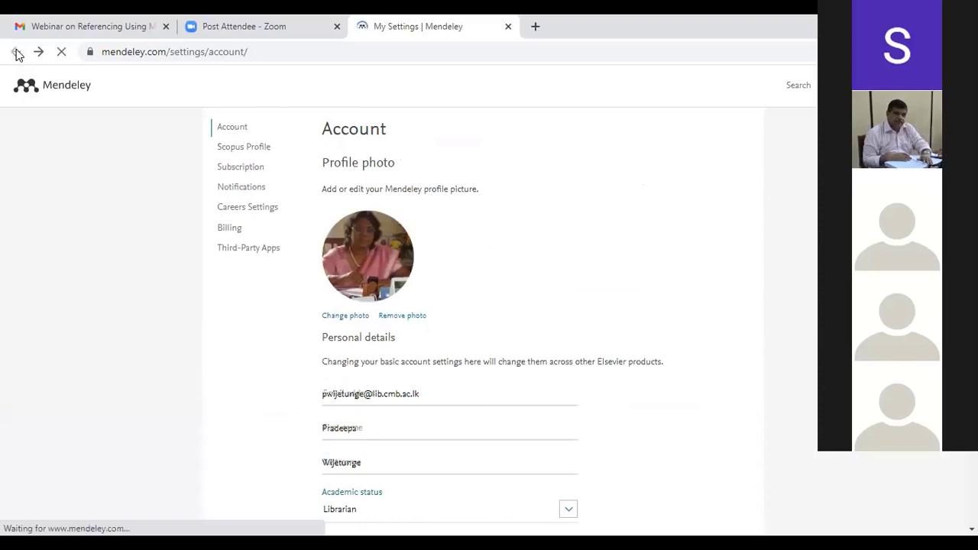
Switch to Mendeley Reference Manager and look through the list of collections and the Scol. Excellence references.
{"action": "left_click", "coordinate": [393, 50]}
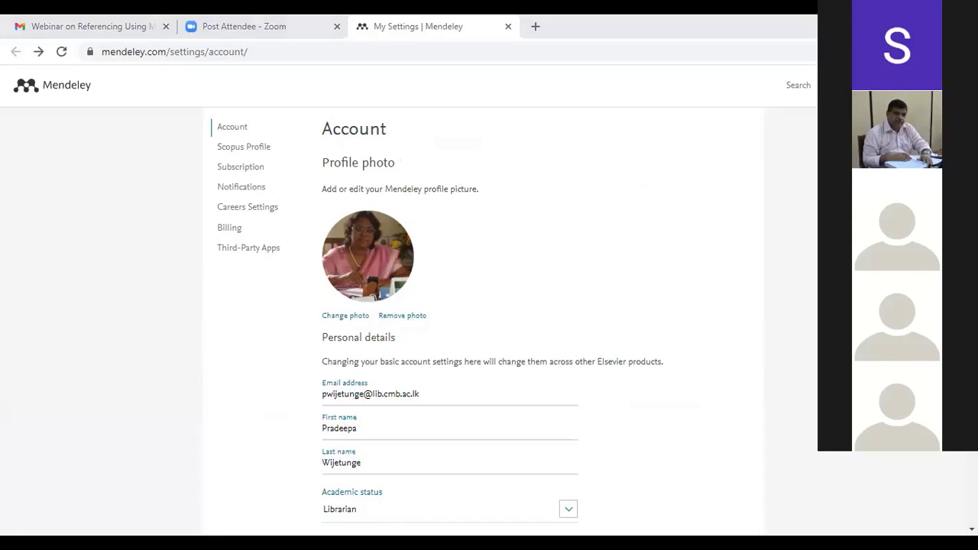
{"action": "key", "text": "alt+Tab"}
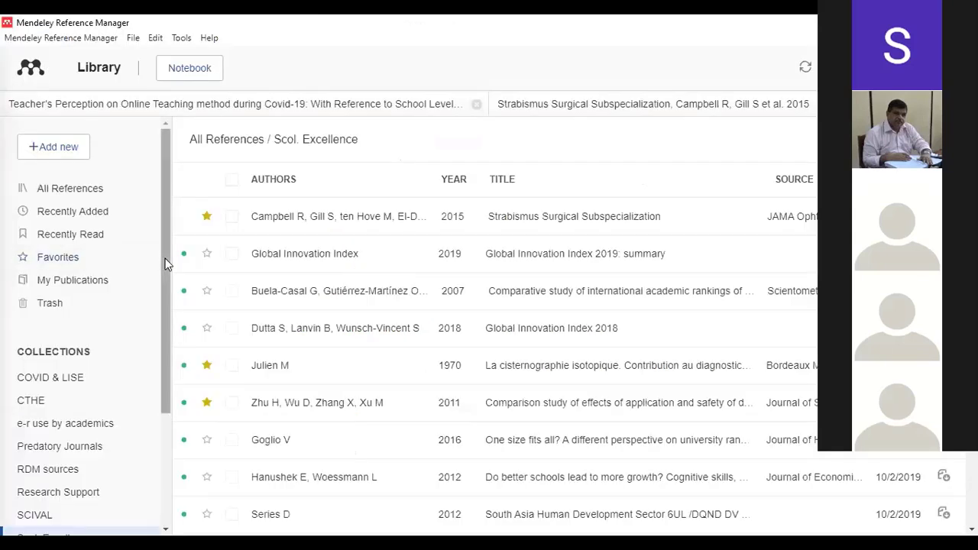
{"action": "left_click_drag", "start_coordinate": [166, 262], "coordinate": [157, 414]}
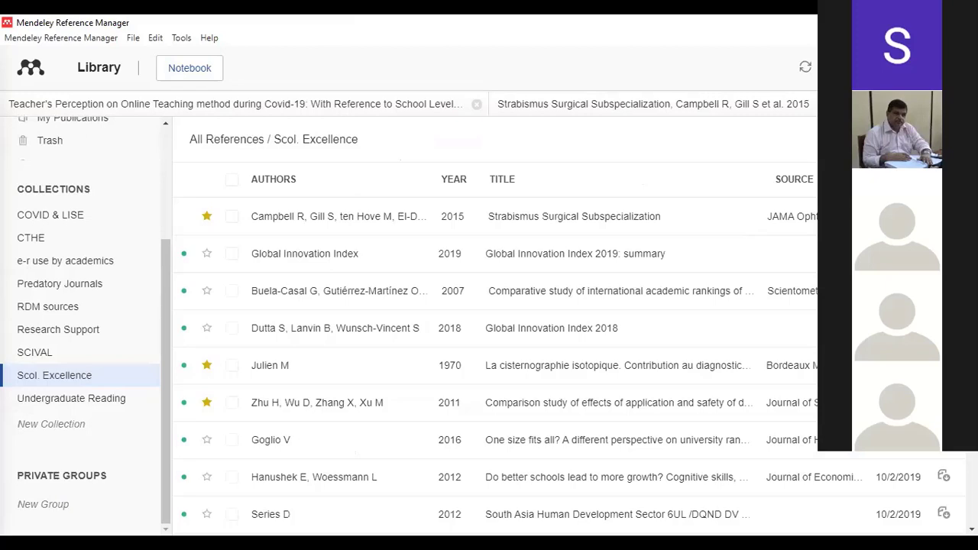
{"action": "scroll", "coordinate": [489, 363], "scroll_direction": "down", "scroll_amount": 8}
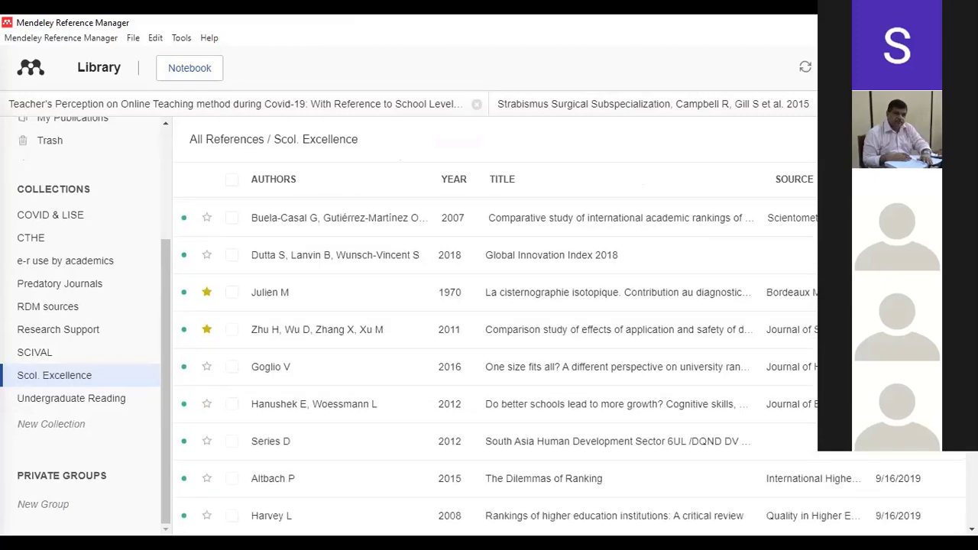
{"action": "scroll", "coordinate": [489, 367], "scroll_direction": "up", "scroll_amount": 8}
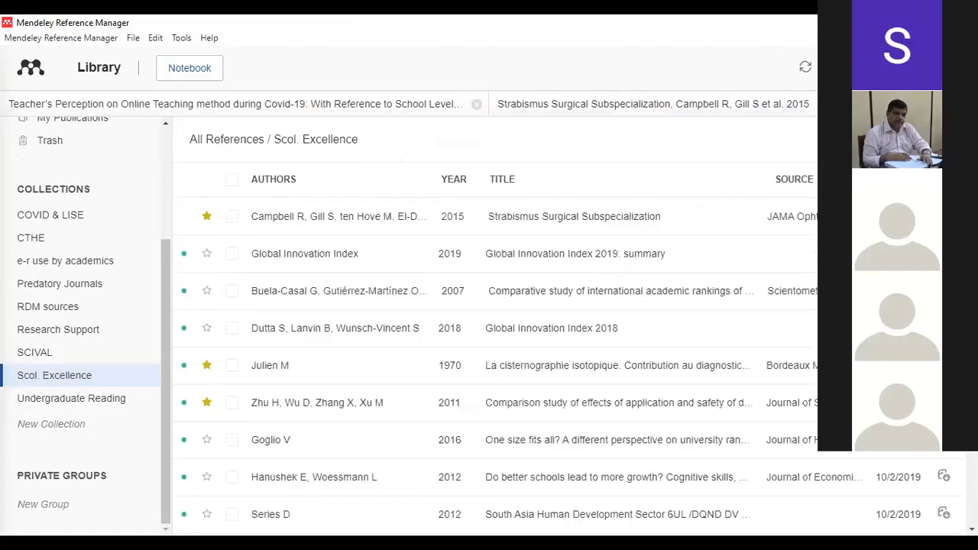
Search the Scol. Excellence collection for the surname of the 1970 reference's author.
{"action": "left_click", "coordinate": [891, 140]}
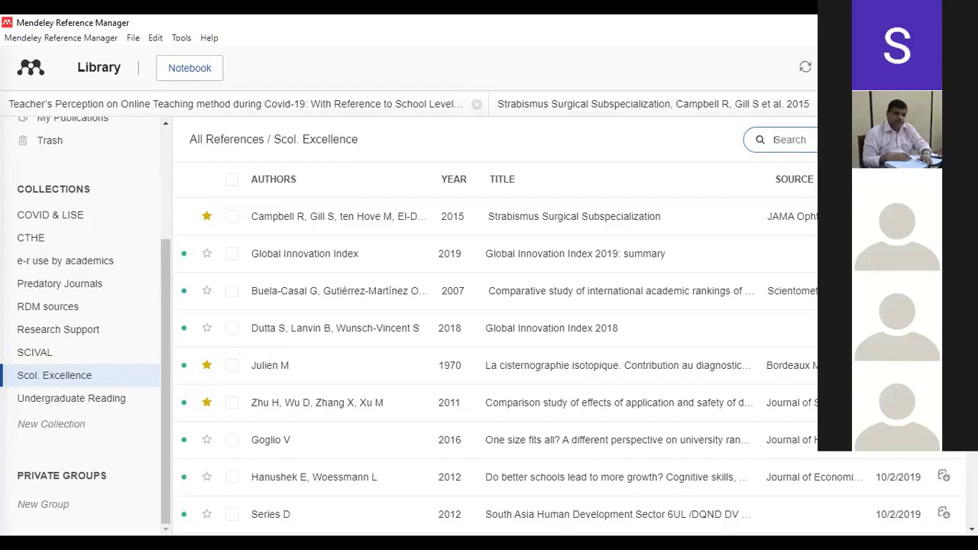
{"action": "type", "text": "Julien"}
{"action": "key", "text": "Return"}
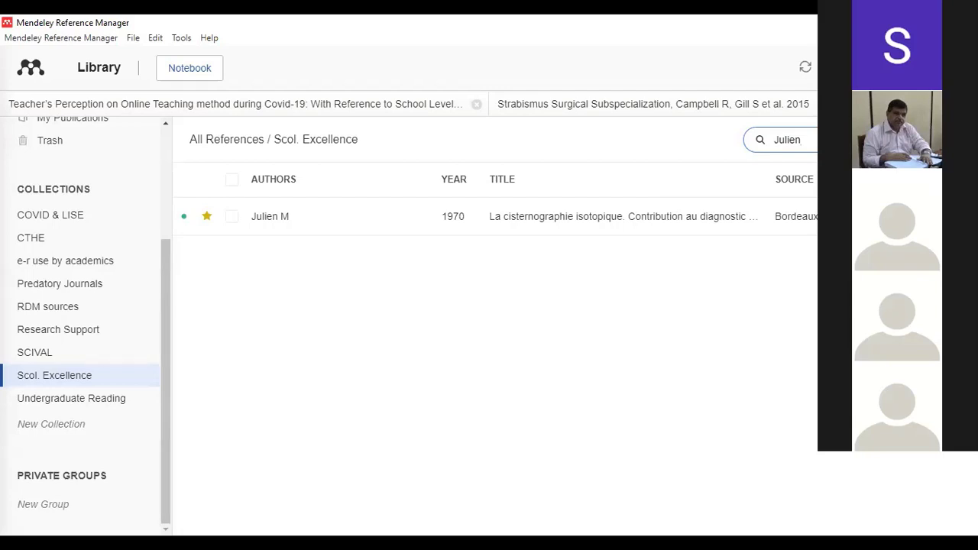
Switch to the Word document and point out the predatory journals paragraph and its first in-text citation by selecting them.
{"action": "key", "text": "alt+Tab"}
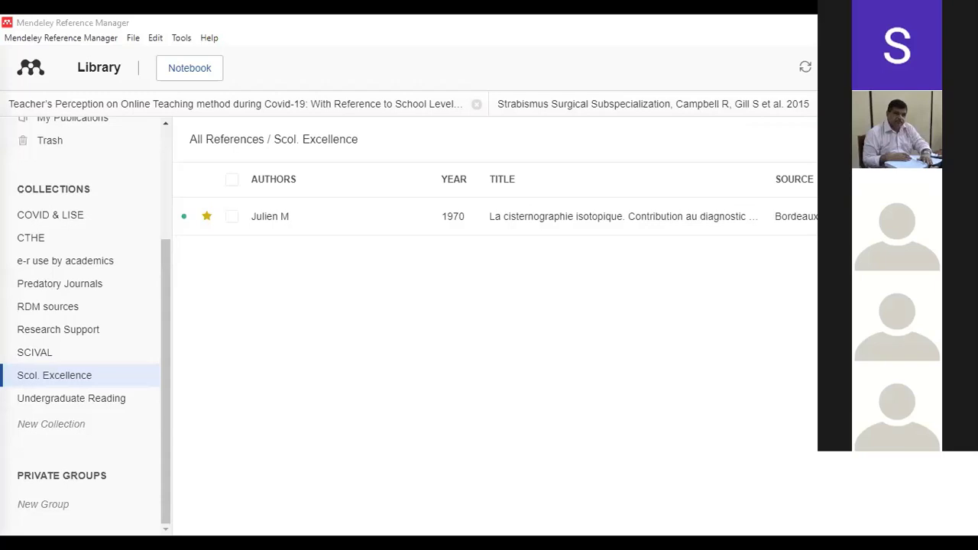
{"action": "key", "text": "alt+Tab"}
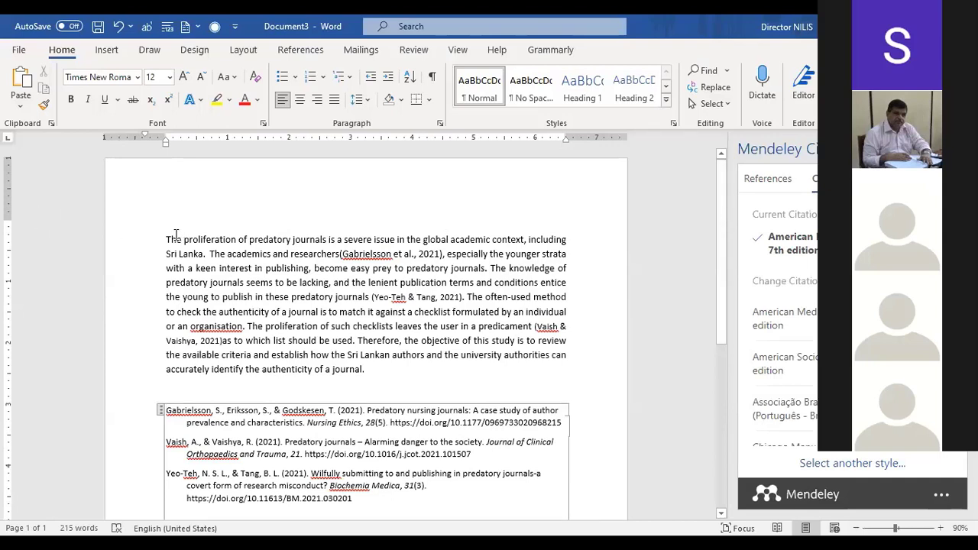
{"action": "left_click_drag", "start_coordinate": [165, 239], "coordinate": [370, 366]}
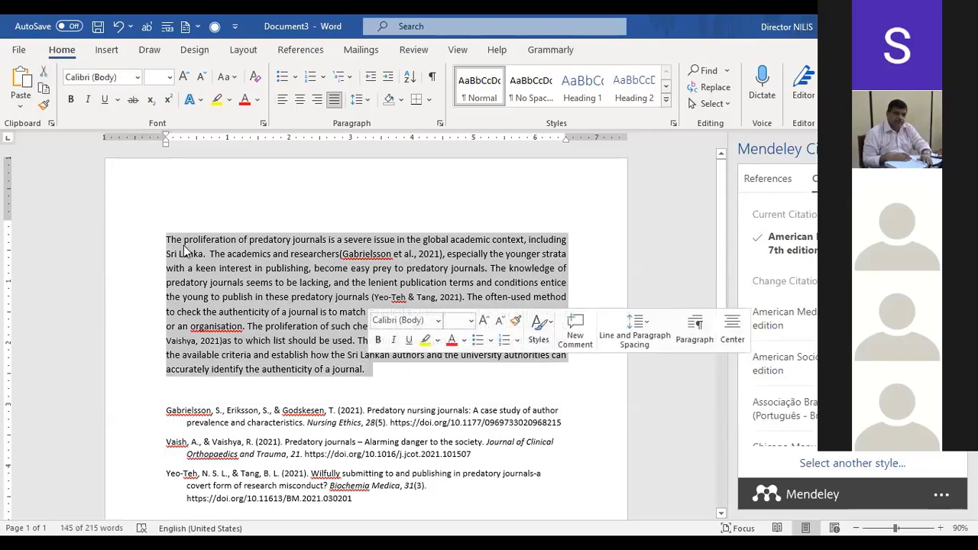
{"action": "left_click", "coordinate": [353, 267]}
{"action": "right_click", "coordinate": [344, 252]}
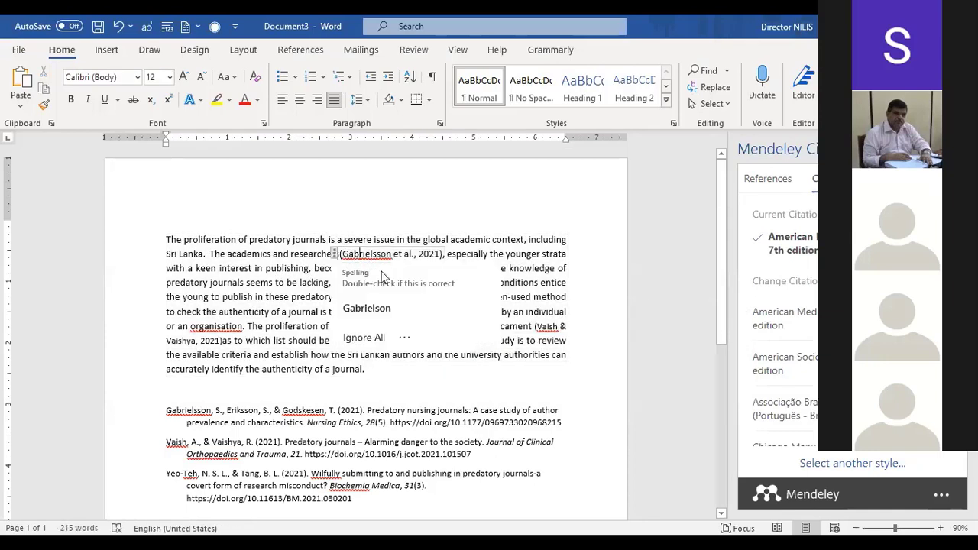
{"action": "key", "text": "Escape"}
{"action": "left_click_drag", "start_coordinate": [342, 256], "coordinate": [359, 258]}
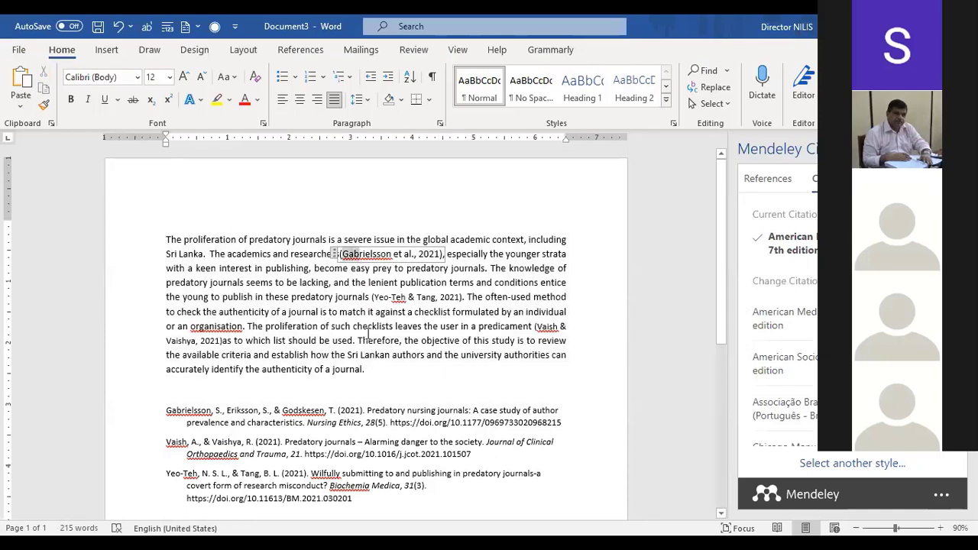
Delete the in-text citation that follows "The academics and researchers" in the paragraph.
{"action": "left_click", "coordinate": [444, 254]}
{"action": "key", "text": "BackSpace"}
{"action": "key", "text": "BackSpace"}
{"action": "key", "text": "BackSpace"}
{"action": "key", "text": "BackSpace"}
{"action": "key", "text": "BackSpace"}
{"action": "key", "text": "BackSpace"}
{"action": "key", "text": "BackSpace"}
{"action": "key", "text": "BackSpace"}
{"action": "key", "text": "BackSpace"}
{"action": "key", "text": "BackSpace"}
{"action": "key", "text": "BackSpace"}
{"action": "key", "text": "BackSpace"}
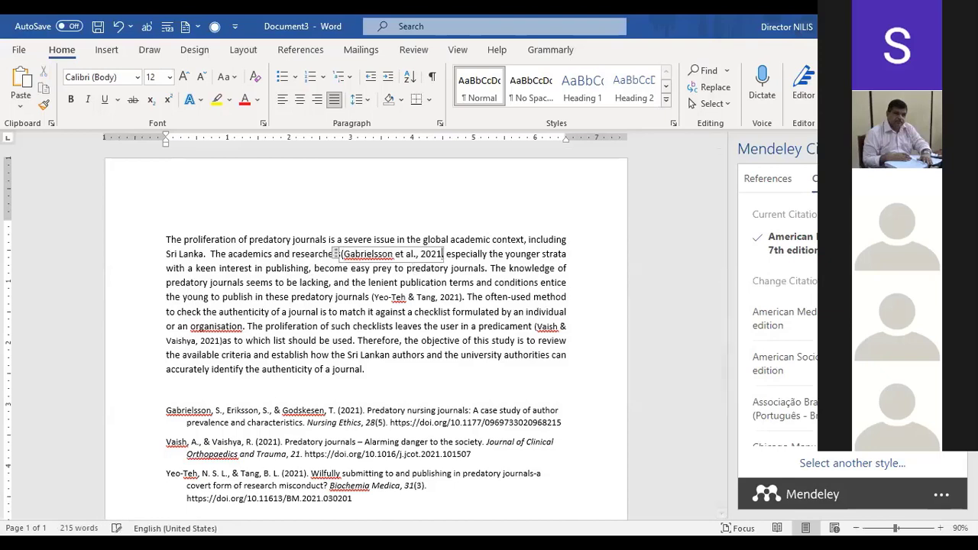
{"action": "key", "text": "BackSpace"}
{"action": "key", "text": "BackSpace"}
{"action": "key", "text": "BackSpace"}
{"action": "key", "text": "BackSpace"}
{"action": "key", "text": "BackSpace"}
{"action": "key", "text": "BackSpace"}
{"action": "key", "text": "BackSpace"}
{"action": "key", "text": "BackSpace"}
{"action": "key", "text": "BackSpace"}
{"action": "key", "text": "BackSpace"}
{"action": "key", "text": "BackSpace"}
{"action": "key", "text": "BackSpace"}
{"action": "key", "text": "BackSpace"}
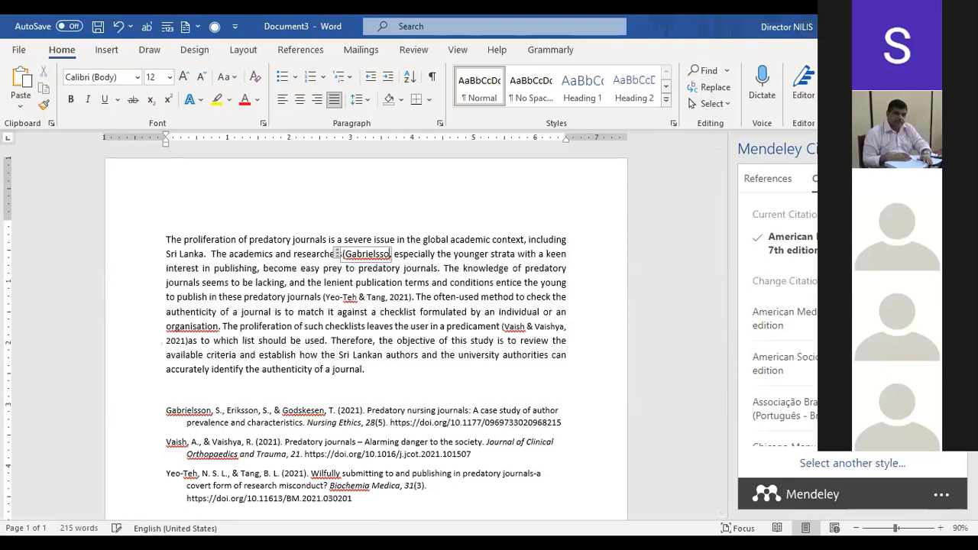
{"action": "key", "text": "BackSpace"}
{"action": "key", "text": "BackSpace"}
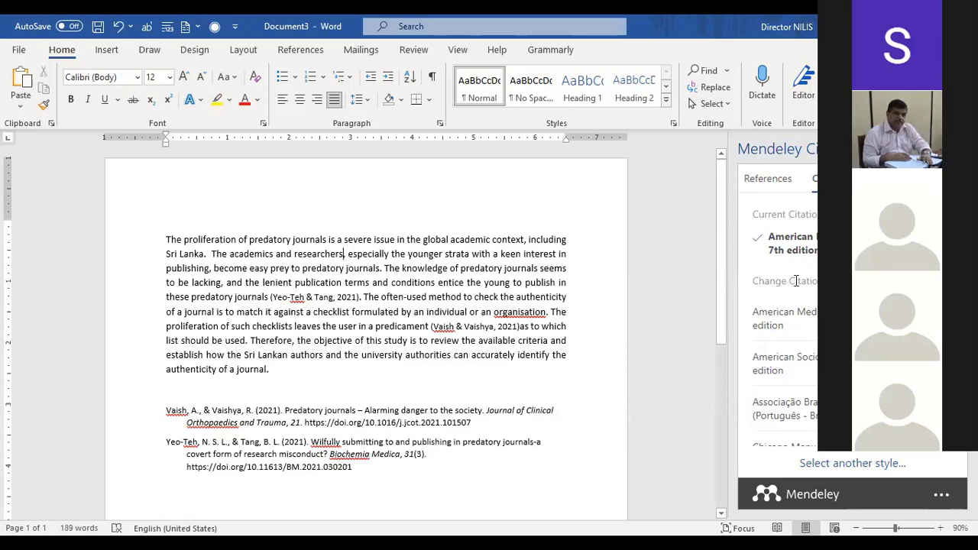
Place the cursor after the comma following "researchers" and look through the citation styles in Mendeley Cite.
{"action": "left_click", "coordinate": [346, 257]}
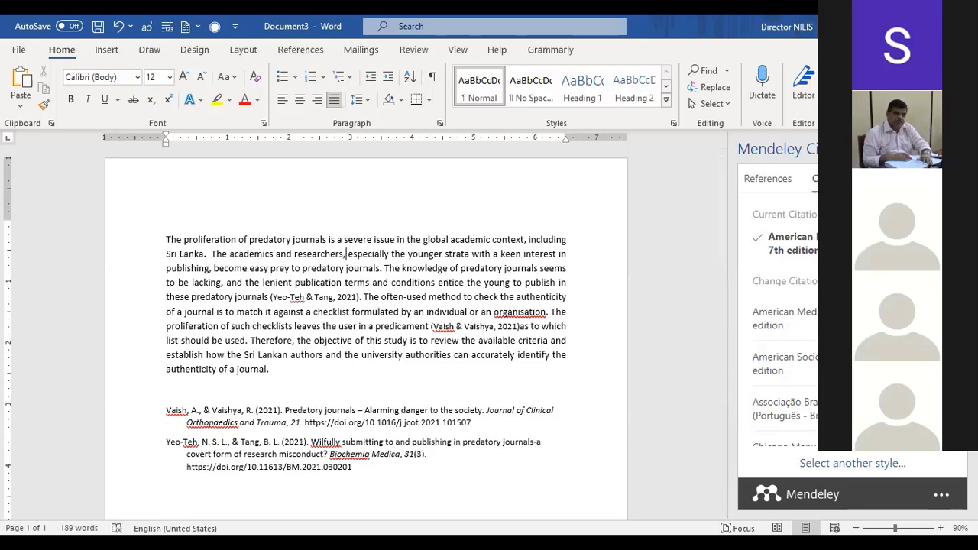
{"action": "scroll", "coordinate": [784, 367], "scroll_direction": "down", "scroll_amount": 3}
{"action": "scroll", "coordinate": [785, 367], "scroll_direction": "up", "scroll_amount": 3}
{"action": "scroll", "coordinate": [785, 366], "scroll_direction": "down", "scroll_amount": 3}
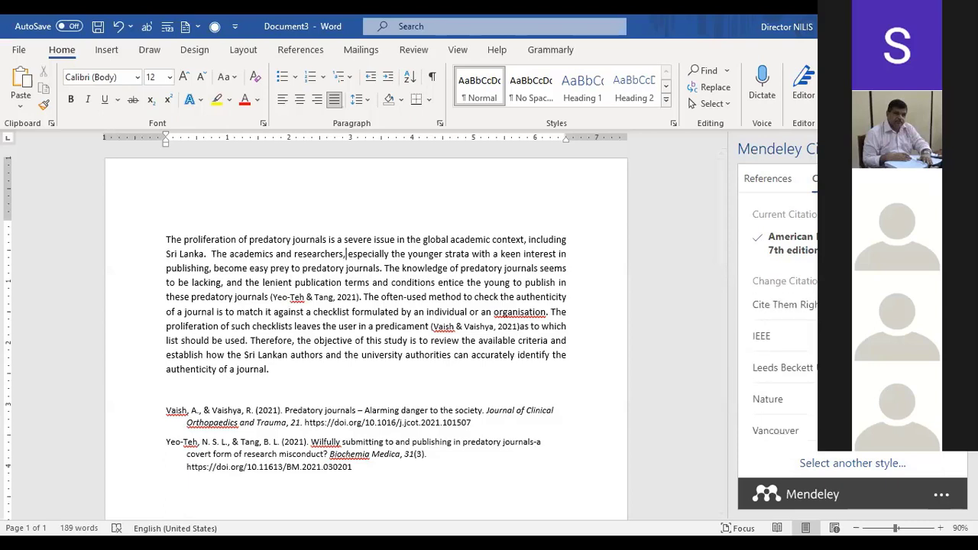
{"action": "scroll", "coordinate": [785, 367], "scroll_direction": "up", "scroll_amount": 3}
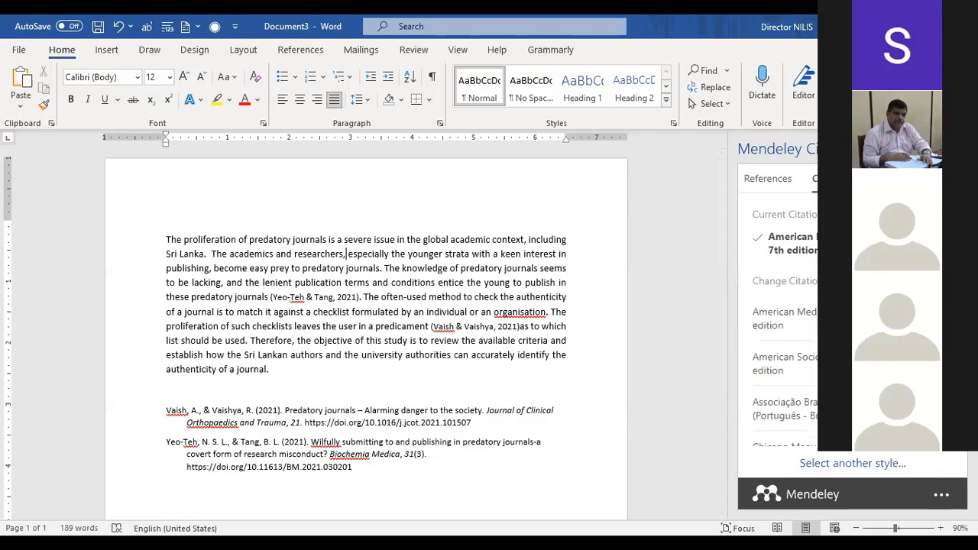
Show the references in Mendeley Cite, switch to All References, and return to the Predatory Journals collection.
{"action": "left_click", "coordinate": [756, 186]}
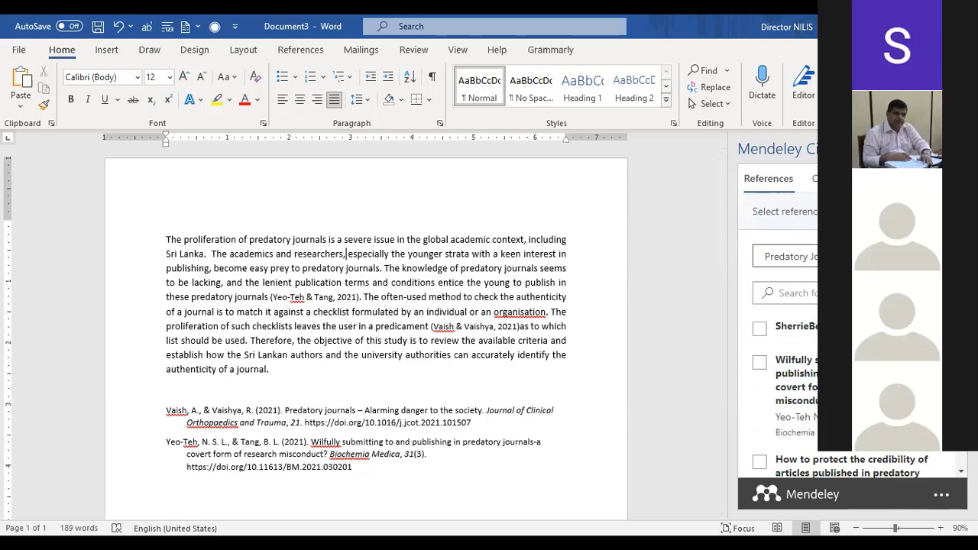
{"action": "left_click", "coordinate": [785, 256]}
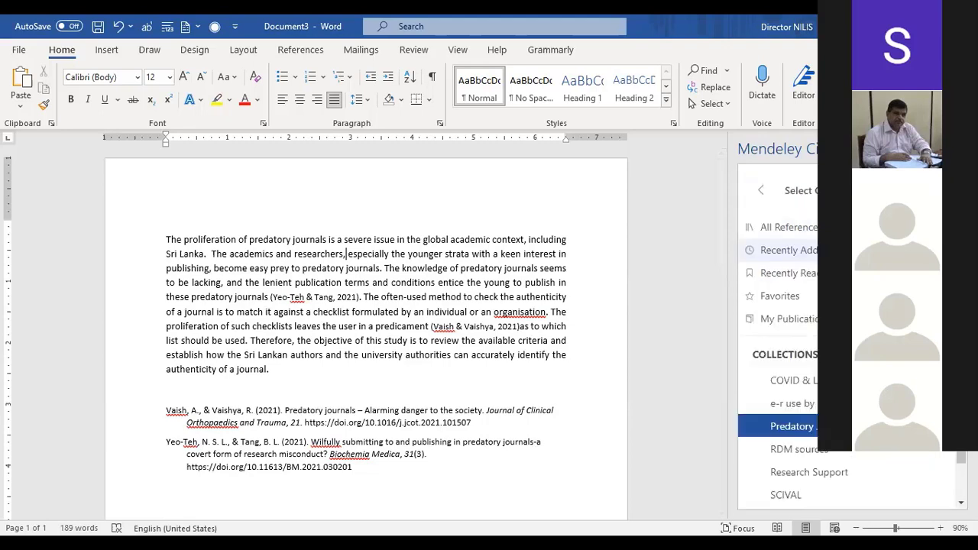
{"action": "left_click", "coordinate": [782, 229]}
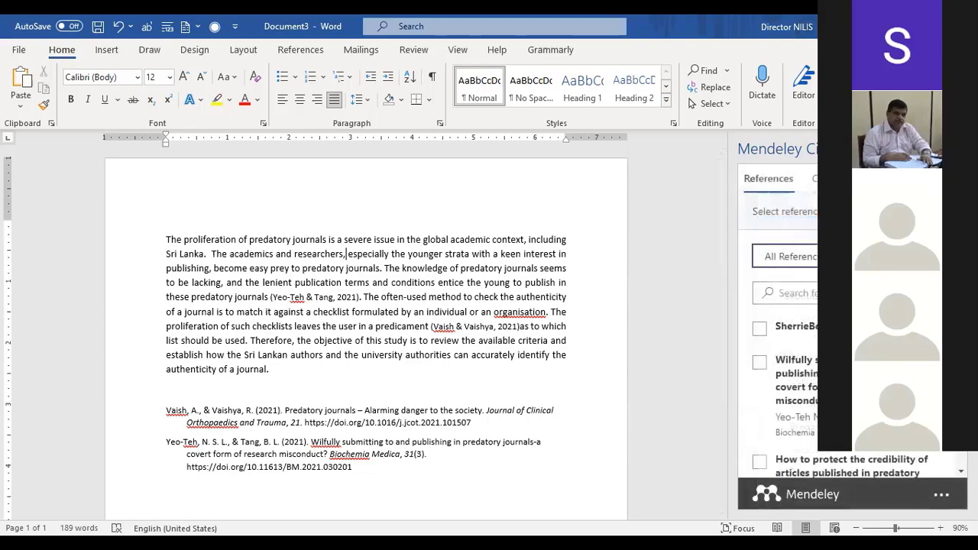
{"action": "left_click", "coordinate": [785, 257]}
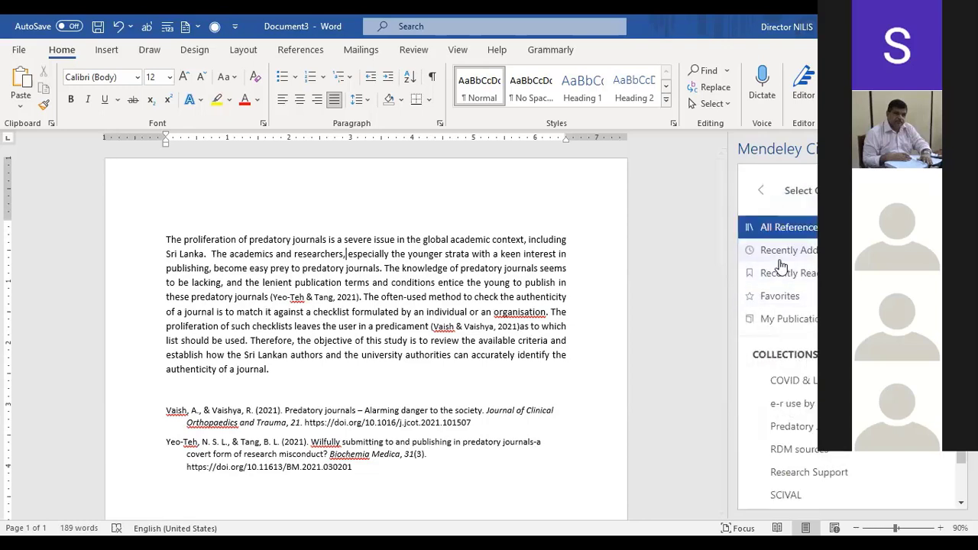
{"action": "scroll", "coordinate": [962, 459], "scroll_direction": "down", "scroll_amount": 1}
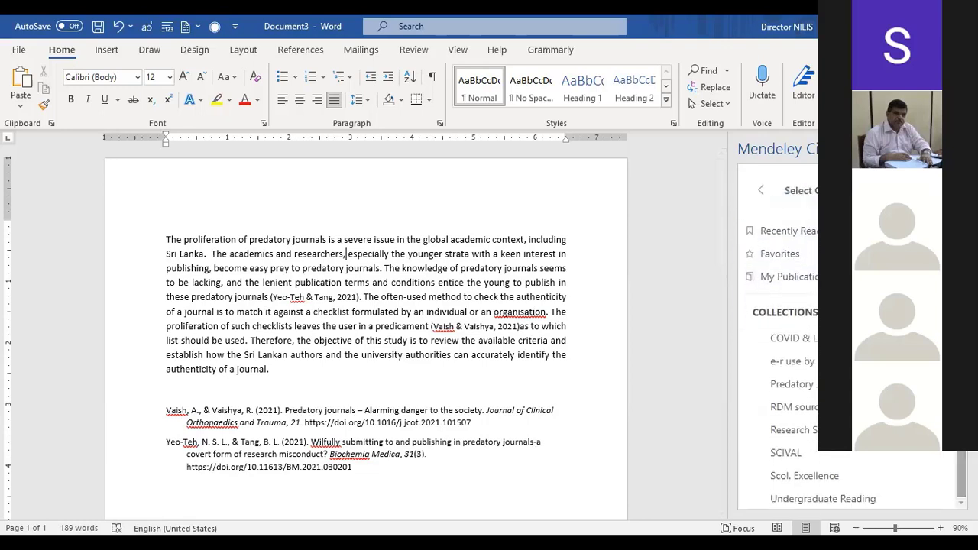
{"action": "left_click", "coordinate": [810, 383]}
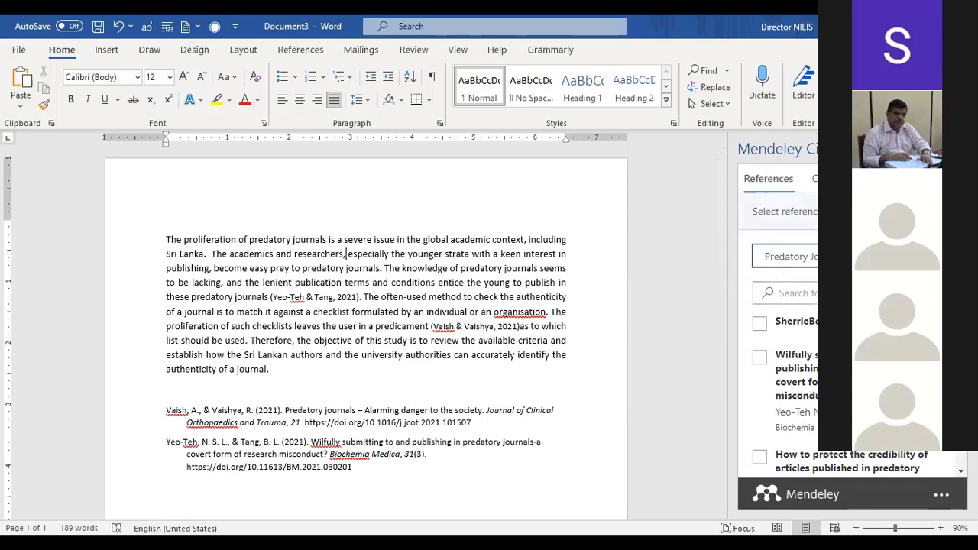
Insert a citation of "How to protect the credibility of articles published in predatory journals" after "researchers,".
{"action": "scroll", "coordinate": [853, 390], "scroll_direction": "down", "scroll_amount": 5}
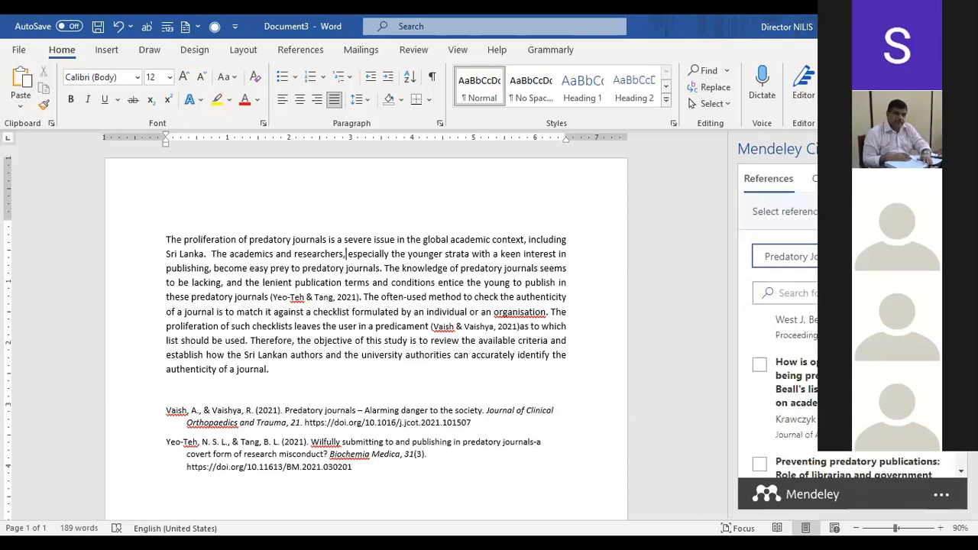
{"action": "scroll", "coordinate": [795, 390], "scroll_direction": "up", "scroll_amount": 3}
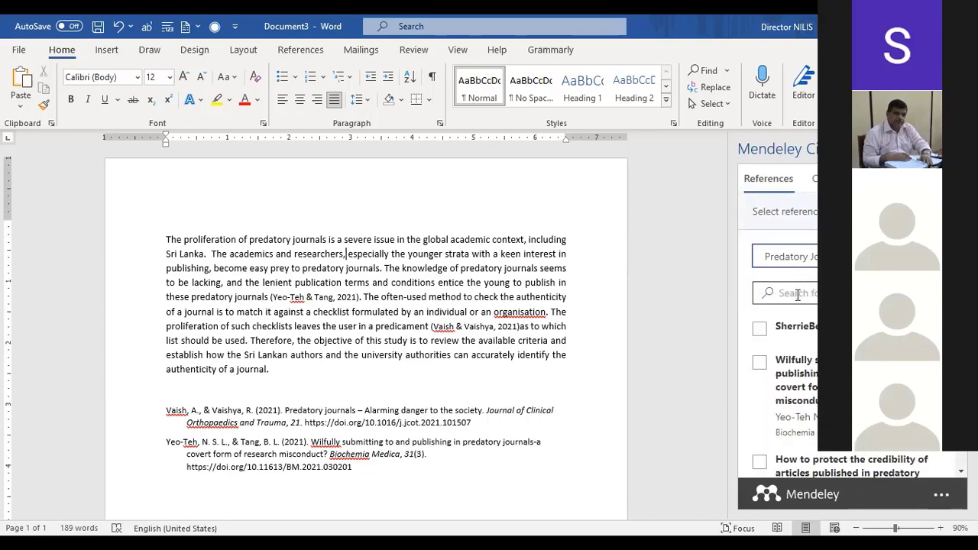
{"action": "scroll", "coordinate": [794, 382], "scroll_direction": "down", "scroll_amount": 5}
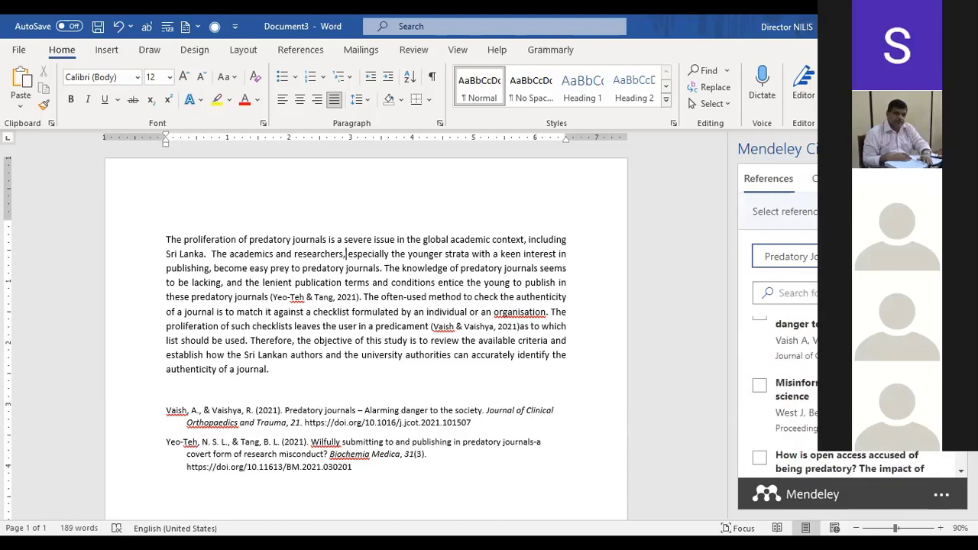
{"action": "scroll", "coordinate": [795, 382], "scroll_direction": "up", "scroll_amount": 3}
{"action": "left_click", "coordinate": [783, 294]}
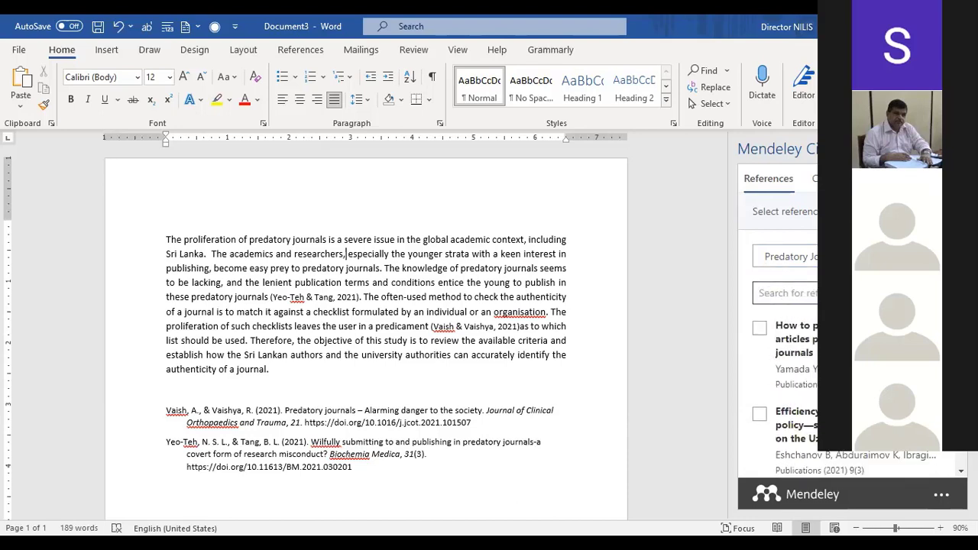
{"action": "left_click", "coordinate": [761, 328]}
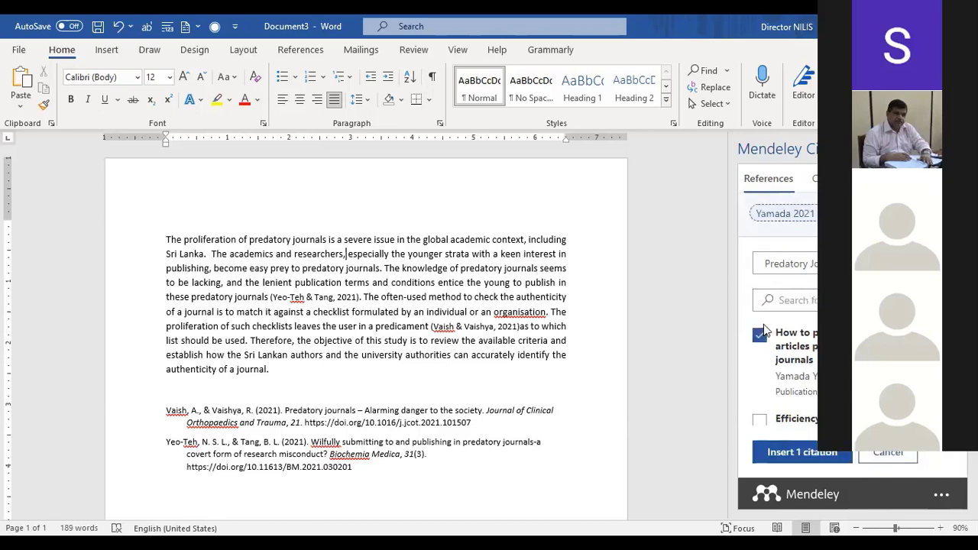
{"action": "left_click_drag", "start_coordinate": [765, 332], "coordinate": [797, 458]}
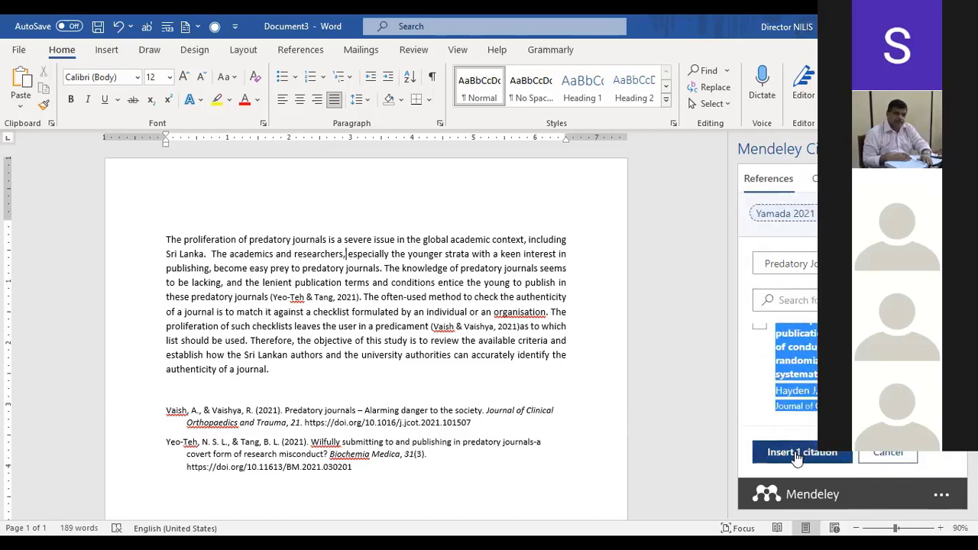
{"action": "left_click", "coordinate": [797, 456]}
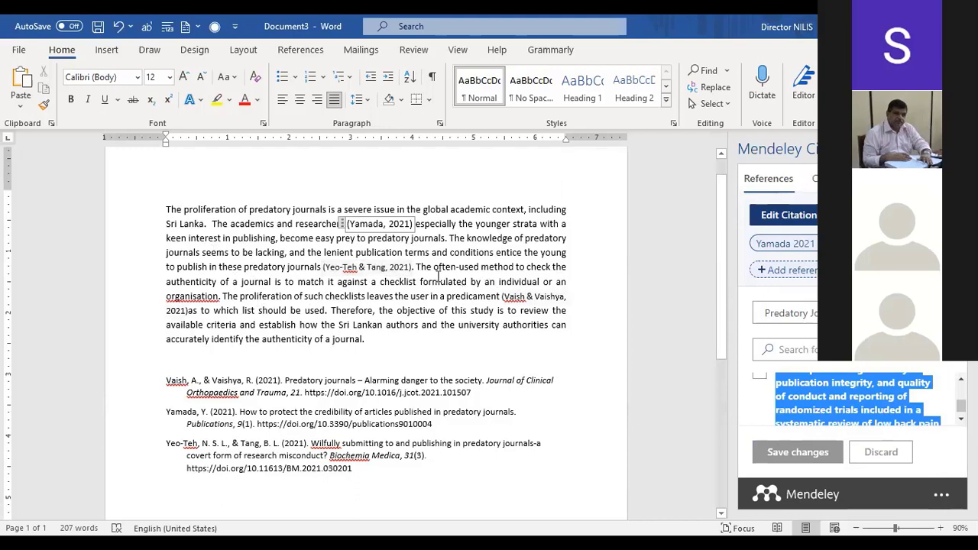
Insert a citation of "Russian economic science on the international market of 'predatory' publications" after "which list should be used".
{"action": "left_click", "coordinate": [325, 312]}
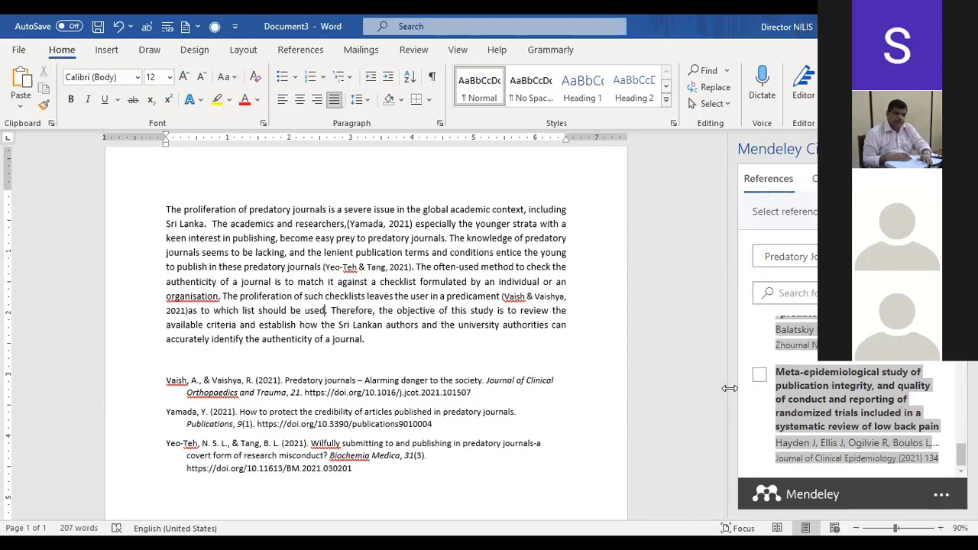
{"action": "scroll", "coordinate": [769, 359], "scroll_direction": "up", "scroll_amount": 1}
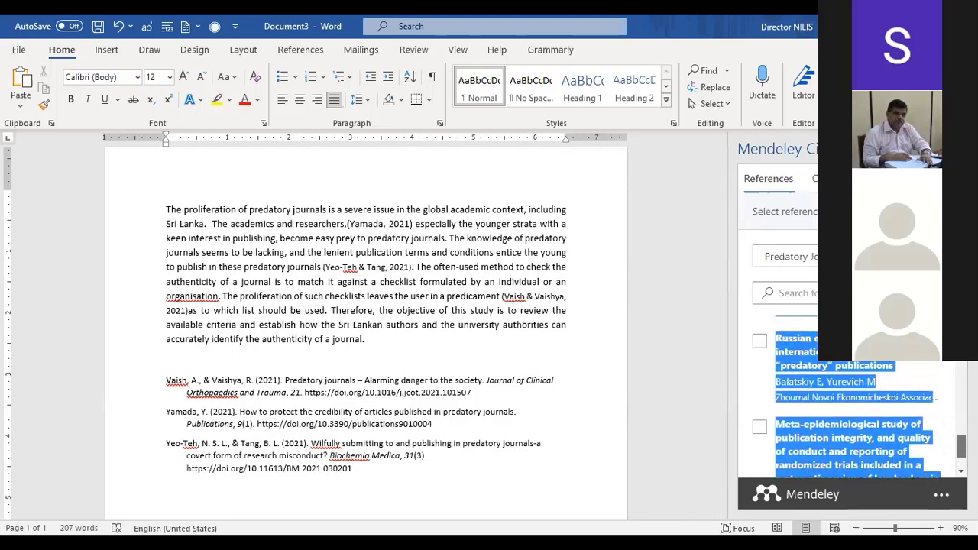
{"action": "left_click", "coordinate": [760, 342]}
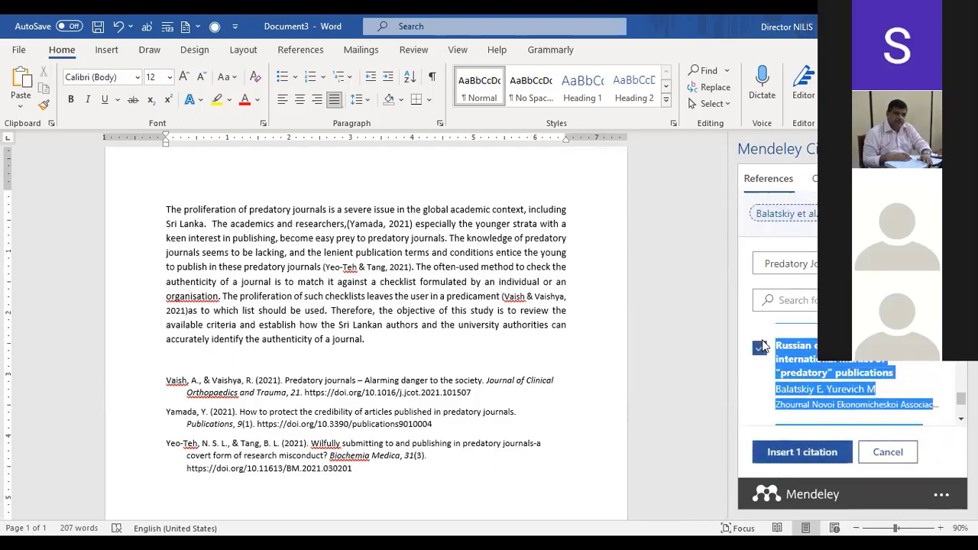
{"action": "left_click", "coordinate": [797, 457]}
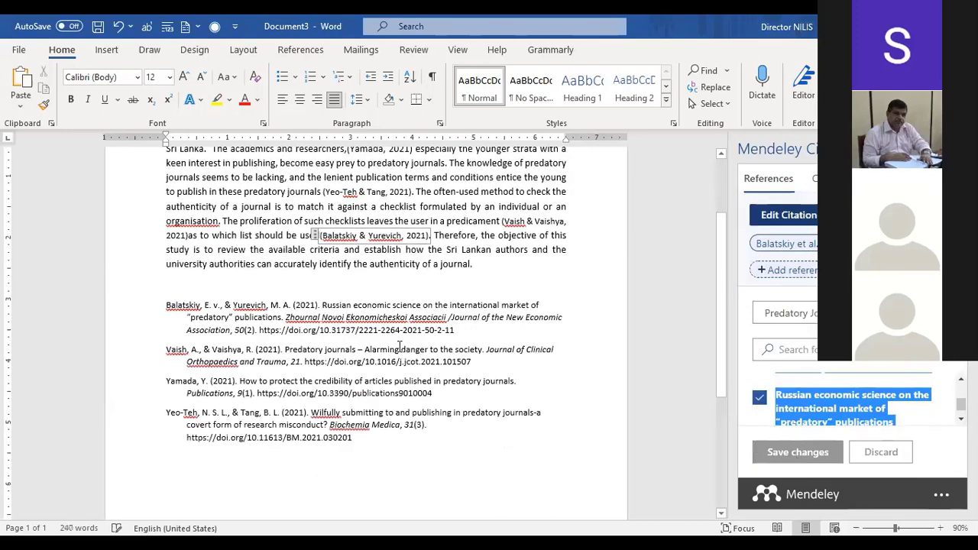
Select the whole bibliography below the paragraph and show the citation style options in Mendeley Cite.
{"action": "left_click_drag", "start_coordinate": [162, 307], "coordinate": [354, 439]}
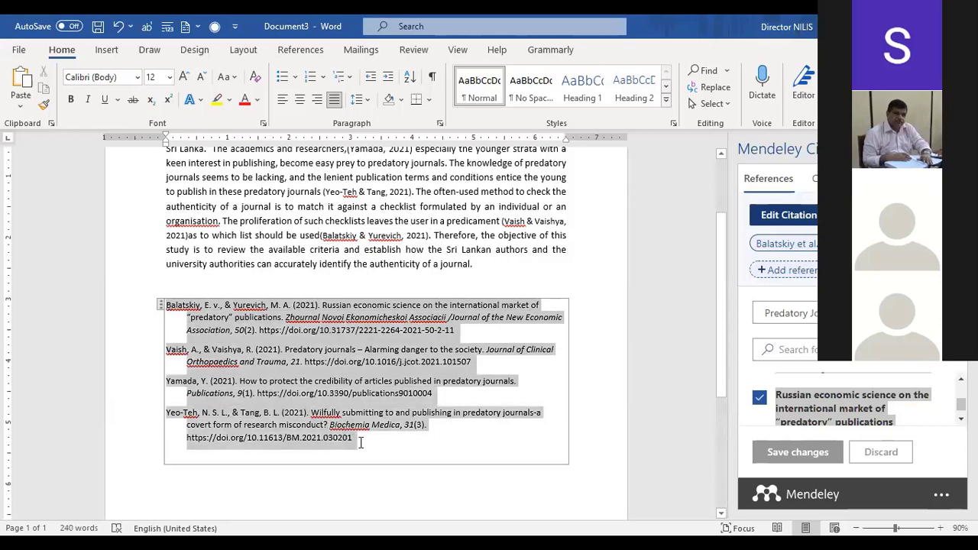
{"action": "scroll", "coordinate": [719, 305], "scroll_direction": "up", "scroll_amount": 2}
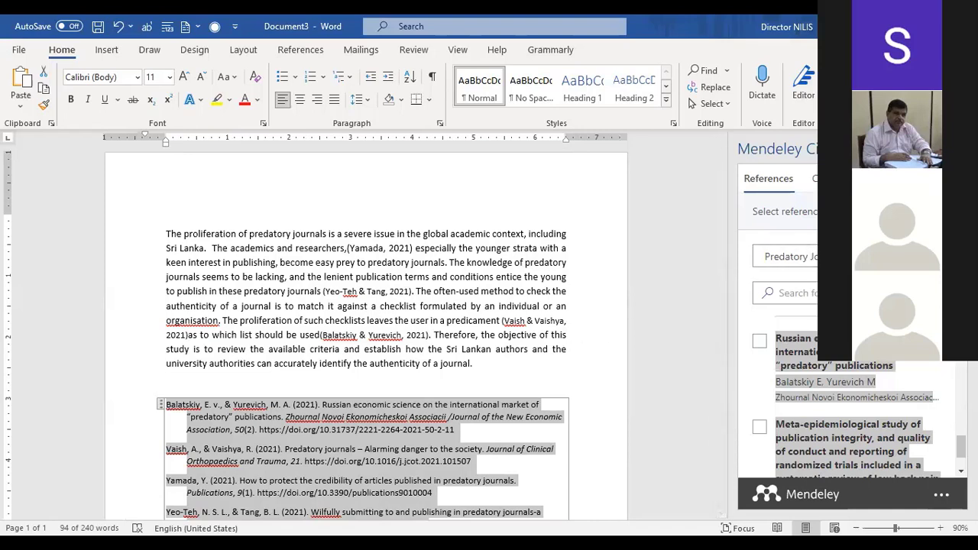
{"action": "left_click", "coordinate": [842, 179]}
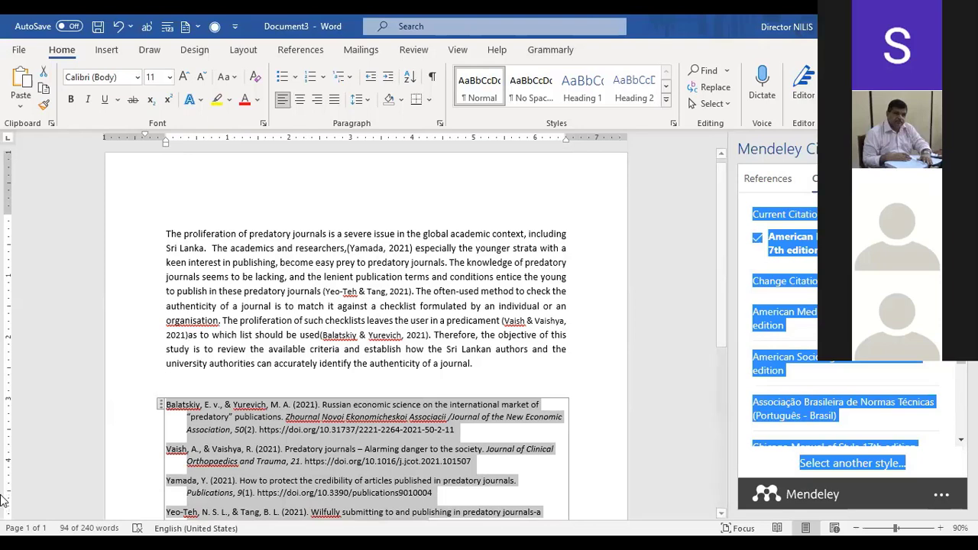
Delete the blank line between the paragraph and the bibliography.
{"action": "left_click", "coordinate": [180, 385]}
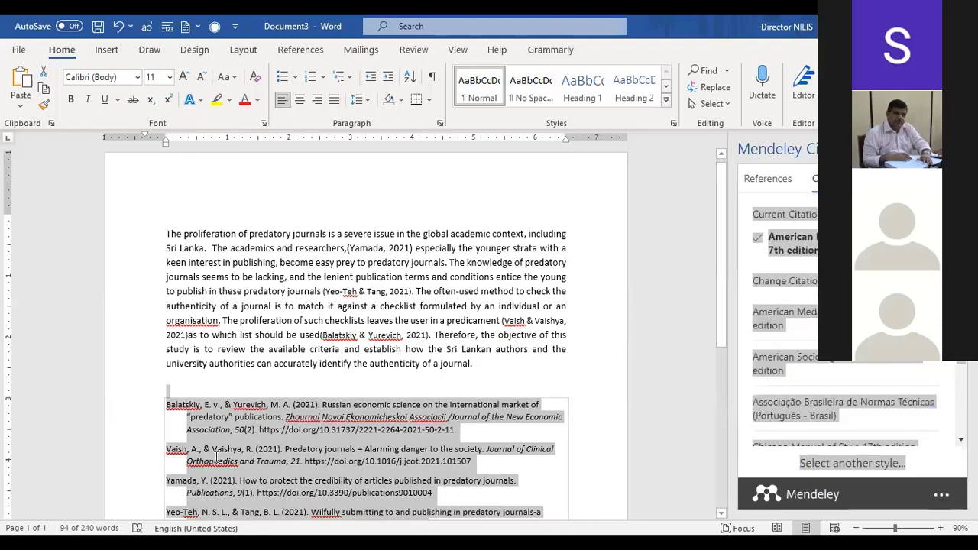
{"action": "key", "text": "Delete"}
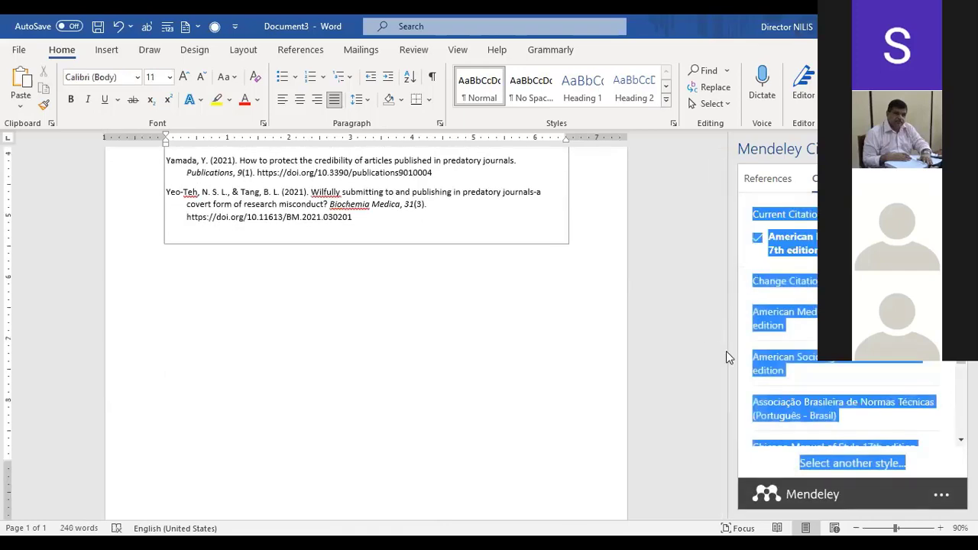
{"action": "left_click_drag", "start_coordinate": [718, 360], "coordinate": [703, 234]}
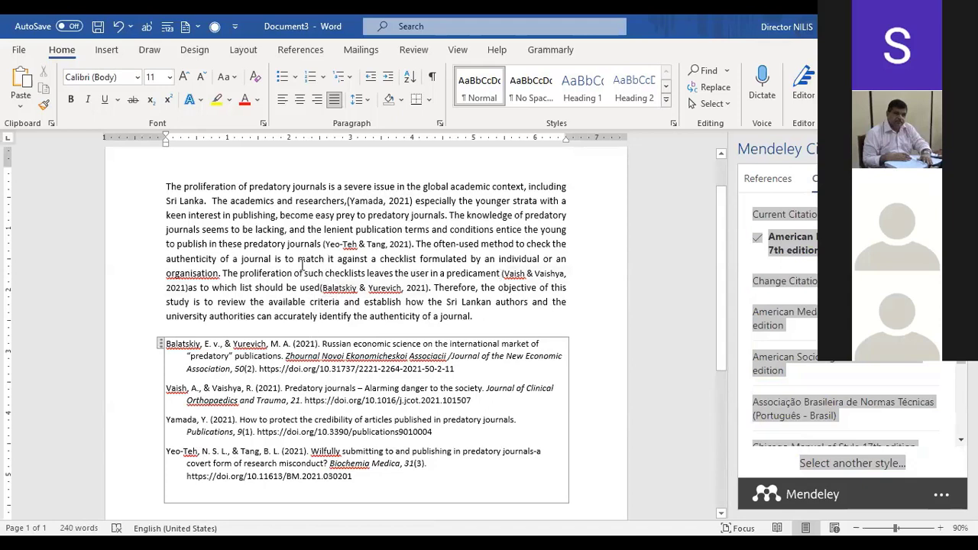
Insert a citation of "Efficiency of 'publish or perish' policy—some considerations based on the Uzbekistan experience" after "The" in the second sentence.
{"action": "left_click", "coordinate": [228, 201]}
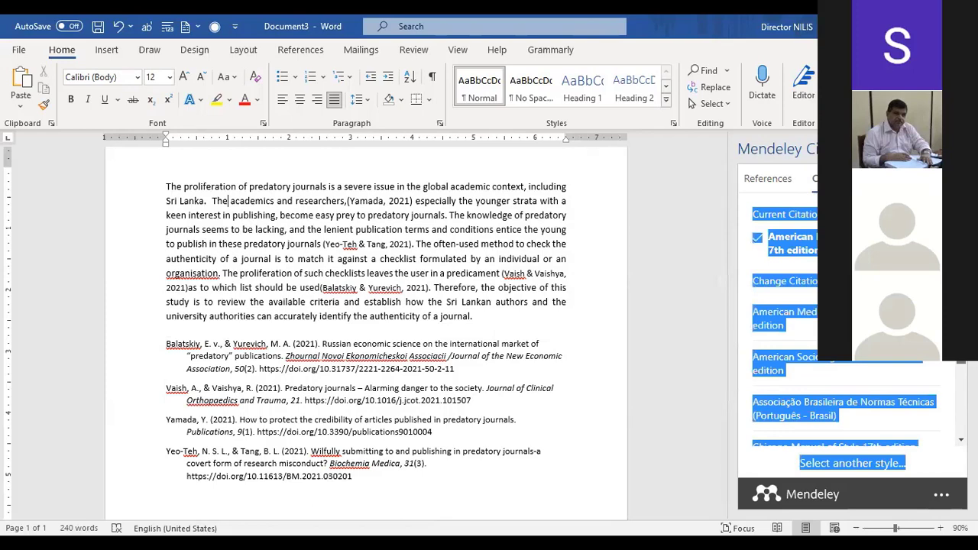
{"action": "left_click", "coordinate": [775, 182]}
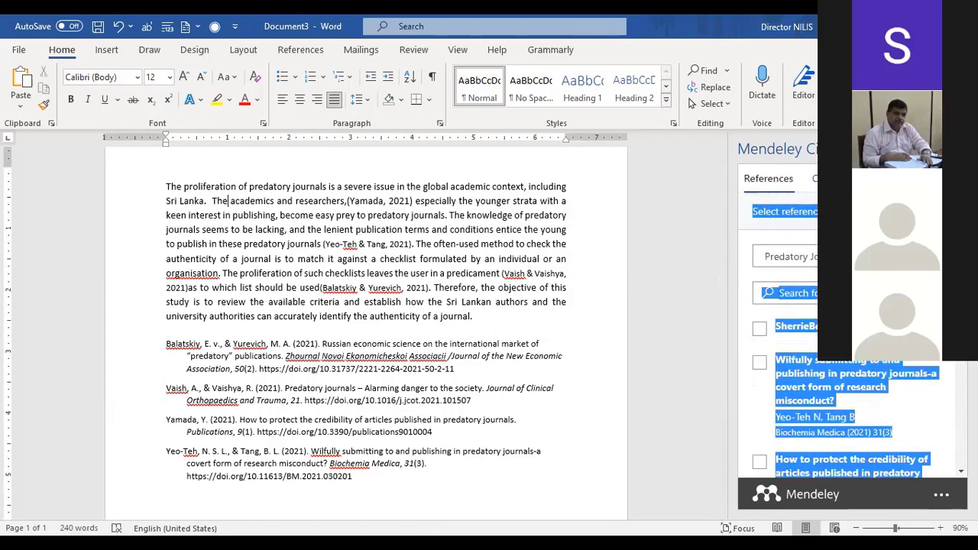
{"action": "left_click", "coordinate": [790, 293]}
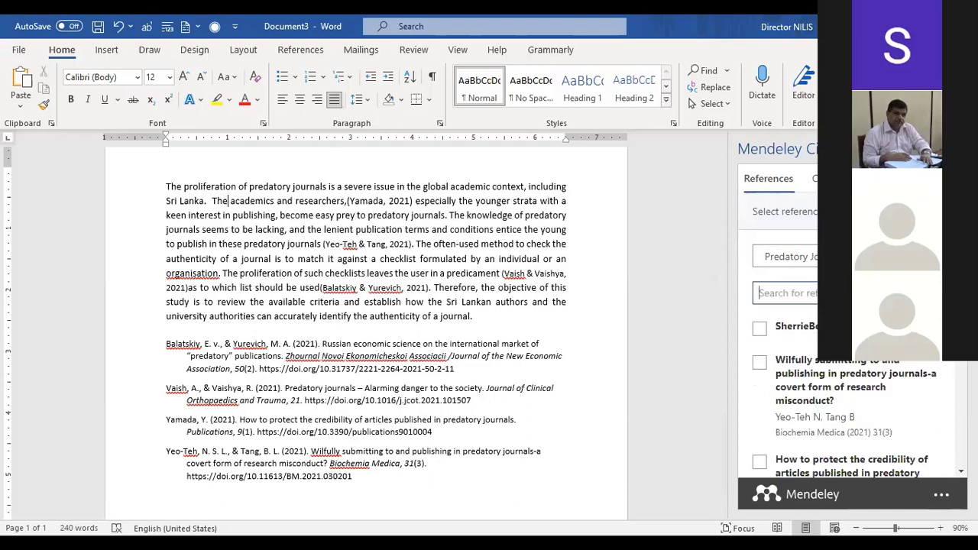
{"action": "scroll", "coordinate": [845, 398], "scroll_direction": "down", "scroll_amount": 5}
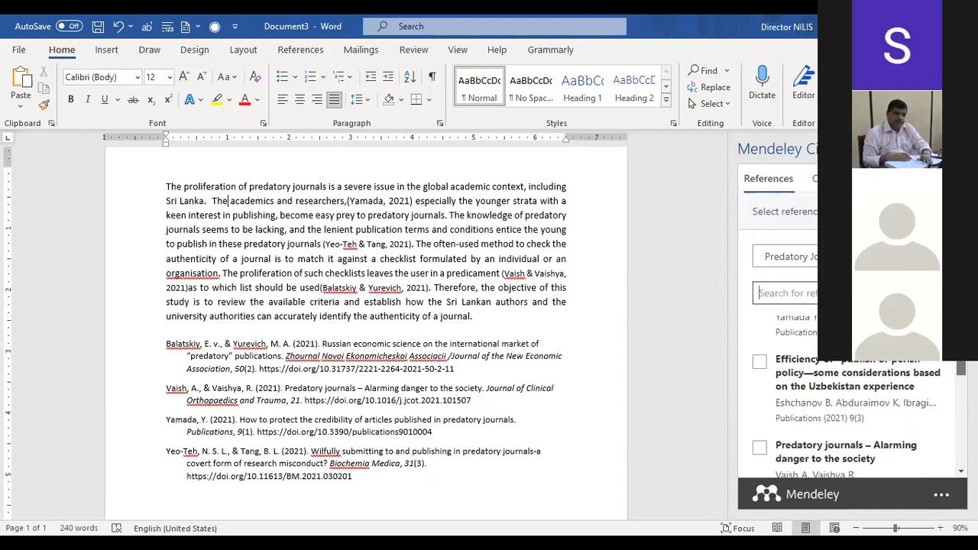
{"action": "left_click", "coordinate": [760, 363]}
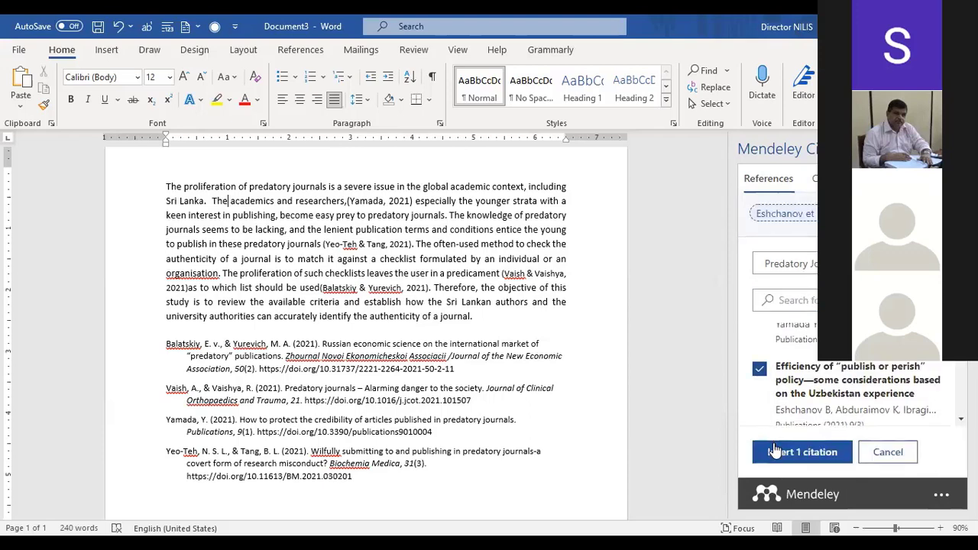
{"action": "left_click", "coordinate": [778, 452]}
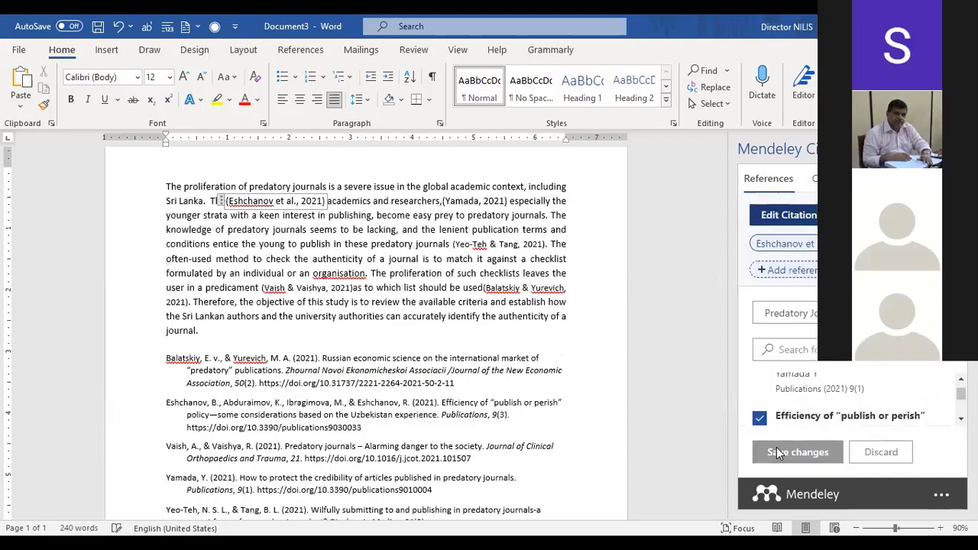
Review the bibliography below the paragraph and look through the Predatory Journals references in Mendeley Cite.
{"action": "left_click_drag", "start_coordinate": [718, 356], "coordinate": [718, 402]}
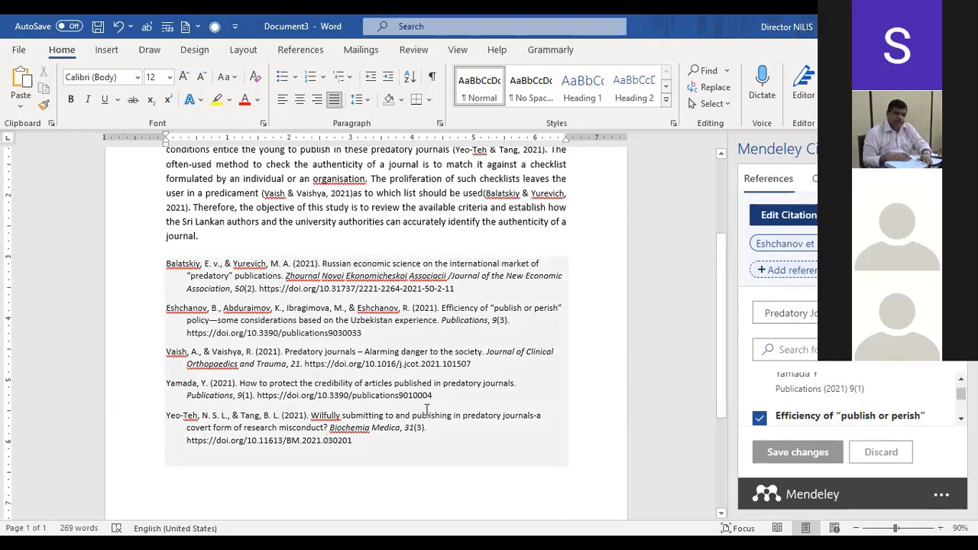
{"action": "left_click", "coordinate": [774, 276]}
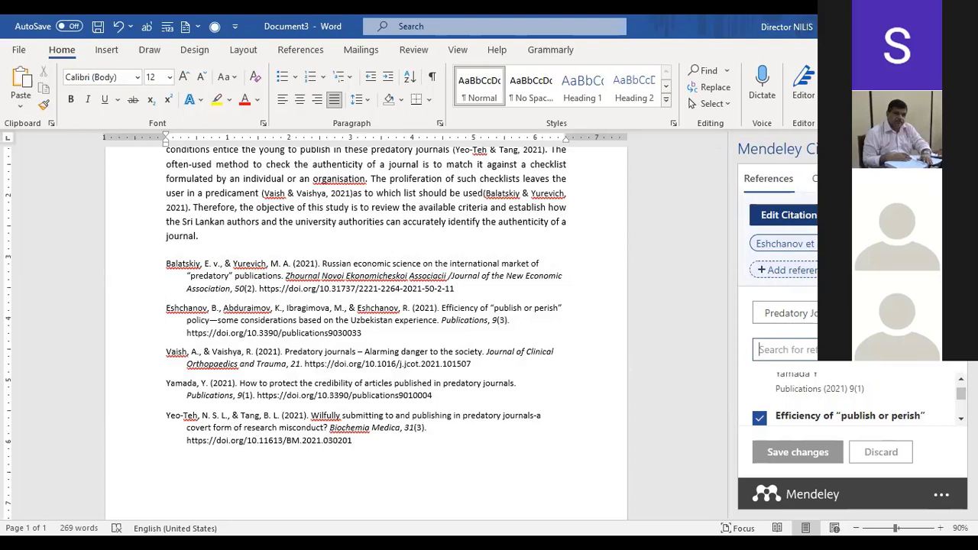
{"action": "scroll", "coordinate": [856, 394], "scroll_direction": "down", "scroll_amount": 2}
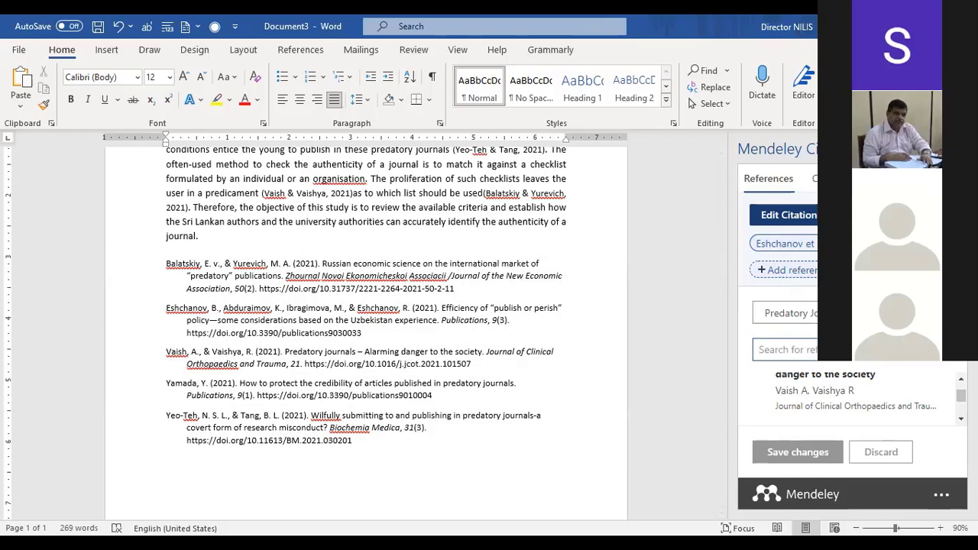
{"action": "left_click", "coordinate": [713, 222]}
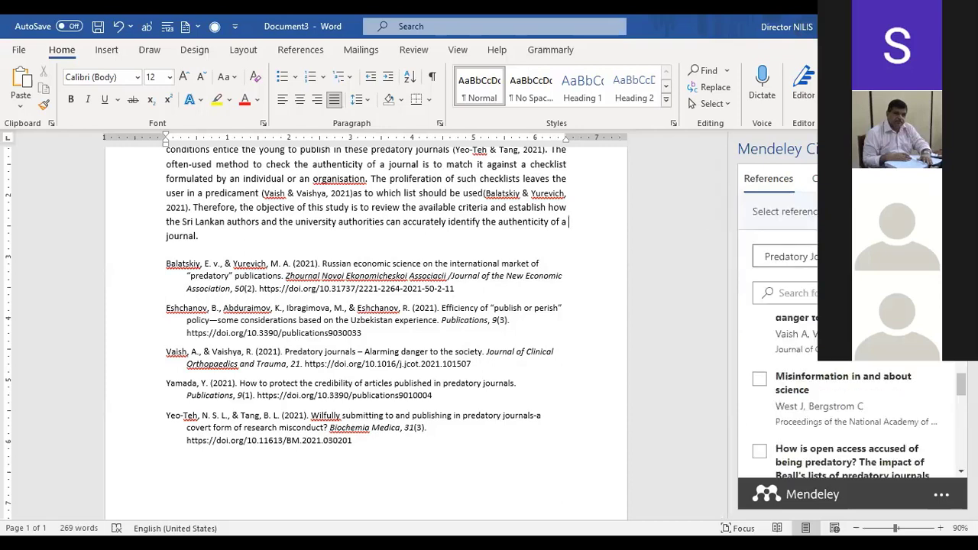
{"action": "scroll", "coordinate": [856, 397], "scroll_direction": "down", "scroll_amount": 5}
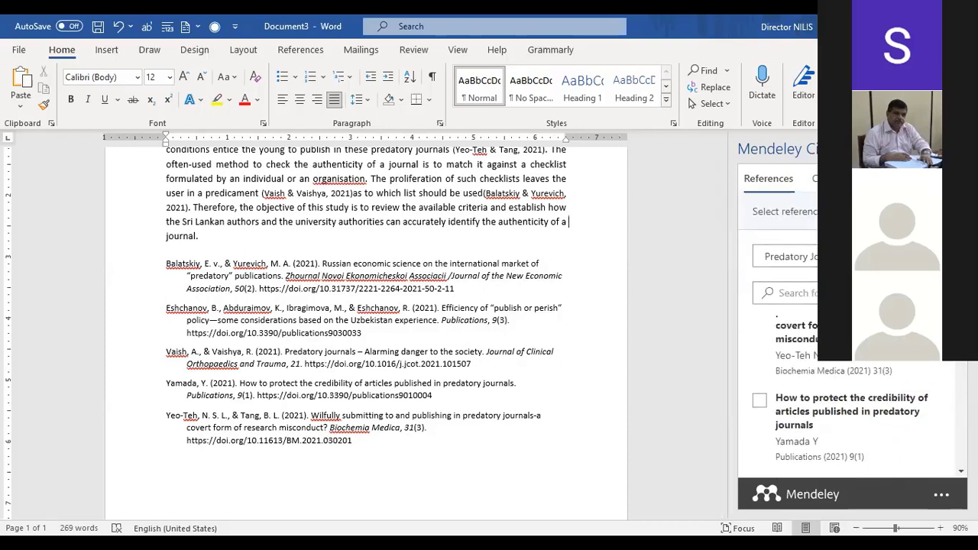
{"action": "scroll", "coordinate": [856, 397], "scroll_direction": "up", "scroll_amount": 2}
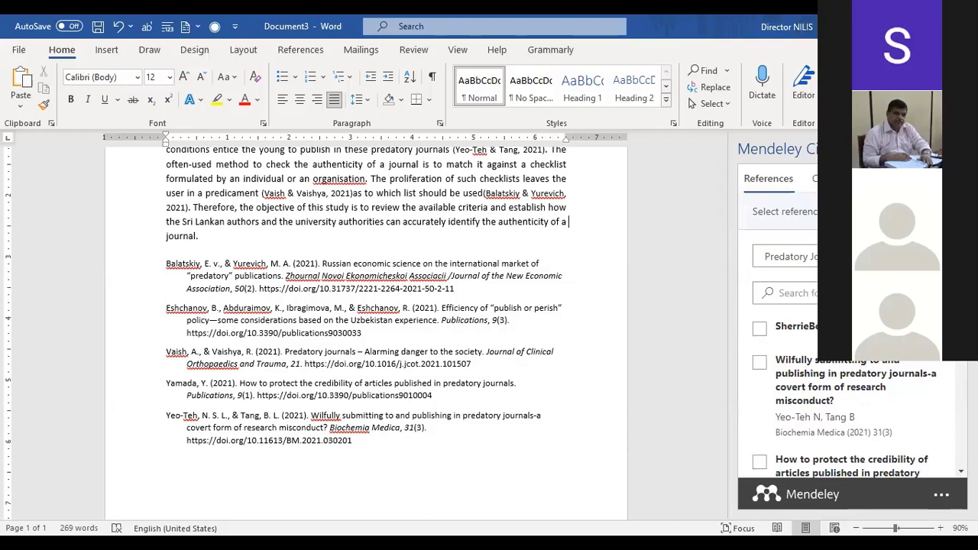
Change the document's citation style to Vancouver in Mendeley Cite.
{"action": "left_click", "coordinate": [841, 179]}
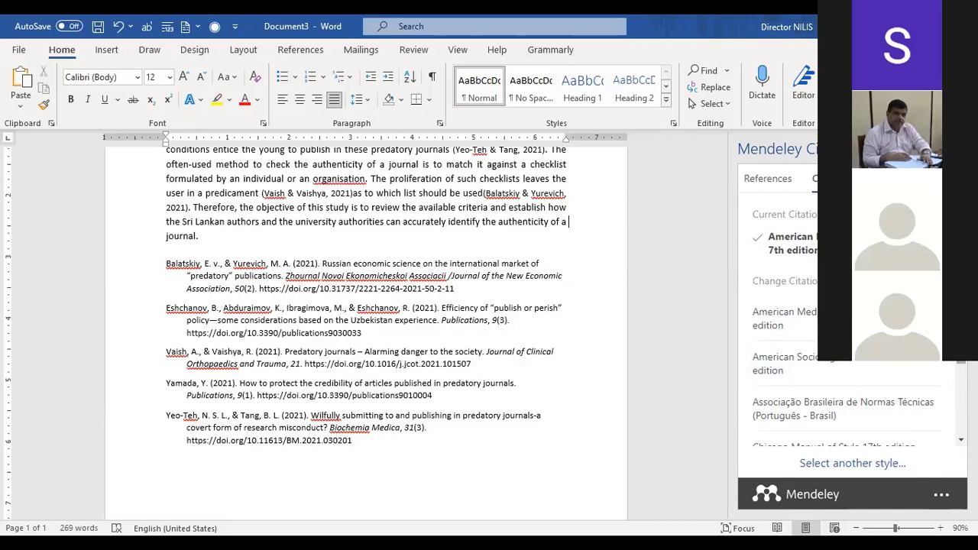
{"action": "scroll", "coordinate": [848, 372], "scroll_direction": "down", "scroll_amount": 3}
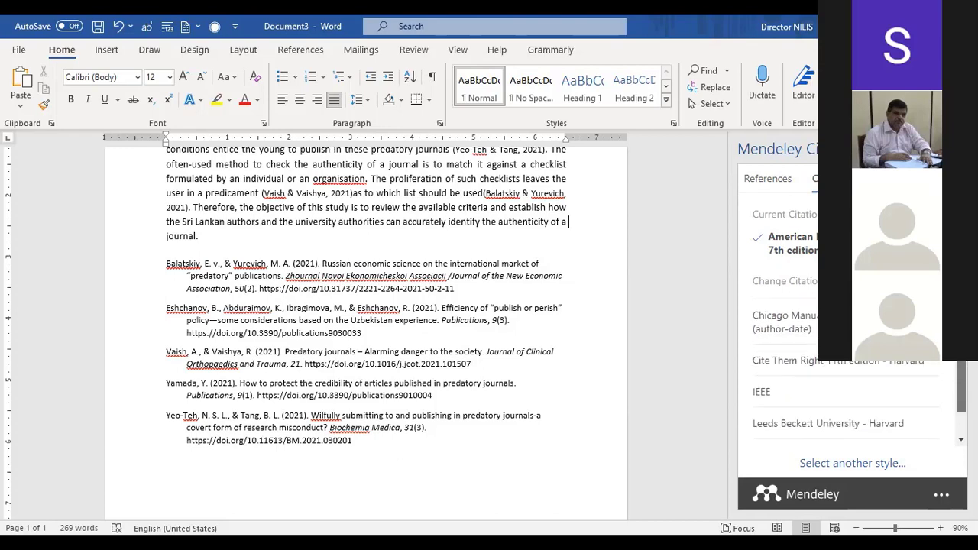
{"action": "left_click_drag", "start_coordinate": [961, 352], "coordinate": [961, 353]}
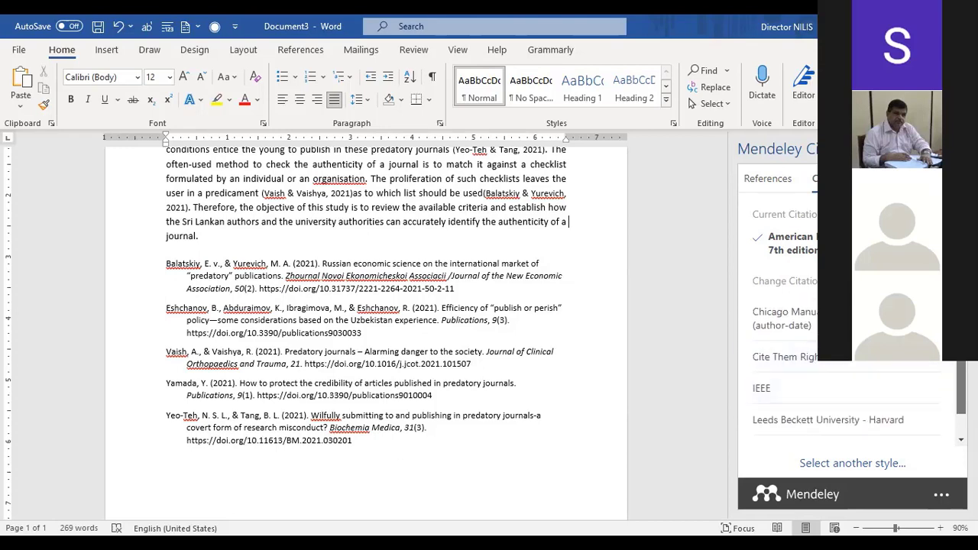
{"action": "scroll", "coordinate": [848, 397], "scroll_direction": "down", "scroll_amount": 1}
{"action": "left_click", "coordinate": [799, 434]}
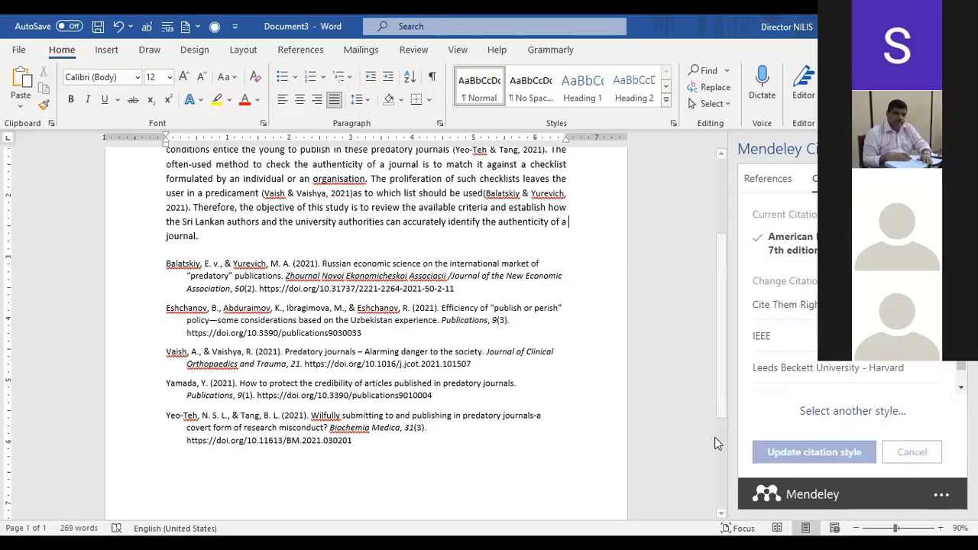
{"action": "left_click_drag", "start_coordinate": [721, 400], "coordinate": [722, 377]}
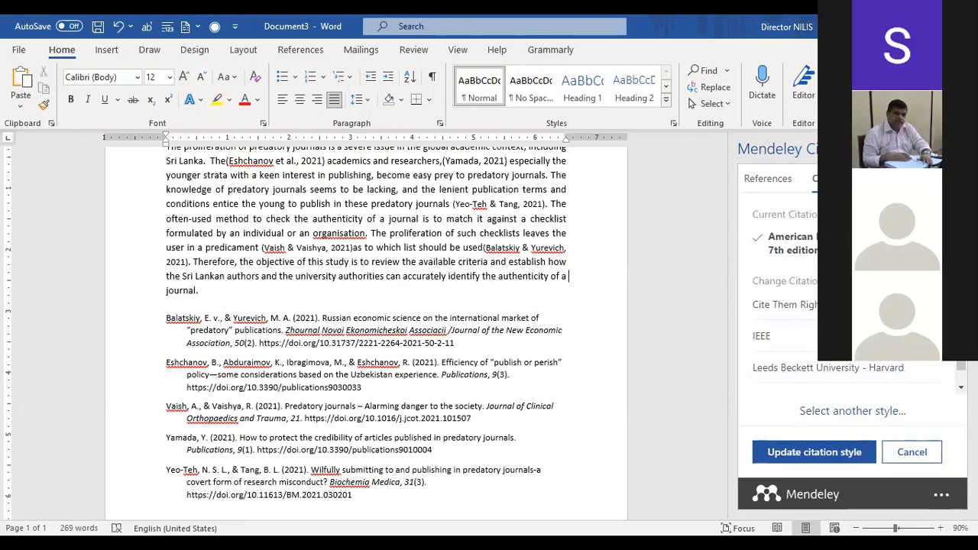
{"action": "left_click_drag", "start_coordinate": [961, 366], "coordinate": [962, 379]}
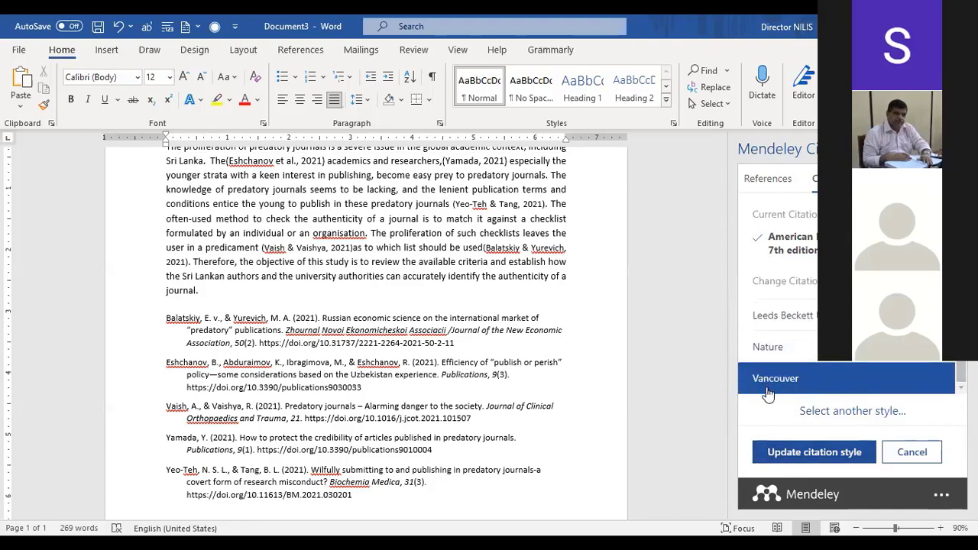
{"action": "left_click", "coordinate": [771, 456]}
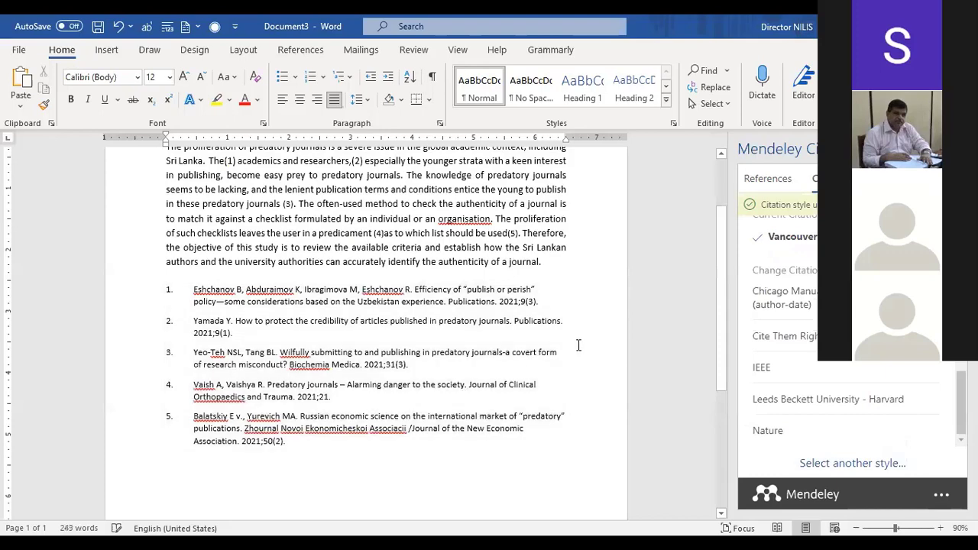
Review the numbered Vancouver citations and reference list, and change the citation style to Nature.
{"action": "left_click_drag", "start_coordinate": [719, 330], "coordinate": [719, 295]}
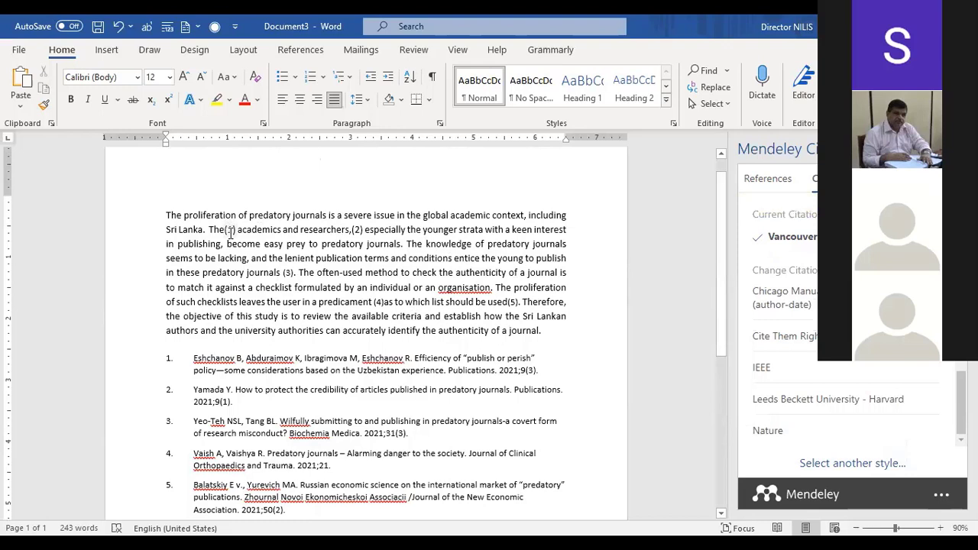
{"action": "left_click", "coordinate": [229, 232]}
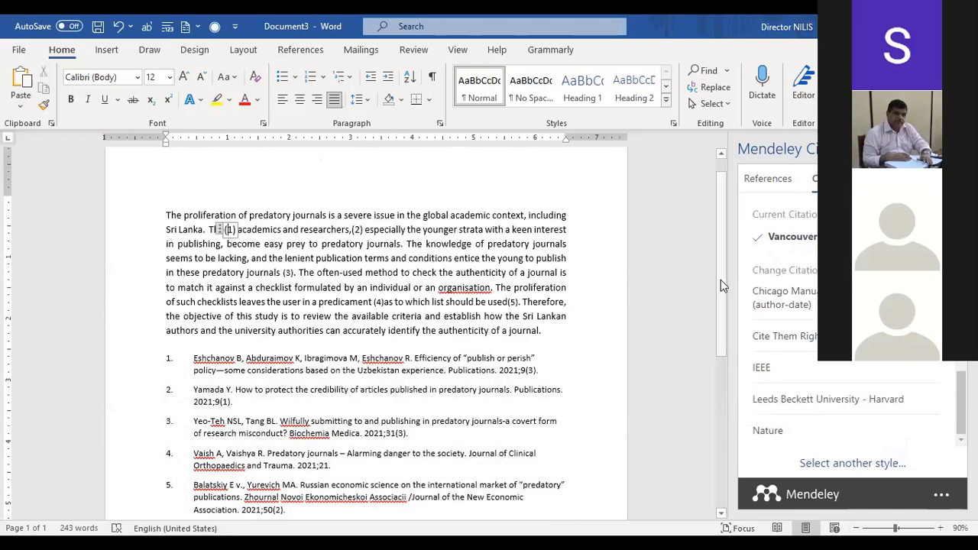
{"action": "left_click_drag", "start_coordinate": [721, 280], "coordinate": [725, 336]}
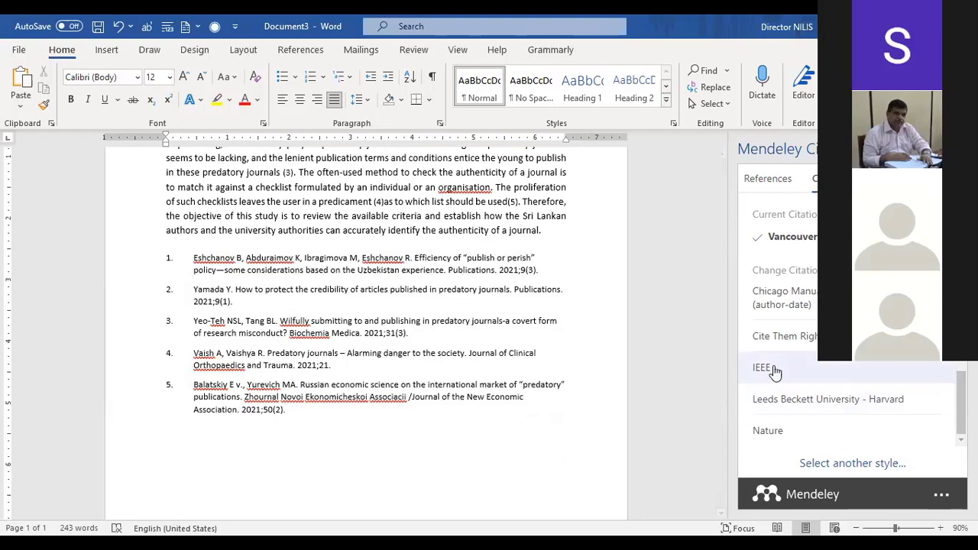
{"action": "left_click", "coordinate": [769, 434]}
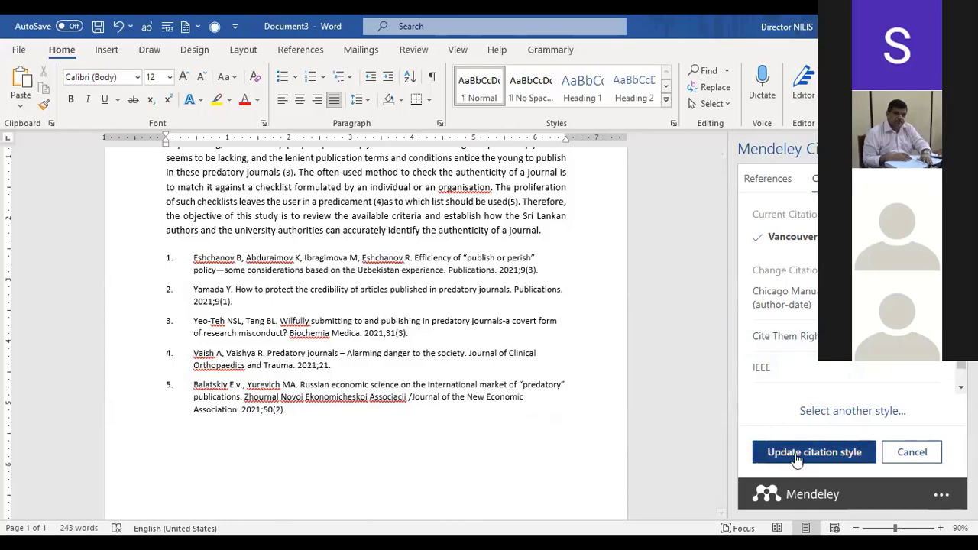
{"action": "left_click", "coordinate": [796, 452]}
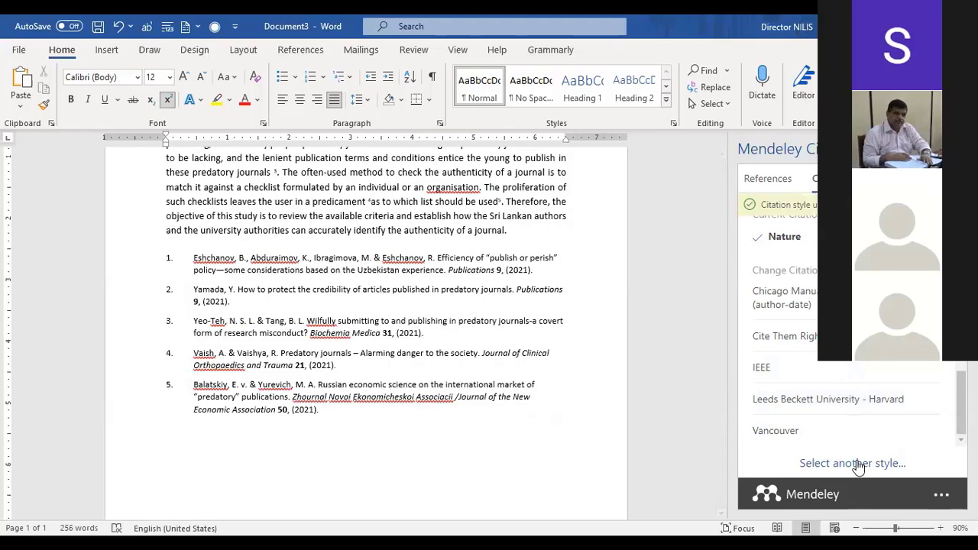
Search the Mendeley Cite citation styles for "Harvard" and select Elsevier - Harvard (without titles).
{"action": "left_click", "coordinate": [856, 463]}
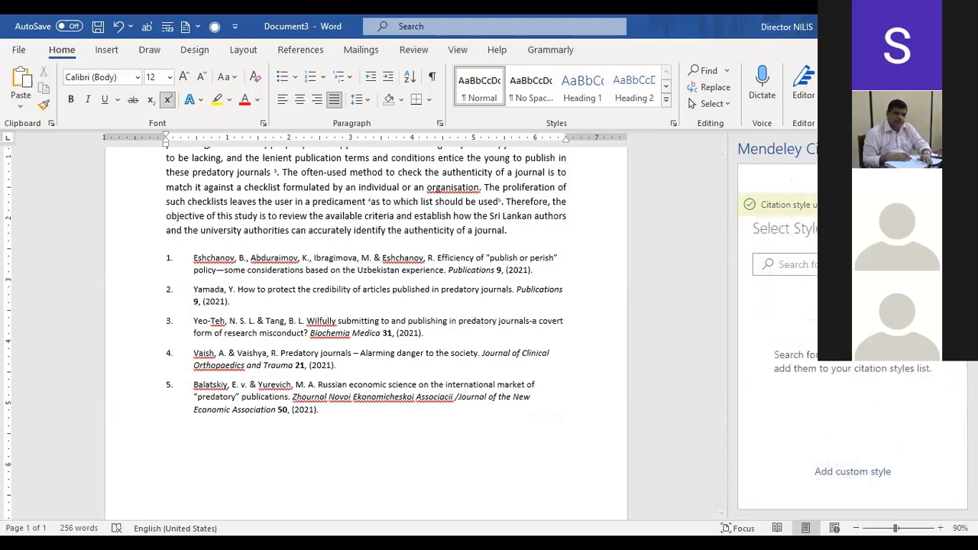
{"action": "left_click", "coordinate": [850, 264]}
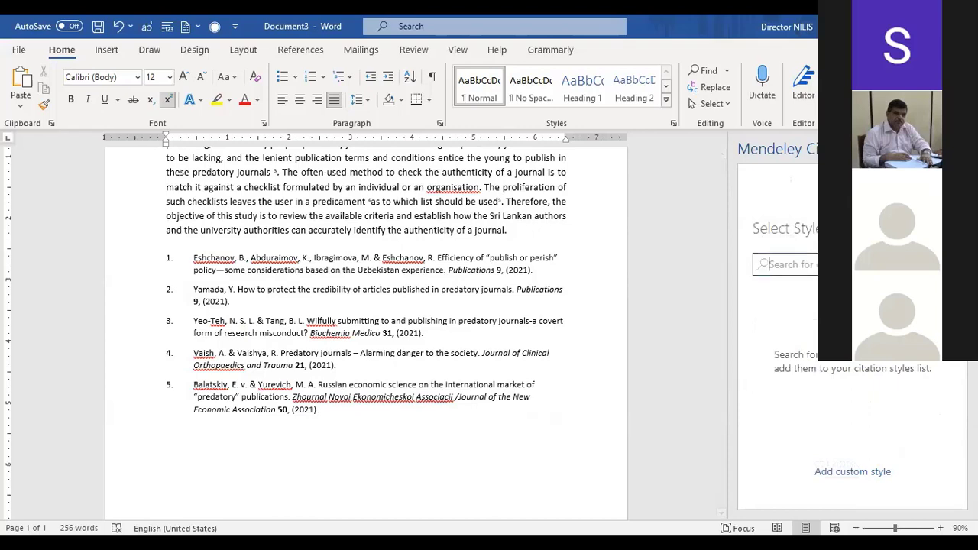
{"action": "type", "text": "Harvard"}
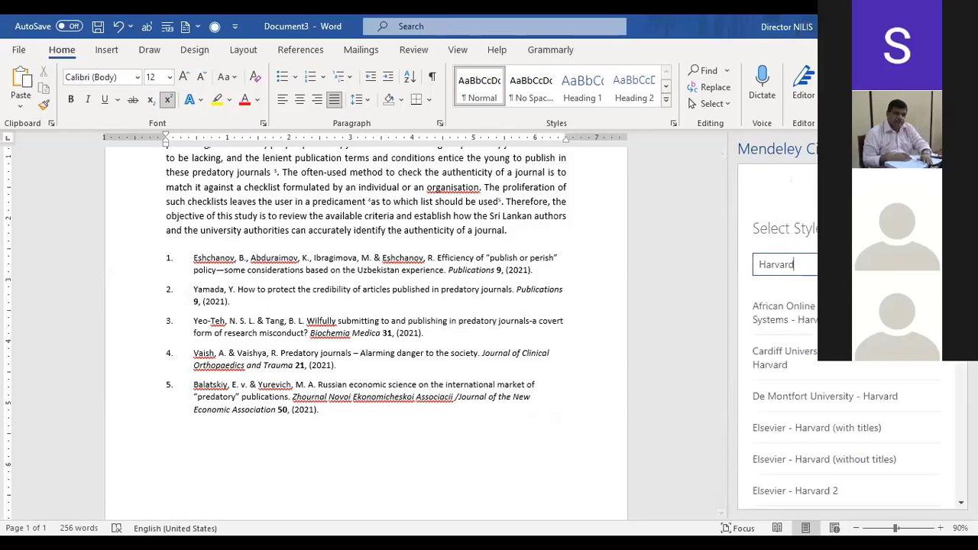
{"action": "left_click", "coordinate": [962, 503]}
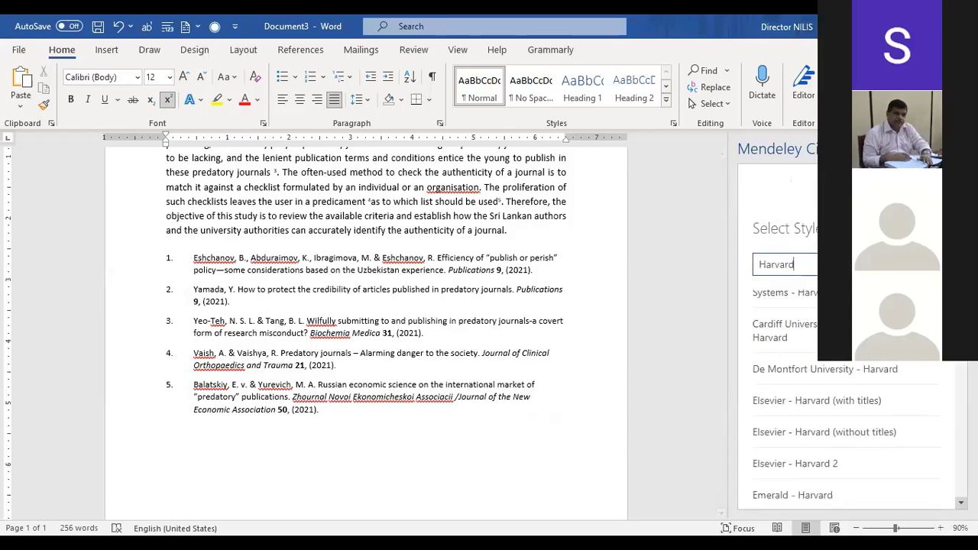
{"action": "left_click", "coordinate": [962, 503]}
{"action": "left_click", "coordinate": [961, 503]}
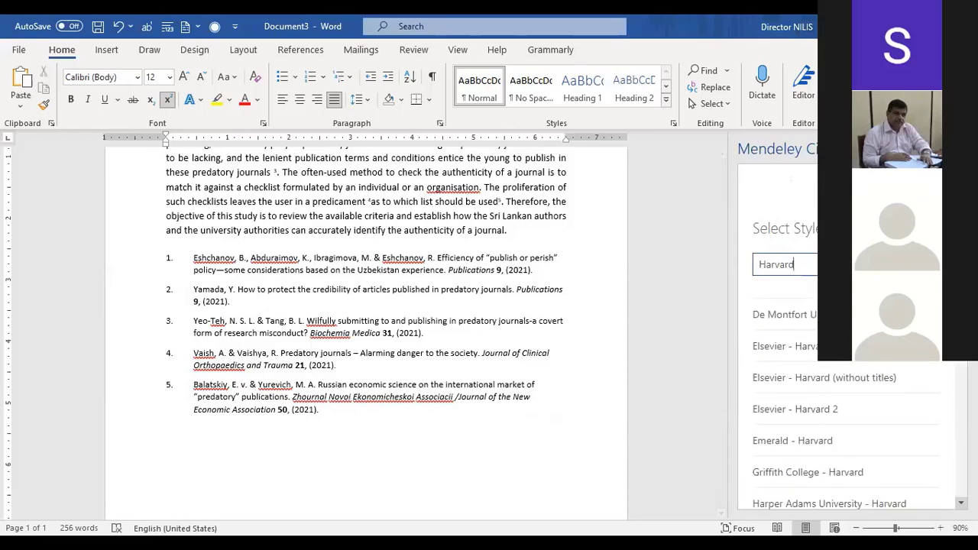
{"action": "left_click", "coordinate": [811, 388]}
Try to change the document's citation style to the Cardiff University Harvard style instead.
{"action": "left_click", "coordinate": [962, 451]}
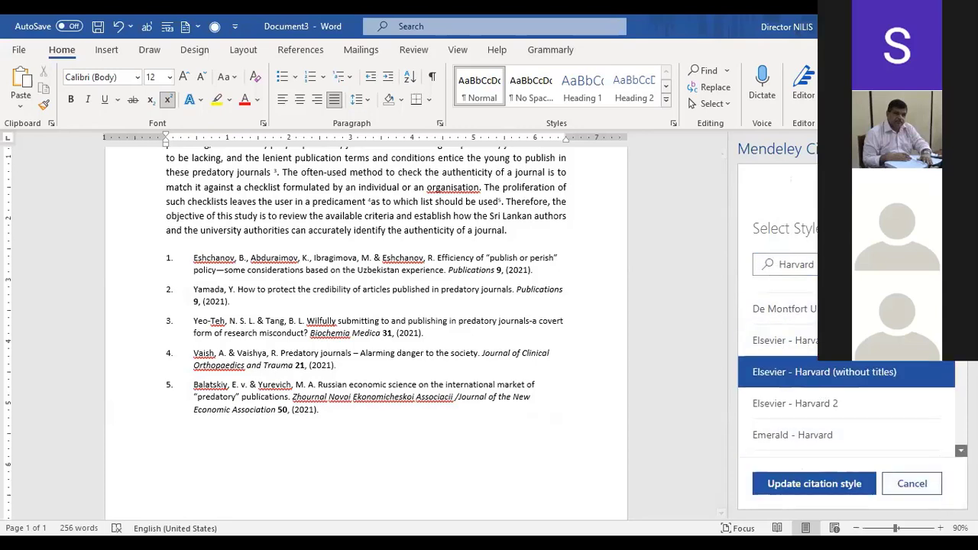
{"action": "left_click", "coordinate": [962, 451]}
{"action": "left_click", "coordinate": [961, 451]}
{"action": "left_click", "coordinate": [962, 451]}
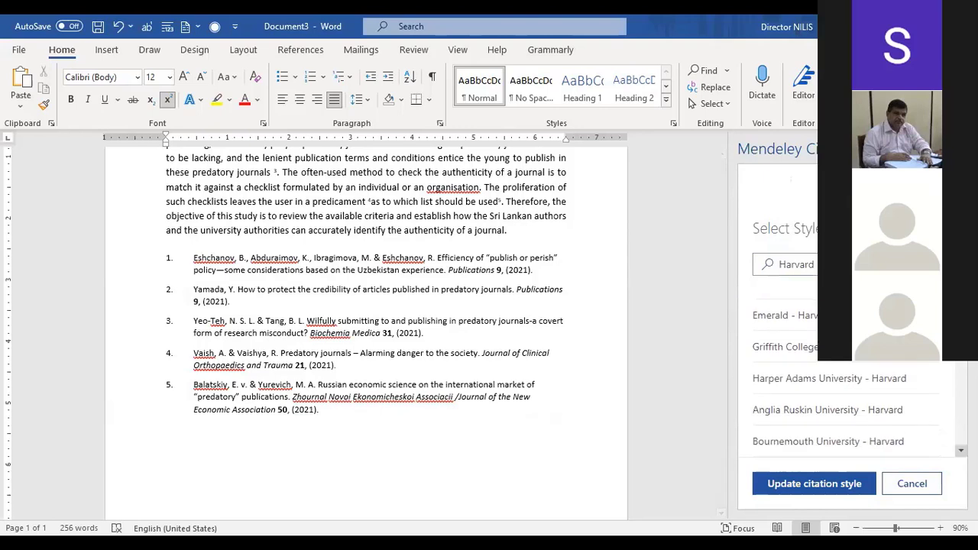
{"action": "left_click", "coordinate": [961, 450]}
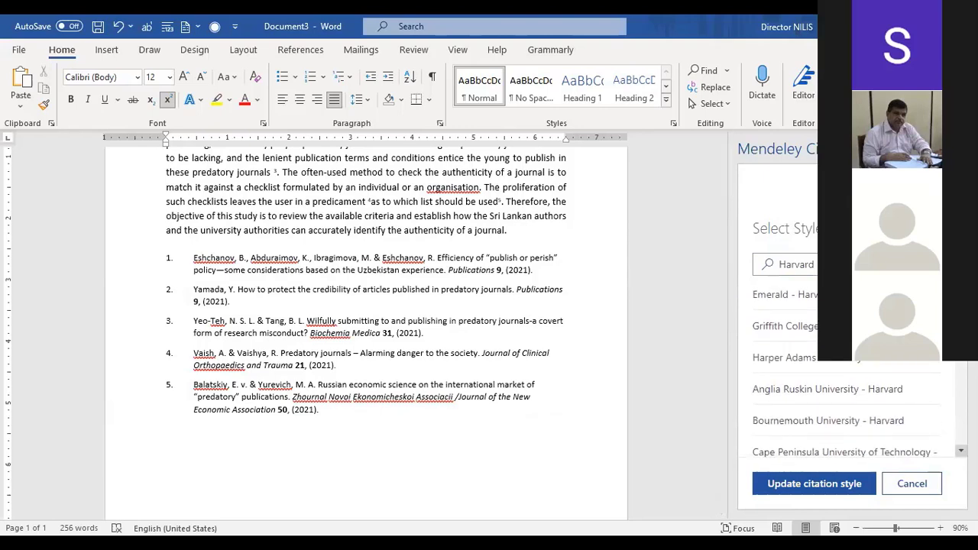
{"action": "left_click", "coordinate": [962, 451]}
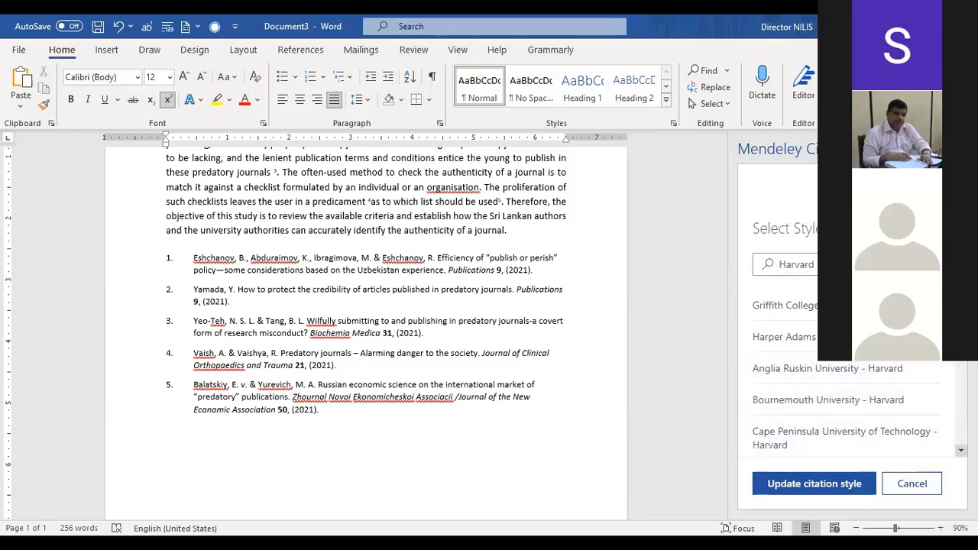
{"action": "scroll", "coordinate": [845, 360], "scroll_direction": "down", "scroll_amount": 3}
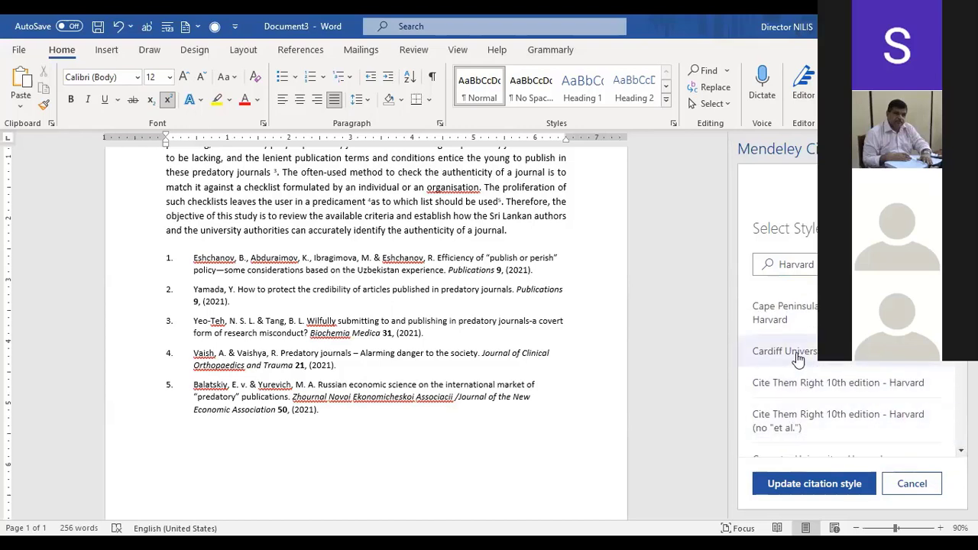
{"action": "left_click", "coordinate": [795, 356]}
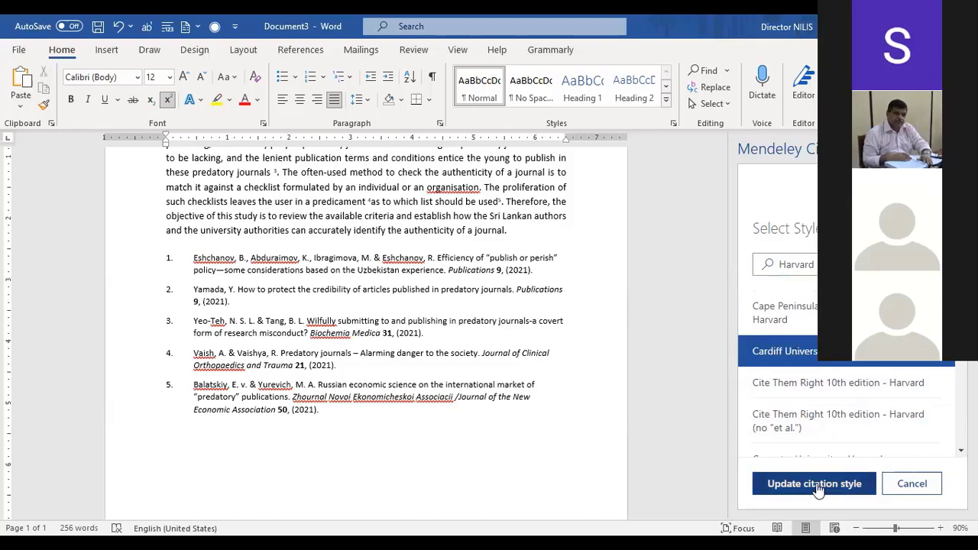
{"action": "left_click", "coordinate": [816, 484]}
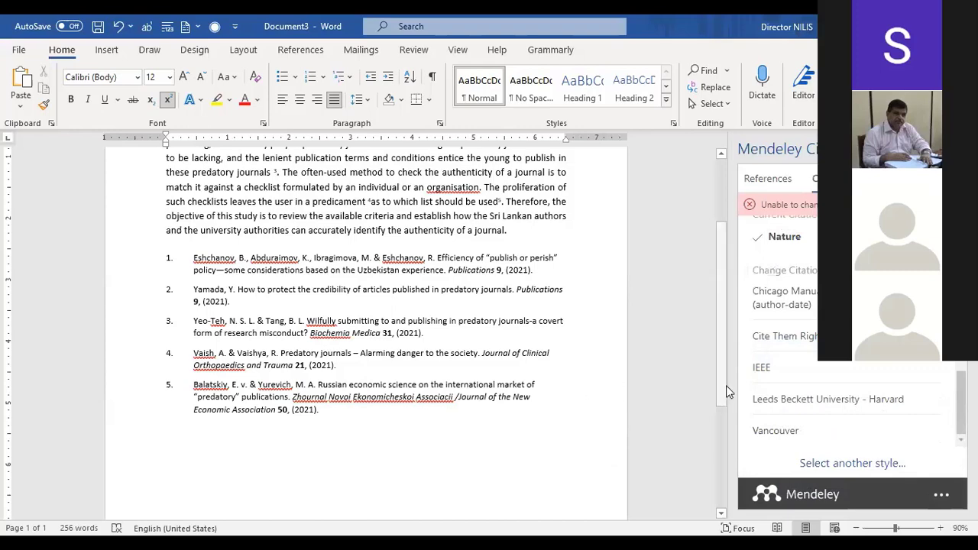
Change the document's citation style to Leeds Beckett University - Harvard and review the reformatted citations and reference list.
{"action": "left_click_drag", "start_coordinate": [726, 385], "coordinate": [726, 360]}
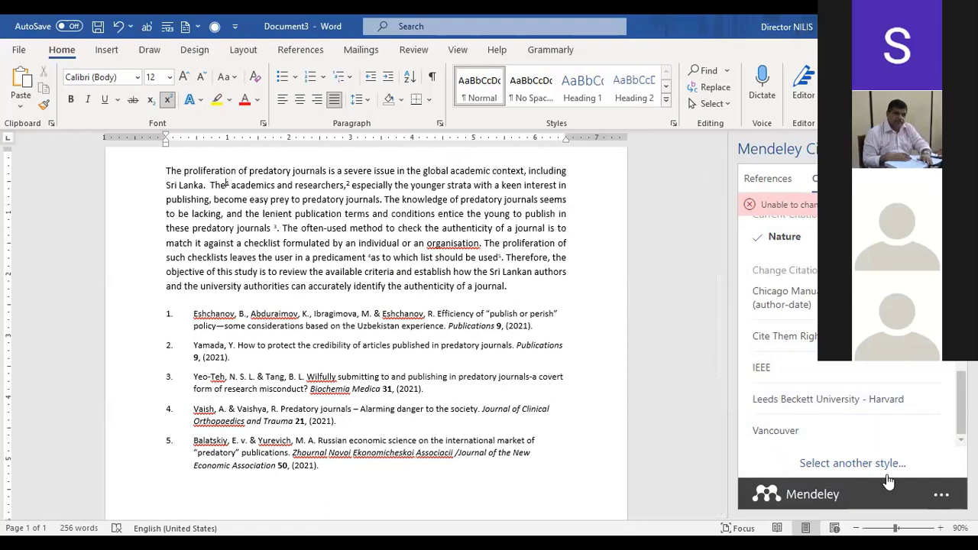
{"action": "left_click", "coordinate": [807, 410]}
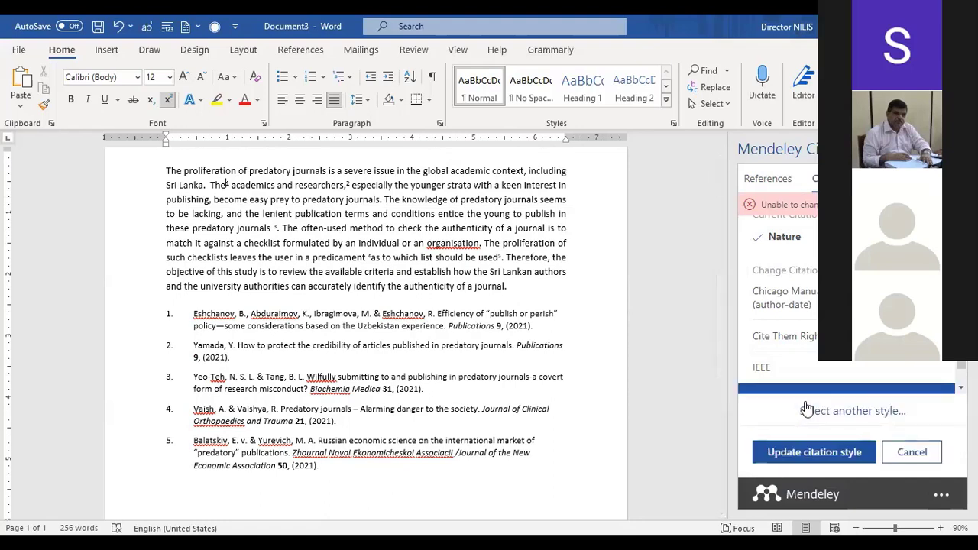
{"action": "left_click", "coordinate": [819, 450]}
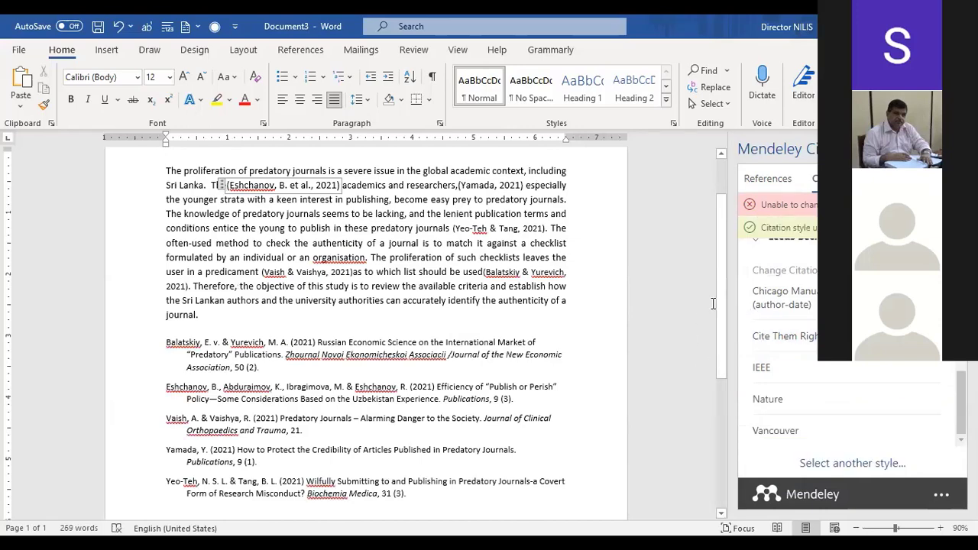
{"action": "left_click_drag", "start_coordinate": [719, 316], "coordinate": [726, 343]}
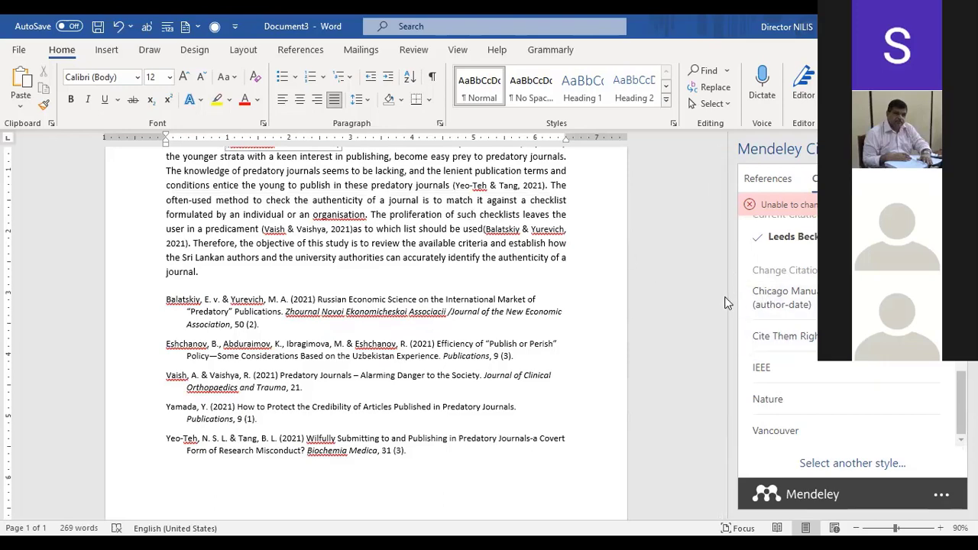
Enter a manual in-text citation with an author surname and the year 2021 in parentheses before "young" and check the reference list.
{"action": "scroll", "coordinate": [727, 303], "scroll_direction": "up", "scroll_amount": 3}
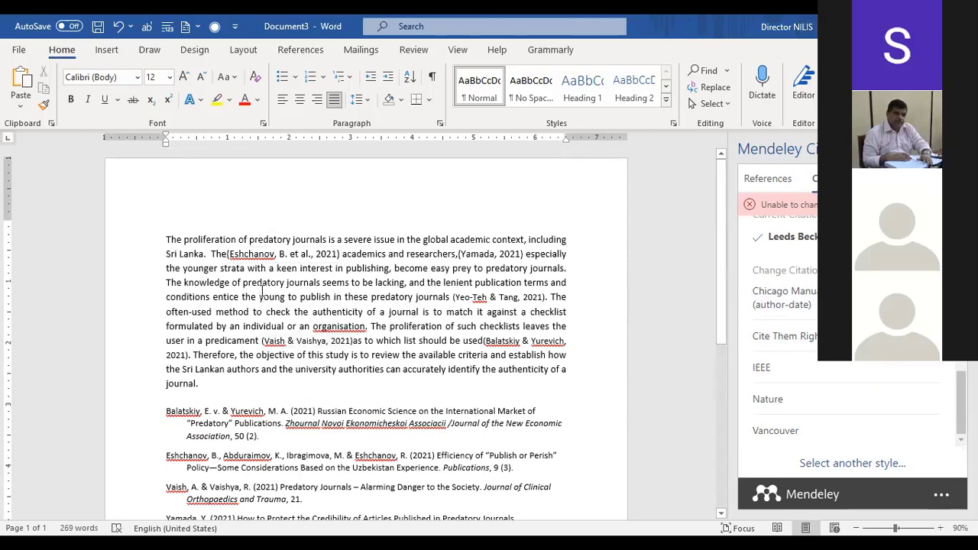
{"action": "type", "text": "(Fernando"}
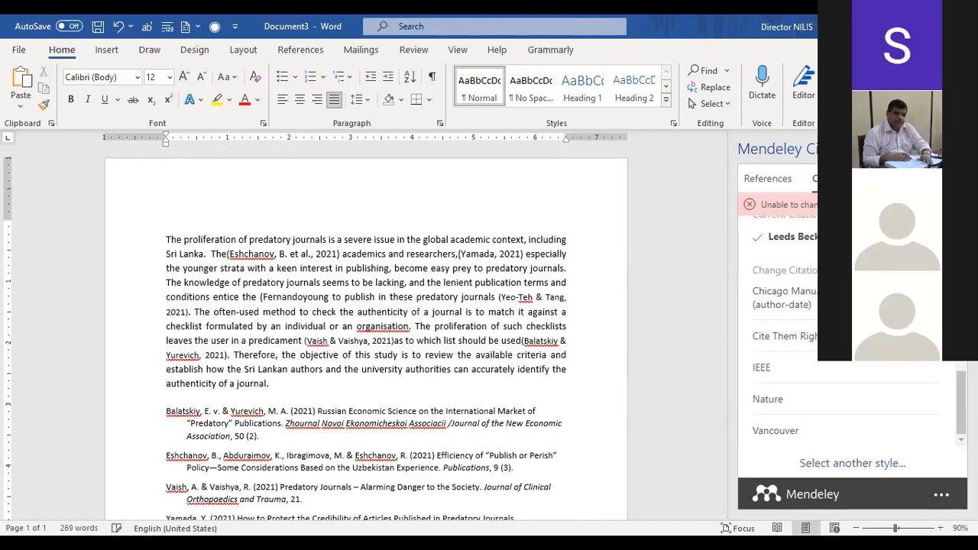
{"action": "type", "text": ", 2021"}
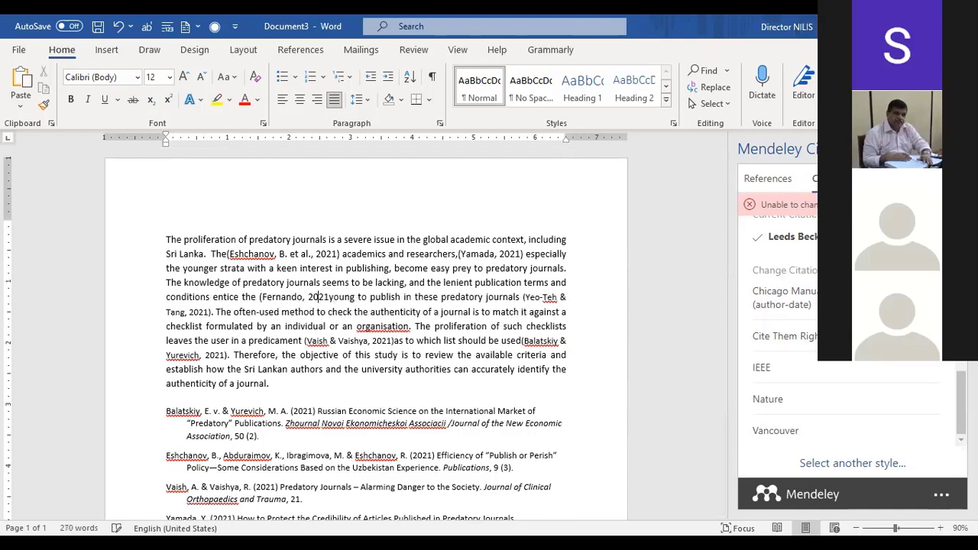
{"action": "type", "text": ")"}
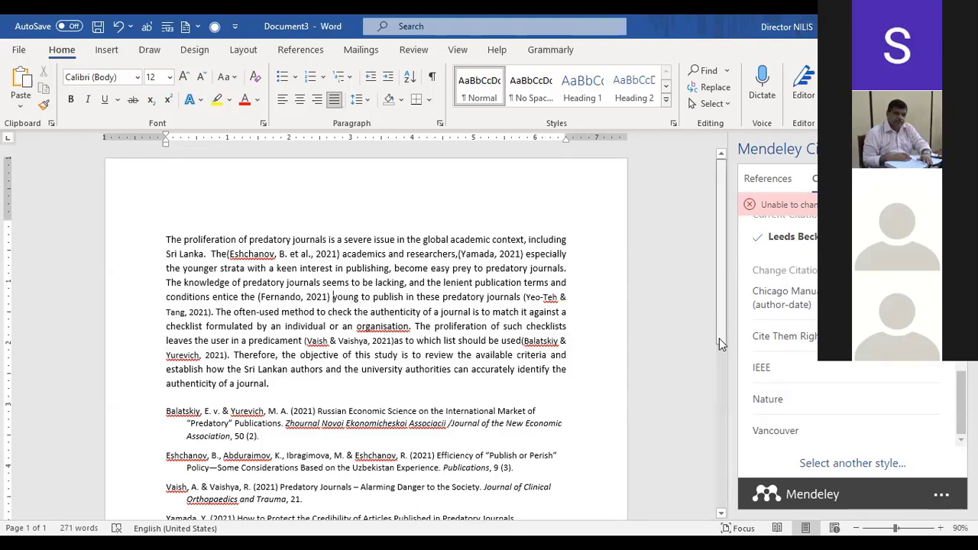
{"action": "left_click_drag", "start_coordinate": [720, 339], "coordinate": [717, 371]}
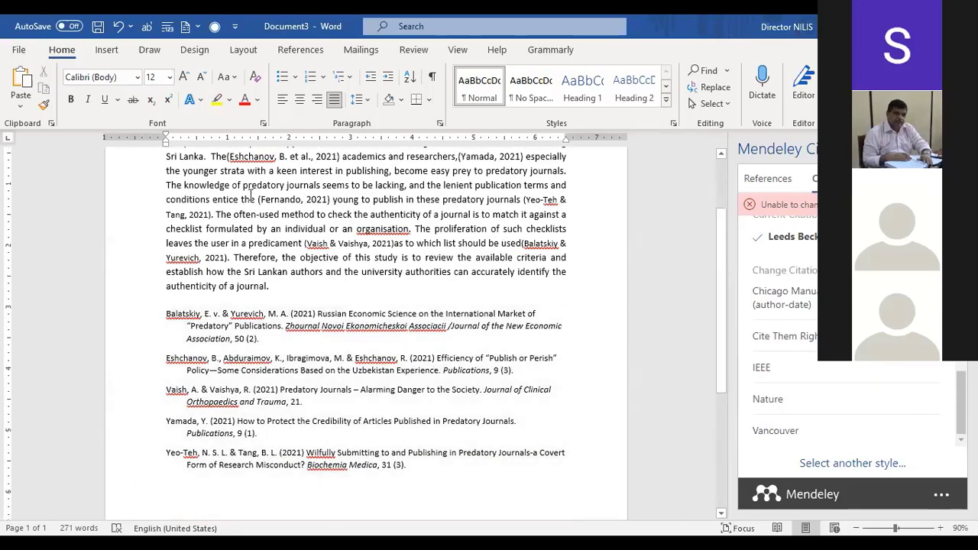
Delete the manually entered author and year before "young" from the paragraph.
{"action": "left_click_drag", "start_coordinate": [257, 199], "coordinate": [330, 199]}
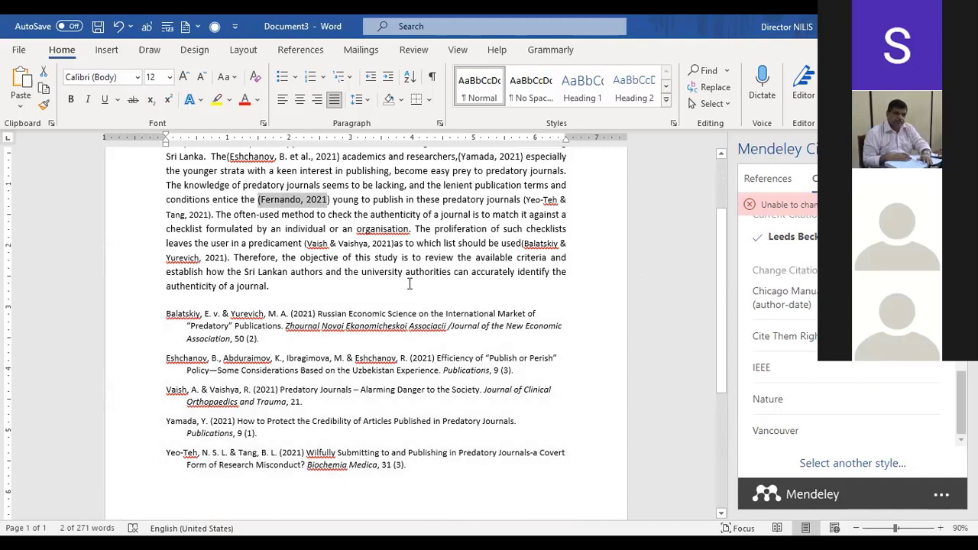
{"action": "key", "text": "Delete"}
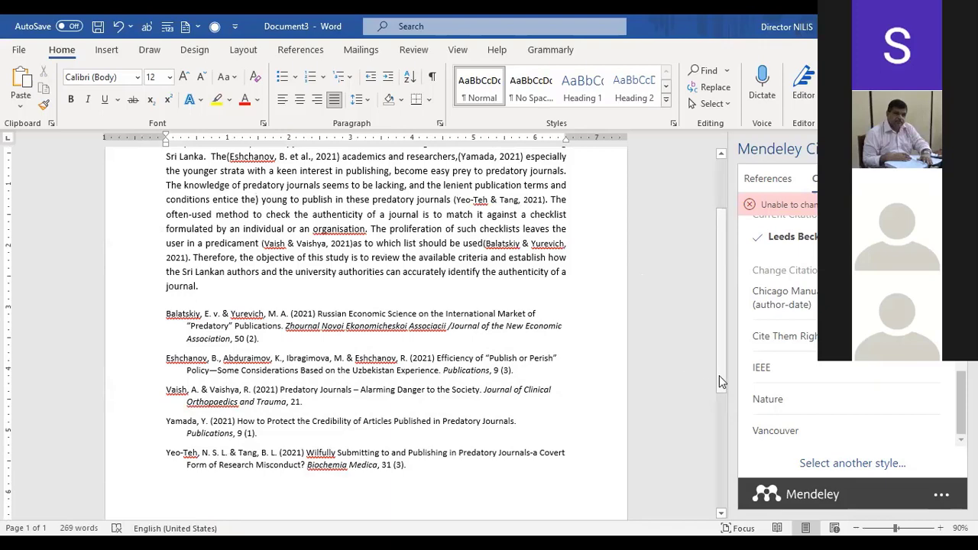
{"action": "left_click_drag", "start_coordinate": [719, 375], "coordinate": [719, 325]}
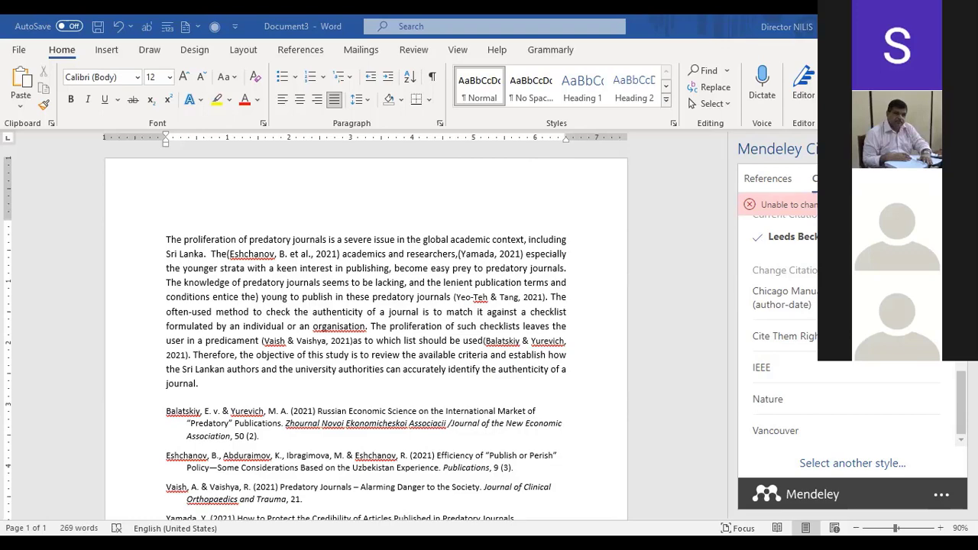
Switch to Mendeley Reference Manager and choose to install Mendeley Cite for Microsoft Word.
{"action": "key", "text": "alt+Tab"}
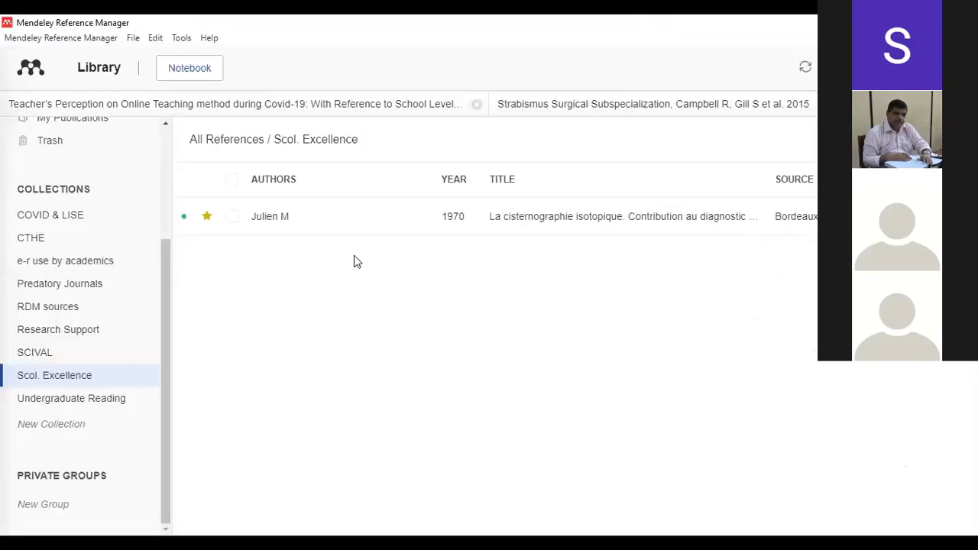
{"action": "left_click", "coordinate": [183, 39]}
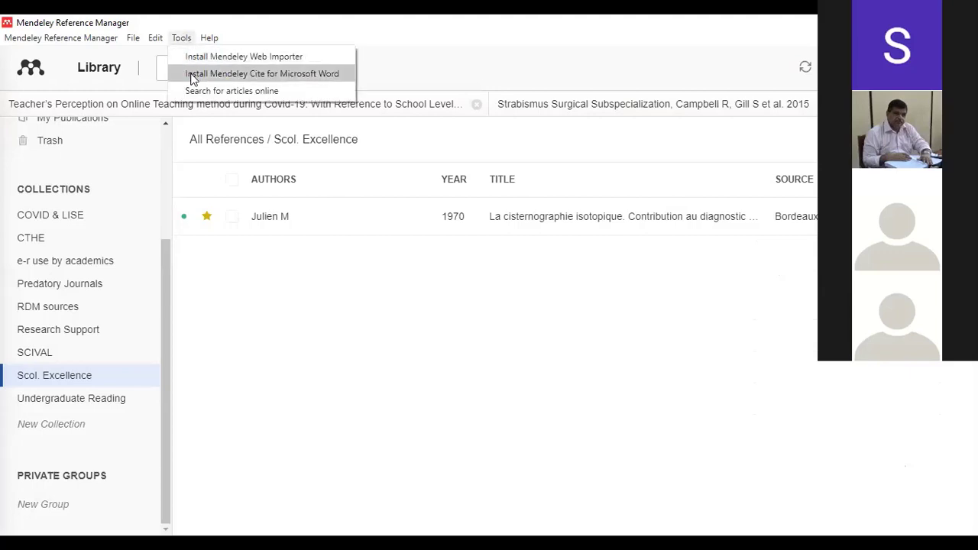
{"action": "left_click", "coordinate": [269, 77]}
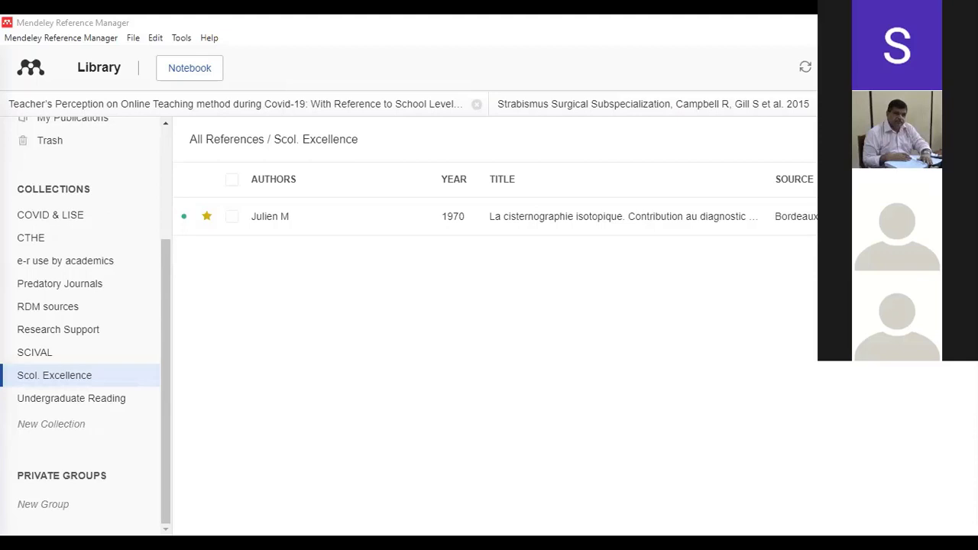
Return to Word, close Mendeley Cite in Document3, and open the recent document "University libraries in Sri Lanka".
{"action": "key", "text": "alt+Tab"}
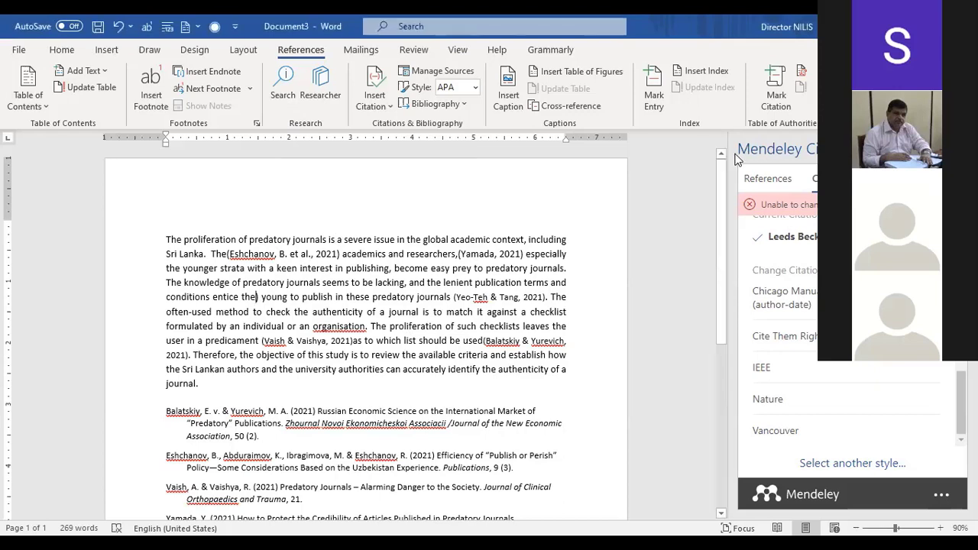
{"action": "left_click", "coordinate": [960, 149]}
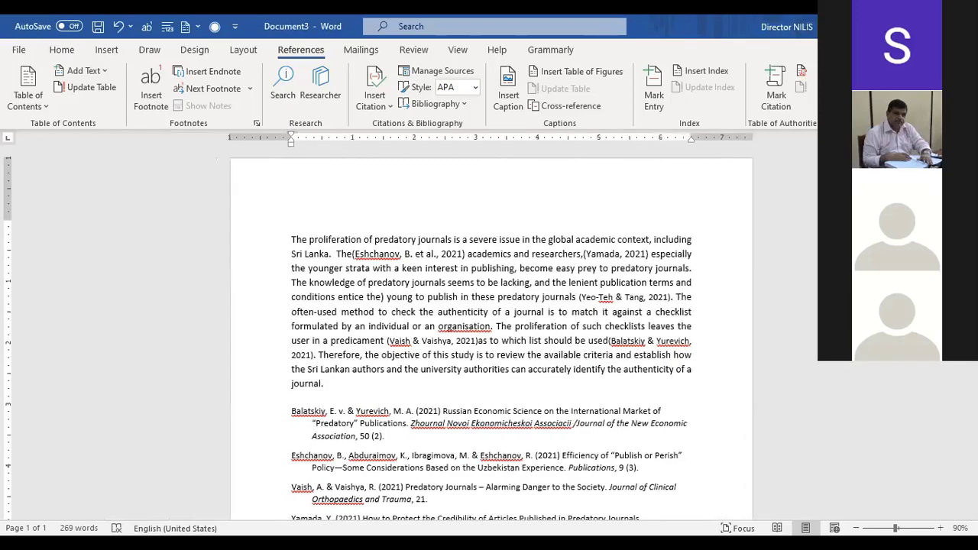
{"action": "left_click", "coordinate": [20, 53]}
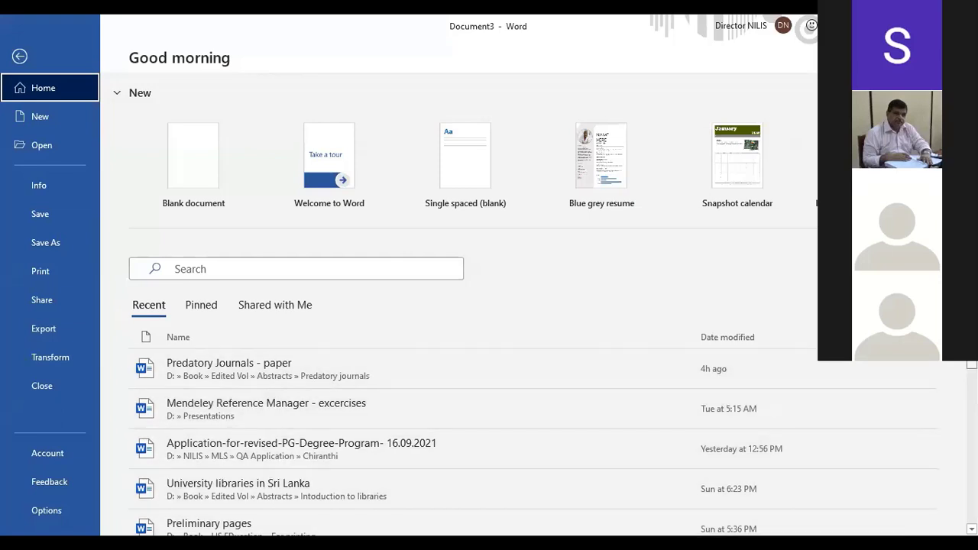
{"action": "scroll", "coordinate": [334, 460], "scroll_direction": "down", "scroll_amount": 1}
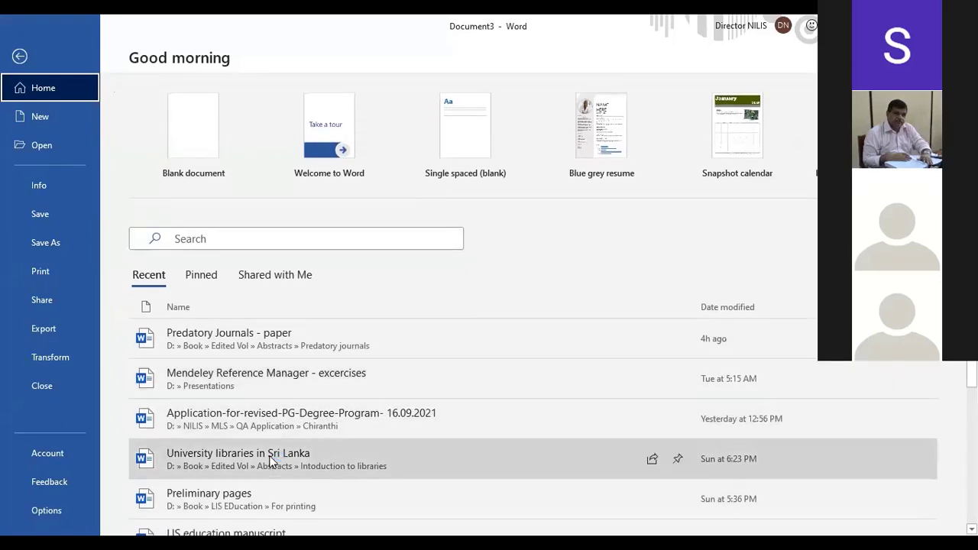
{"action": "key", "text": "Escape"}
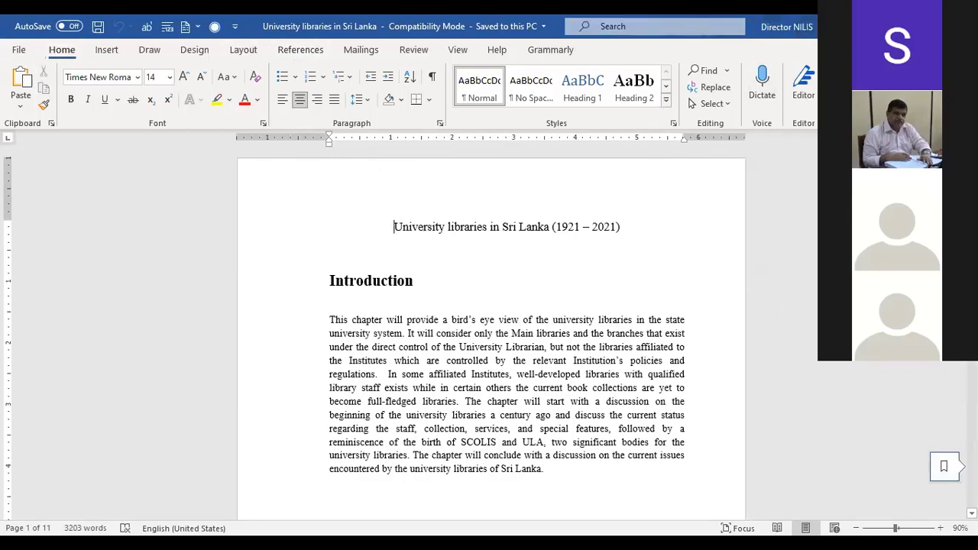
Open Mendeley Cite in the University libraries document and place the cursor in the Introduction paragraph.
{"action": "double_click", "coordinate": [585, 253]}
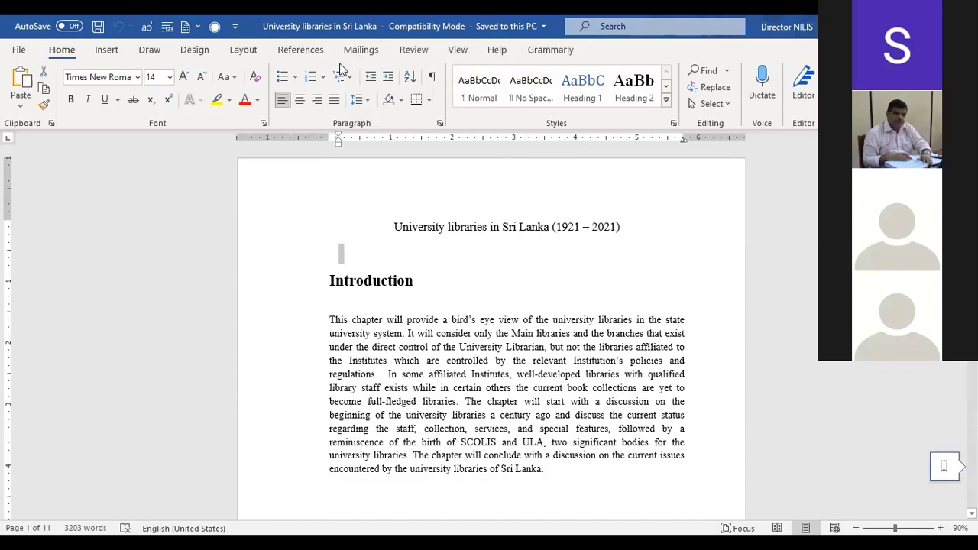
{"action": "left_click", "coordinate": [309, 51]}
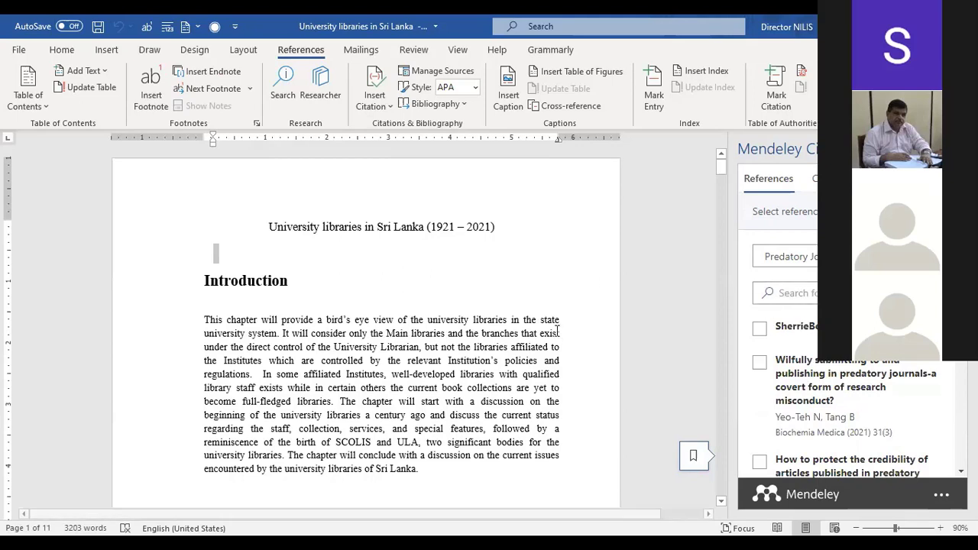
{"action": "left_click", "coordinate": [379, 348]}
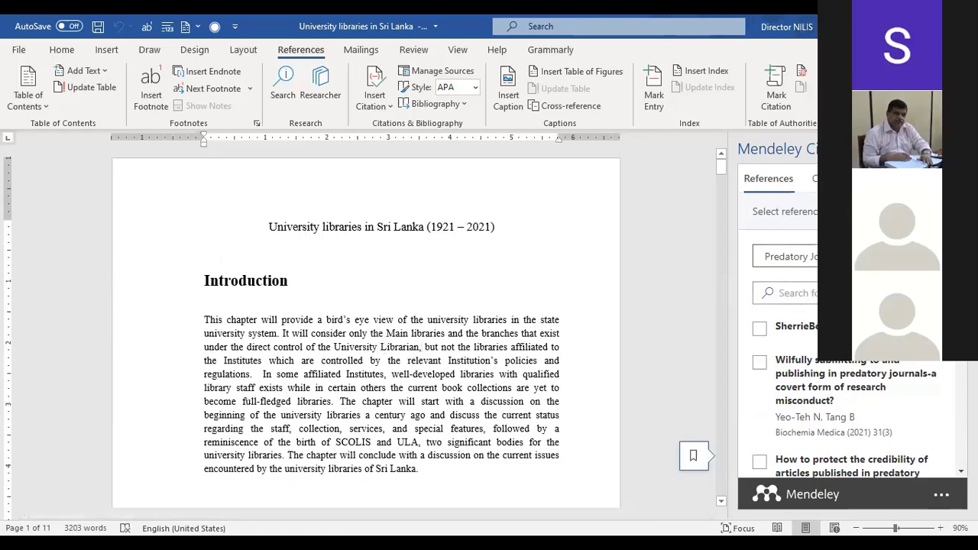
Switch Mendeley Cite to the Scol. Excellence collection and insert the 2019 Global Innovation Index citation after "University Librarian," in the Introduction.
{"action": "left_click", "coordinate": [787, 257]}
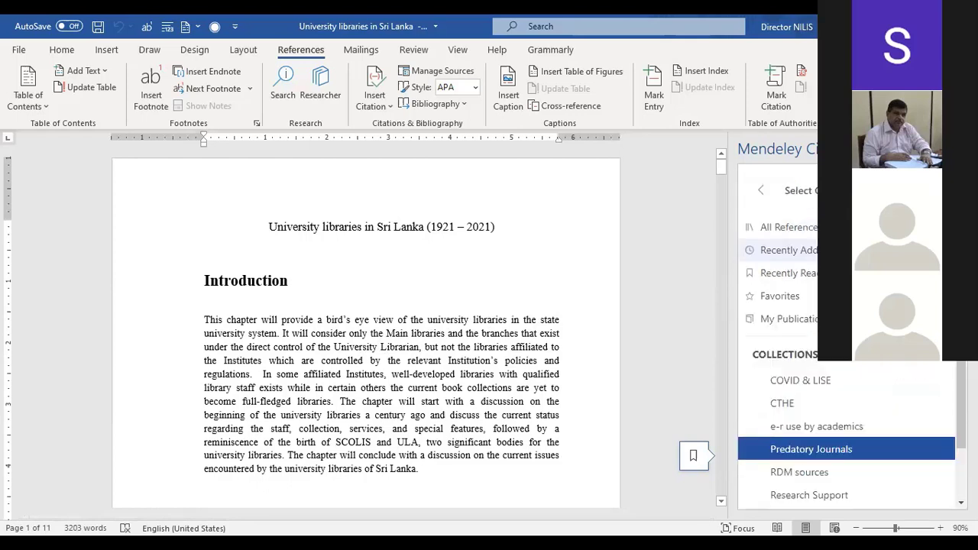
{"action": "left_click_drag", "start_coordinate": [961, 409], "coordinate": [961, 459]}
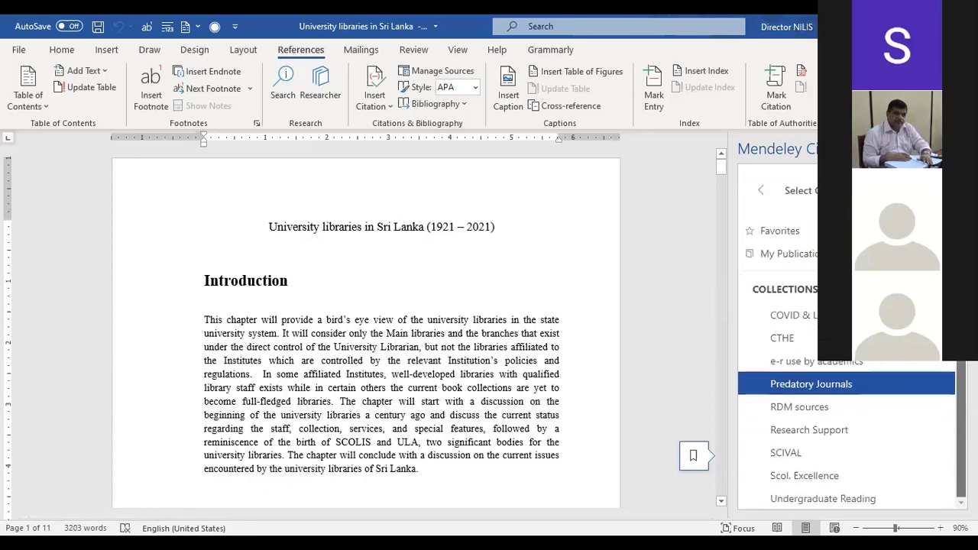
{"action": "left_click", "coordinate": [810, 476]}
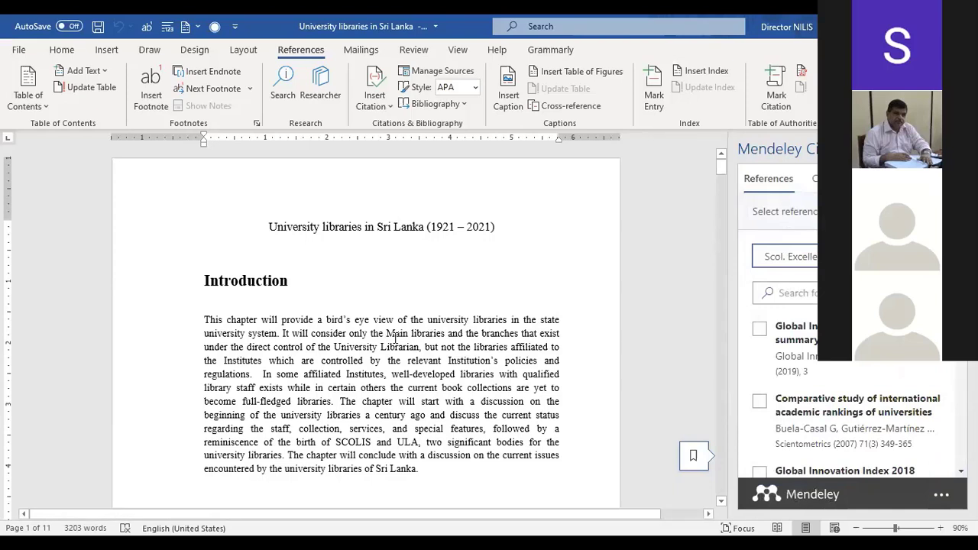
{"action": "left_click", "coordinate": [759, 333]}
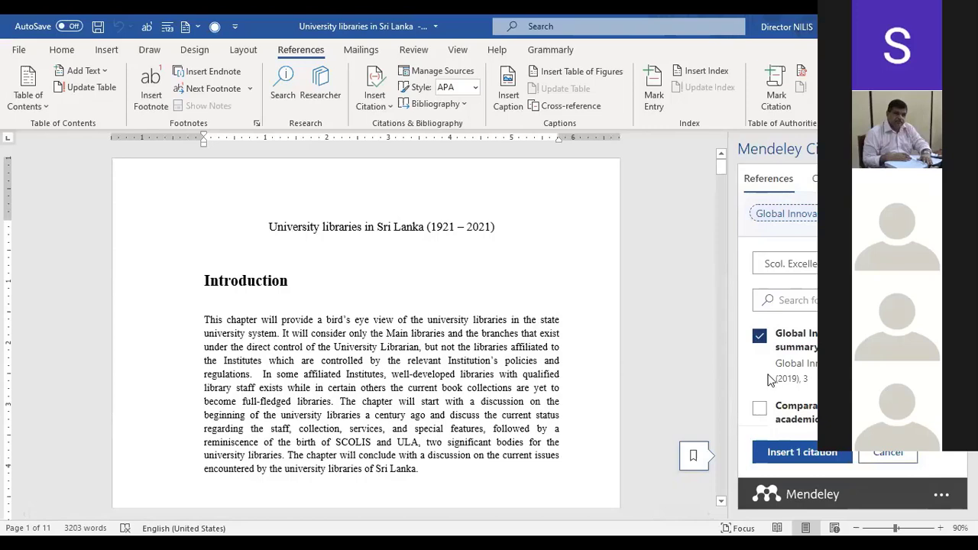
{"action": "left_click", "coordinate": [776, 457]}
{"action": "scroll", "coordinate": [457, 231], "scroll_direction": "down", "scroll_amount": 3}
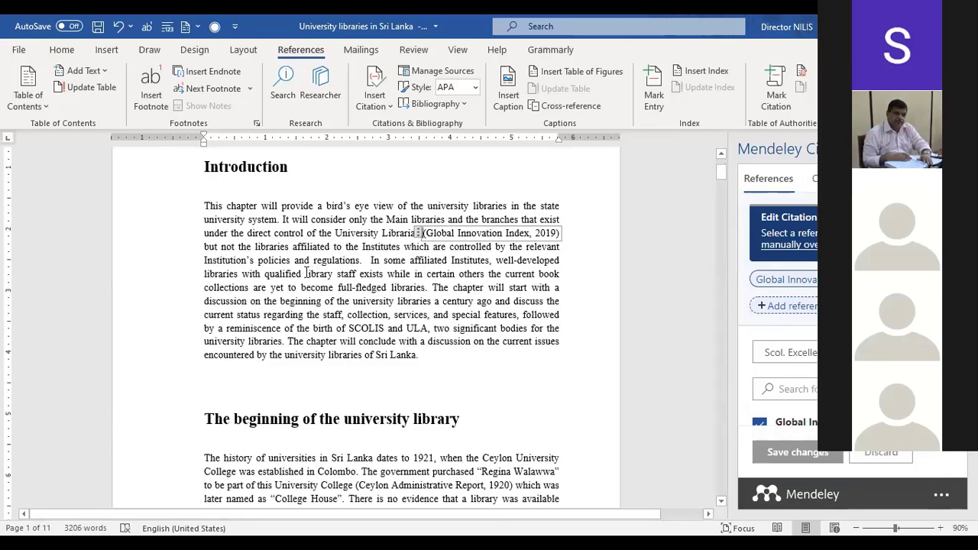
Insert a citation of the 2011 comparison study on double-lumen endobronchial tubes between "qualified" and "library staff" in the Introduction paragraph.
{"action": "left_click", "coordinate": [307, 273]}
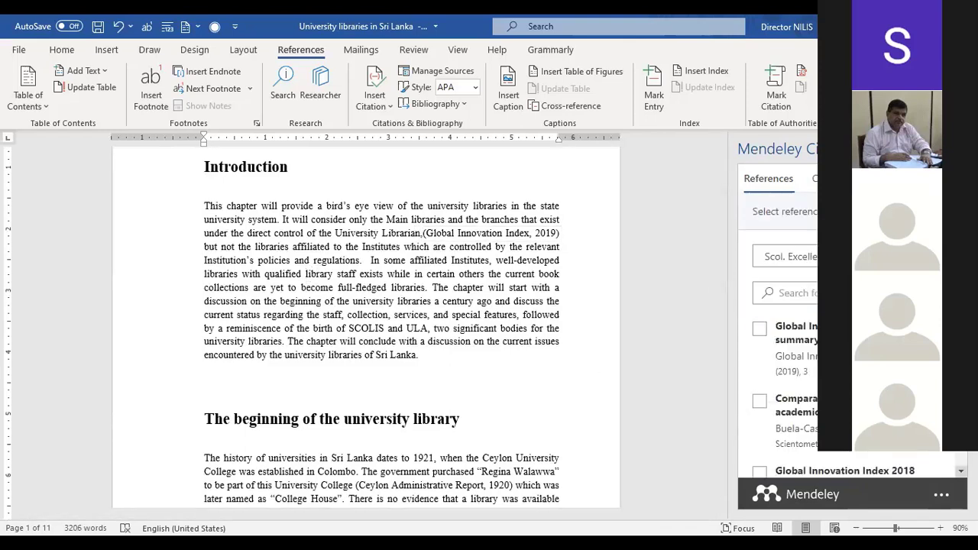
{"action": "left_click", "coordinate": [962, 471]}
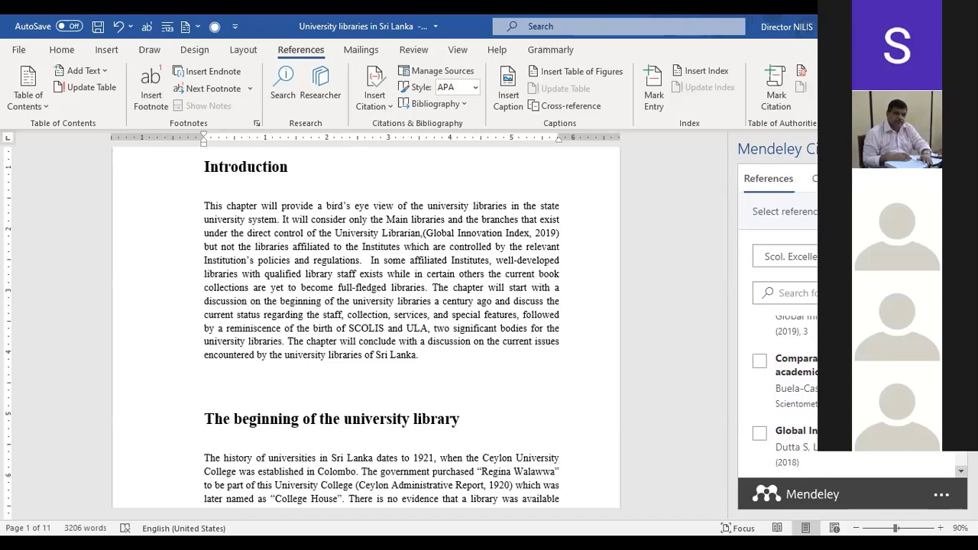
{"action": "scroll", "coordinate": [853, 396], "scroll_direction": "down", "scroll_amount": 3}
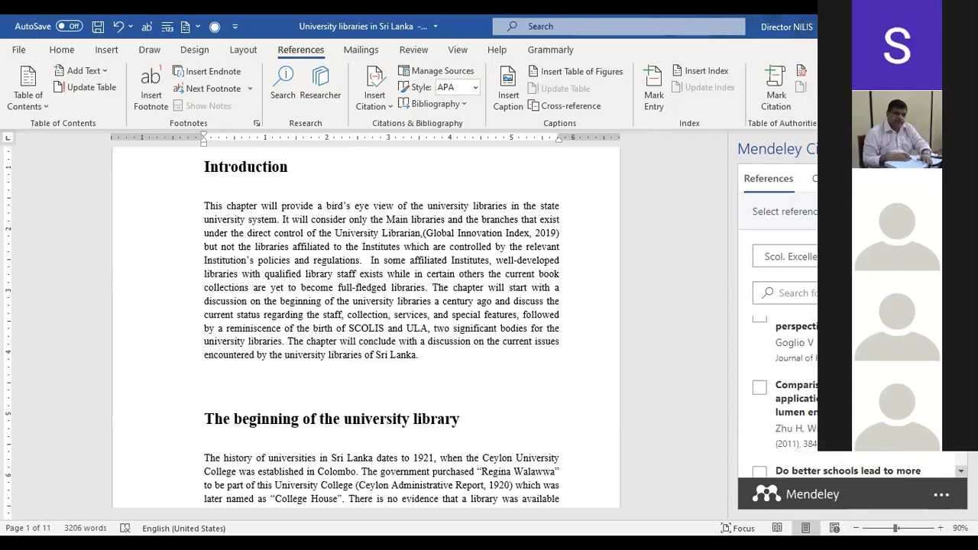
{"action": "left_click", "coordinate": [761, 389]}
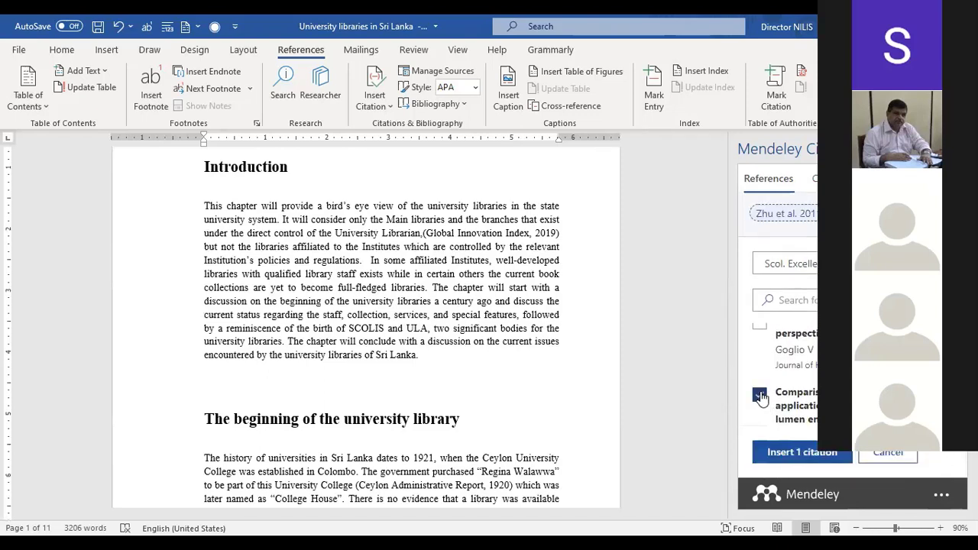
{"action": "left_click", "coordinate": [802, 453]}
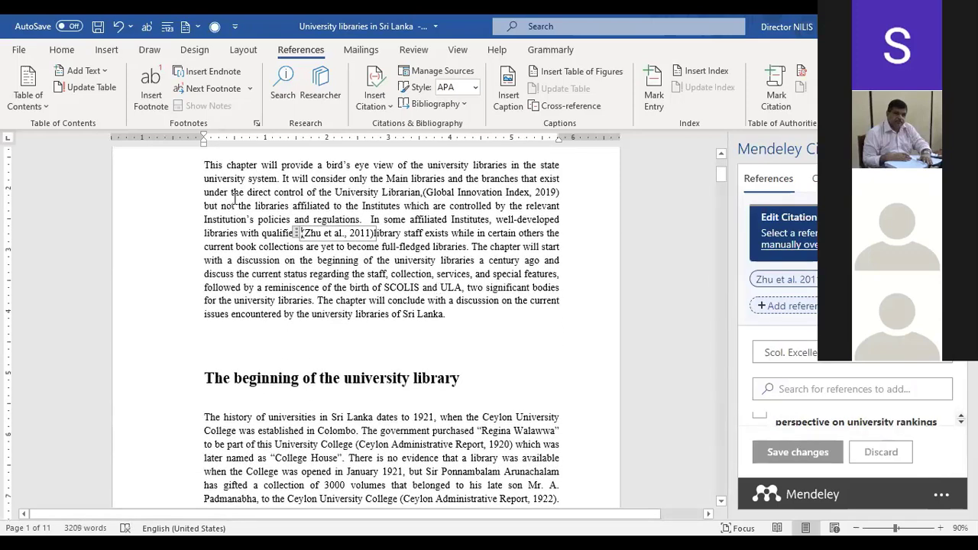
Add the filler line "Dahsgkjsdlfksg;lkg;dlgd';sf;jerewomsd;s';" below the Introduction paragraph and cite the 2011 double-lumen endobronchial tubes study after it.
{"action": "left_click", "coordinate": [208, 342]}
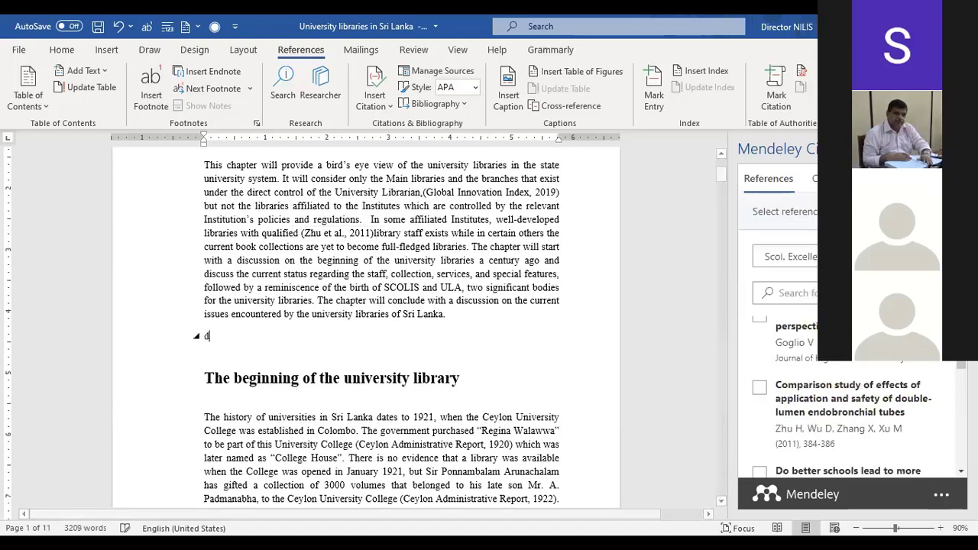
{"action": "type", "text": "Dahsgkjsdlfksg;lkg;dlgd';sf;jerewomsd;s';"}
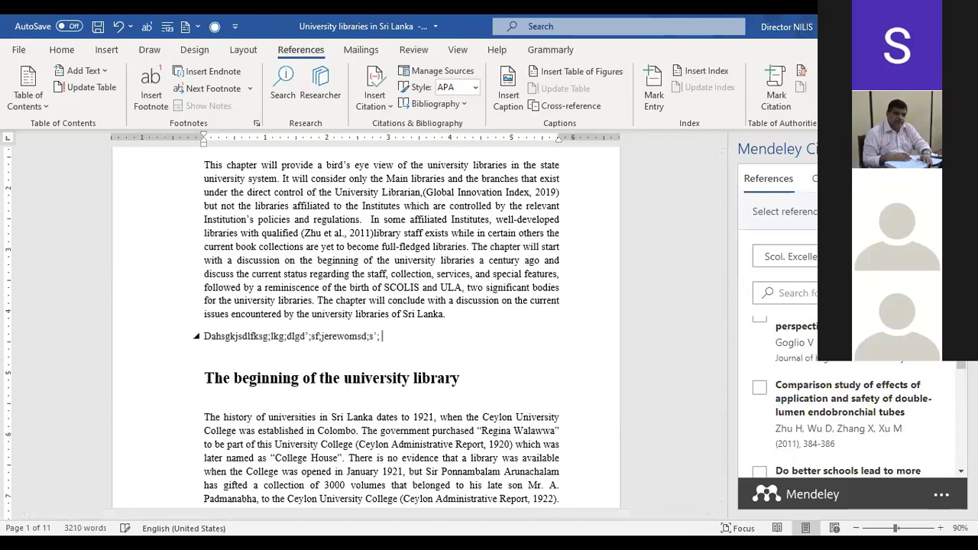
{"action": "left_click", "coordinate": [759, 387]}
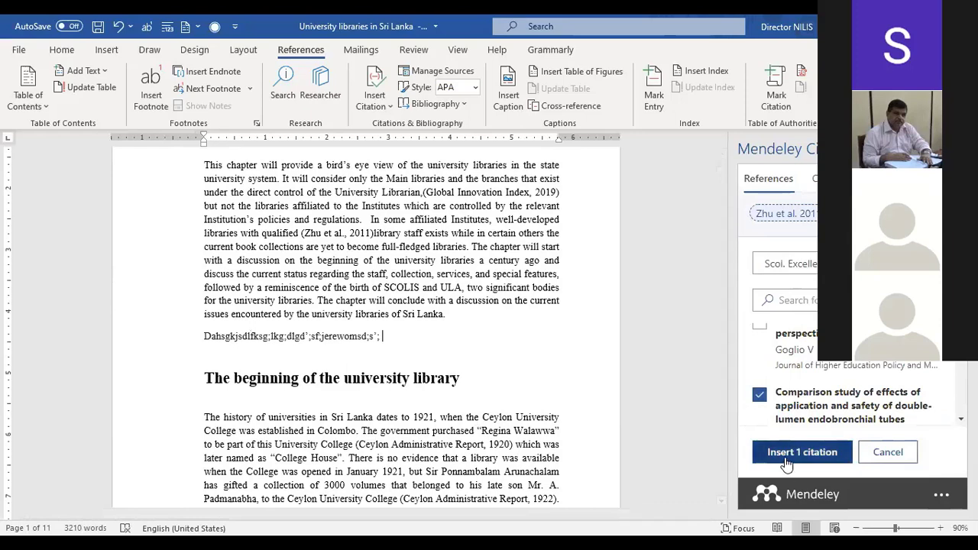
{"action": "left_click", "coordinate": [788, 465]}
{"action": "scroll", "coordinate": [535, 321], "scroll_direction": "down", "scroll_amount": 3}
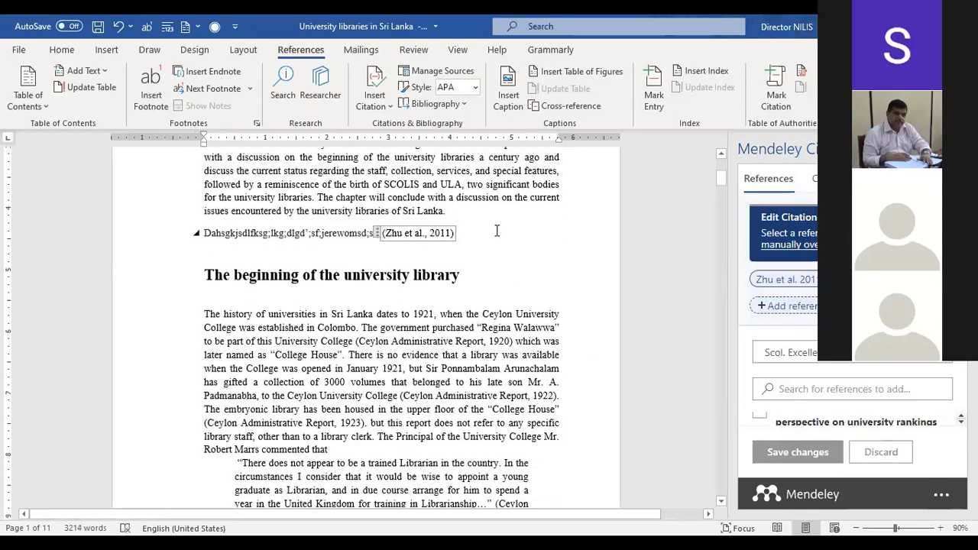
Append the filler text "gihdsdfd;fkdl;eqf'd;sxkabsAJ" to the placeholder line and cite the 2012 article "Do better schools lead to more growth?" after it.
{"action": "left_click", "coordinate": [497, 230]}
{"action": "type", "text": "gihds"}
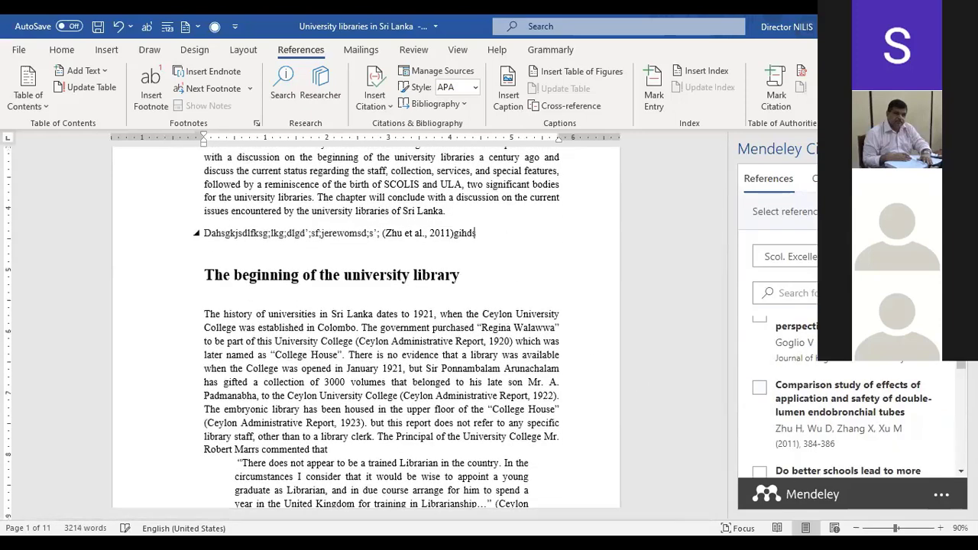
{"action": "type", "text": "dfd;fkdl;eqf'd;sxkabsAJ"}
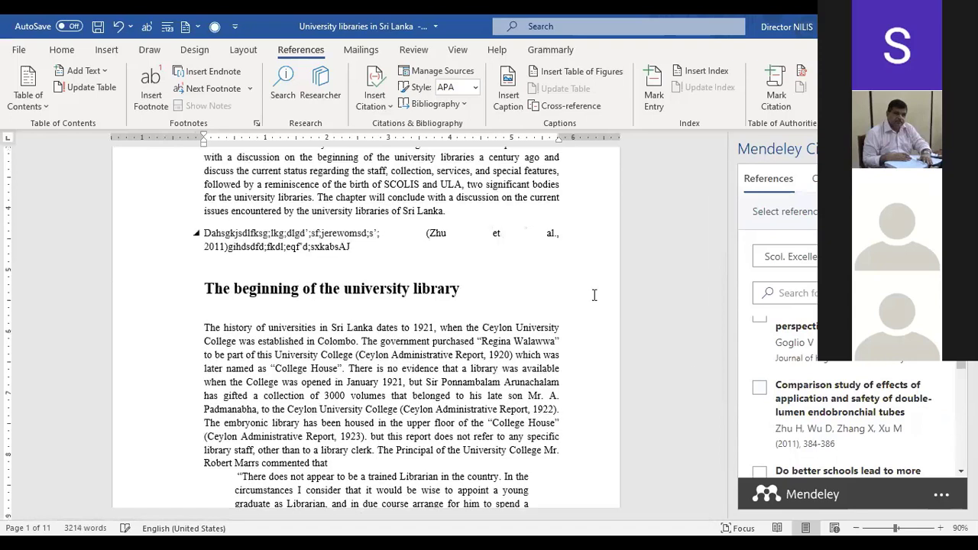
{"action": "left_click", "coordinate": [758, 472]}
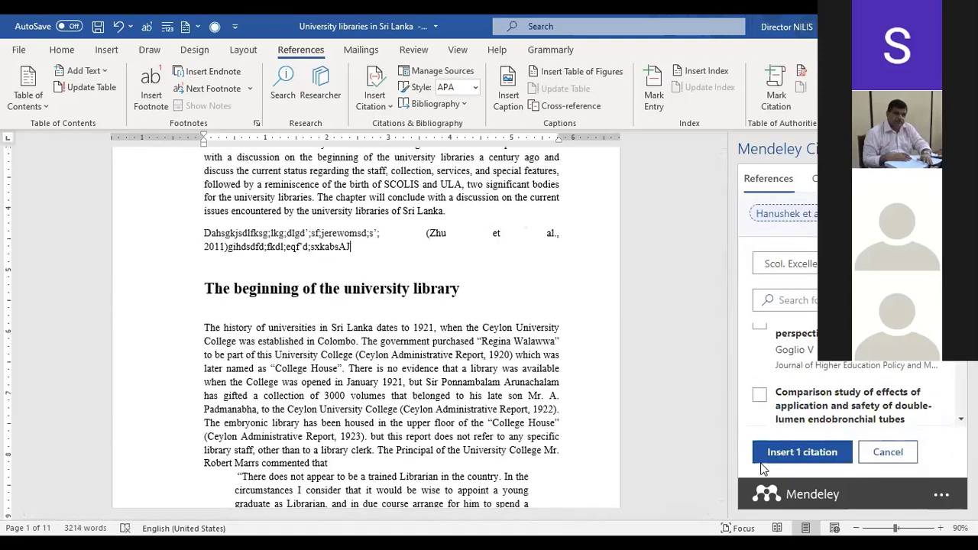
{"action": "left_click", "coordinate": [803, 453]}
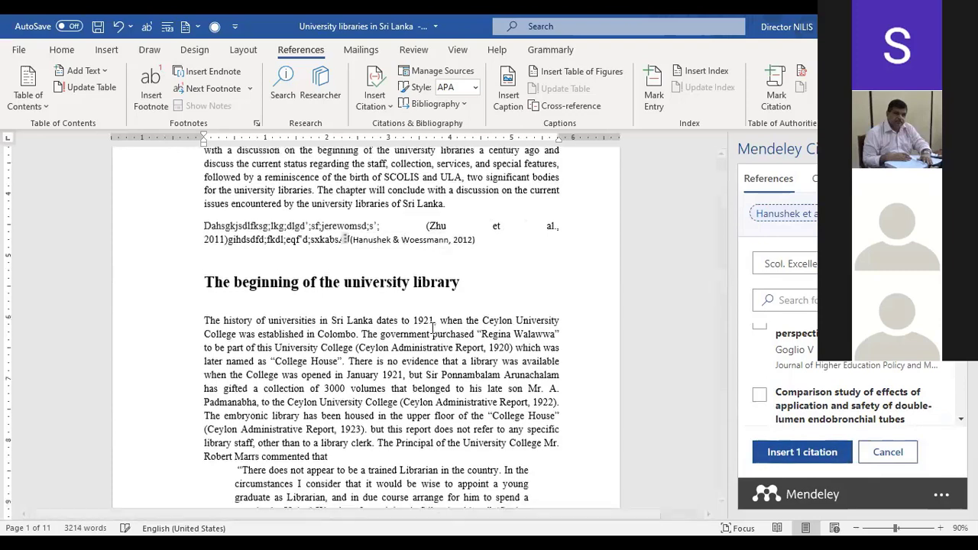
Insert the Mendeley bibliography on the empty line between the placeholder paragraph and the heading "The beginning of the university library".
{"action": "left_click", "coordinate": [243, 251]}
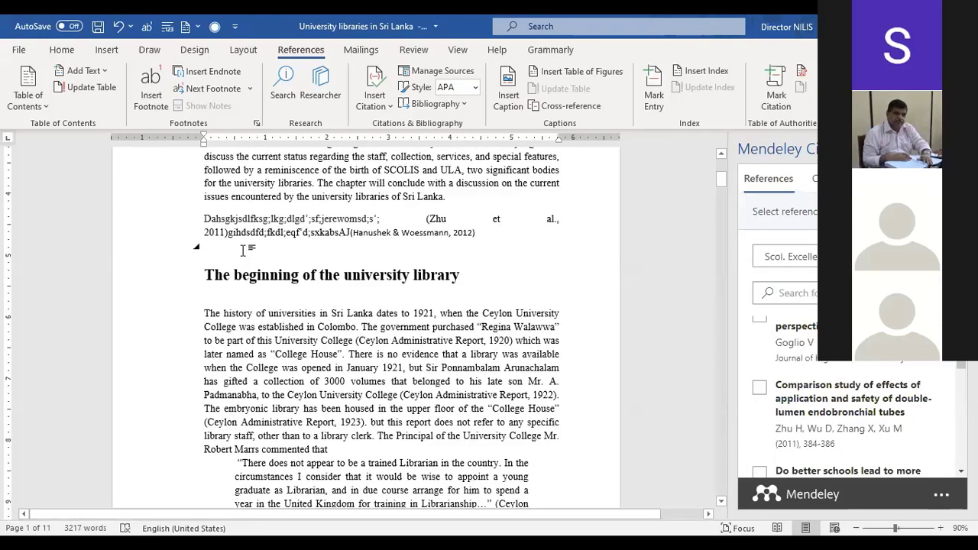
{"action": "key", "text": "Return"}
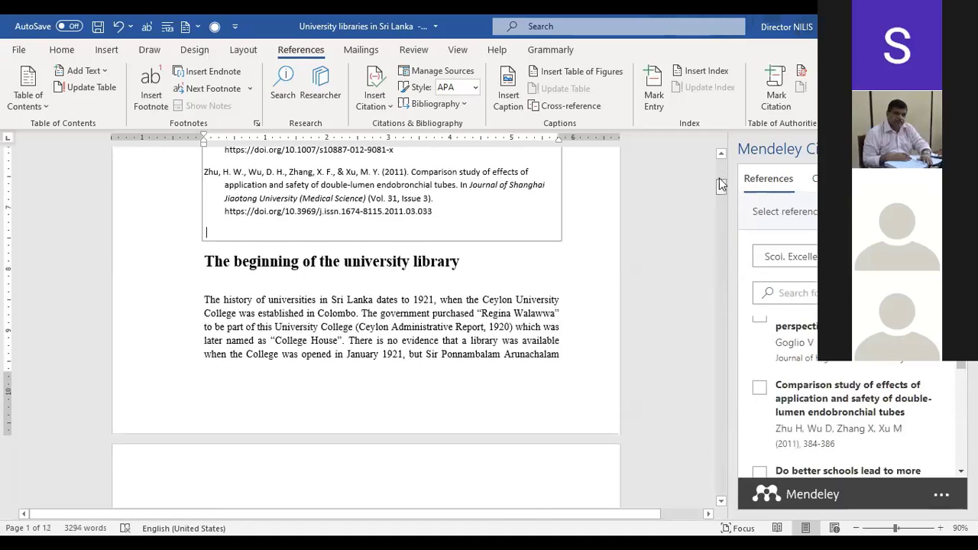
{"action": "scroll", "coordinate": [721, 184], "scroll_direction": "up", "scroll_amount": 3}
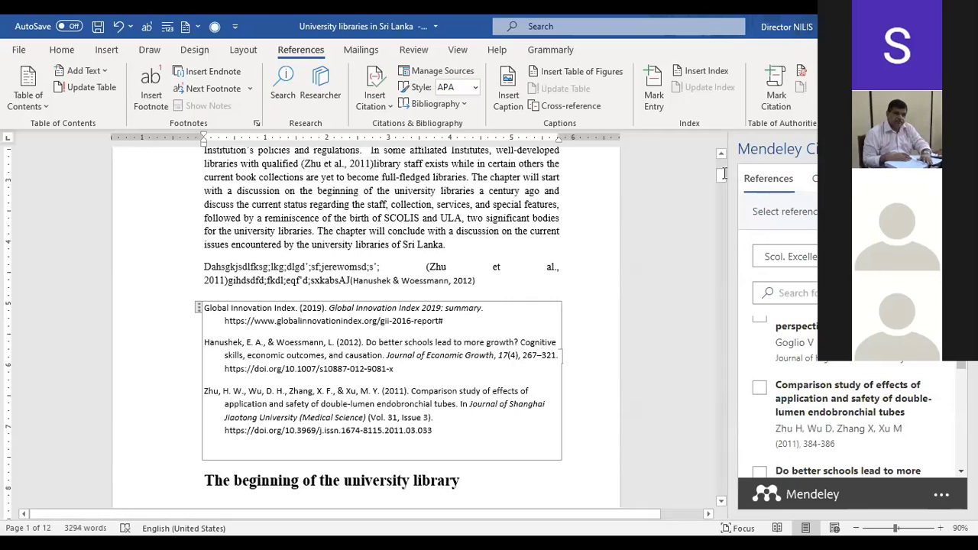
Cite the 2012 "South Asia Human Development Sector" reference after "beginning" in the introduction and highlight the author in its bibliography entry.
{"action": "left_click", "coordinate": [335, 191]}
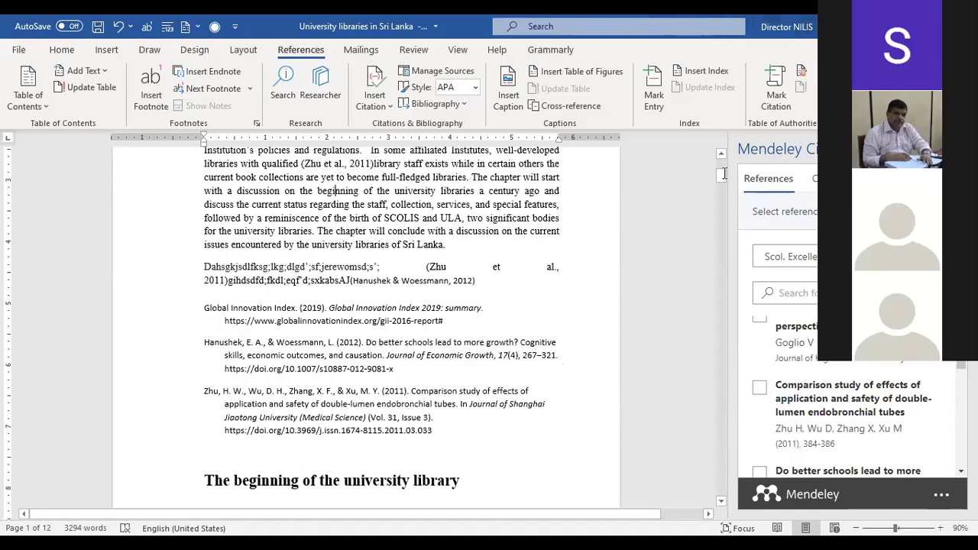
{"action": "left_click", "coordinate": [365, 191]}
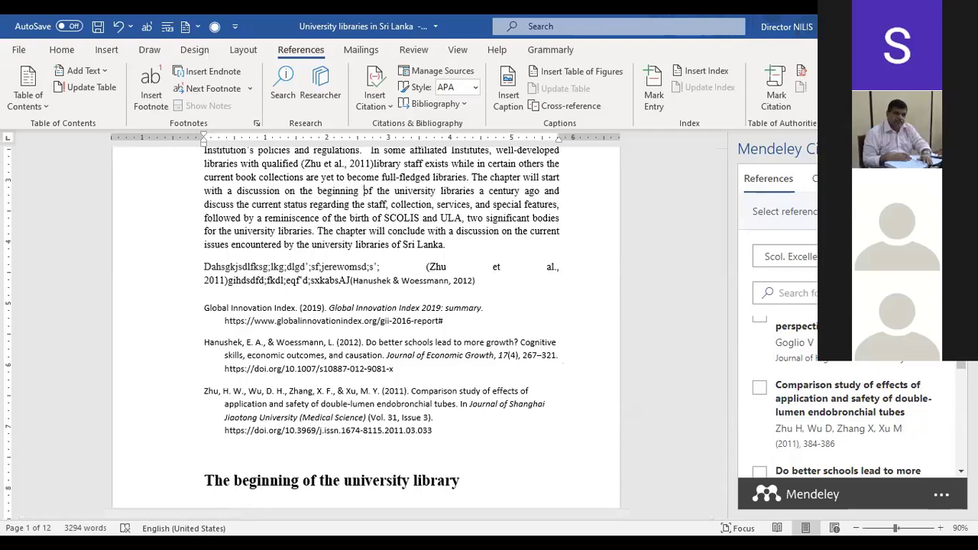
{"action": "scroll", "coordinate": [849, 405], "scroll_direction": "down", "scroll_amount": 1}
{"action": "scroll", "coordinate": [848, 397], "scroll_direction": "down", "scroll_amount": 1}
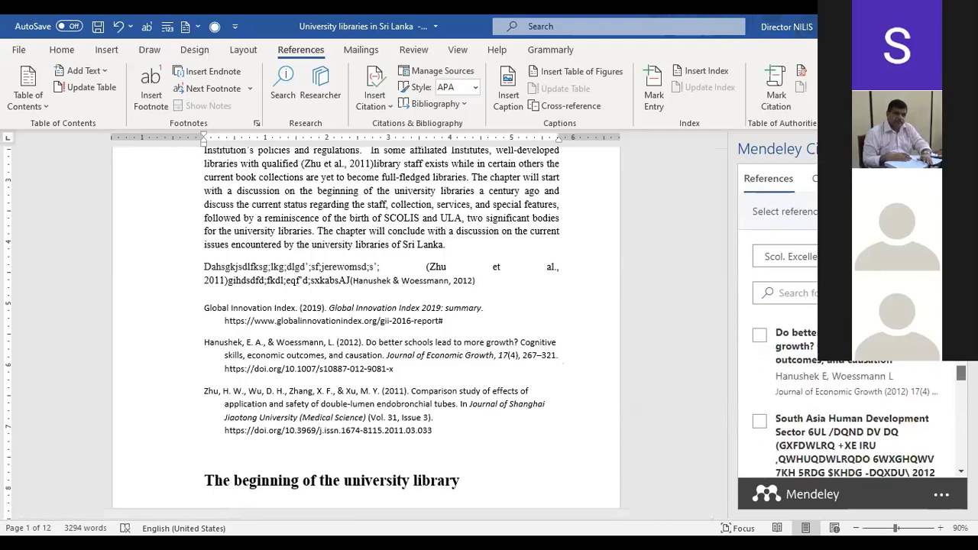
{"action": "scroll", "coordinate": [849, 406], "scroll_direction": "down", "scroll_amount": 1}
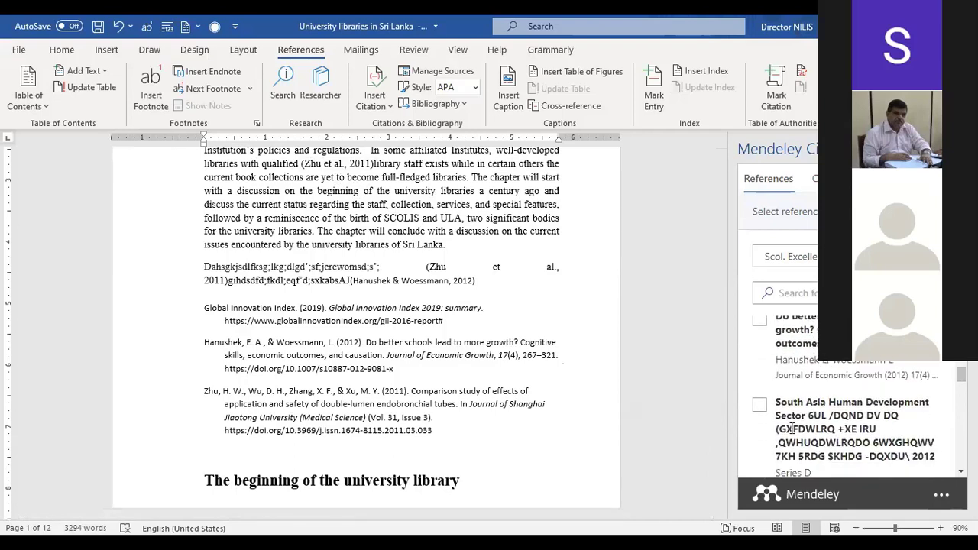
{"action": "left_click", "coordinate": [759, 410]}
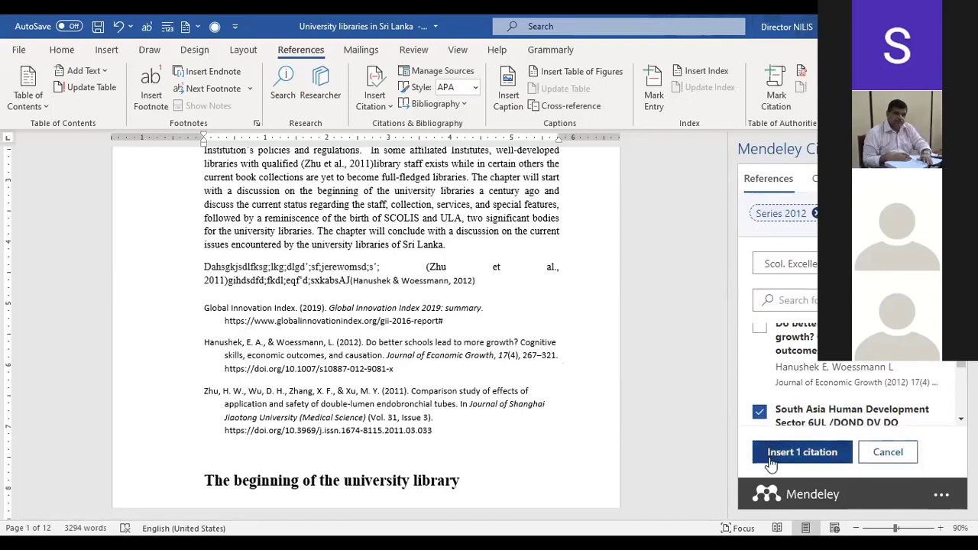
{"action": "left_click", "coordinate": [772, 459]}
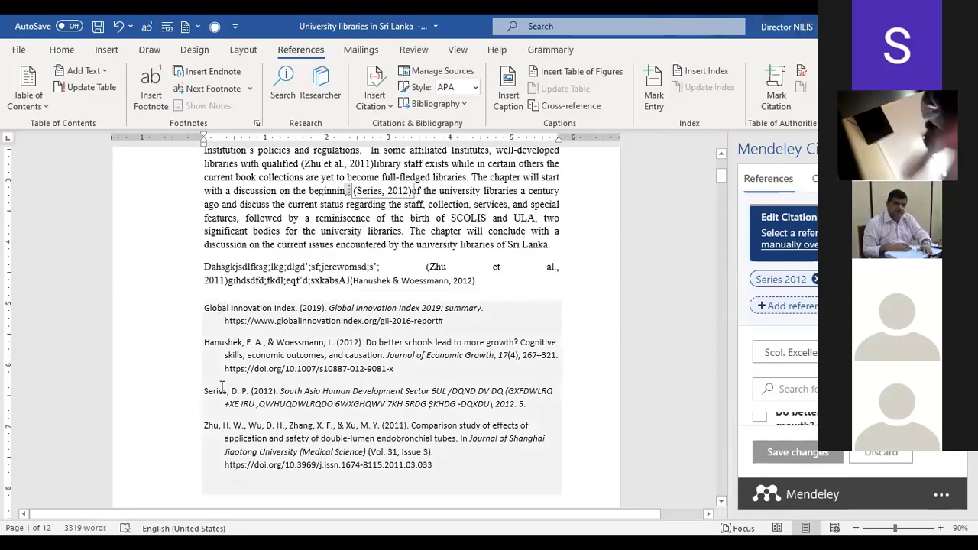
{"action": "left_click_drag", "start_coordinate": [203, 391], "coordinate": [240, 395]}
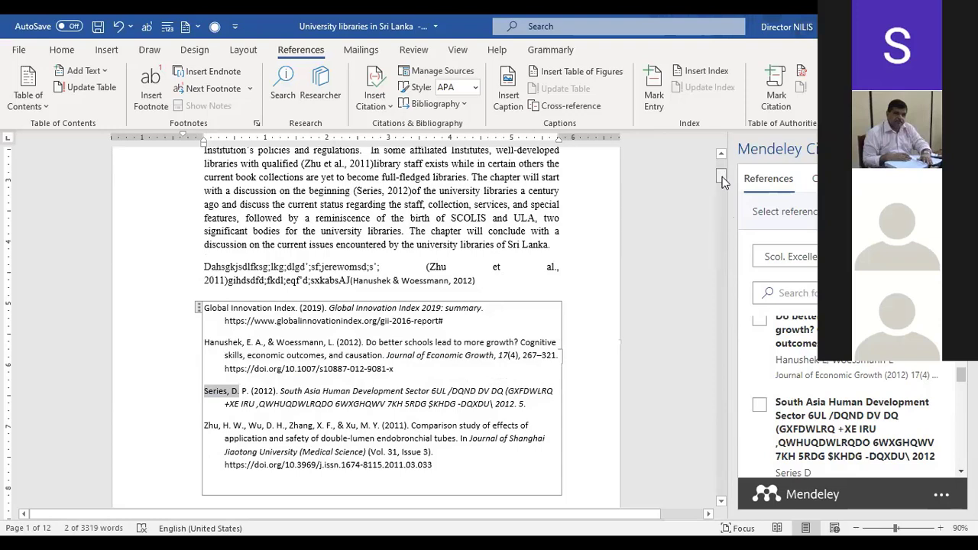
Add a space between the 2011 citation after "qualified" and the word "library" in the Introduction paragraph.
{"action": "left_click_drag", "start_coordinate": [722, 177], "coordinate": [722, 175]}
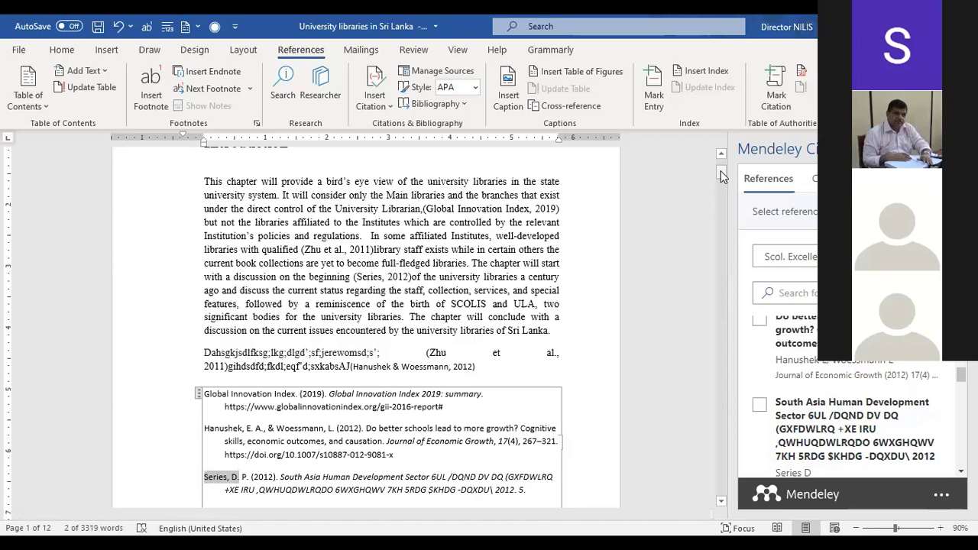
{"action": "left_click_drag", "start_coordinate": [720, 169], "coordinate": [721, 163]}
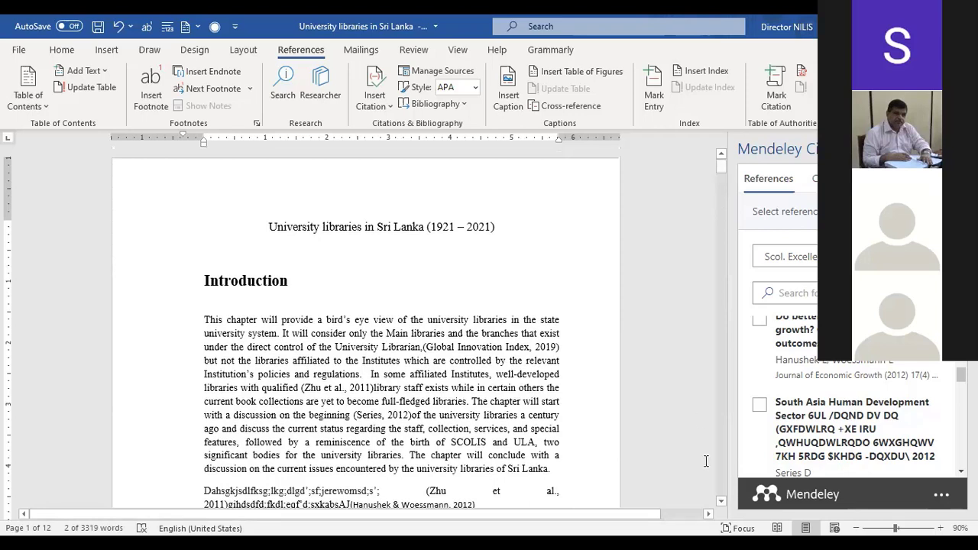
{"action": "scroll", "coordinate": [706, 461], "scroll_direction": "down", "scroll_amount": 1}
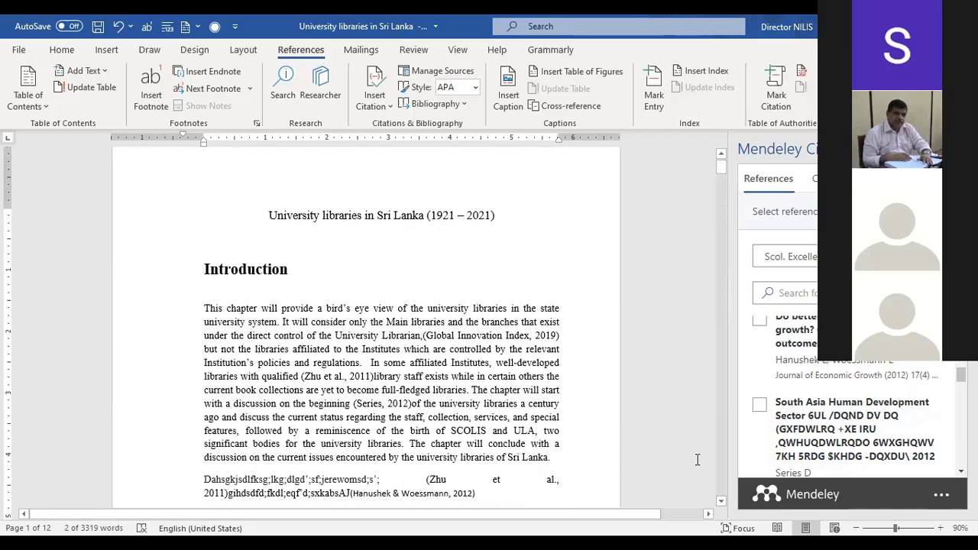
{"action": "scroll", "coordinate": [697, 460], "scroll_direction": "down", "scroll_amount": 1}
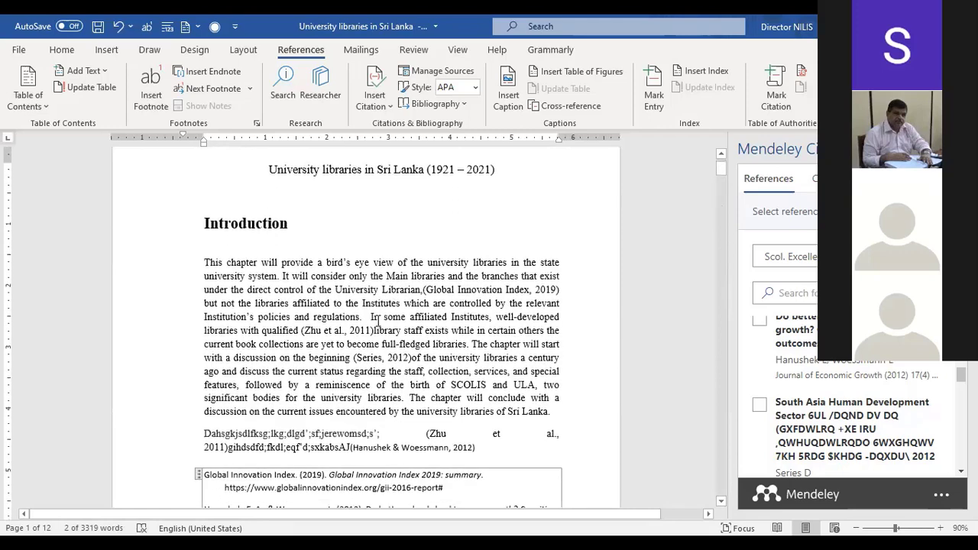
{"action": "left_click", "coordinate": [372, 330]}
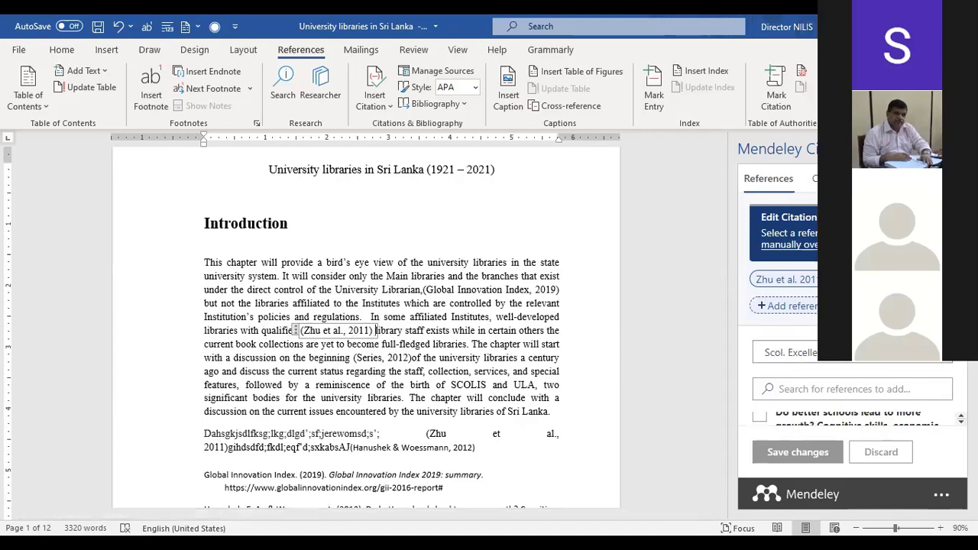
{"action": "left_click", "coordinate": [561, 371]}
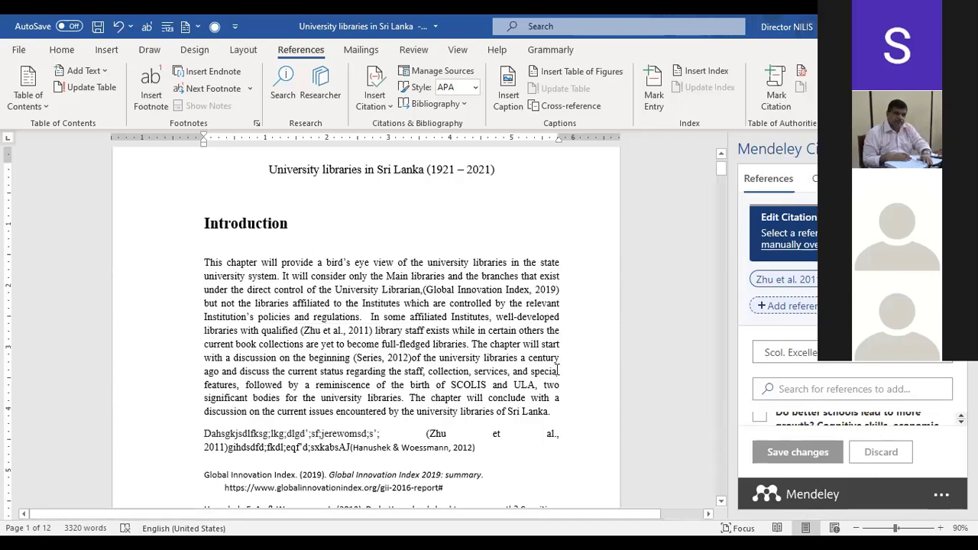
{"action": "left_click", "coordinate": [376, 332]}
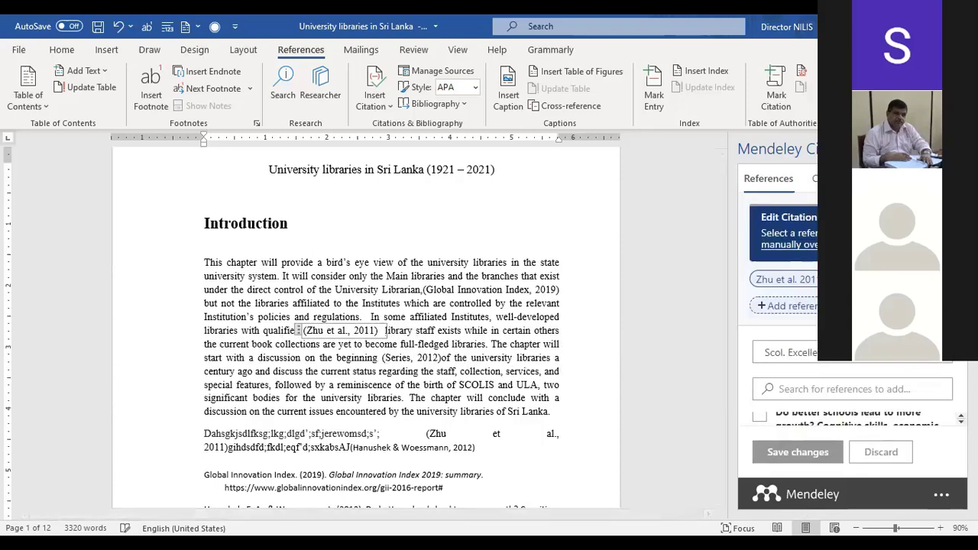
{"action": "key", "text": "BackSpace"}
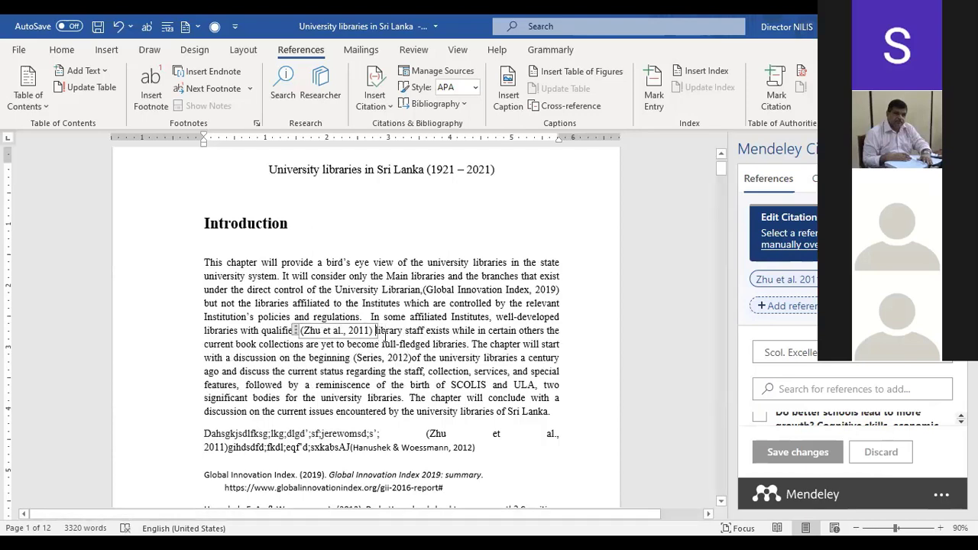
Cite the 2015 article "The Dilemmas of Ranking" directly before "library staff exists" in the Introduction paragraph.
{"action": "left_click", "coordinate": [389, 336]}
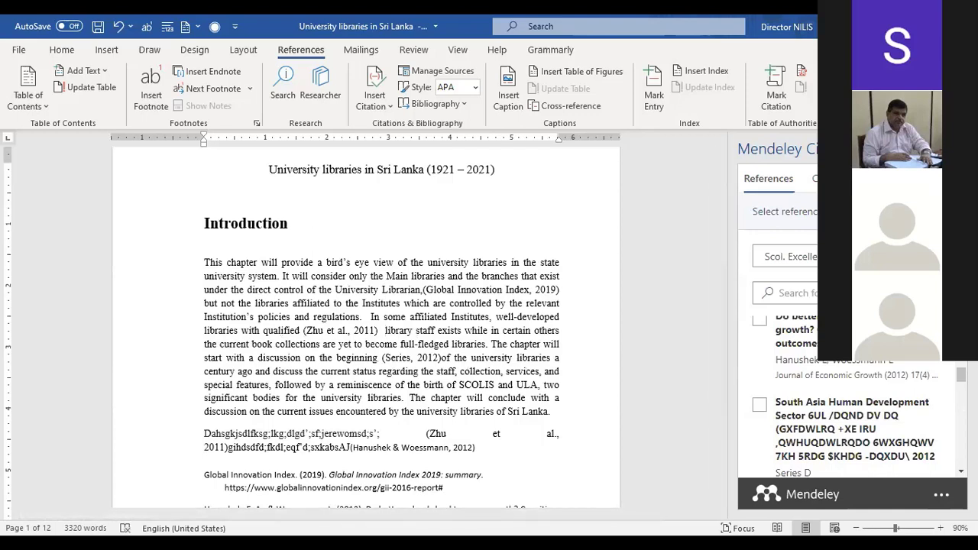
{"action": "scroll", "coordinate": [859, 397], "scroll_direction": "down", "scroll_amount": 2}
{"action": "scroll", "coordinate": [771, 356], "scroll_direction": "down", "scroll_amount": 3}
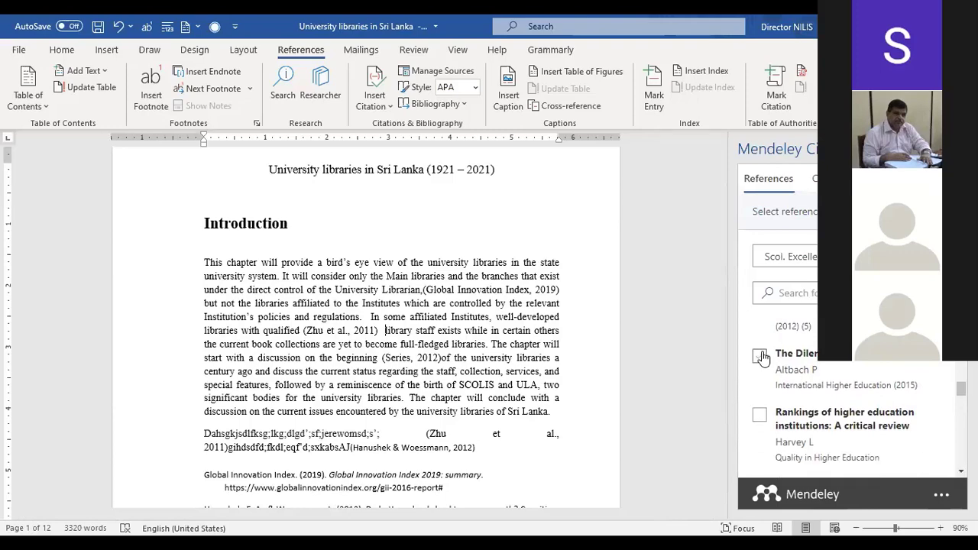
{"action": "left_click", "coordinate": [760, 356]}
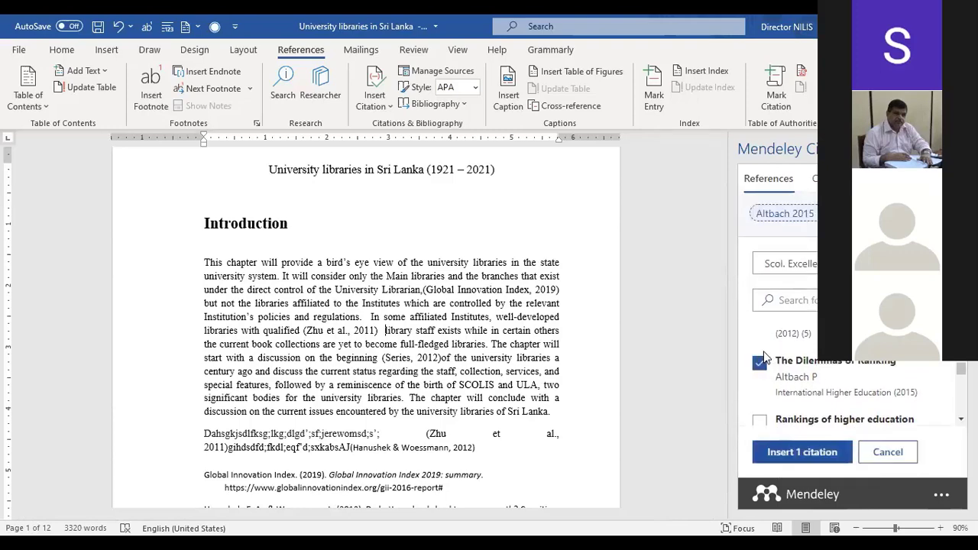
{"action": "left_click", "coordinate": [791, 457]}
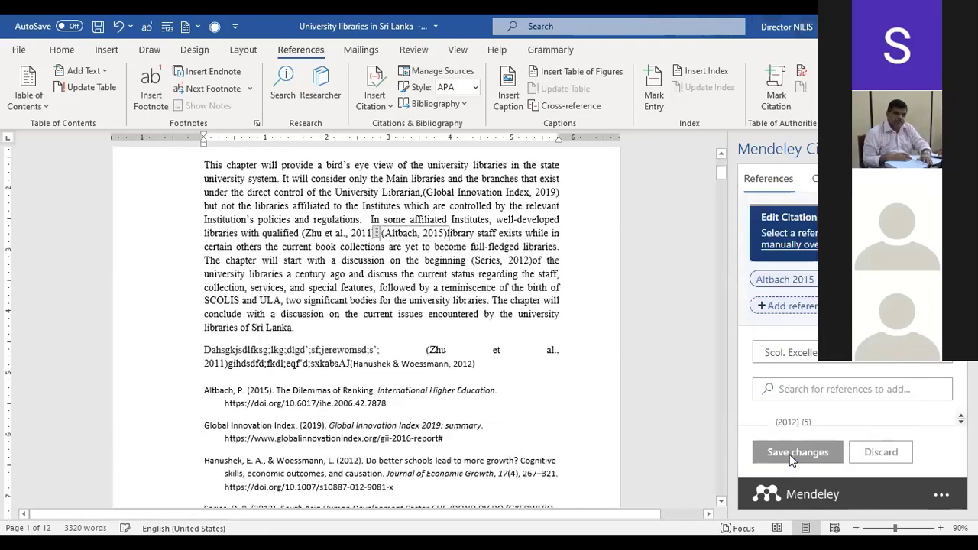
Add a space after the 2015 citation and cite the 2009 article "Research productivity : some paths less travelled" before "library staff".
{"action": "left_click", "coordinate": [461, 237]}
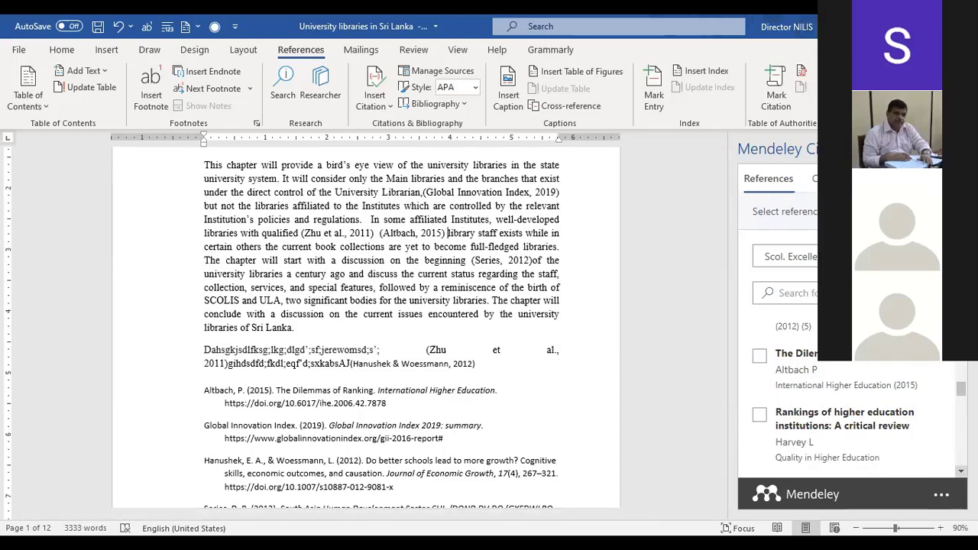
{"action": "left_click", "coordinate": [962, 471]}
{"action": "left_click_drag", "start_coordinate": [961, 472], "coordinate": [961, 472]}
{"action": "left_click", "coordinate": [759, 412]}
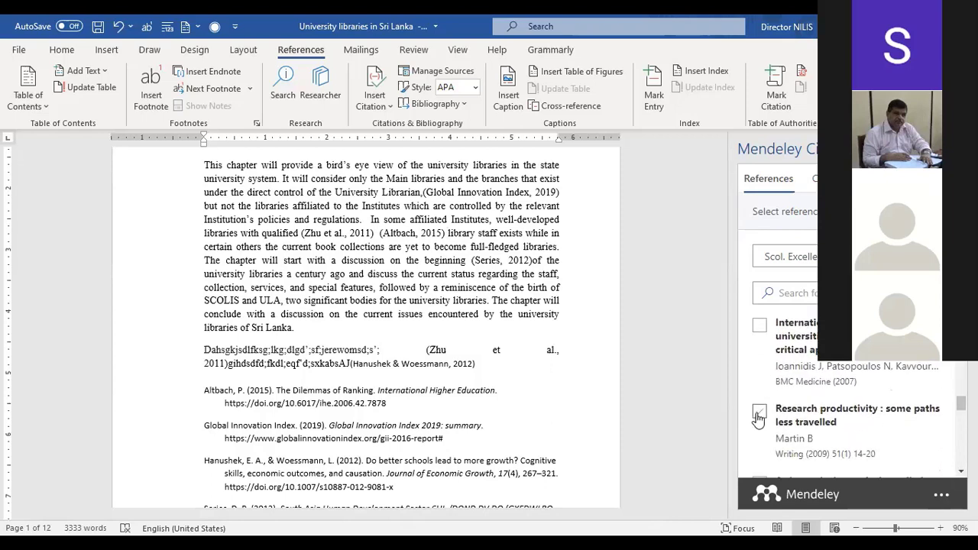
{"action": "left_click", "coordinate": [778, 453]}
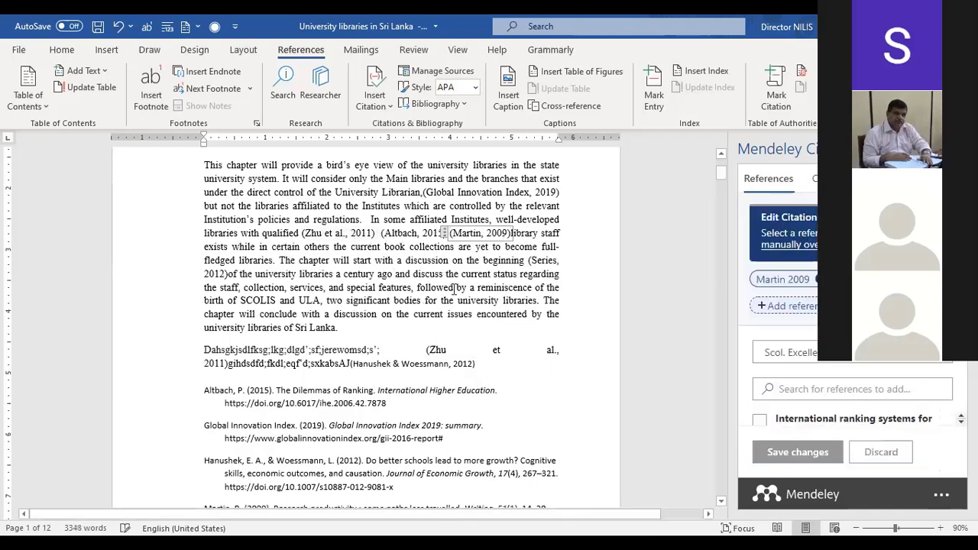
Highlight the three consecutive citations after "qualified", examine their entries in the bibliography, and look through the reference list.
{"action": "left_click", "coordinate": [604, 234]}
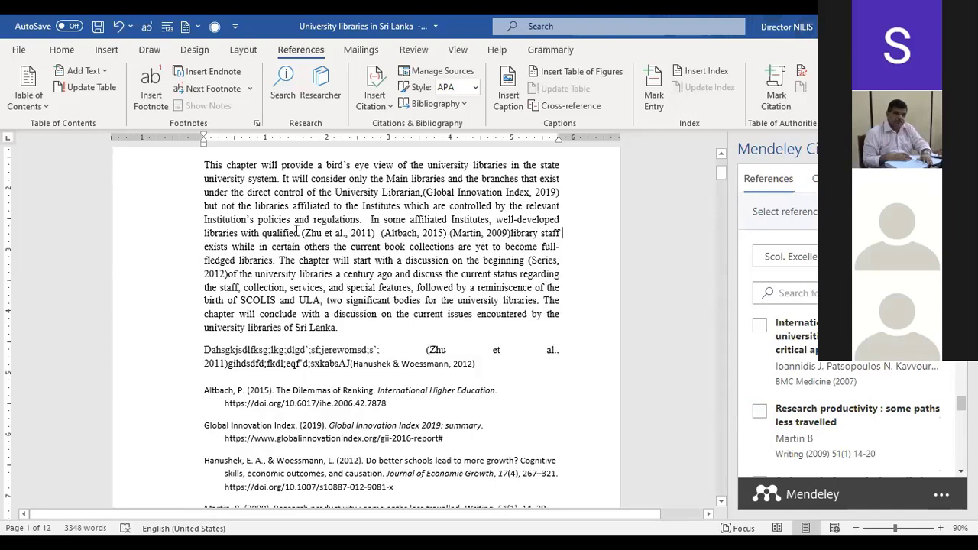
{"action": "left_click_drag", "start_coordinate": [303, 234], "coordinate": [491, 239]}
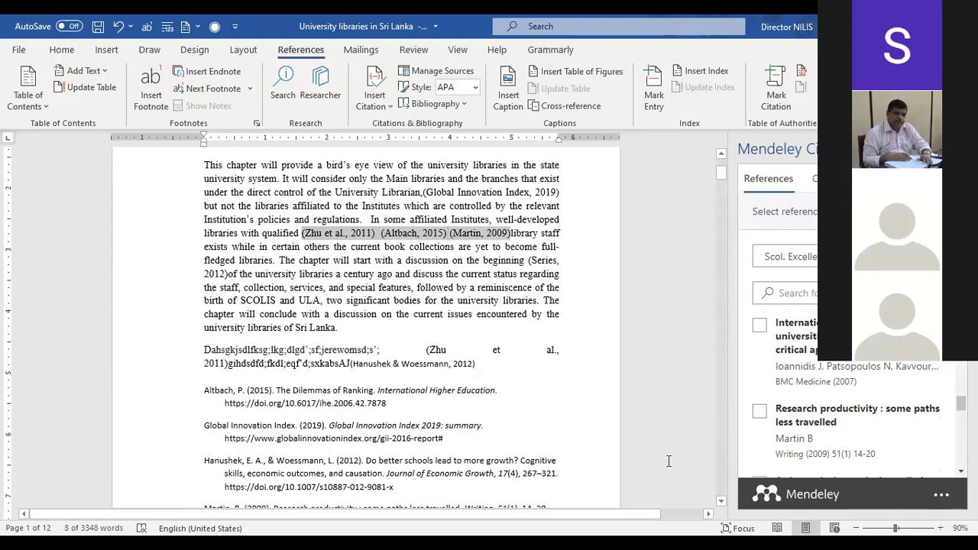
{"action": "scroll", "coordinate": [669, 461], "scroll_direction": "down", "scroll_amount": 3}
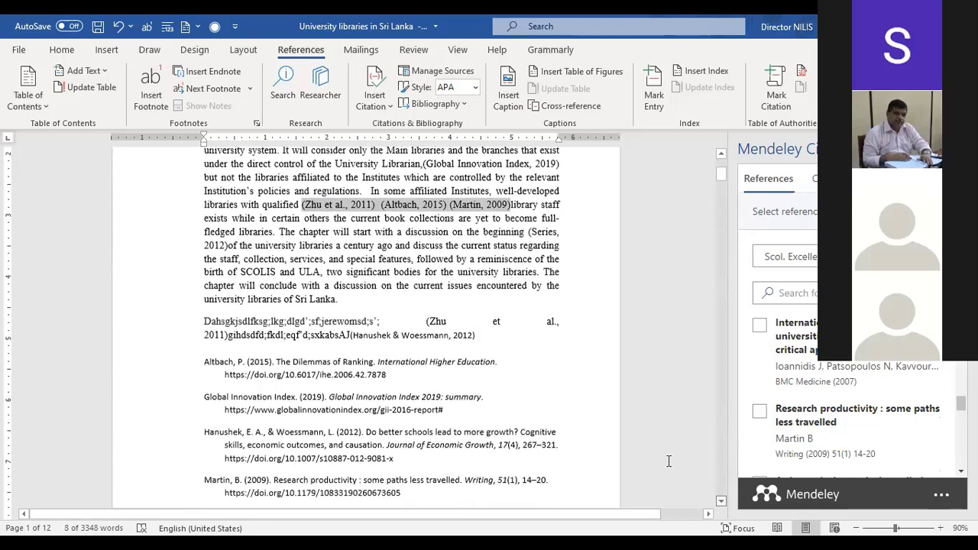
{"action": "scroll", "coordinate": [671, 458], "scroll_direction": "down", "scroll_amount": 1}
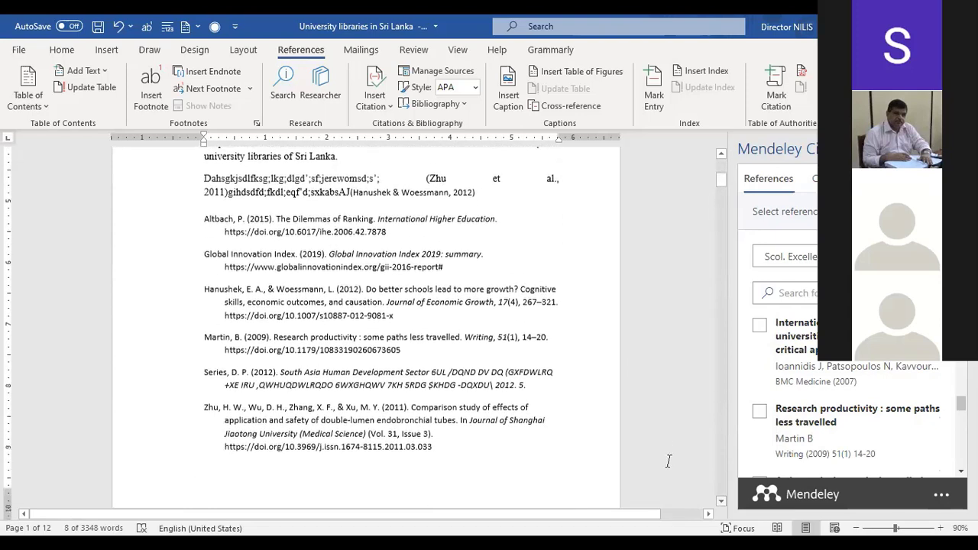
{"action": "left_click", "coordinate": [720, 157]}
{"action": "left_click_drag", "start_coordinate": [719, 157], "coordinate": [720, 164]}
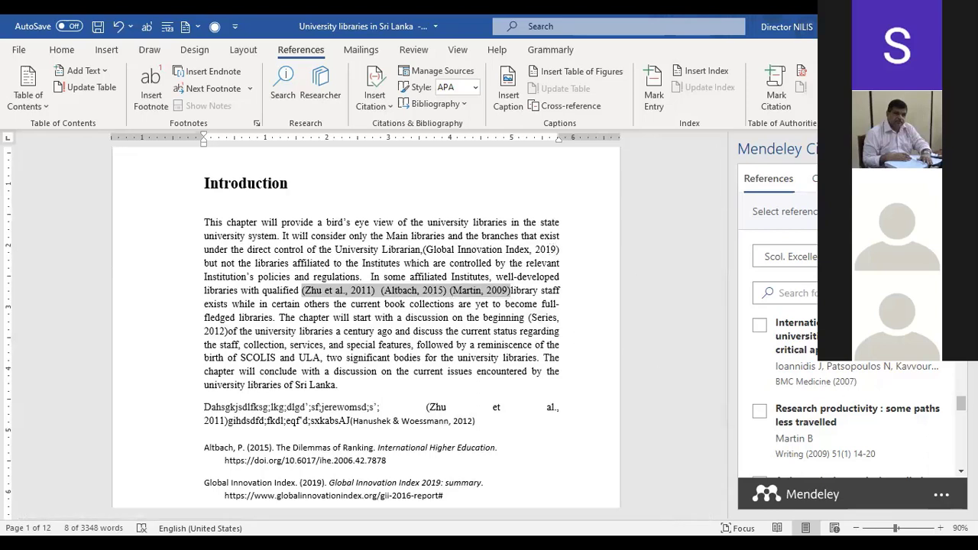
{"action": "scroll", "coordinate": [849, 389], "scroll_direction": "down", "scroll_amount": 5}
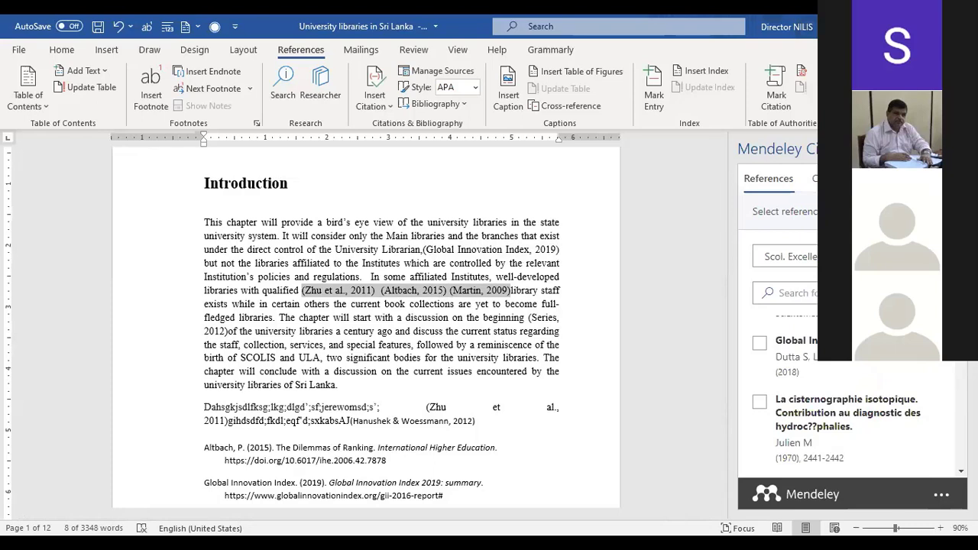
Change the document's citation style to IEEE and review the numbered citations and bibliography.
{"action": "left_click", "coordinate": [839, 178]}
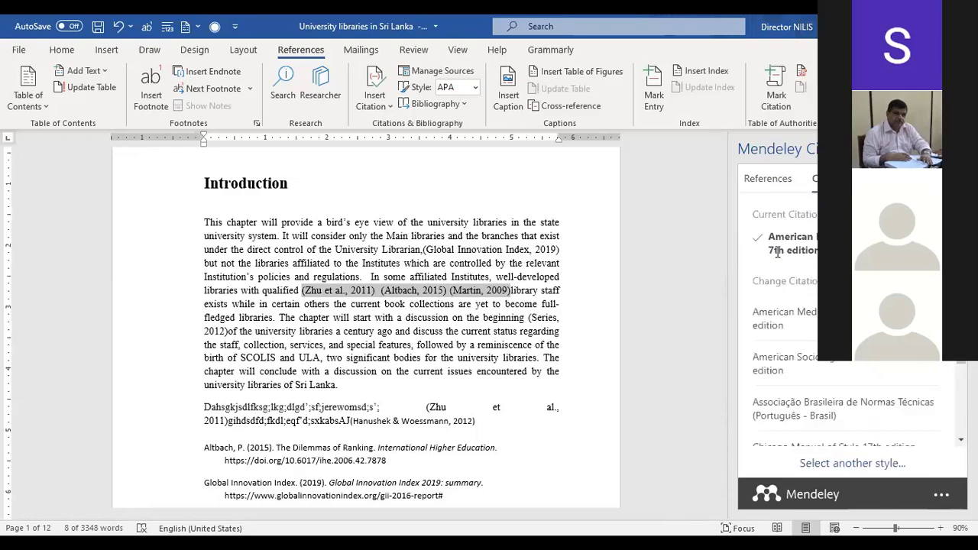
{"action": "scroll", "coordinate": [848, 367], "scroll_direction": "down", "scroll_amount": 3}
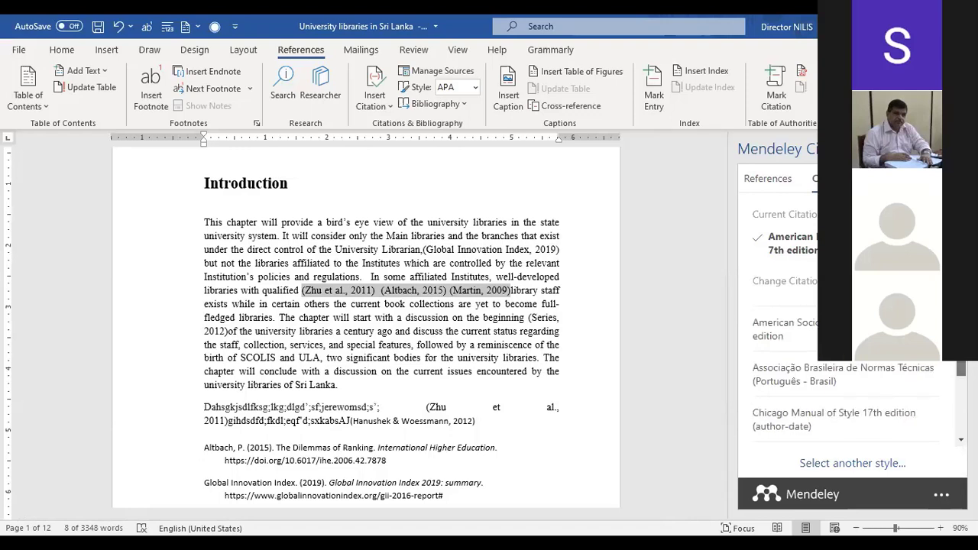
{"action": "scroll", "coordinate": [848, 366], "scroll_direction": "down", "scroll_amount": 2}
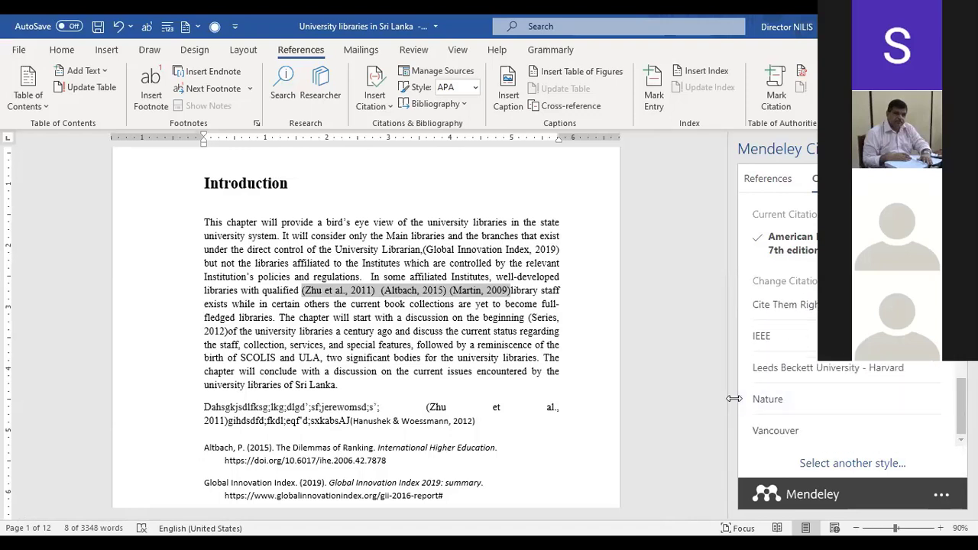
{"action": "left_click", "coordinate": [759, 343]}
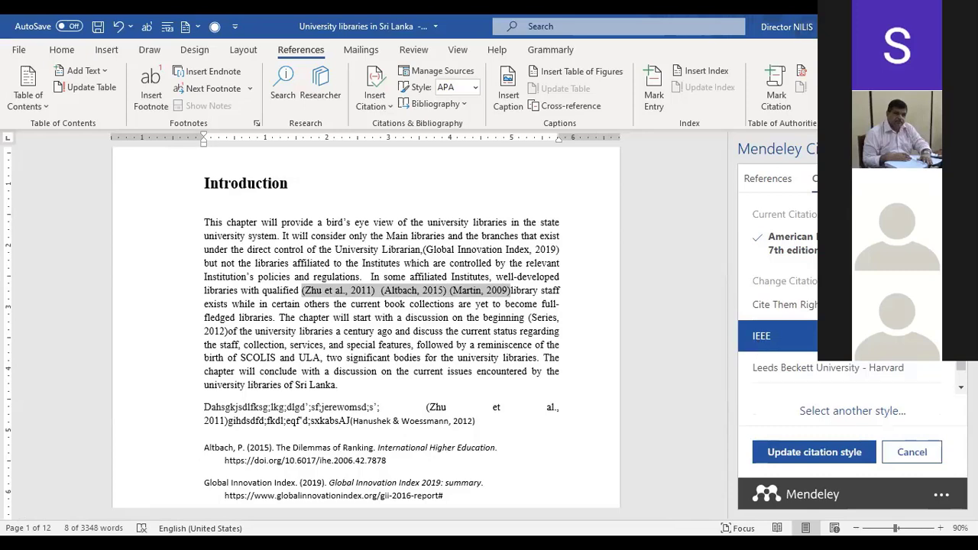
{"action": "left_click", "coordinate": [814, 453]}
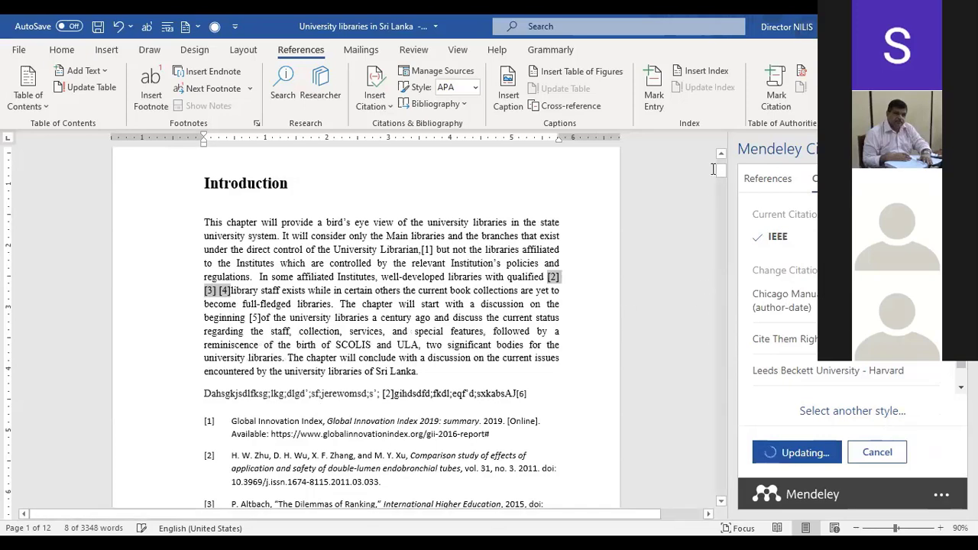
{"action": "left_click_drag", "start_coordinate": [717, 169], "coordinate": [716, 174]}
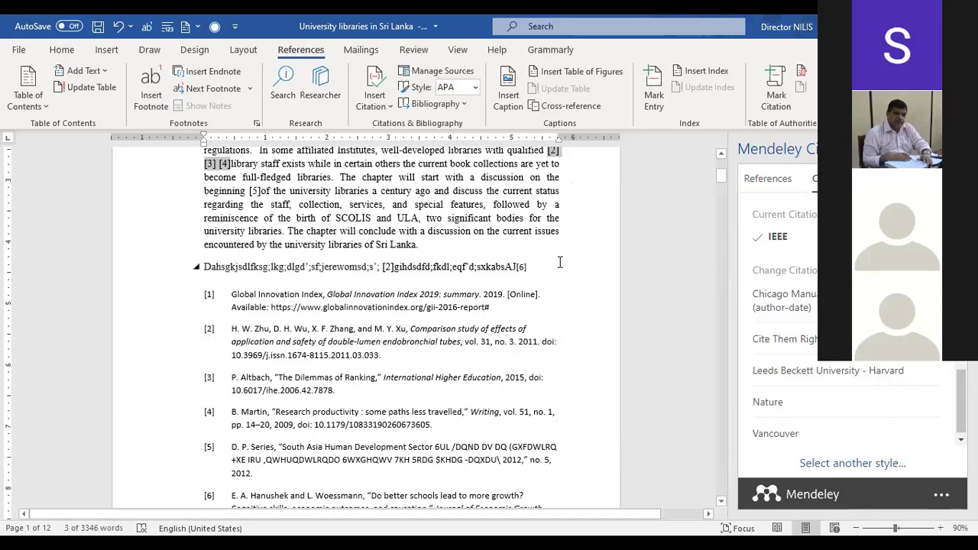
{"action": "left_click", "coordinate": [720, 155]}
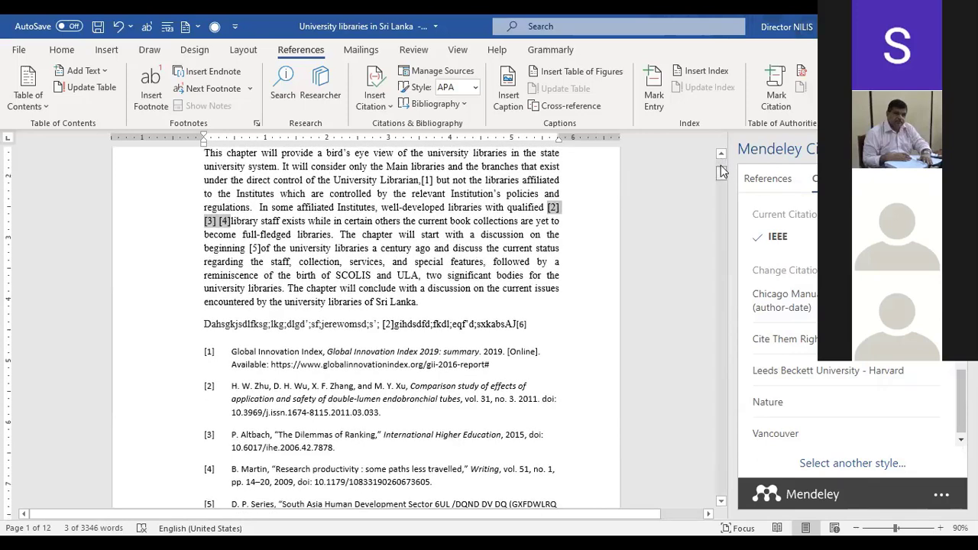
{"action": "left_click_drag", "start_coordinate": [722, 171], "coordinate": [722, 165]}
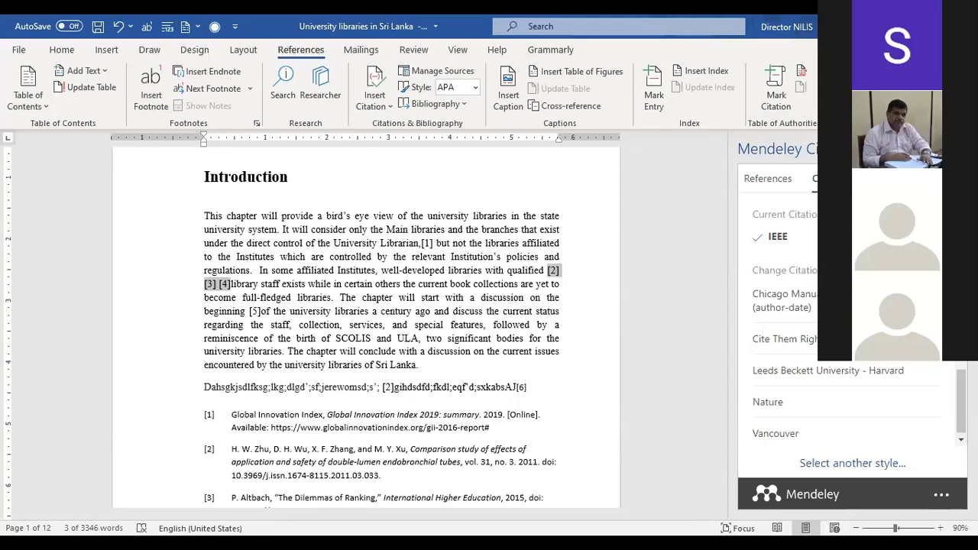
Switch the document's citation style back to American Psychological Association 7th edition.
{"action": "scroll", "coordinate": [826, 371], "scroll_direction": "up", "scroll_amount": 5}
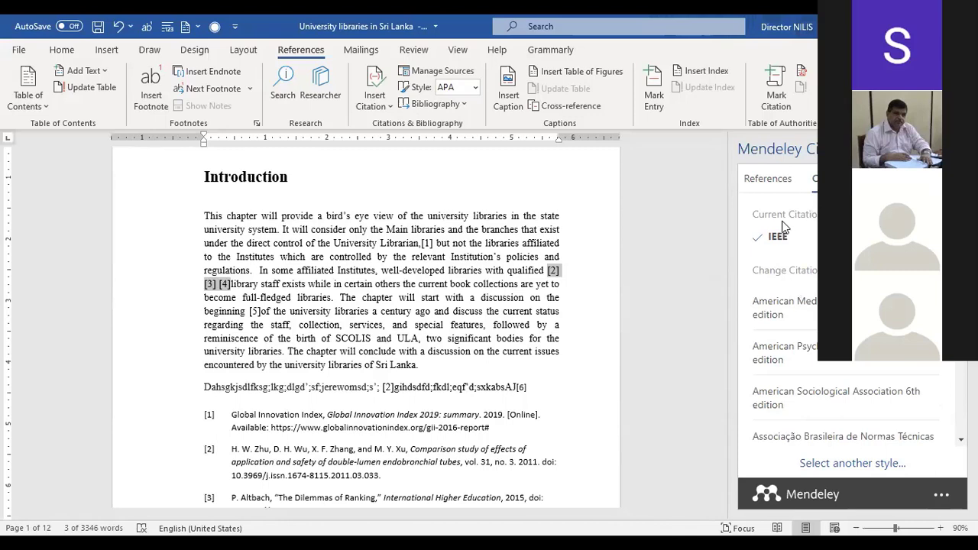
{"action": "left_click", "coordinate": [442, 310]}
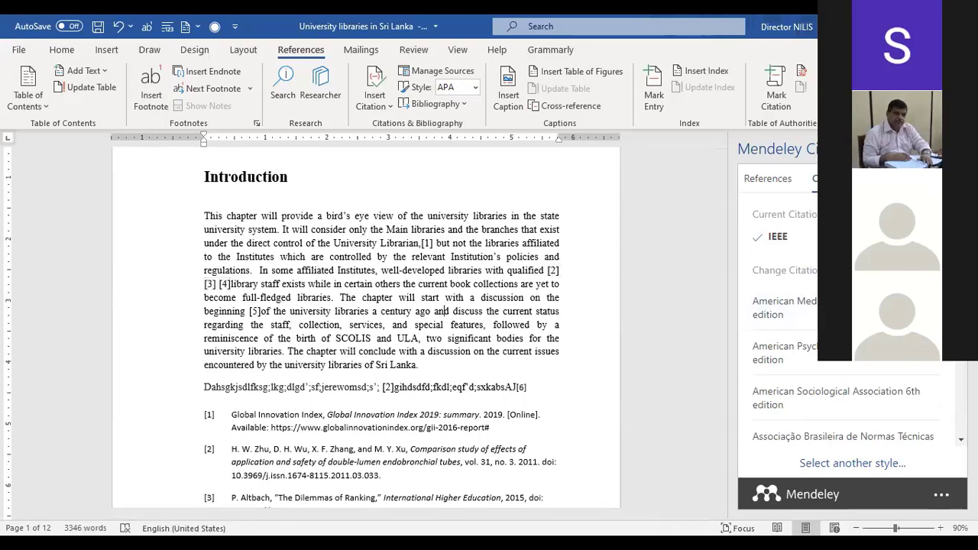
{"action": "left_click", "coordinate": [833, 353]}
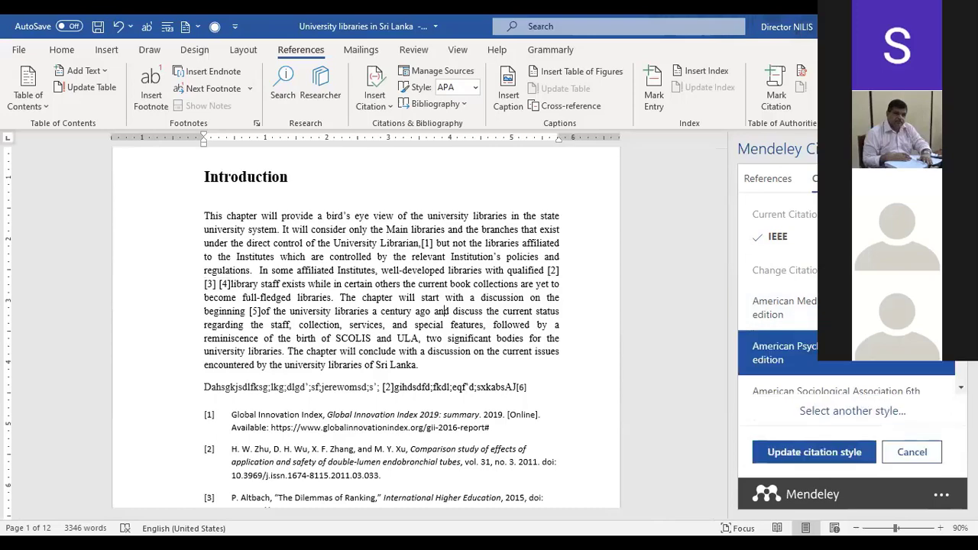
{"action": "left_click", "coordinate": [801, 451]}
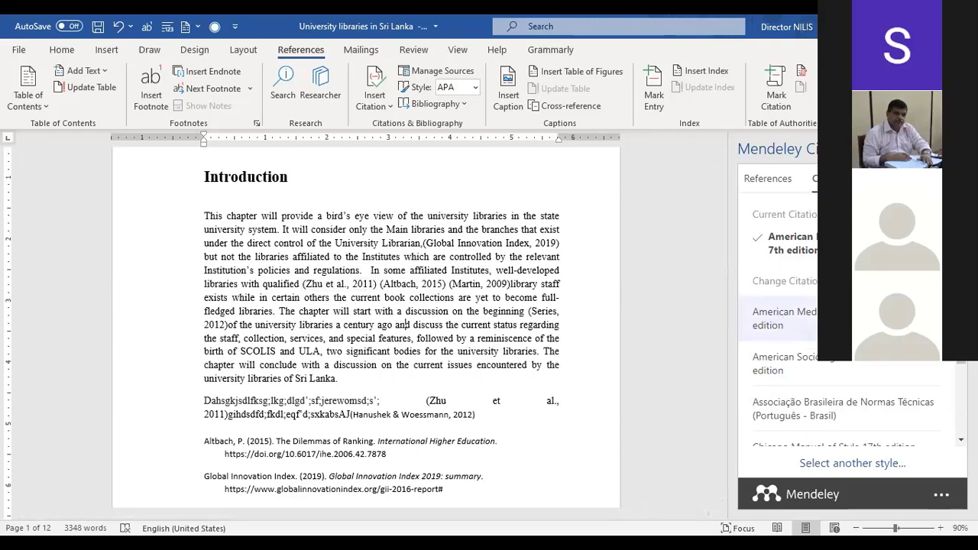
Delete the closing parenthesis of the 2011 citation and the opening parenthesis of the adjacent 2015 citation after "qualified".
{"action": "left_click", "coordinate": [375, 285]}
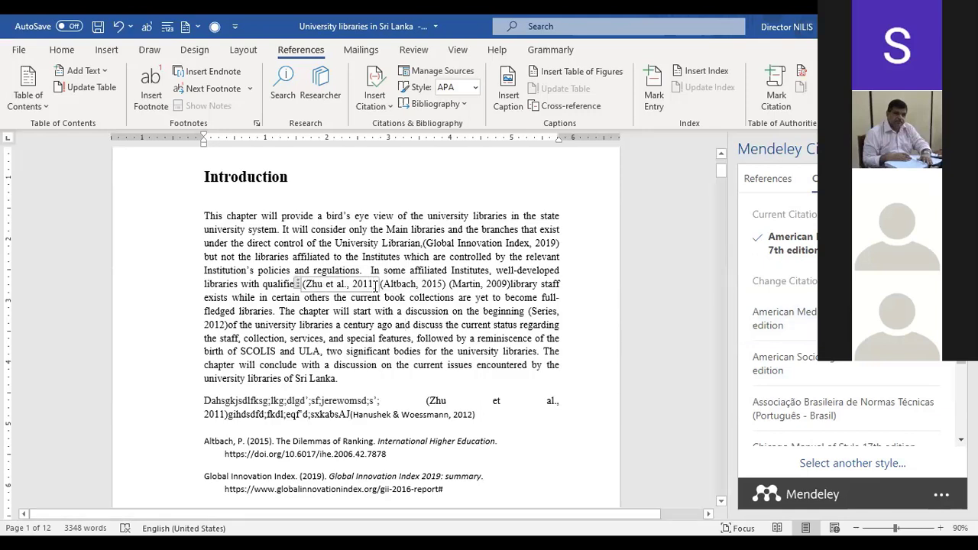
{"action": "key", "text": "BackSpace"}
{"action": "key", "text": "Right"}
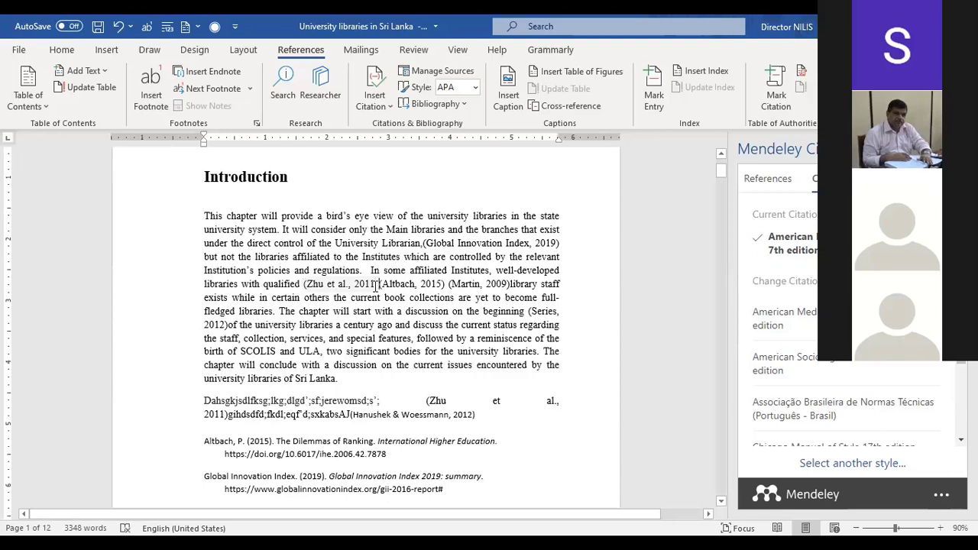
{"action": "left_click", "coordinate": [374, 285]}
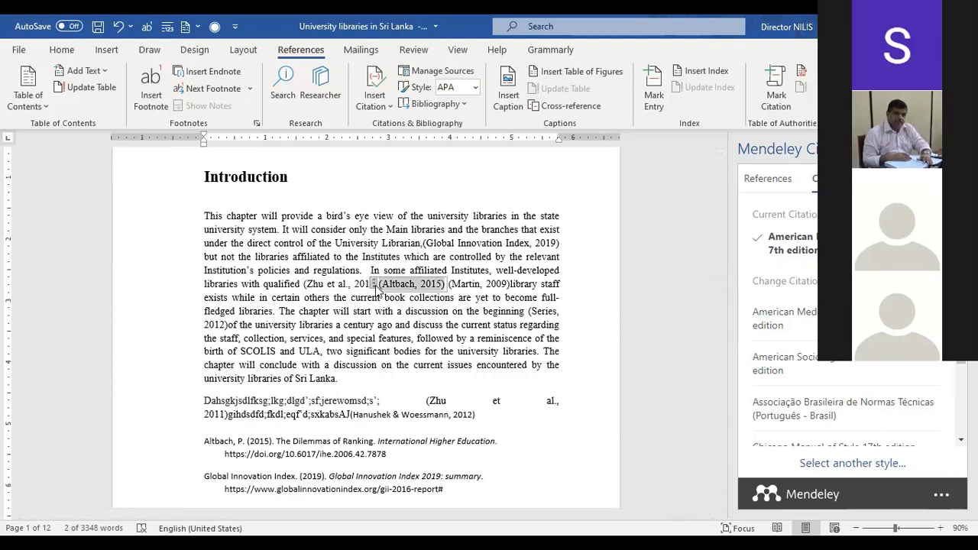
{"action": "left_click", "coordinate": [385, 285]}
{"action": "key", "text": "BackSpace"}
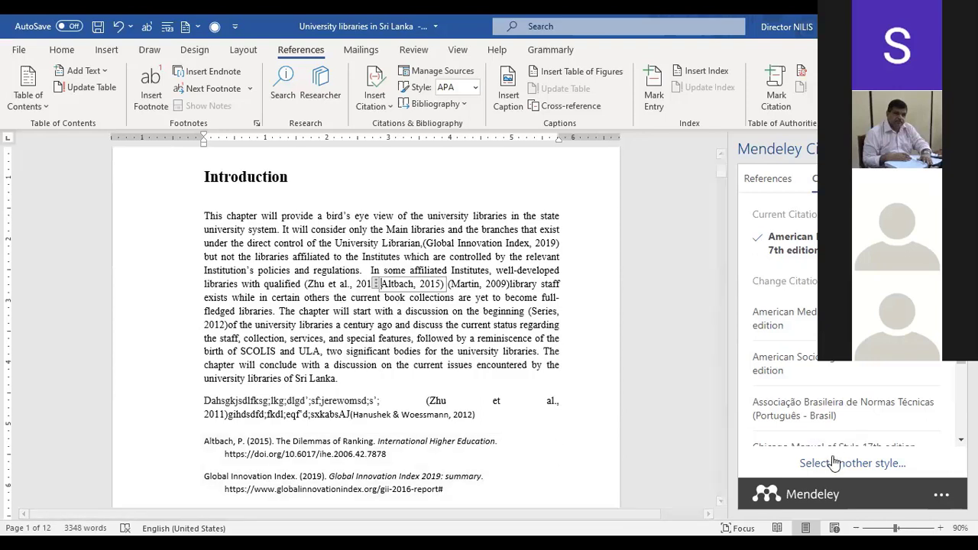
Highlight the consecutive citations after "qualified" and examine them against the bibliography entries below.
{"action": "mouse_move", "coordinate": [961, 340]}
{"action": "left_mouse_down"}
{"action": "mouse_move", "coordinate": [961, 412]}
{"action": "mouse_move", "coordinate": [961, 340]}
{"action": "left_mouse_up"}
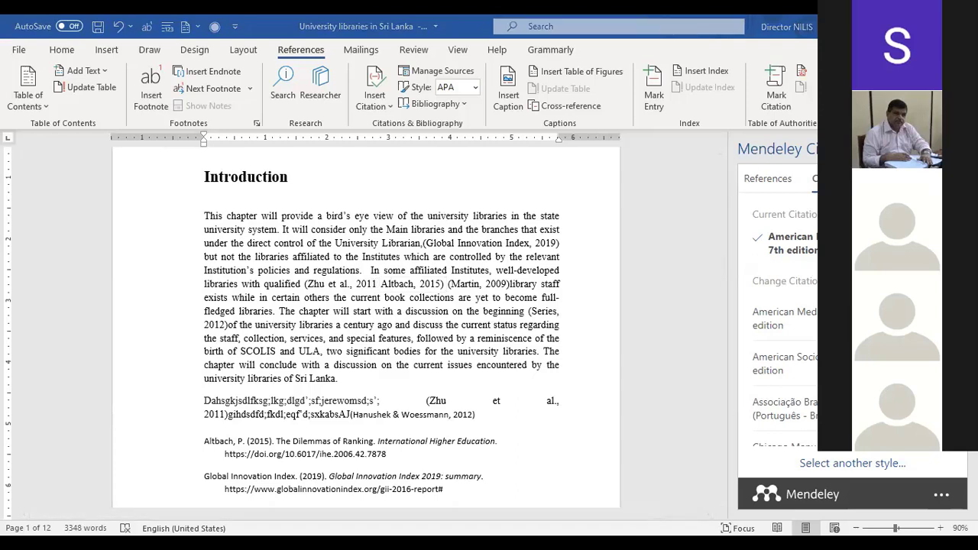
{"action": "left_click", "coordinate": [697, 398]}
{"action": "scroll", "coordinate": [415, 328], "scroll_direction": "down", "scroll_amount": 1}
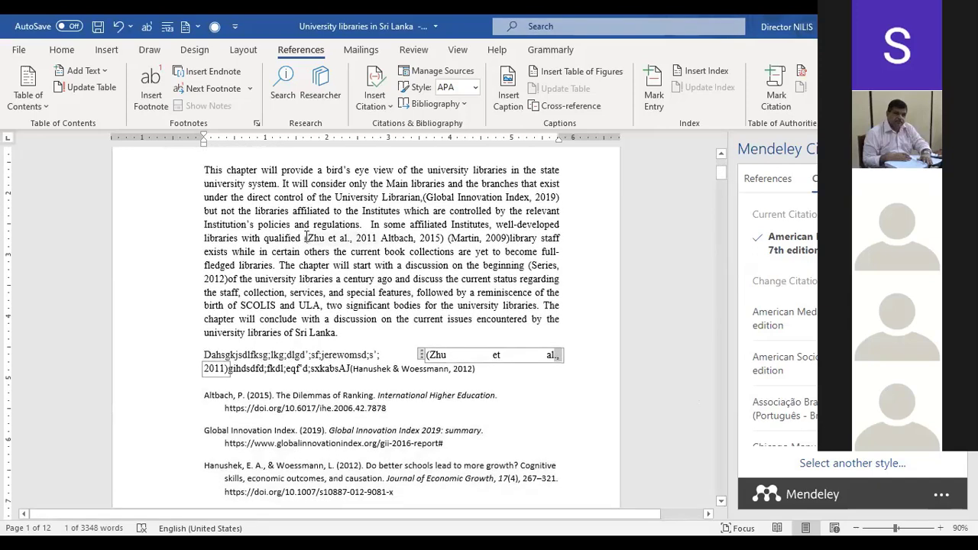
{"action": "left_click_drag", "start_coordinate": [306, 238], "coordinate": [508, 239]}
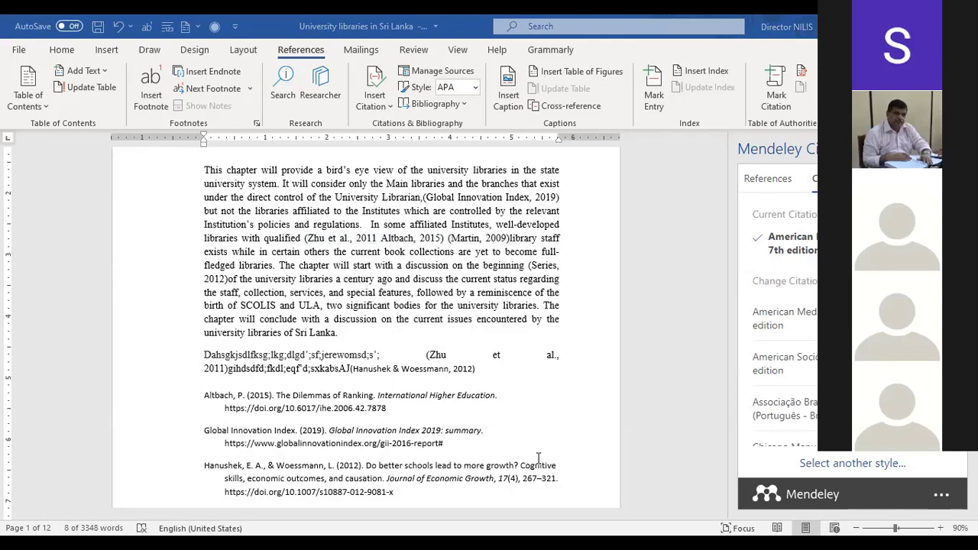
{"action": "left_click", "coordinate": [587, 426]}
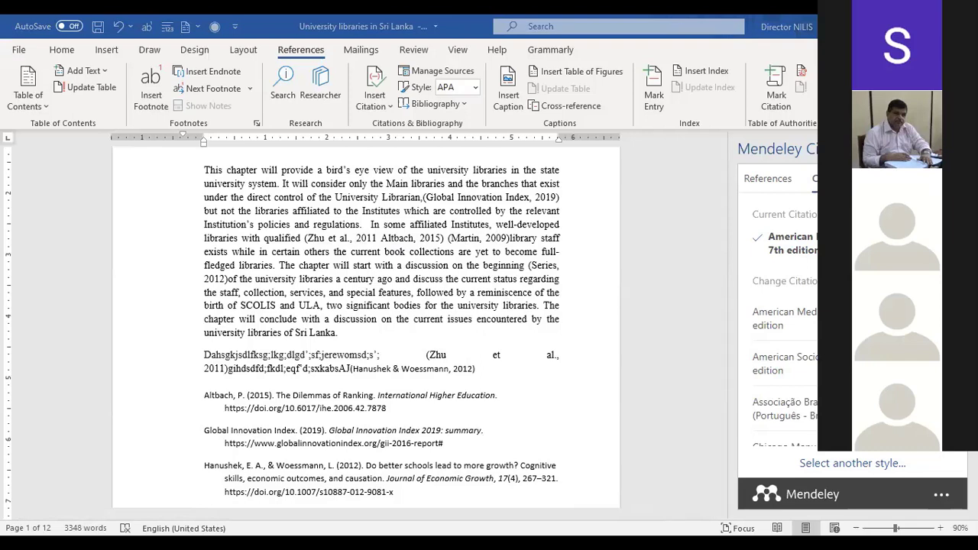
{"action": "left_click", "coordinate": [559, 466]}
{"action": "scroll", "coordinate": [784, 366], "scroll_direction": "down", "scroll_amount": 1}
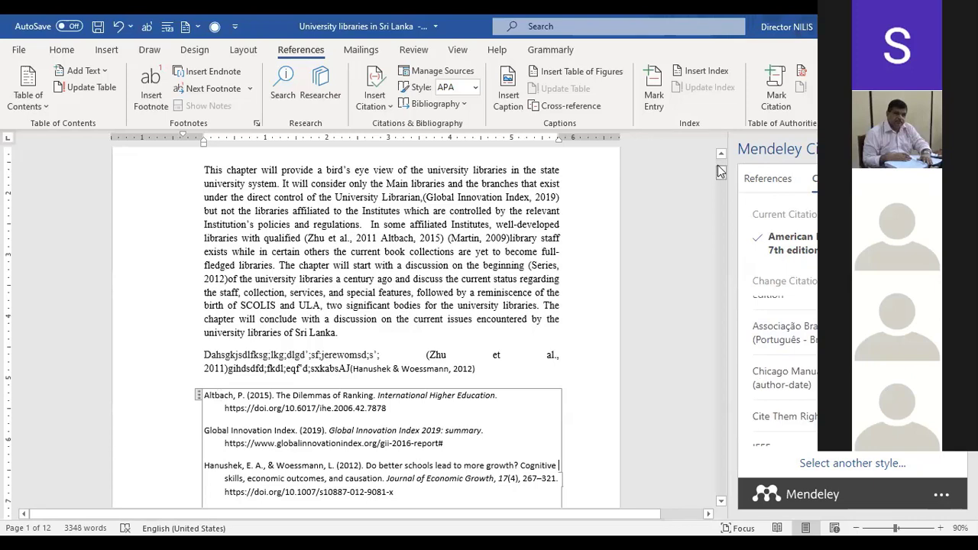
{"action": "left_click_drag", "start_coordinate": [718, 169], "coordinate": [718, 170]}
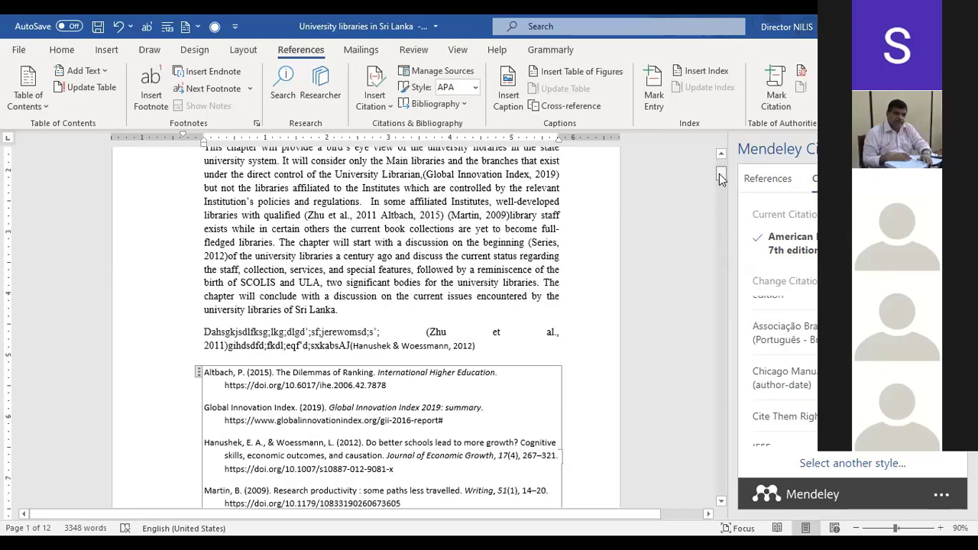
{"action": "left_click_drag", "start_coordinate": [719, 173], "coordinate": [719, 174]}
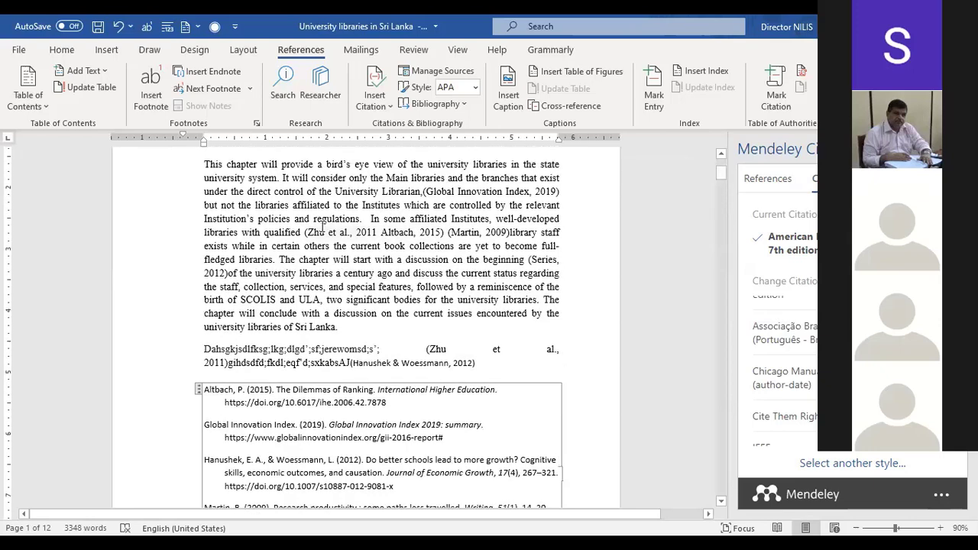
{"action": "left_click_drag", "start_coordinate": [308, 233], "coordinate": [497, 231]}
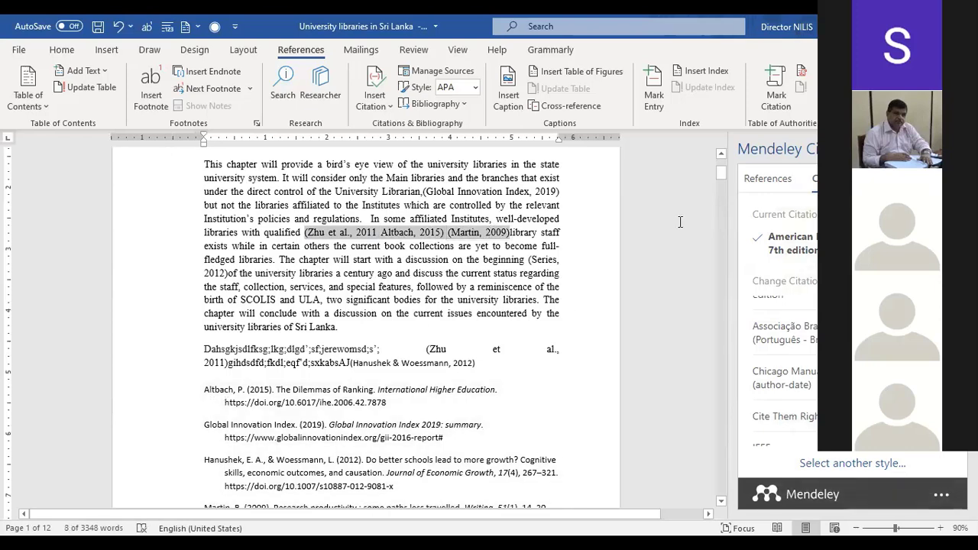
{"action": "mouse_move", "coordinate": [722, 174]}
{"action": "left_mouse_down"}
{"action": "mouse_move", "coordinate": [724, 191]}
{"action": "mouse_move", "coordinate": [720, 170]}
{"action": "left_mouse_up"}
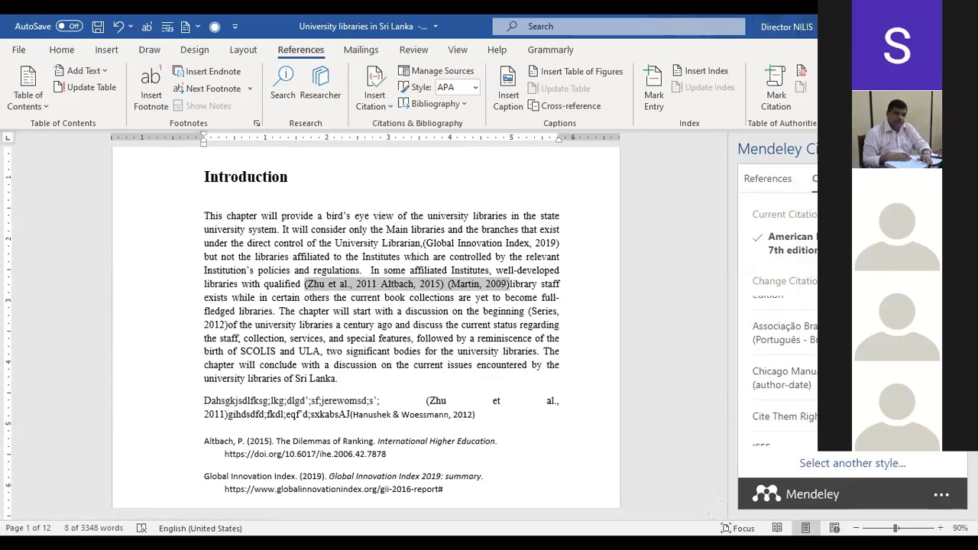
{"action": "left_click", "coordinate": [711, 249]}
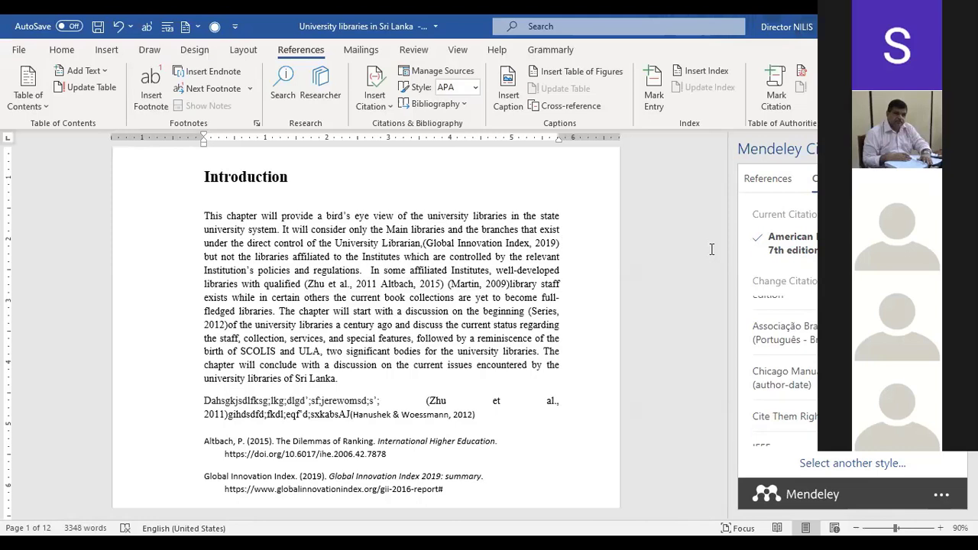
Add a space between the 2009 citation and "library staff", and delete the stray characters before "certain" in the Introduction paragraph.
{"action": "left_click", "coordinate": [511, 284]}
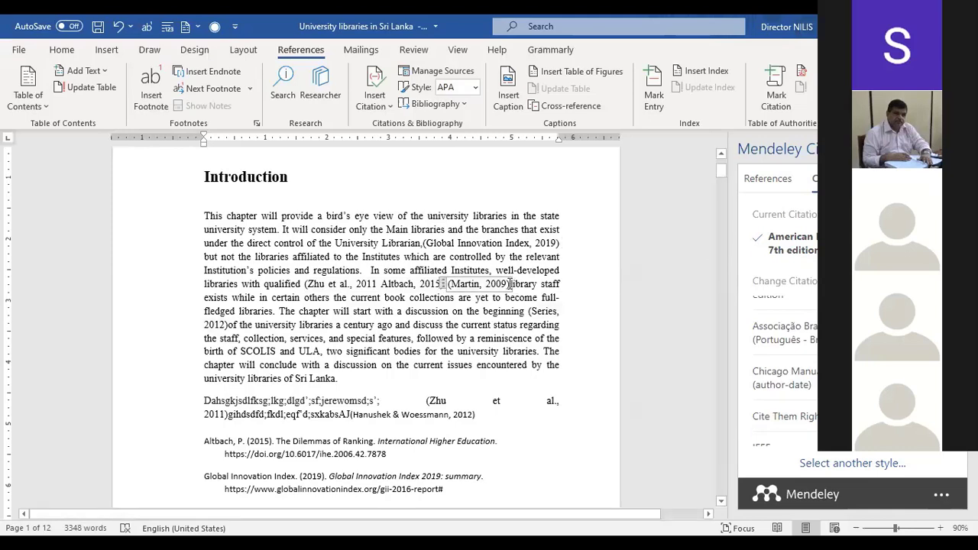
{"action": "left_click", "coordinate": [305, 284]}
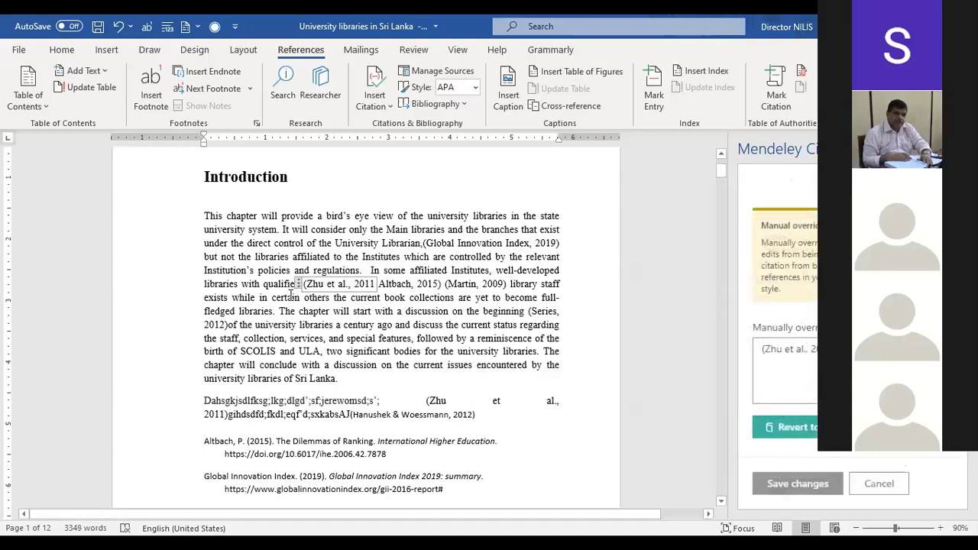
{"action": "left_click", "coordinate": [270, 297]}
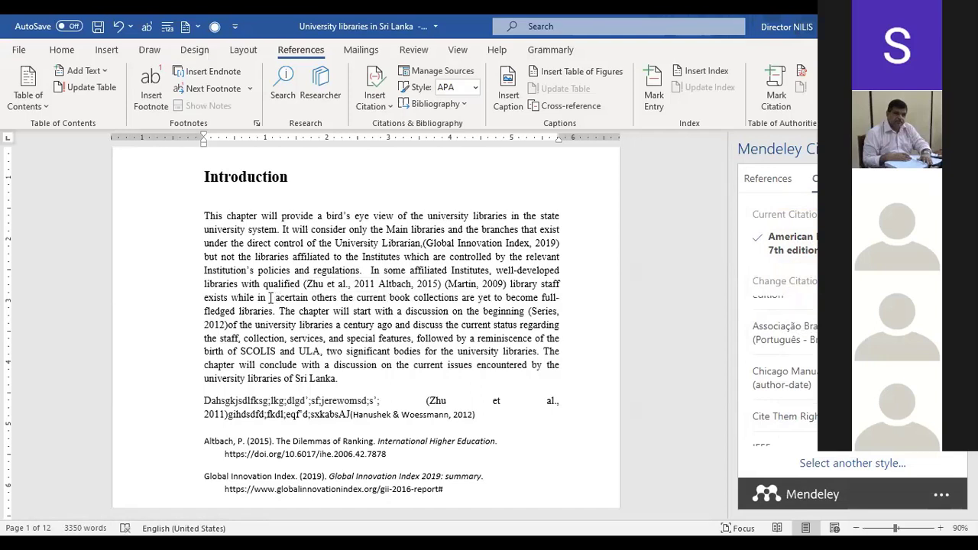
{"action": "key", "text": "BackSpace"}
{"action": "key", "text": "BackSpace"}
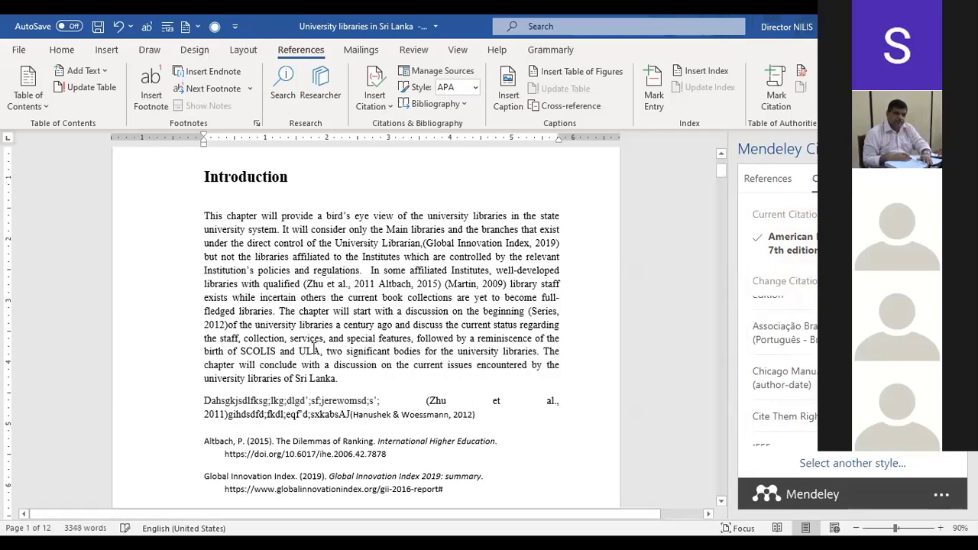
Start a new paragraph below the Introduction paragraph, after a blank line, with the words "According to".
{"action": "key", "text": "Return"}
{"action": "key", "text": "Return"}
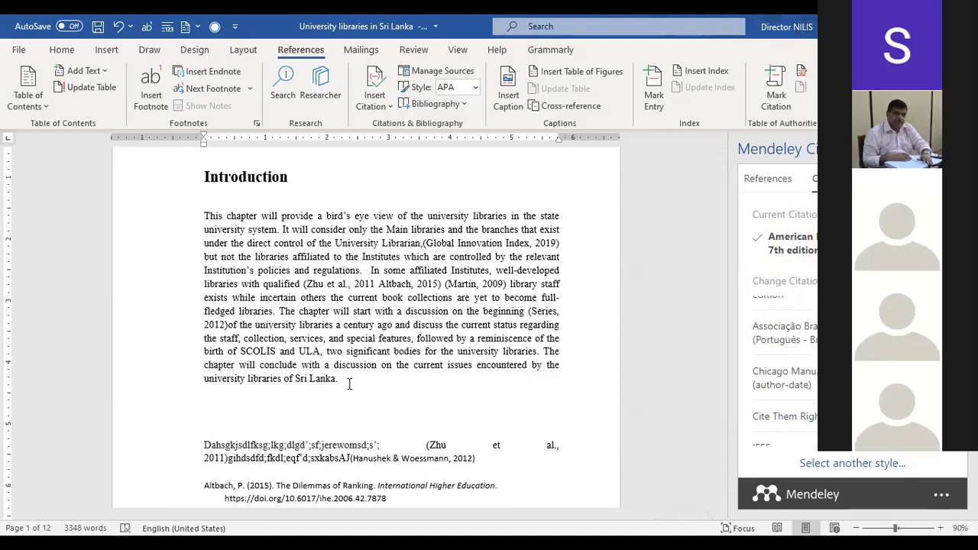
{"action": "type", "text": "aCCORDING to"}
Insert a citation of the 1970 reference "La cisternographie isotopique" from the Scol. Excellence collection after "According to".
{"action": "scroll", "coordinate": [780, 343], "scroll_direction": "down", "scroll_amount": 1}
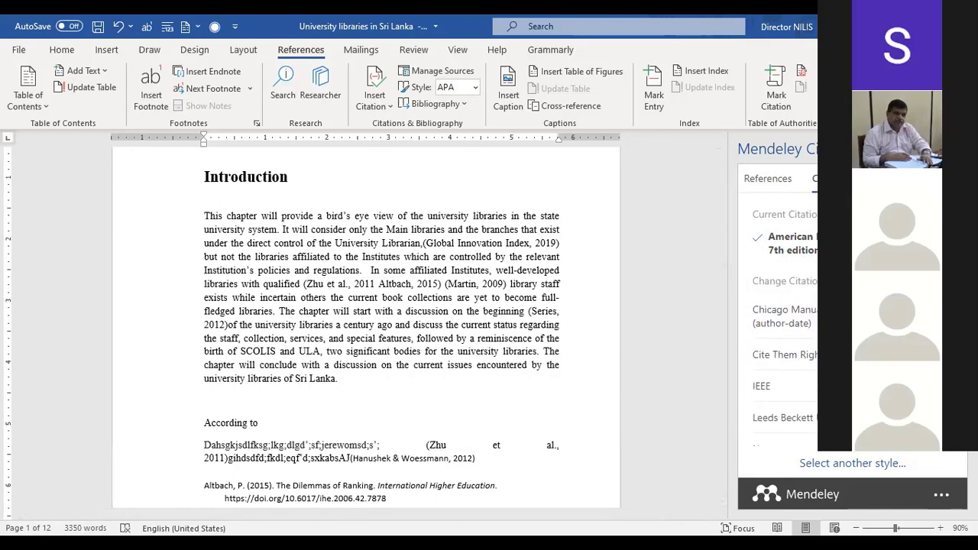
{"action": "left_click", "coordinate": [770, 179]}
{"action": "scroll", "coordinate": [795, 397], "scroll_direction": "down", "scroll_amount": 5}
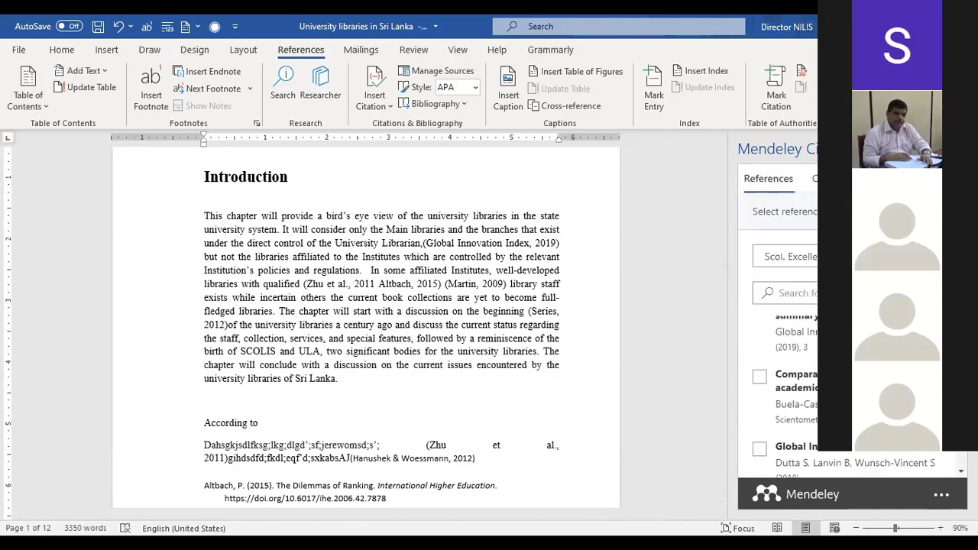
{"action": "scroll", "coordinate": [795, 382], "scroll_direction": "up", "scroll_amount": 2}
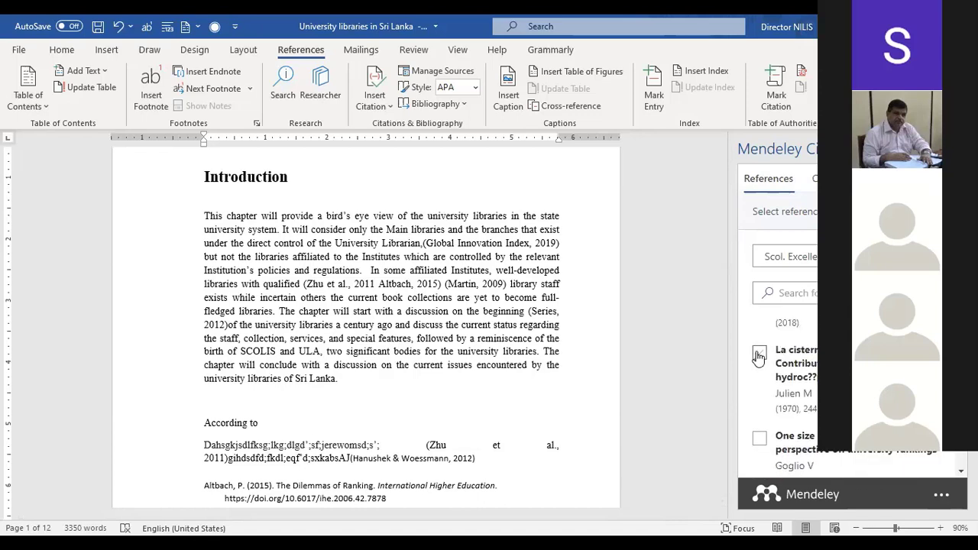
{"action": "left_click", "coordinate": [759, 355]}
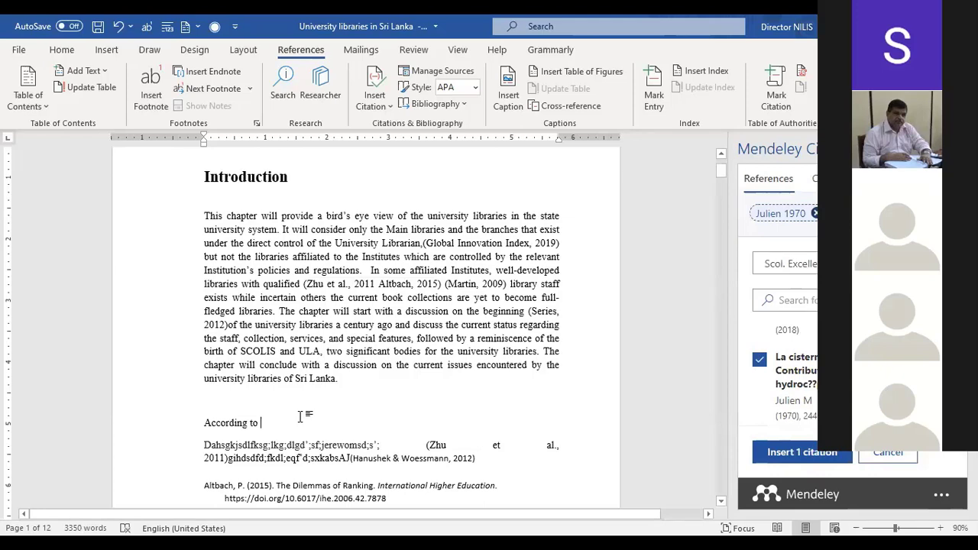
{"action": "left_click", "coordinate": [779, 452]}
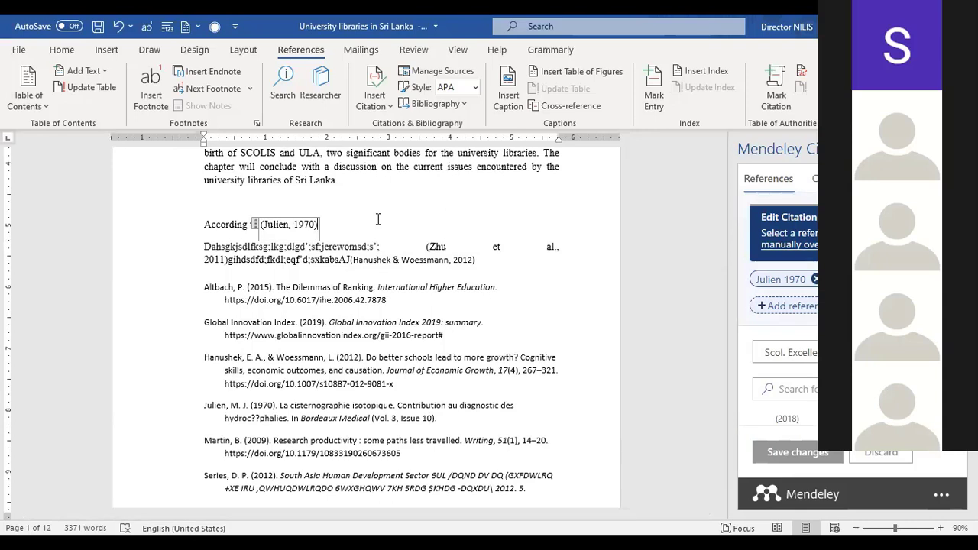
Add the cited author's surname between "According to" and the 1970 citation, keeping a single space before the citation.
{"action": "left_click", "coordinate": [255, 231]}
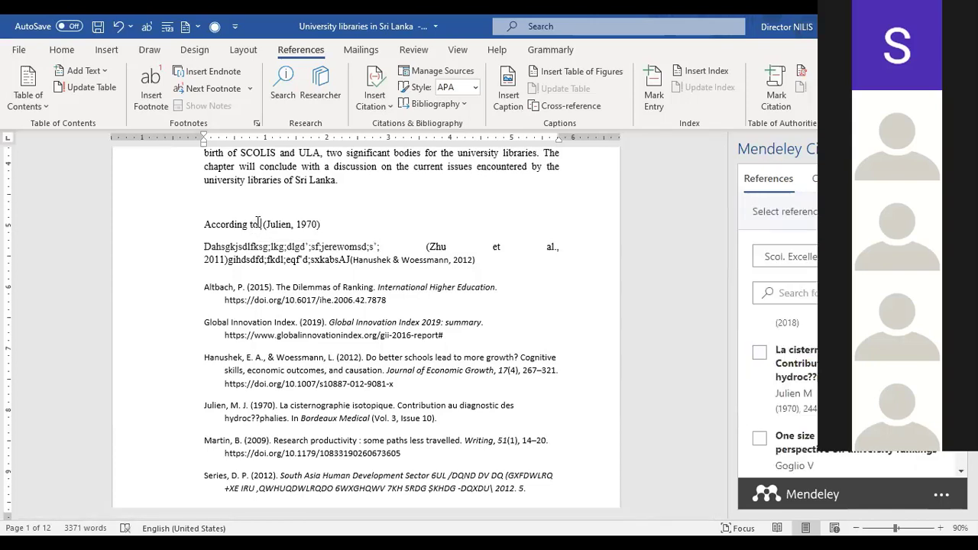
{"action": "type", "text": "Julien"}
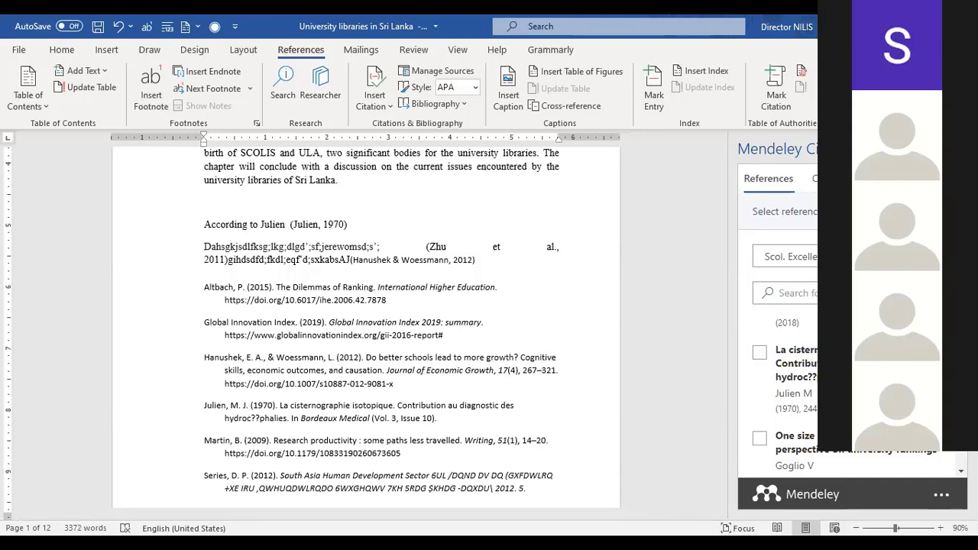
{"action": "key", "text": "BackSpace"}
{"action": "key", "text": "Right"}
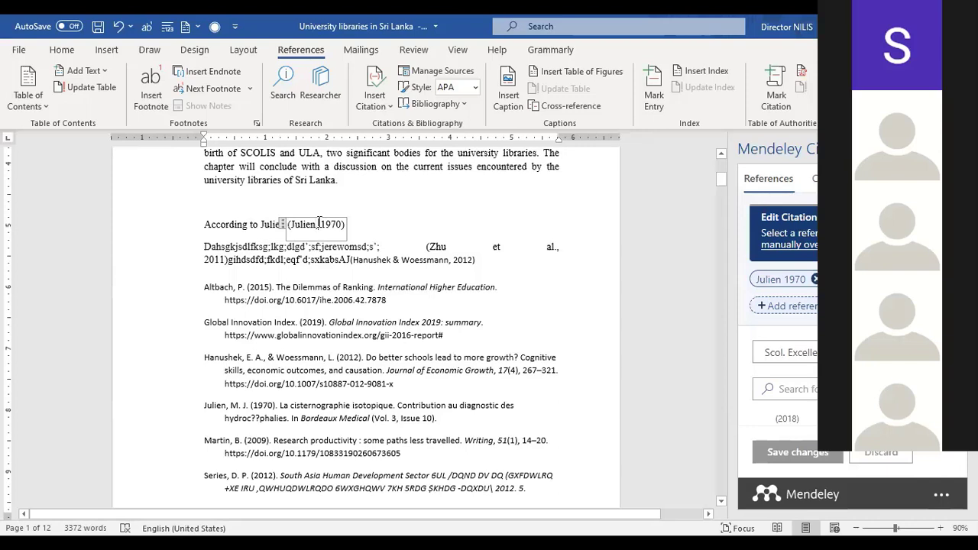
{"action": "left_click_drag", "start_coordinate": [320, 223], "coordinate": [302, 222]}
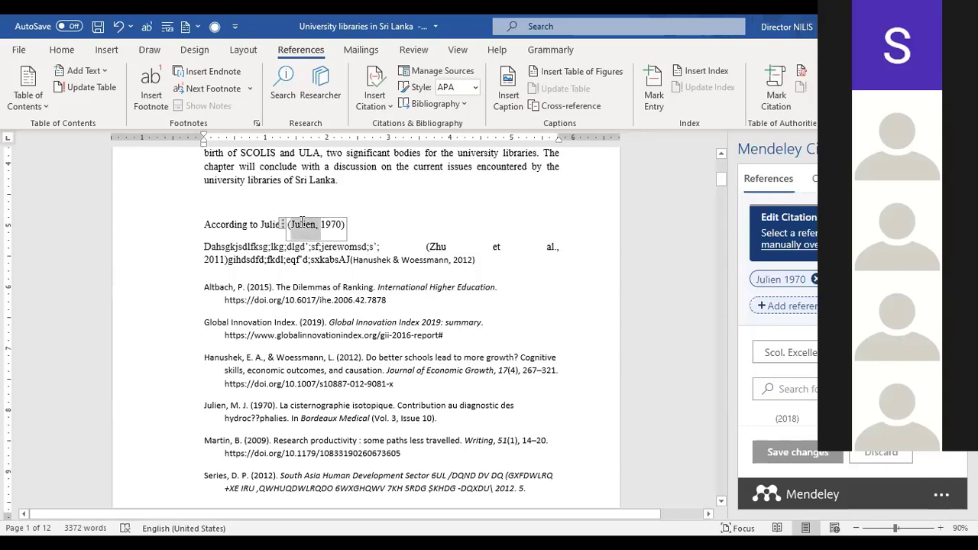
{"action": "left_click", "coordinate": [376, 219]}
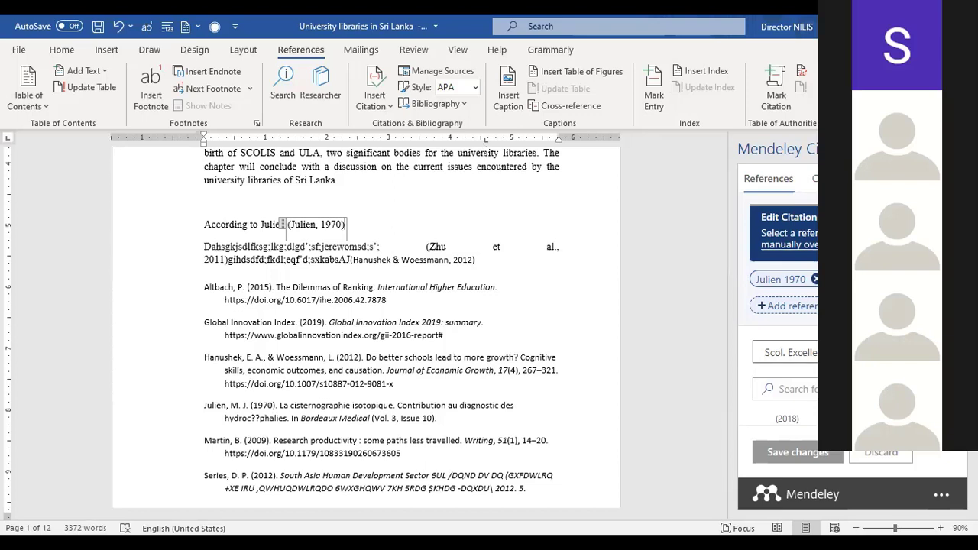
Search the Scol. Excellence references for the surname of the 1970 citation's author.
{"action": "left_click", "coordinate": [837, 389]}
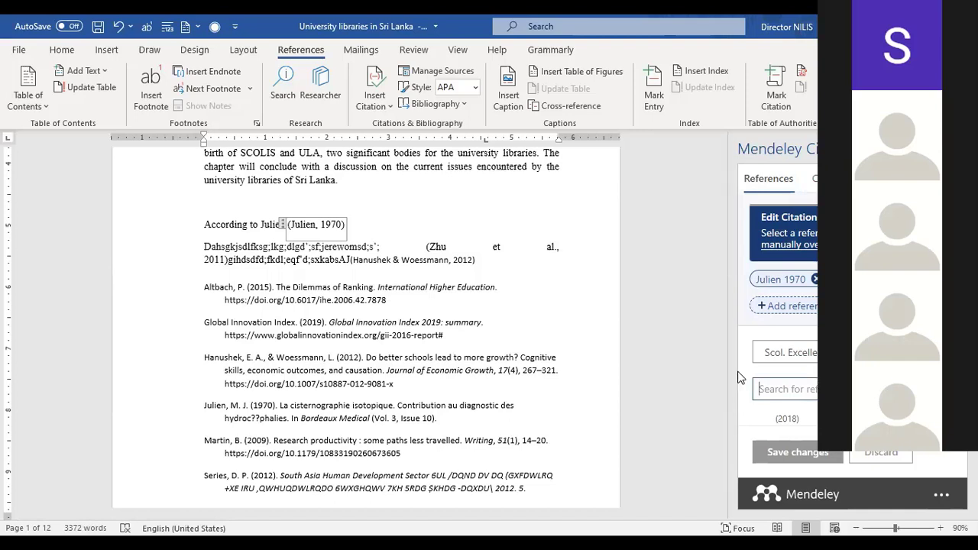
{"action": "type", "text": "Julien"}
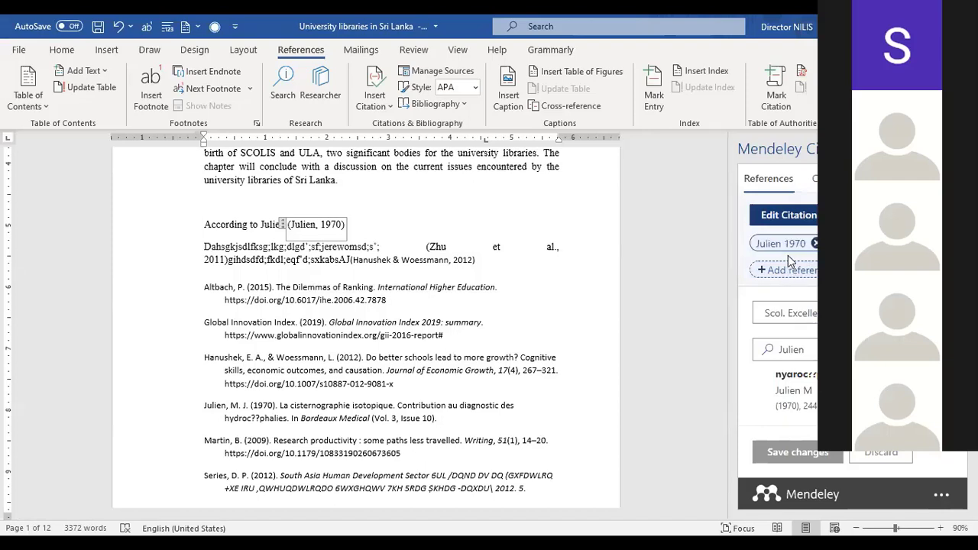
{"action": "left_click", "coordinate": [788, 274]}
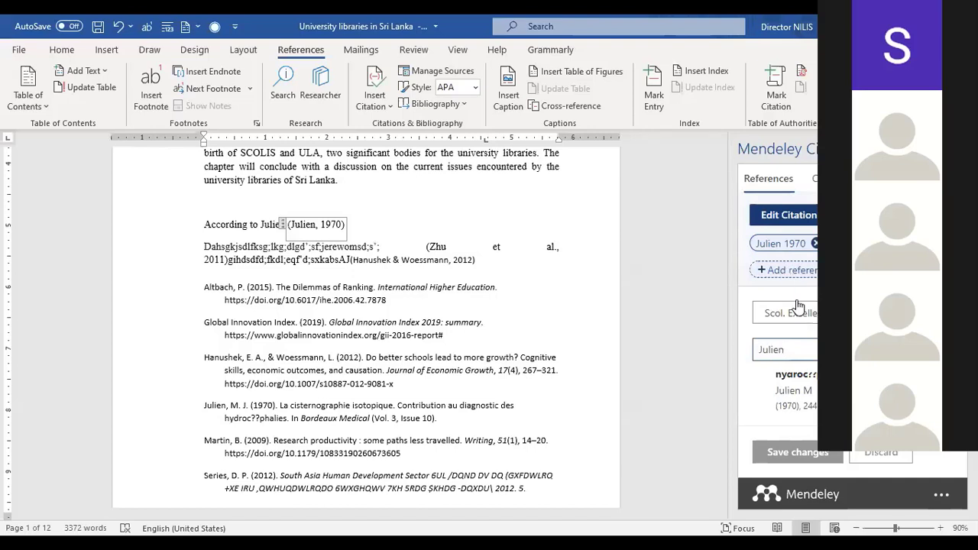
{"action": "left_click", "coordinate": [798, 296]}
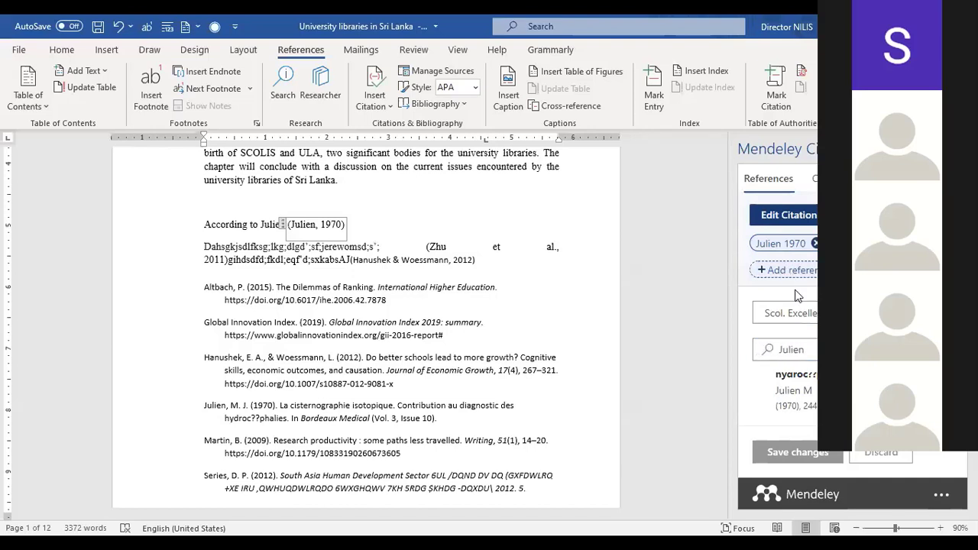
Suppress the author in the 1970 citation after "According to" and save the change.
{"action": "left_click", "coordinate": [795, 249]}
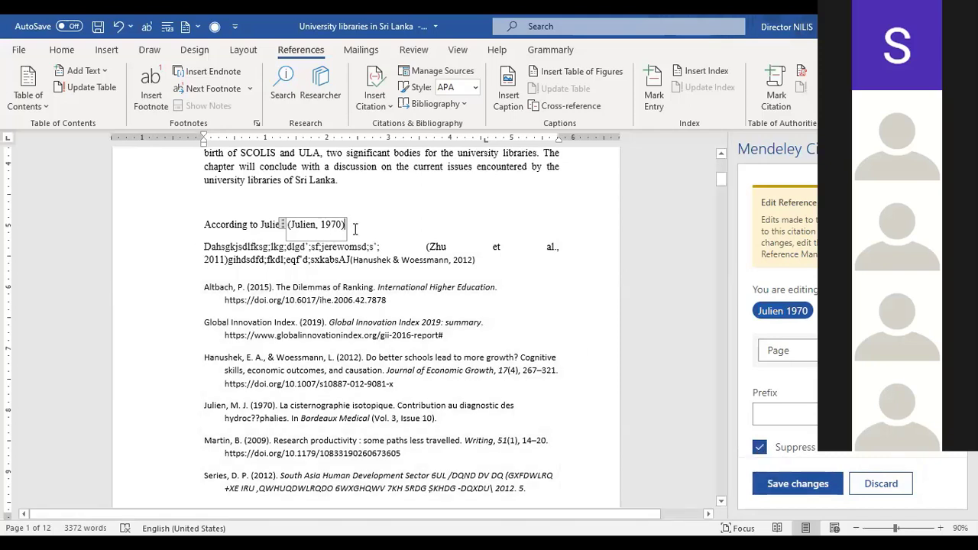
{"action": "left_click", "coordinate": [802, 483]}
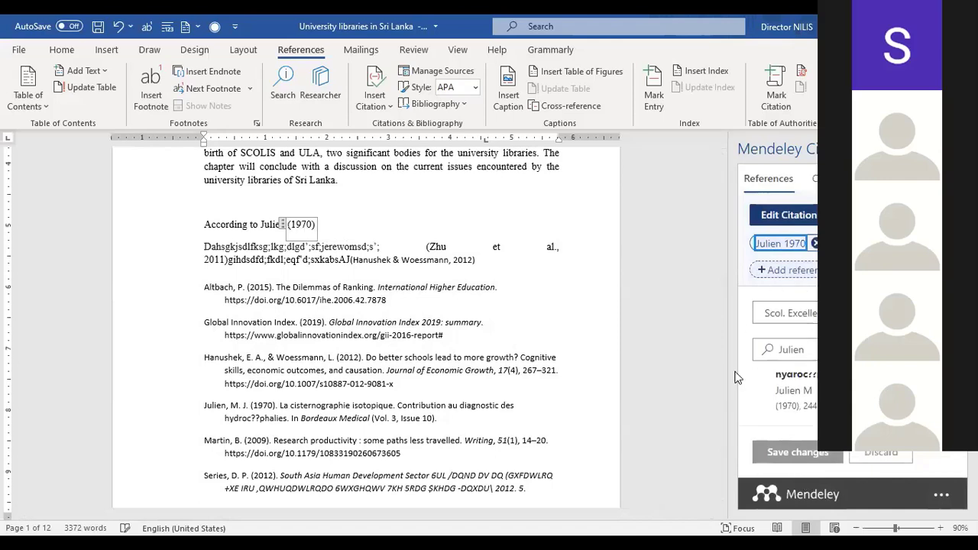
{"action": "left_click", "coordinate": [766, 454]}
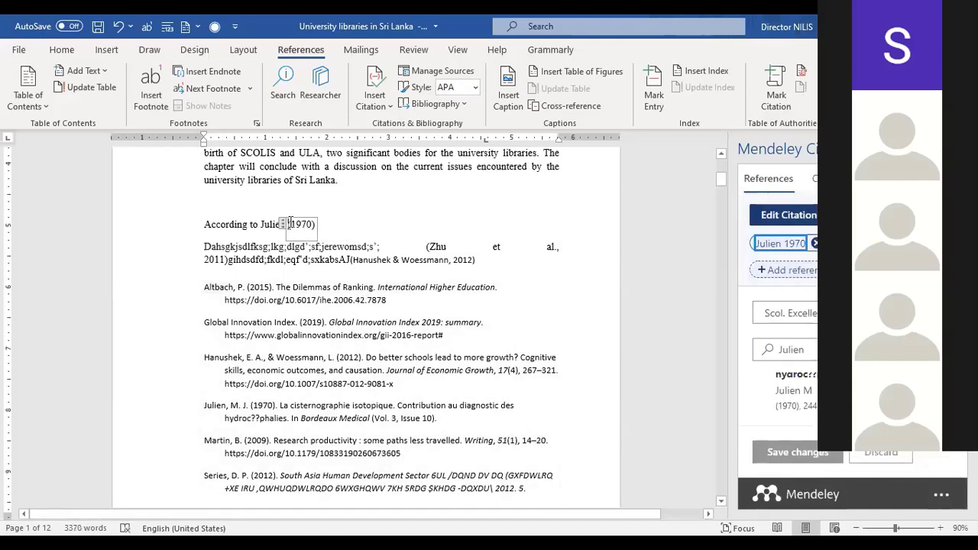
{"action": "left_click", "coordinate": [284, 225]}
{"action": "left_click", "coordinate": [348, 225]}
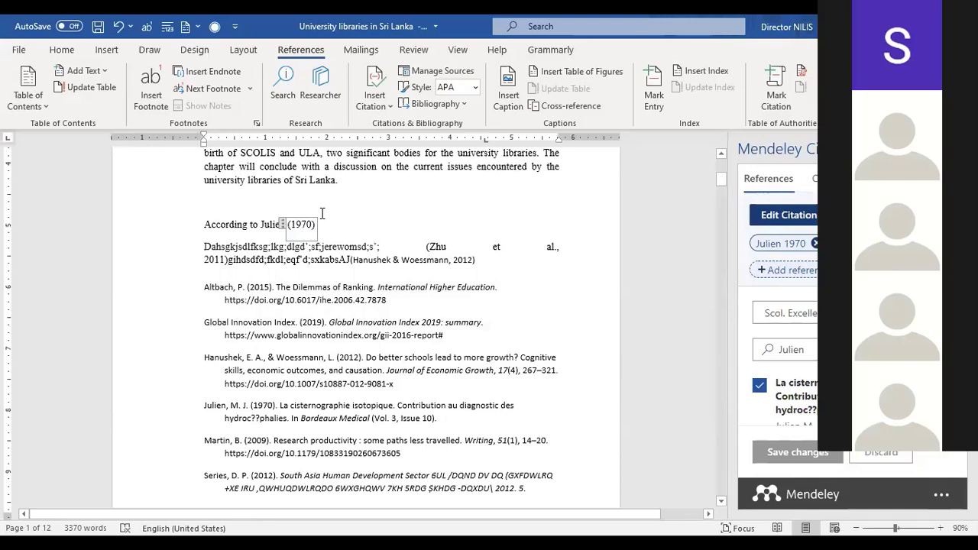
{"action": "left_click", "coordinate": [281, 225]}
{"action": "left_click", "coordinate": [288, 225]}
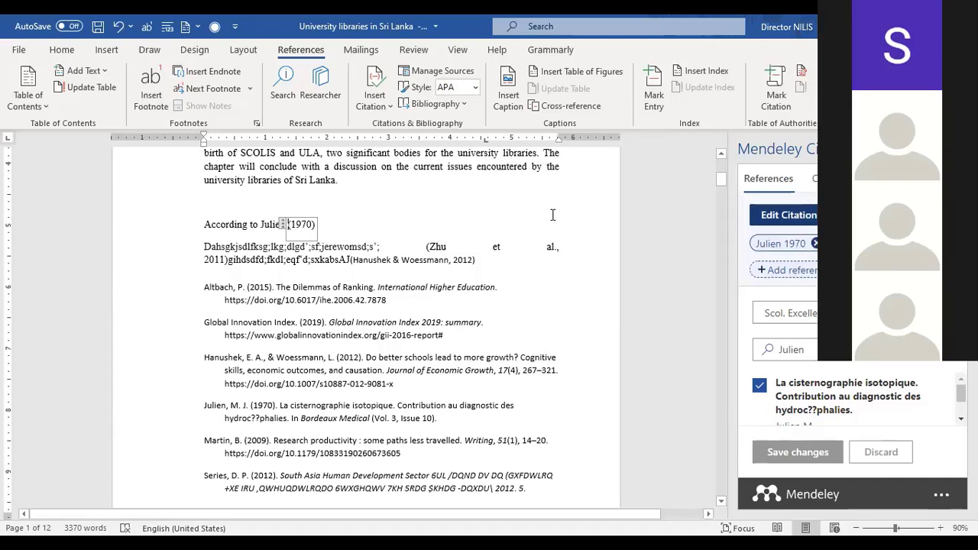
Highlight the run of citations between "qualified" and "library staff" in the Introduction paragraph.
{"action": "left_click", "coordinate": [403, 205]}
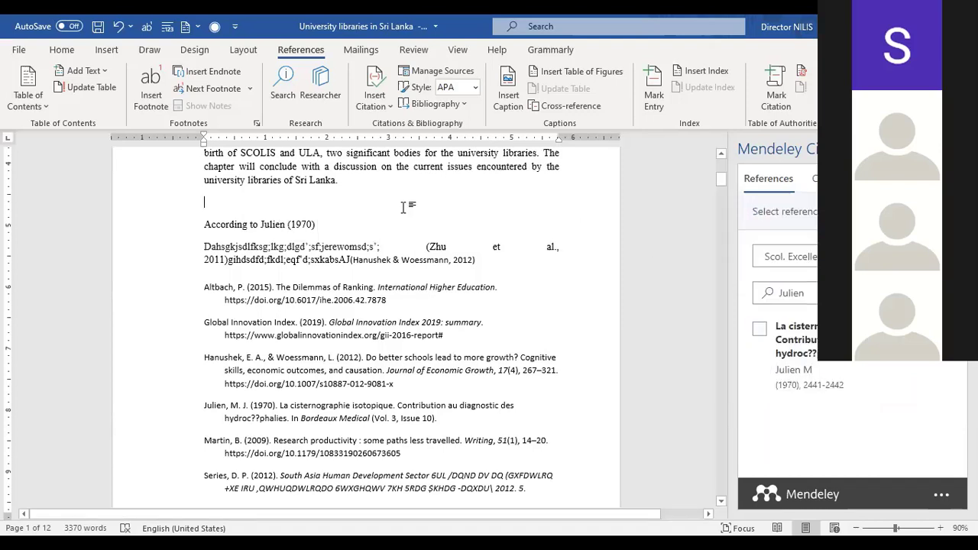
{"action": "mouse_move", "coordinate": [719, 178]}
{"action": "left_mouse_down"}
{"action": "mouse_move", "coordinate": [721, 164]}
{"action": "mouse_move", "coordinate": [721, 175]}
{"action": "left_mouse_up"}
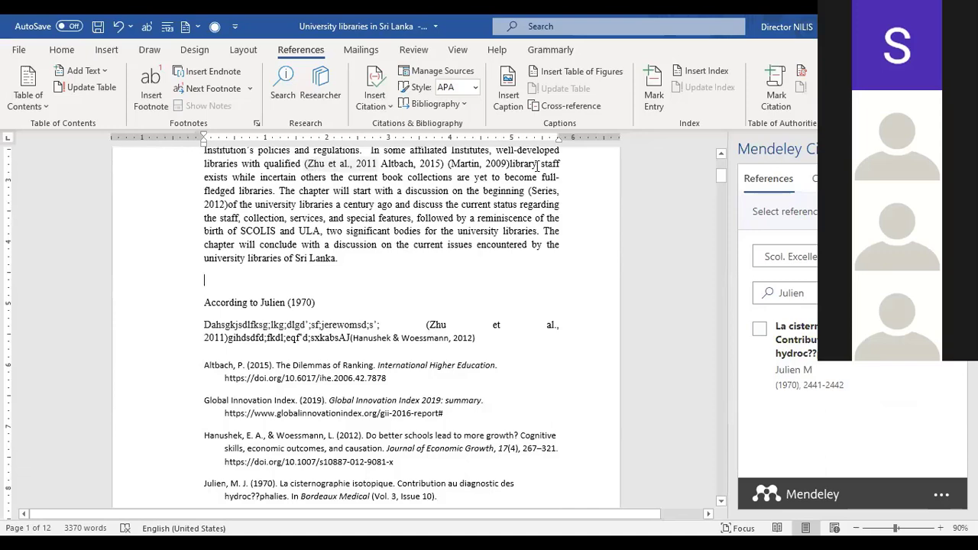
{"action": "left_click", "coordinate": [721, 155]}
{"action": "left_click", "coordinate": [720, 155]}
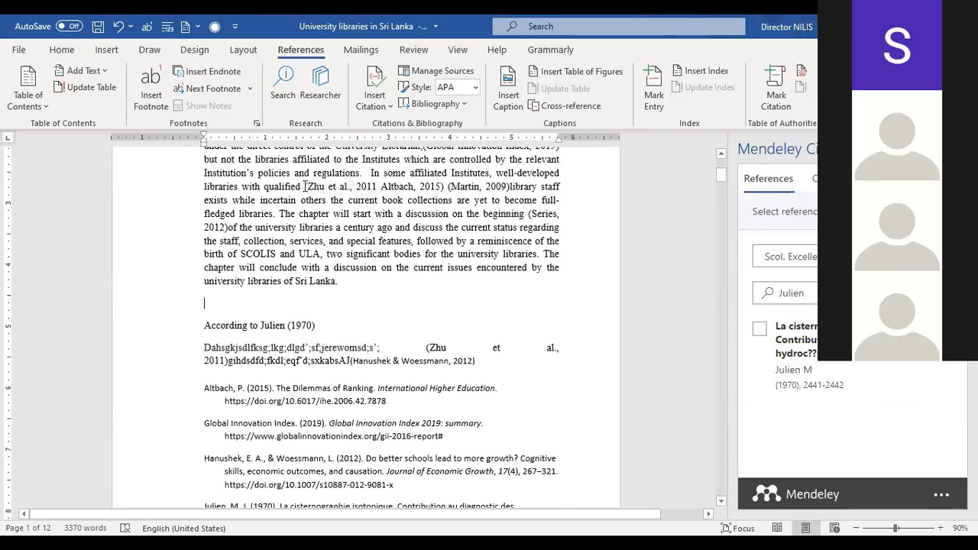
{"action": "left_click_drag", "start_coordinate": [305, 186], "coordinate": [509, 188]}
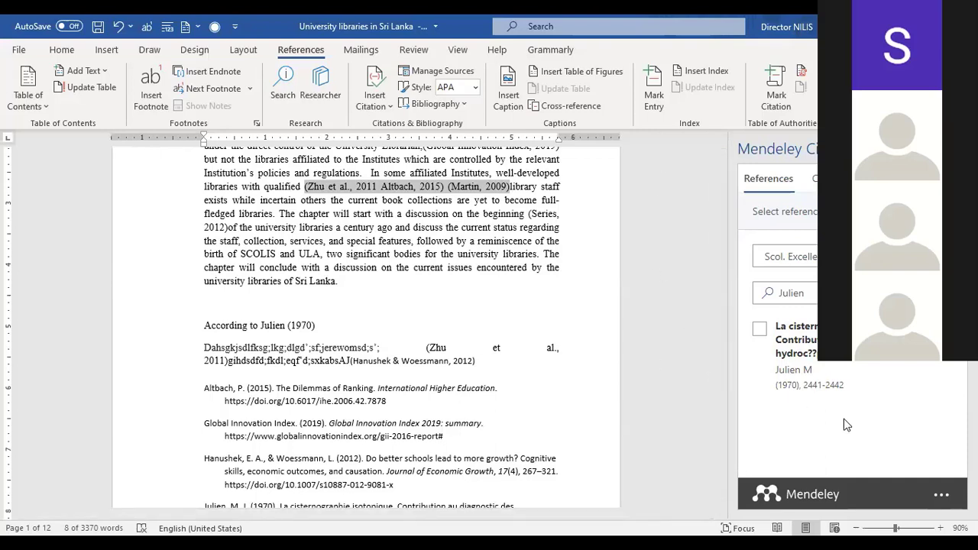
Browse the reference collections, including "e-r use by academics", and select "Predatory Journals".
{"action": "left_click", "coordinate": [814, 262]}
{"action": "left_click", "coordinate": [944, 362]}
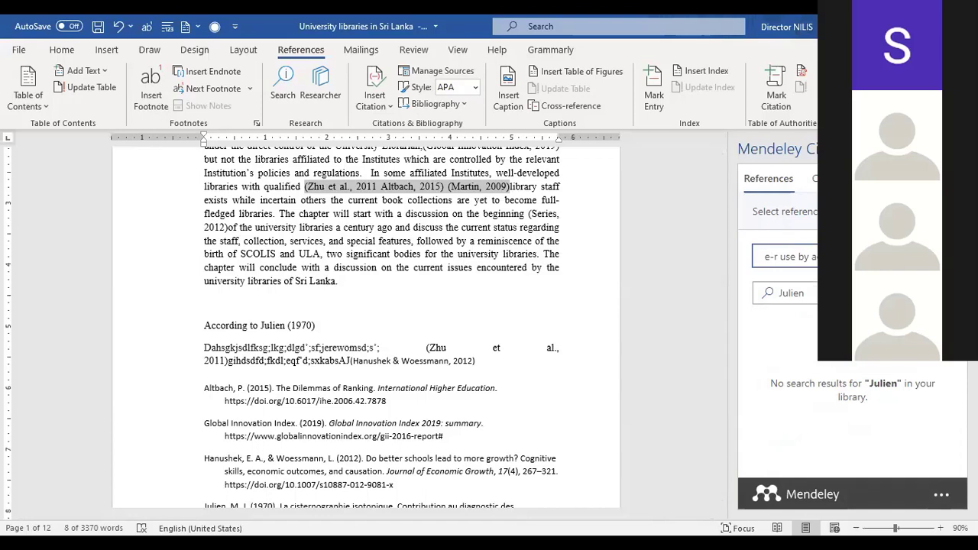
{"action": "left_click", "coordinate": [777, 189]}
{"action": "left_click", "coordinate": [848, 257]}
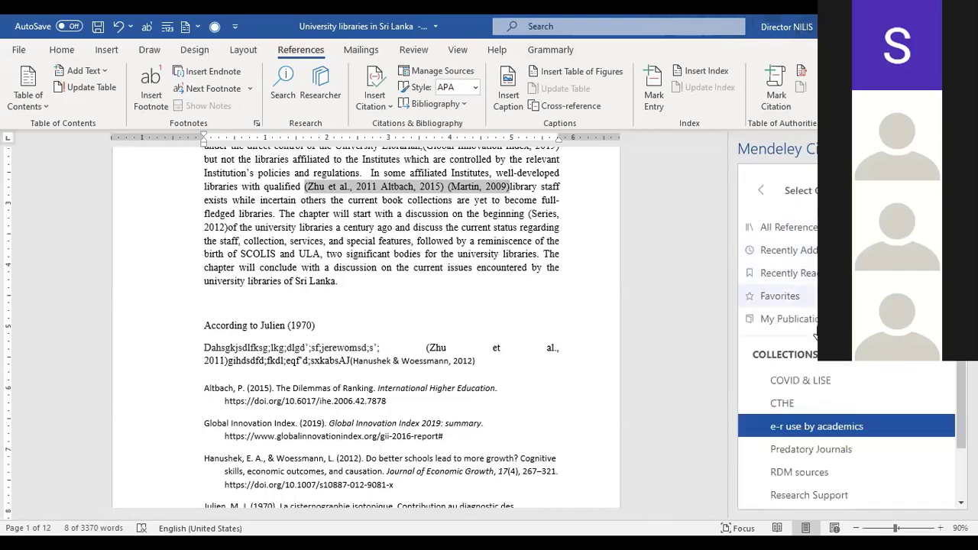
{"action": "scroll", "coordinate": [826, 398], "scroll_direction": "down", "scroll_amount": 1}
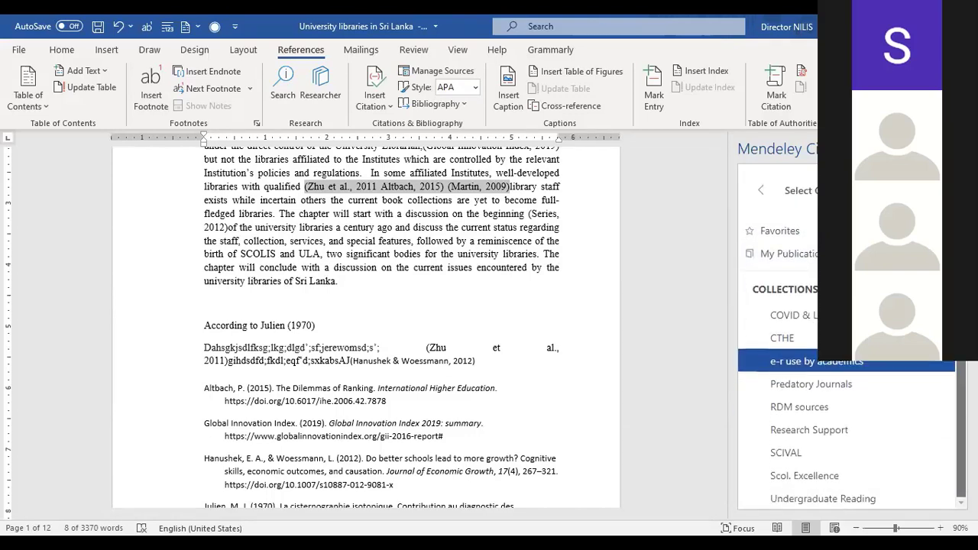
{"action": "left_click", "coordinate": [825, 391]}
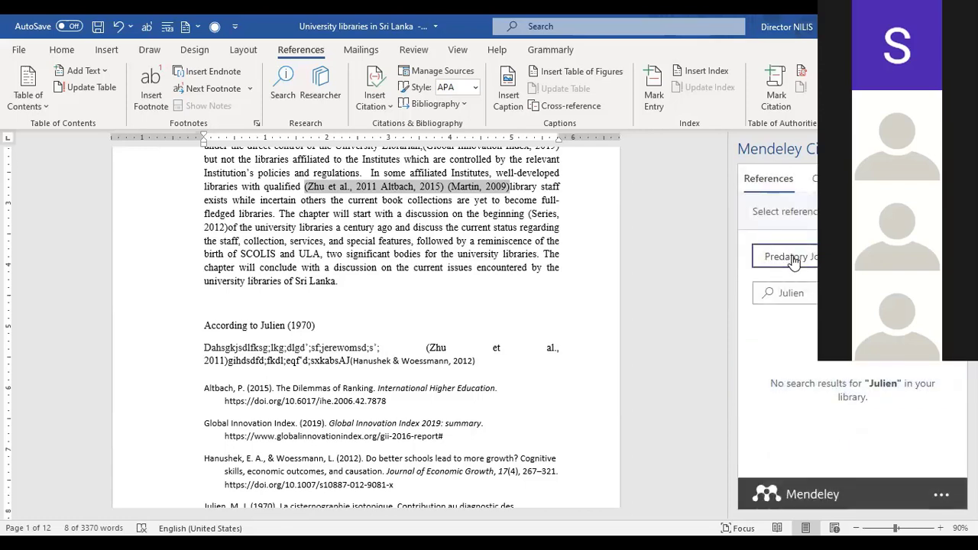
{"action": "left_click", "coordinate": [794, 260]}
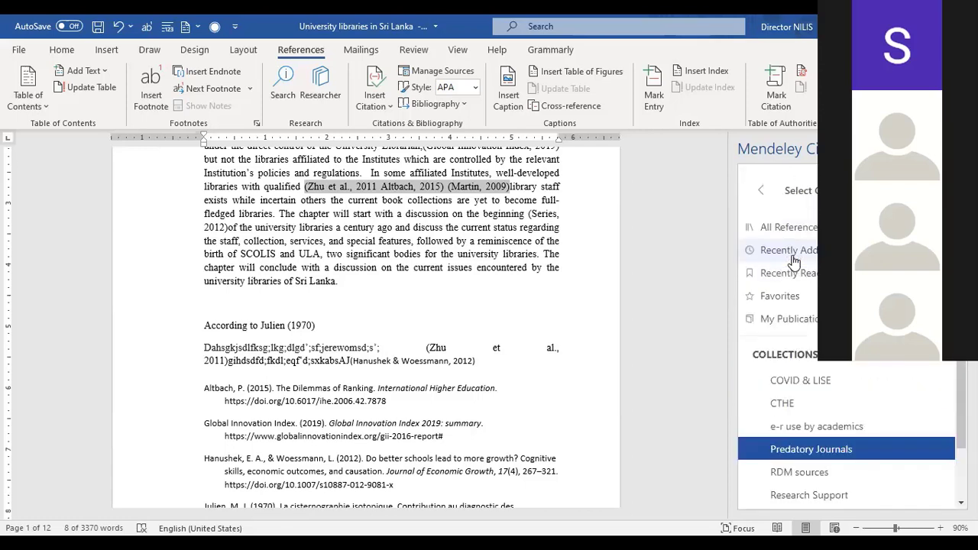
{"action": "left_click", "coordinate": [820, 441]}
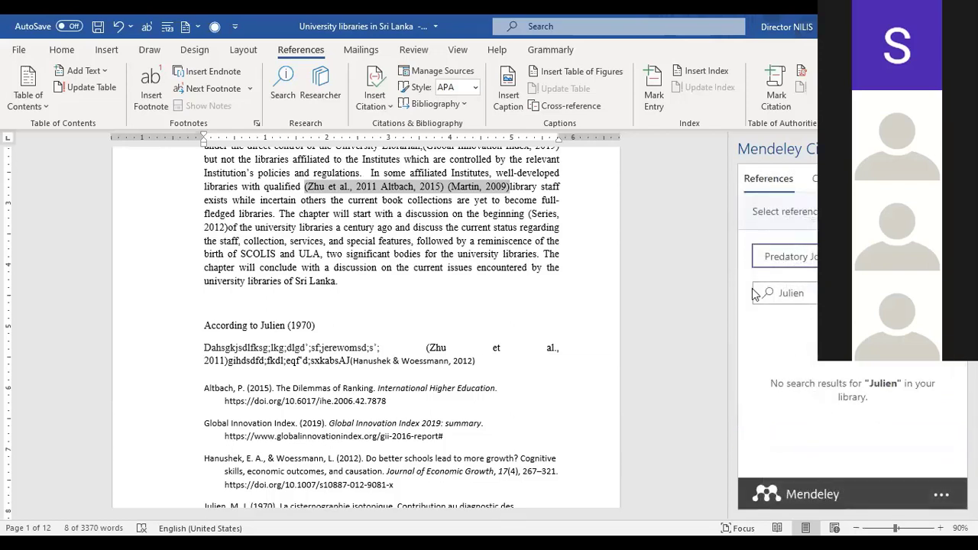
Clear the author search to list the Predatory Journals references, and deselect the highlighted citations in the Introduction paragraph.
{"action": "left_click_drag", "start_coordinate": [806, 294], "coordinate": [753, 296]}
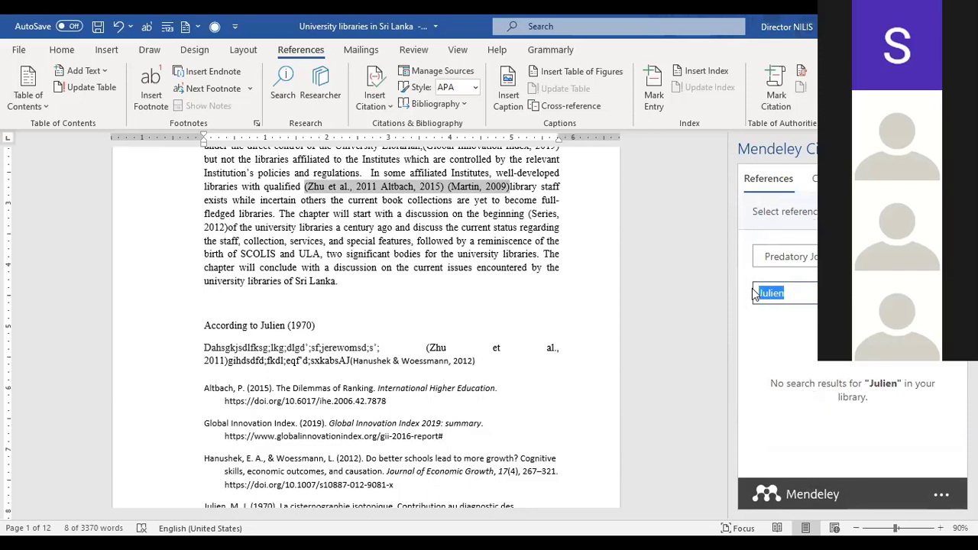
{"action": "key", "text": "BackSpace"}
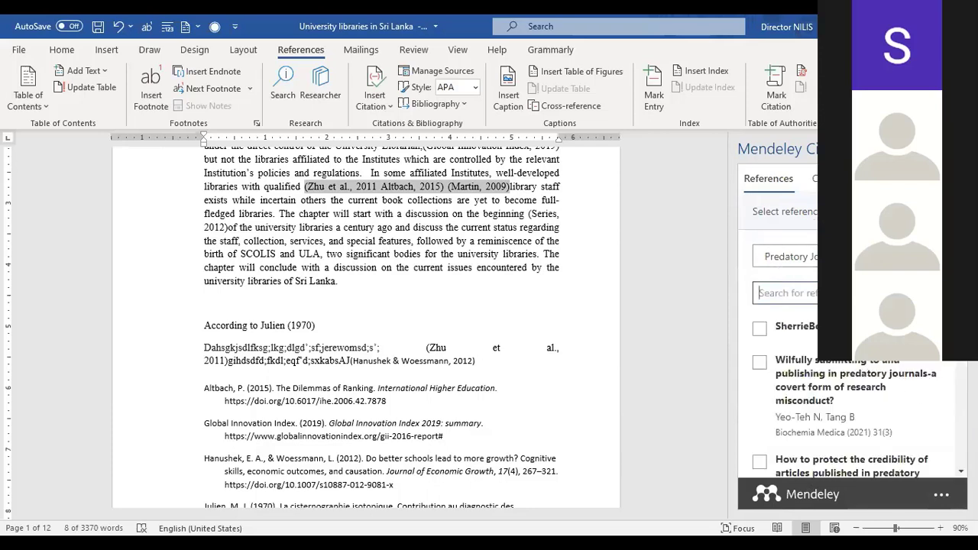
{"action": "scroll", "coordinate": [845, 400], "scroll_direction": "down", "scroll_amount": 1}
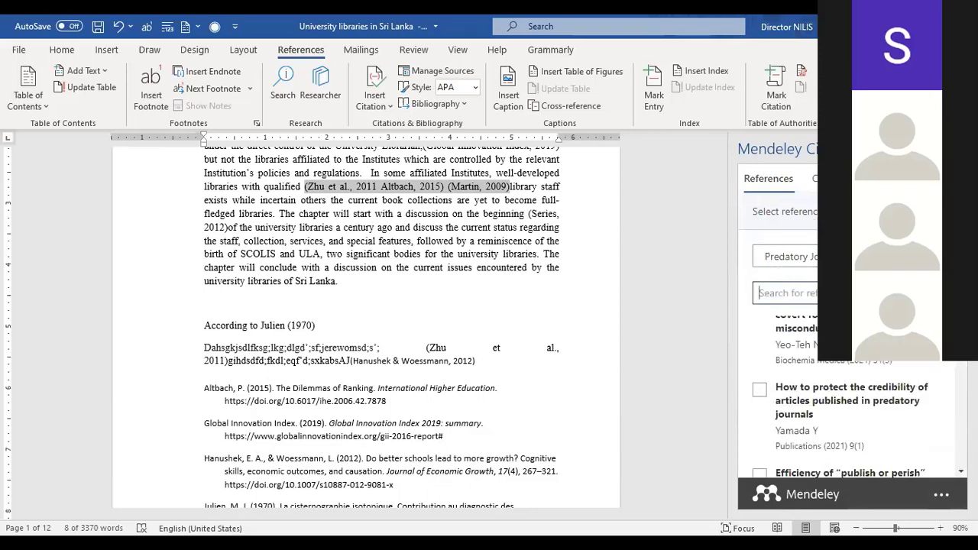
{"action": "scroll", "coordinate": [844, 400], "scroll_direction": "up", "scroll_amount": 1}
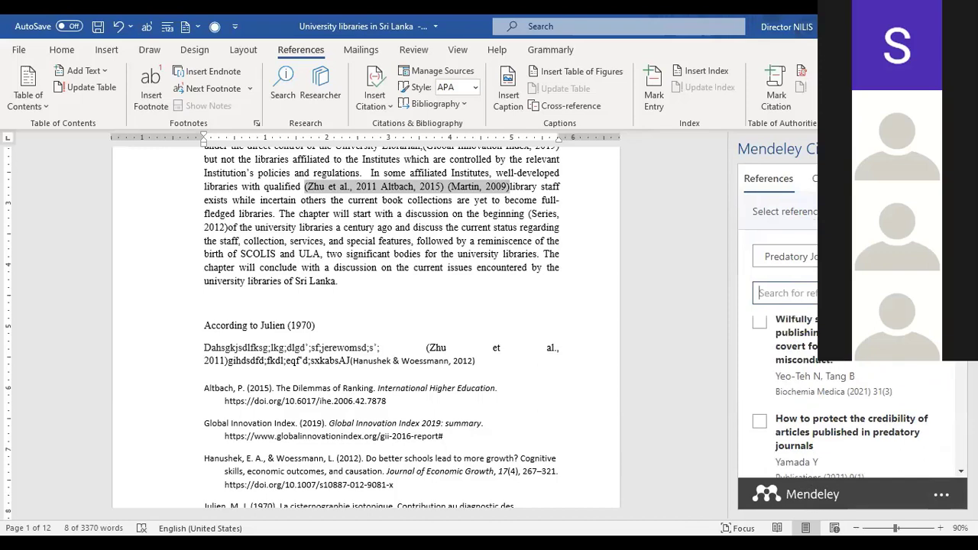
{"action": "left_click", "coordinate": [325, 271]}
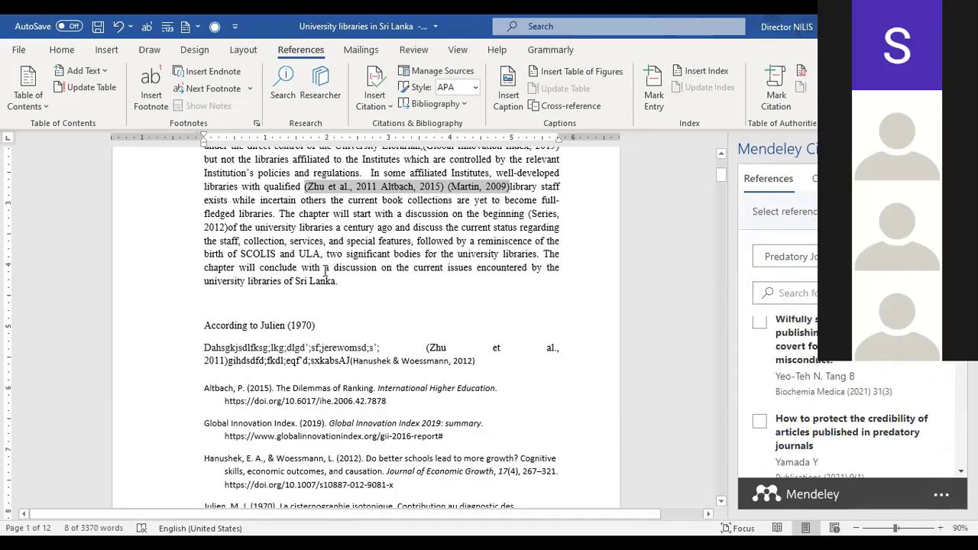
{"action": "left_click_drag", "start_coordinate": [325, 271], "coordinate": [359, 280]}
{"action": "left_click", "coordinate": [325, 270]}
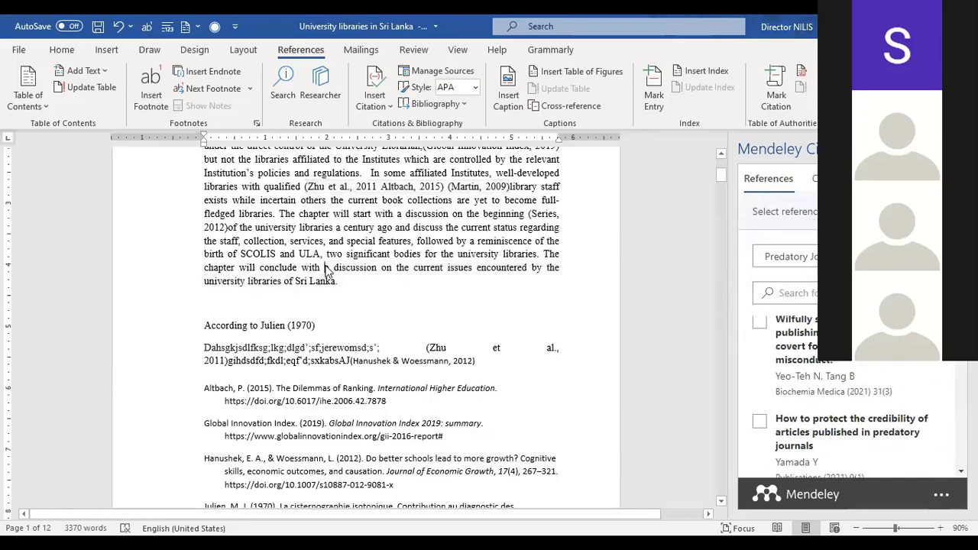
Select the Biochemia Medica (2021) misconduct article and "Predatory Journals – Alarming" reference to cite before "a discussion on the current issues".
{"action": "left_click", "coordinate": [761, 324]}
{"action": "scroll", "coordinate": [848, 367], "scroll_direction": "down", "scroll_amount": 2}
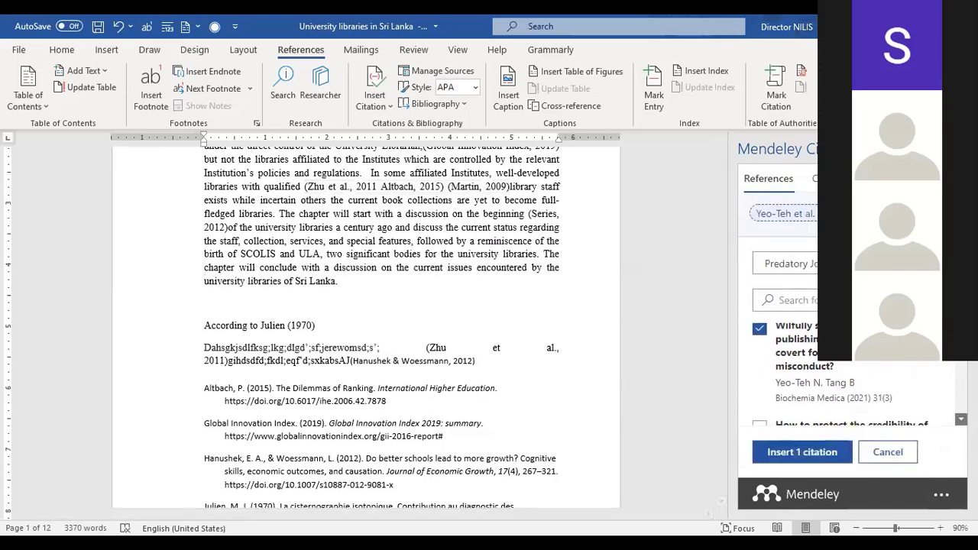
{"action": "scroll", "coordinate": [850, 434], "scroll_direction": "down", "scroll_amount": 3}
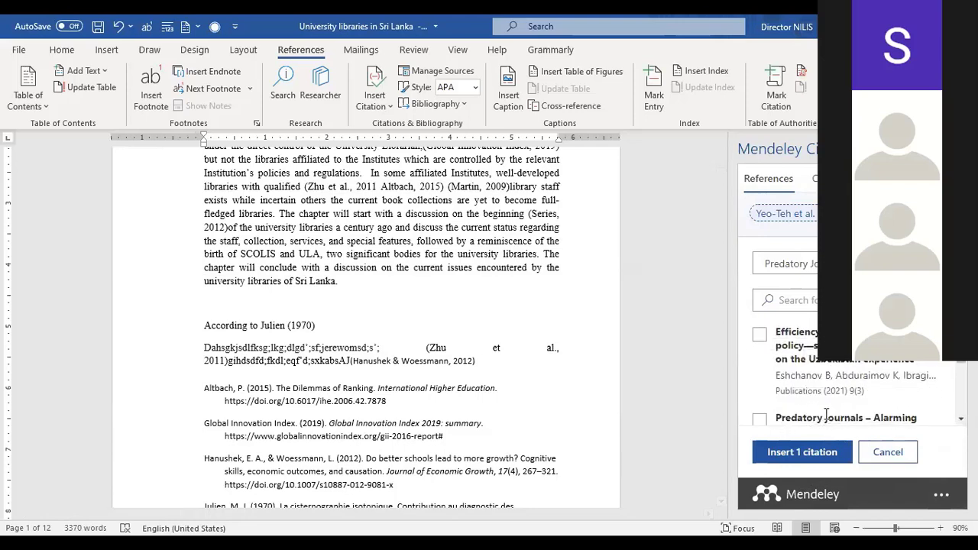
{"action": "left_click", "coordinate": [759, 419]}
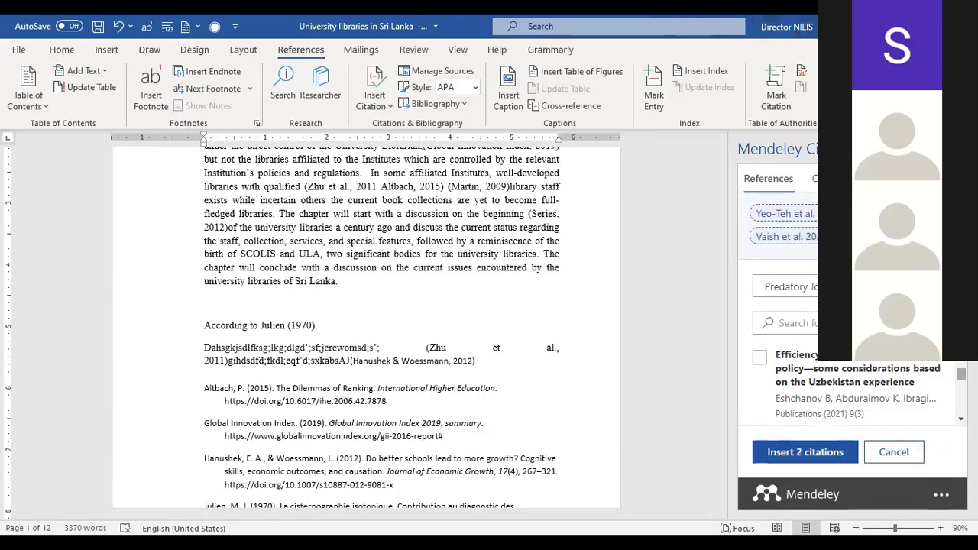
Add "Predatory nursing journals: A case study of author prevalence and characteristics" to the selection and insert the three citations after "conclude with".
{"action": "scroll", "coordinate": [856, 386], "scroll_direction": "down", "scroll_amount": 5}
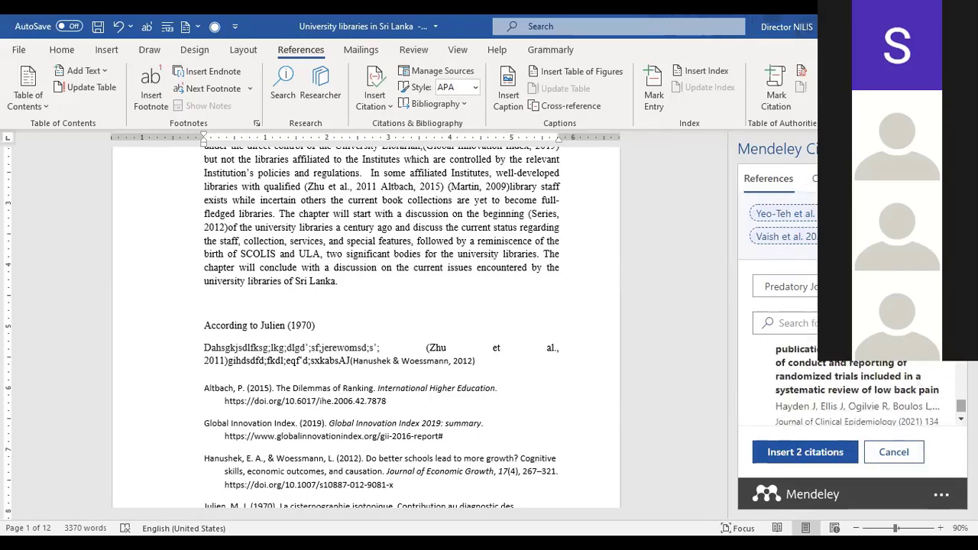
{"action": "left_click_drag", "start_coordinate": [961, 406], "coordinate": [962, 393]}
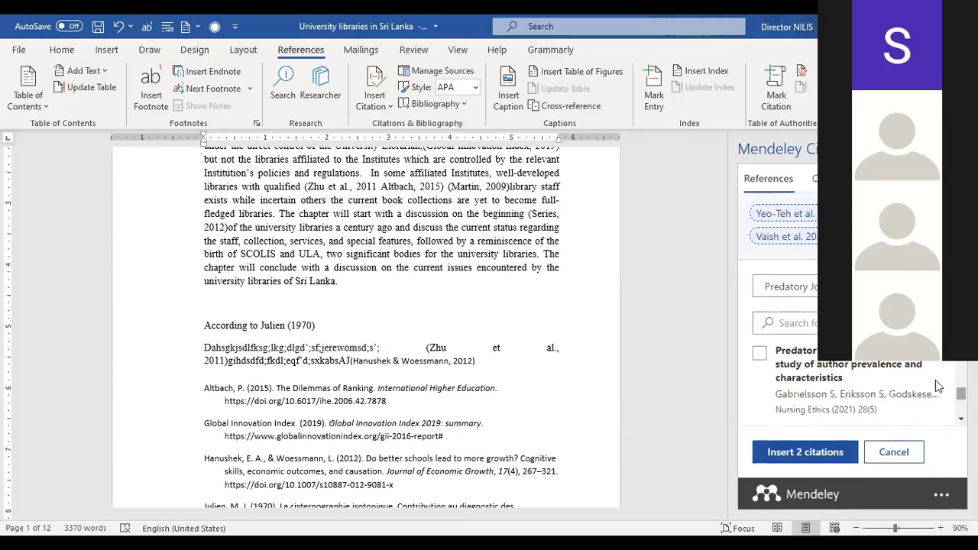
{"action": "left_click", "coordinate": [794, 322]}
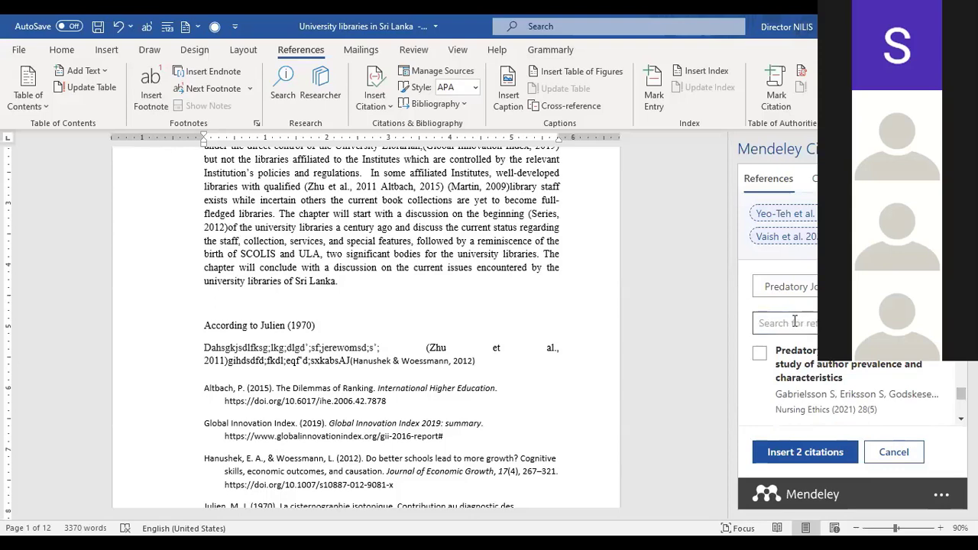
{"action": "left_click", "coordinate": [760, 353]}
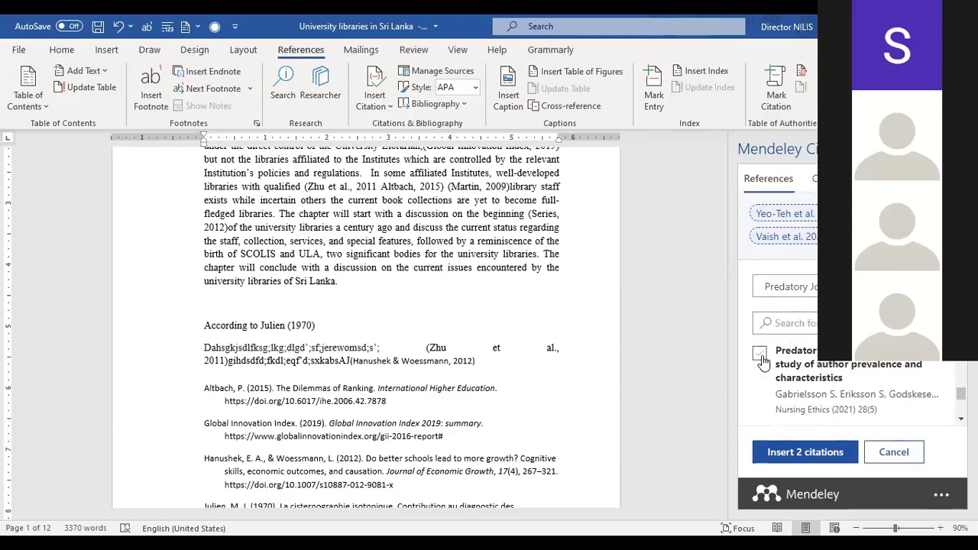
{"action": "left_click", "coordinate": [806, 452]}
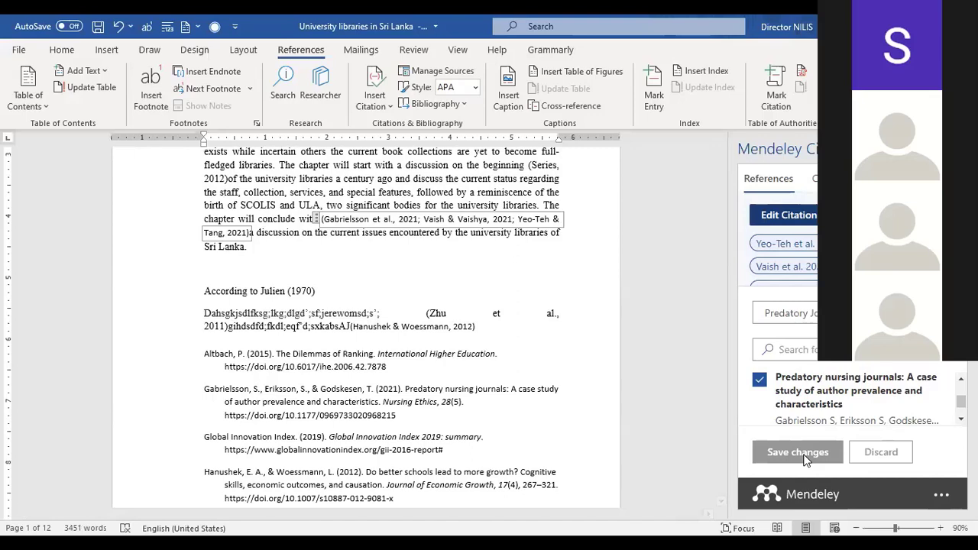
{"action": "left_click", "coordinate": [802, 453]}
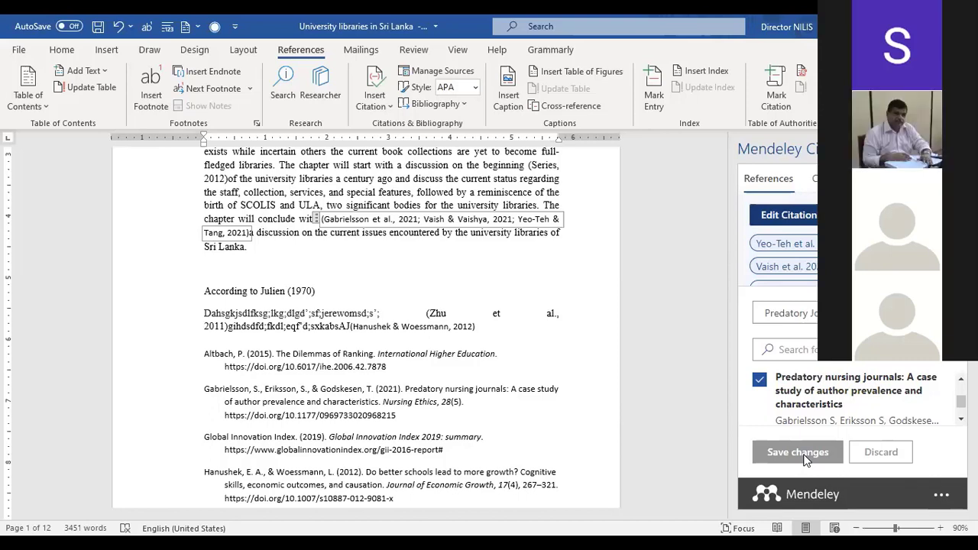
{"action": "left_click", "coordinate": [785, 345]}
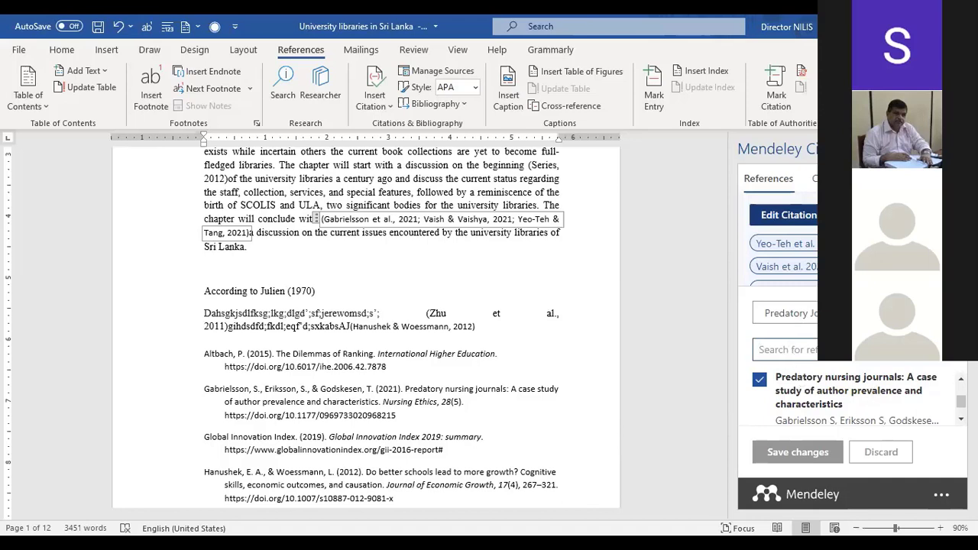
{"action": "scroll", "coordinate": [856, 397], "scroll_direction": "up", "scroll_amount": 5}
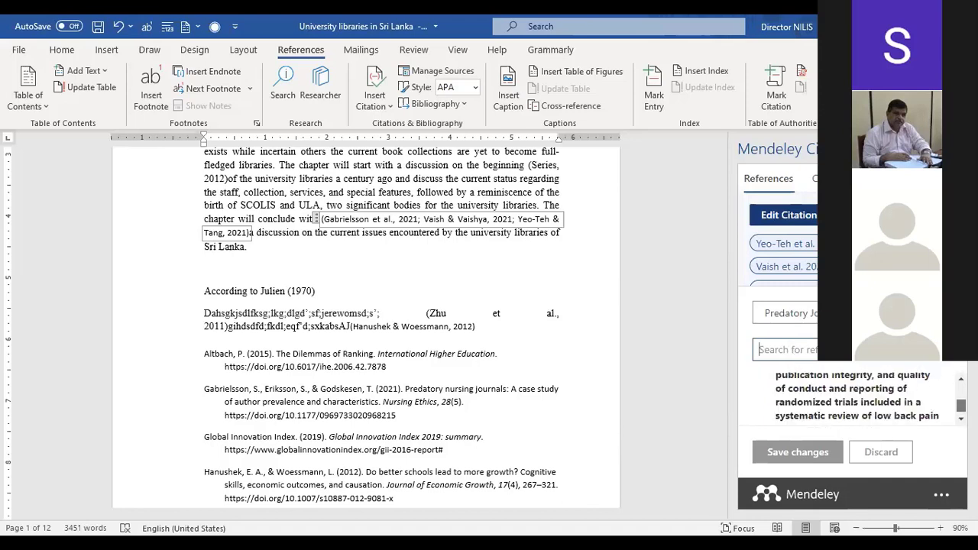
{"action": "scroll", "coordinate": [856, 397], "scroll_direction": "down", "scroll_amount": 5}
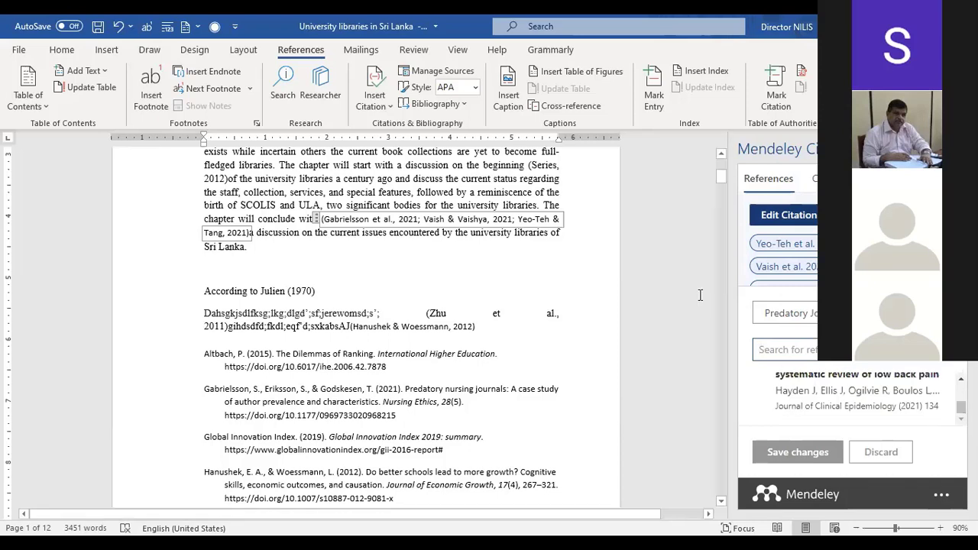
Try removing the reference from the 2011 citation in the placeholder paragraph below "According to", and leave the citation without saving.
{"action": "left_click", "coordinate": [441, 314]}
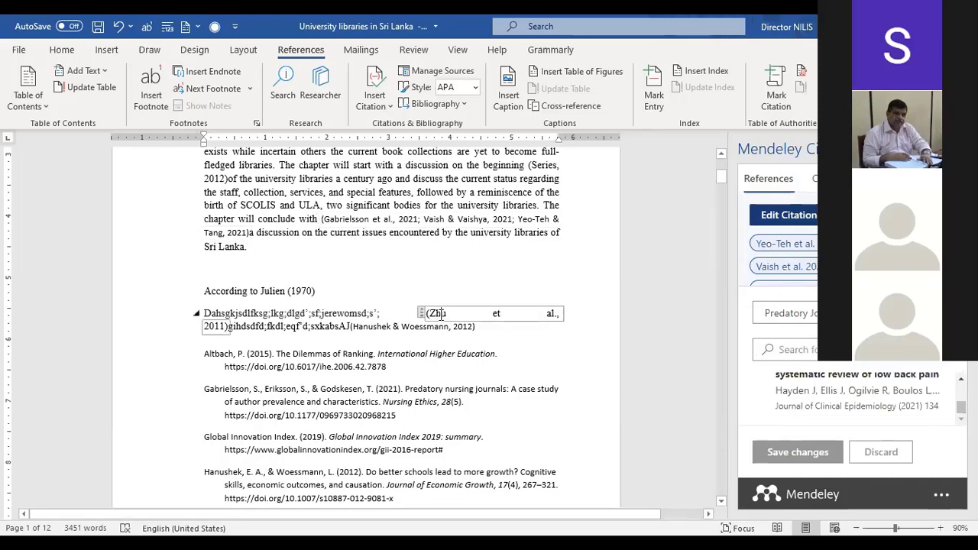
{"action": "double_click", "coordinate": [441, 314]}
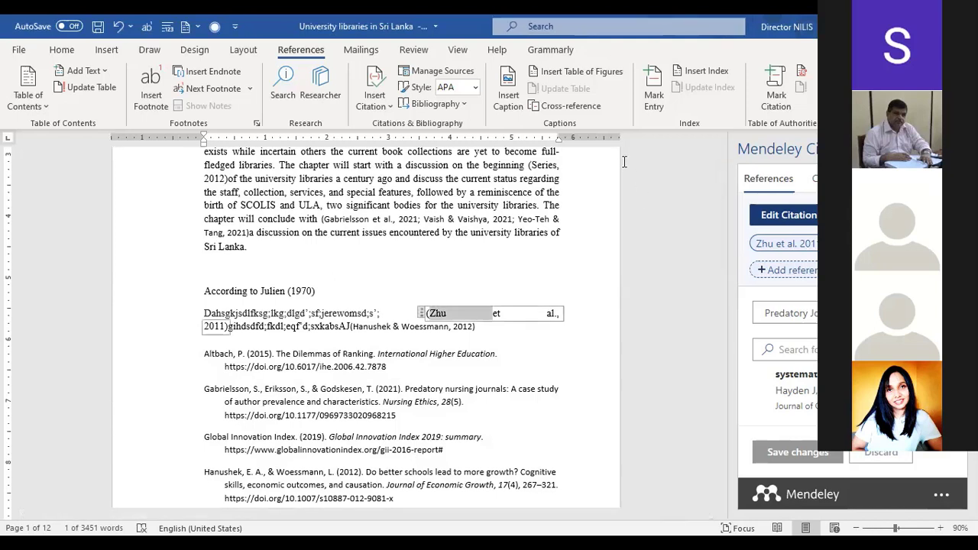
{"action": "left_click", "coordinate": [375, 244]}
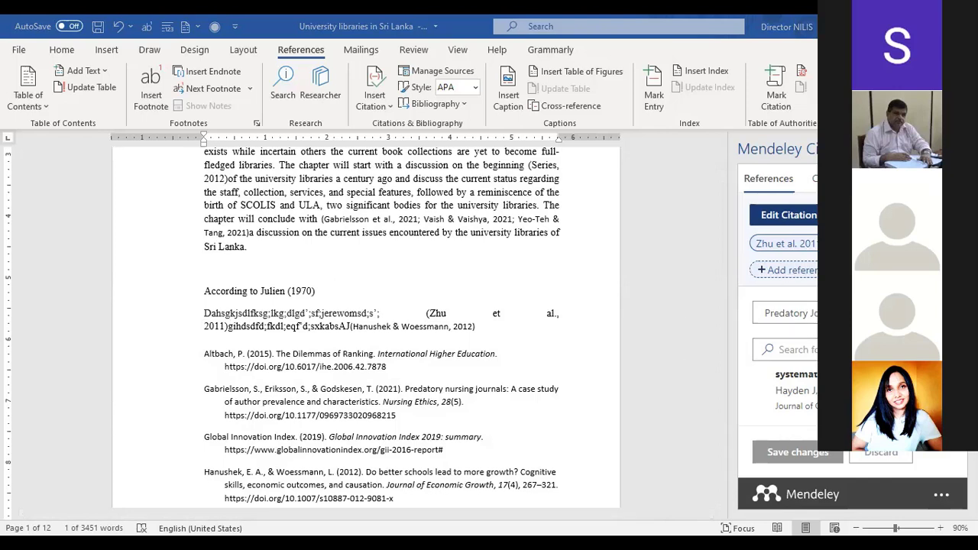
{"action": "left_click", "coordinate": [799, 349]}
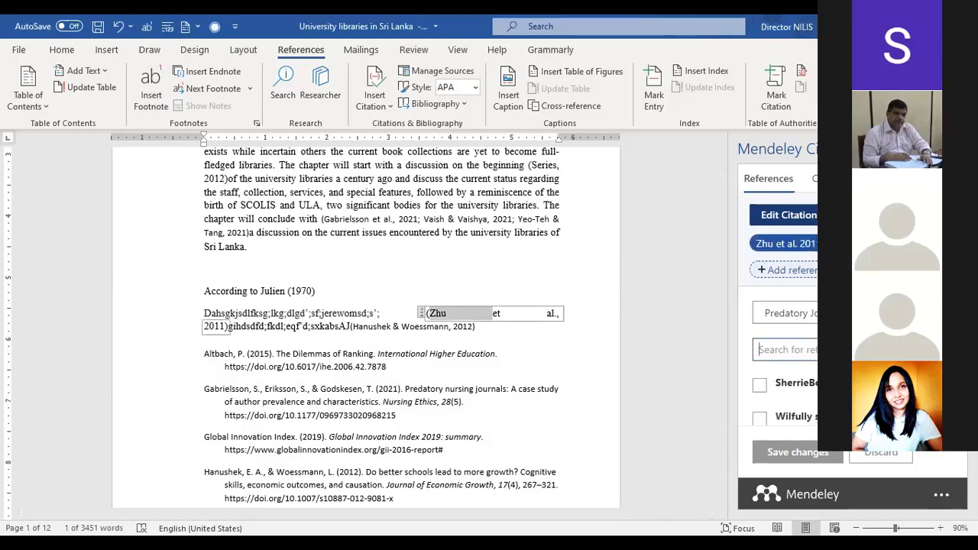
{"action": "key", "text": "BackSpace"}
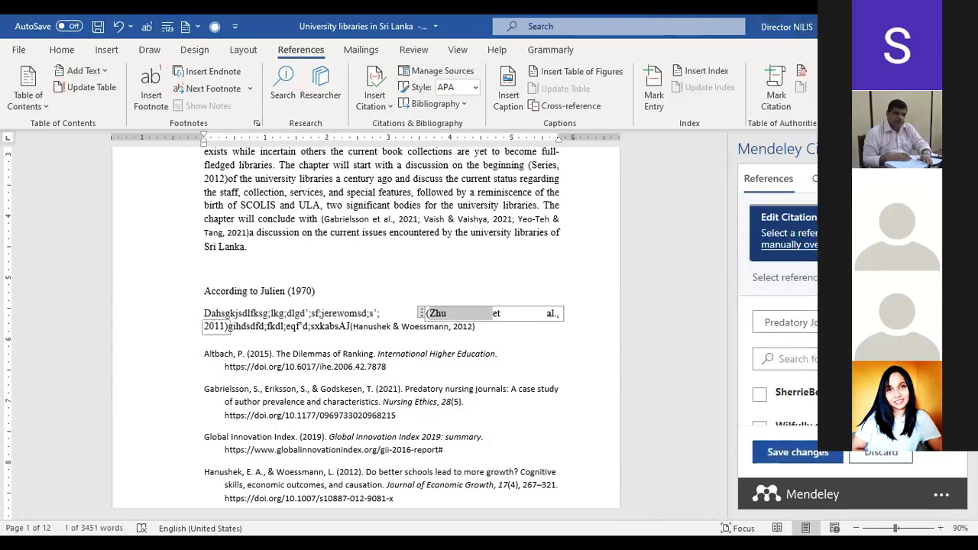
{"action": "left_click", "coordinate": [703, 267]}
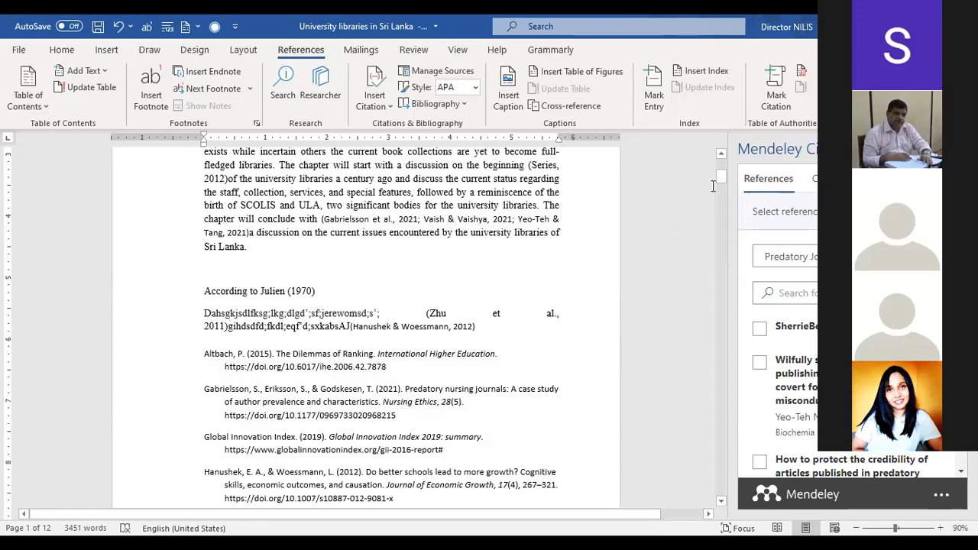
Select "How to protect the credibility of articles published in predatory journals" and the "publish or perish" policy article to cite before "a century ago".
{"action": "left_click_drag", "start_coordinate": [717, 175], "coordinate": [717, 170]}
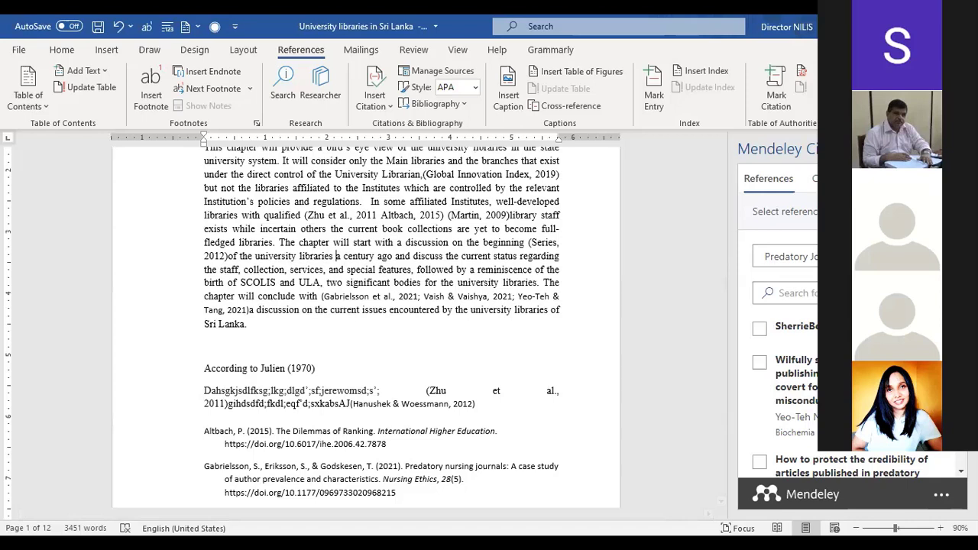
{"action": "scroll", "coordinate": [795, 390], "scroll_direction": "down", "scroll_amount": 1}
{"action": "scroll", "coordinate": [742, 355], "scroll_direction": "down", "scroll_amount": 4}
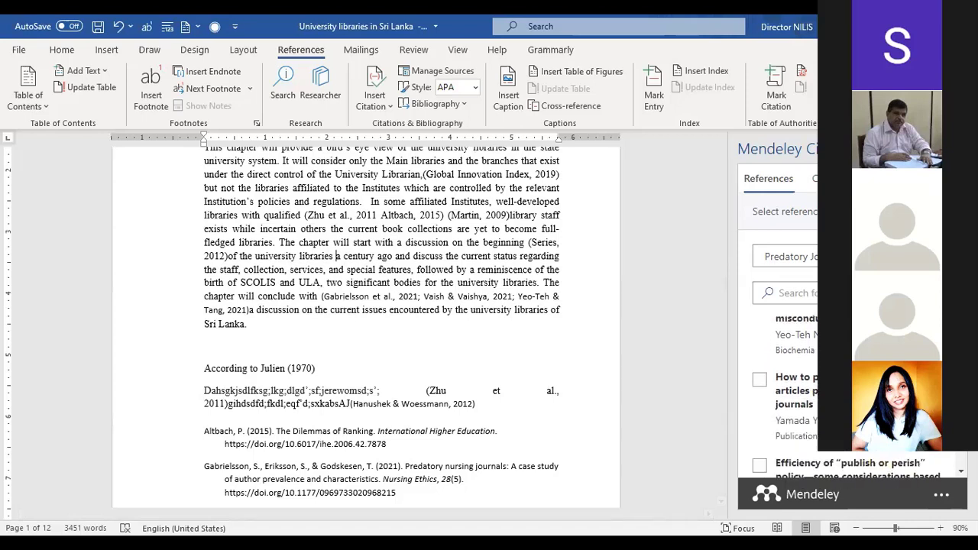
{"action": "left_click", "coordinate": [760, 380]}
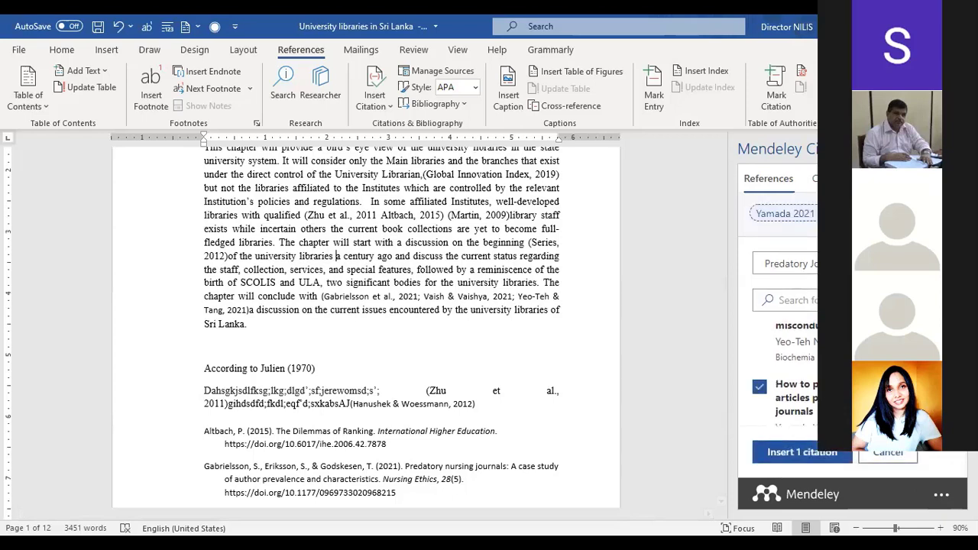
{"action": "scroll", "coordinate": [795, 373], "scroll_direction": "down", "scroll_amount": 3}
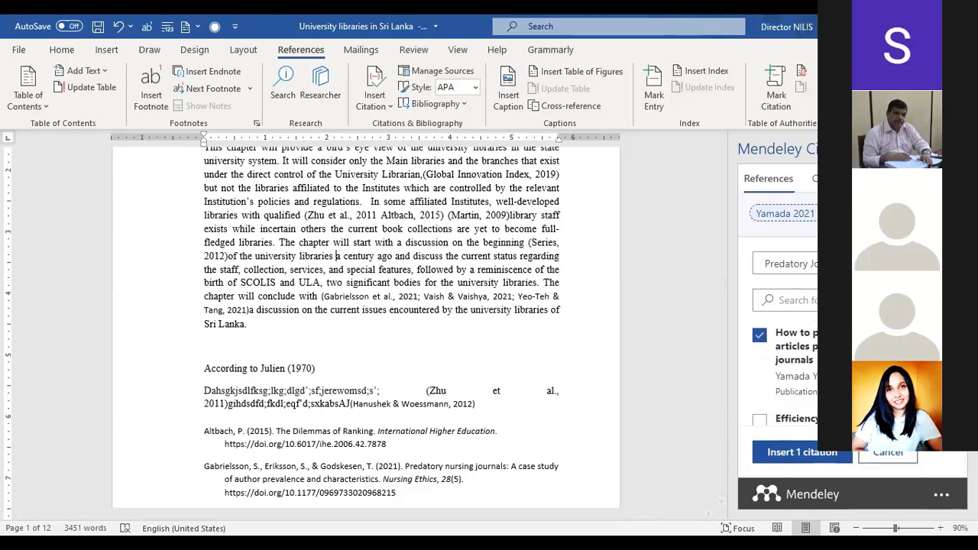
{"action": "scroll", "coordinate": [794, 373], "scroll_direction": "down", "scroll_amount": 5}
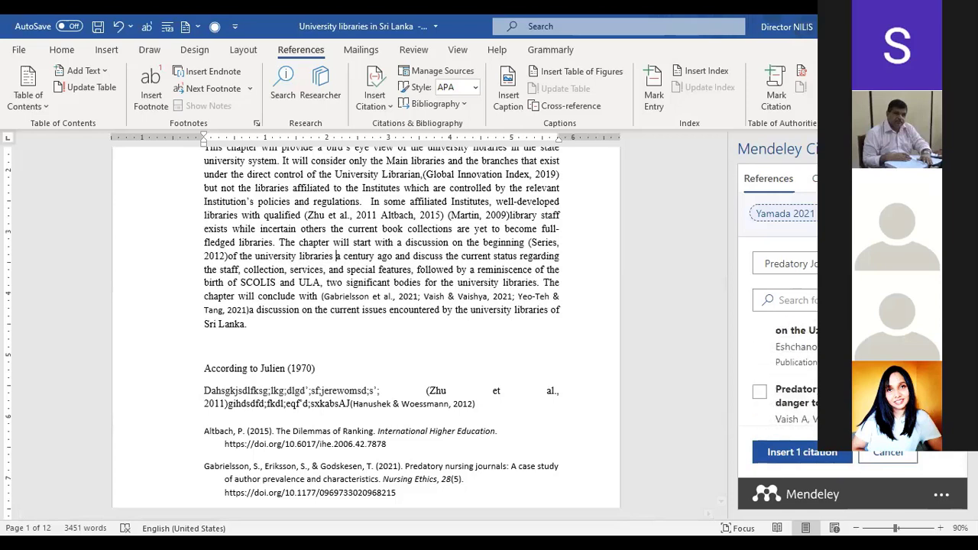
{"action": "scroll", "coordinate": [795, 373], "scroll_direction": "up", "scroll_amount": 2}
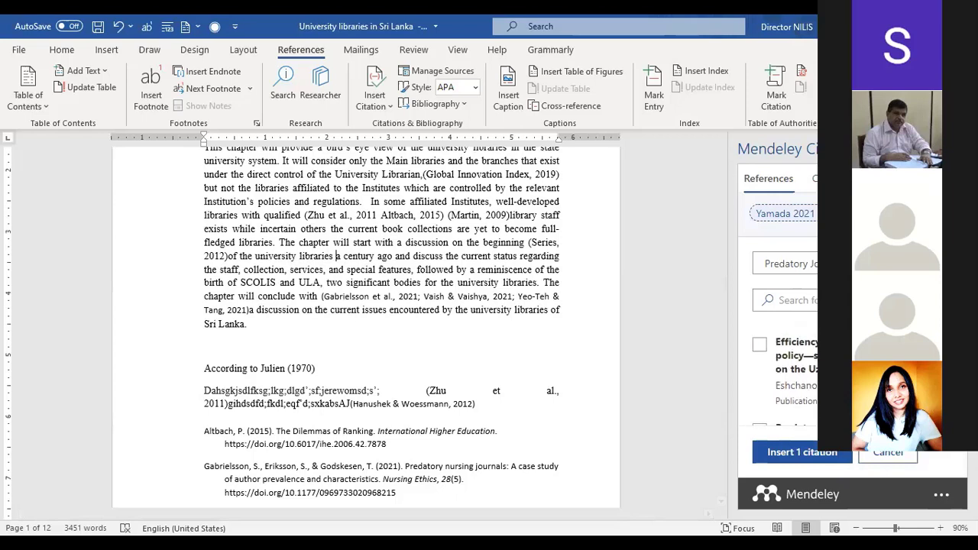
{"action": "left_click", "coordinate": [760, 347]}
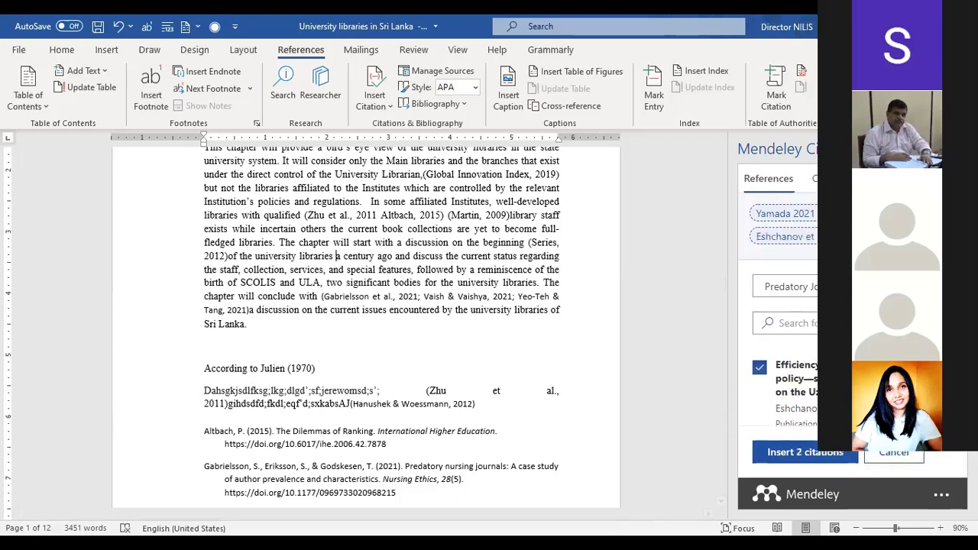
Add the article about Beall's list to the selection, insert the three citations after "university libraries", and put a space before "a century ago".
{"action": "scroll", "coordinate": [794, 382], "scroll_direction": "down", "scroll_amount": 2}
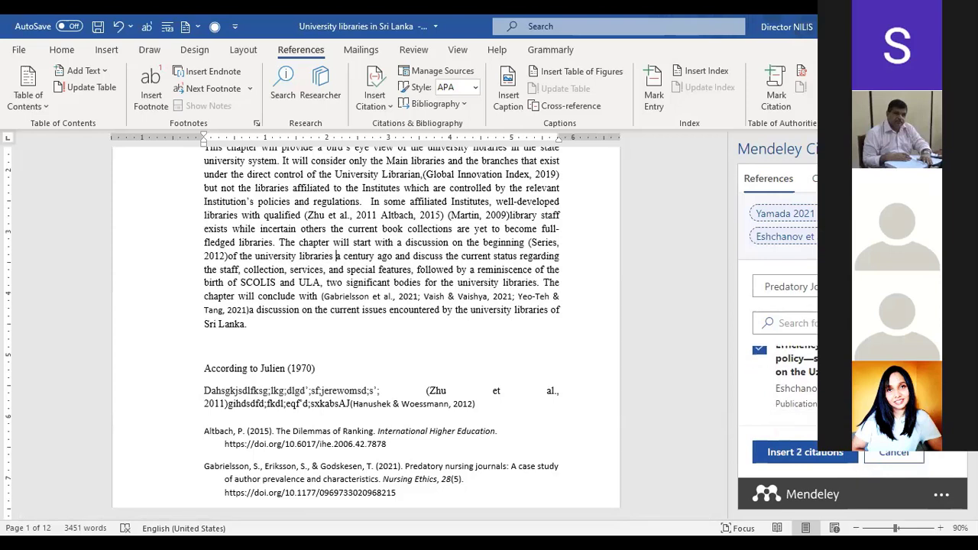
{"action": "scroll", "coordinate": [795, 382], "scroll_direction": "down", "scroll_amount": 1}
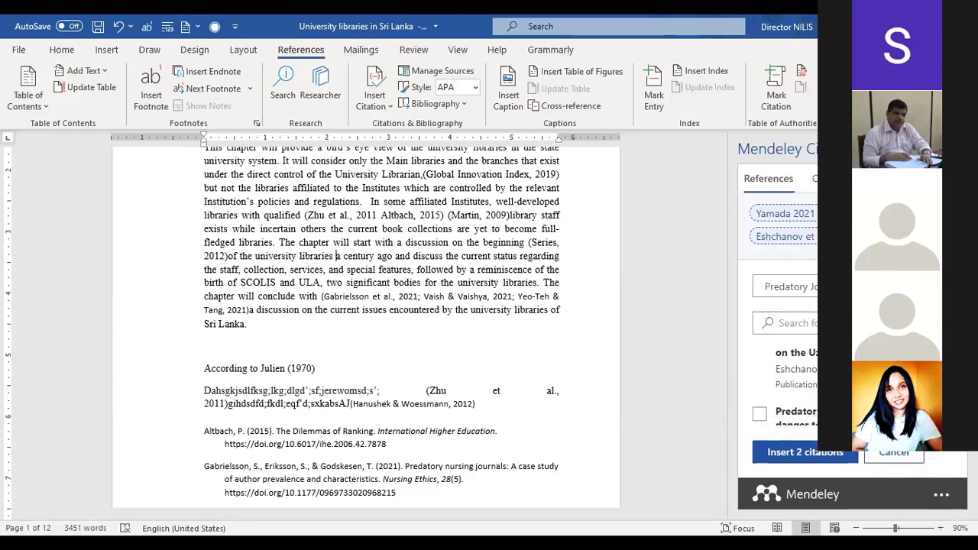
{"action": "scroll", "coordinate": [795, 382], "scroll_direction": "down", "scroll_amount": 3}
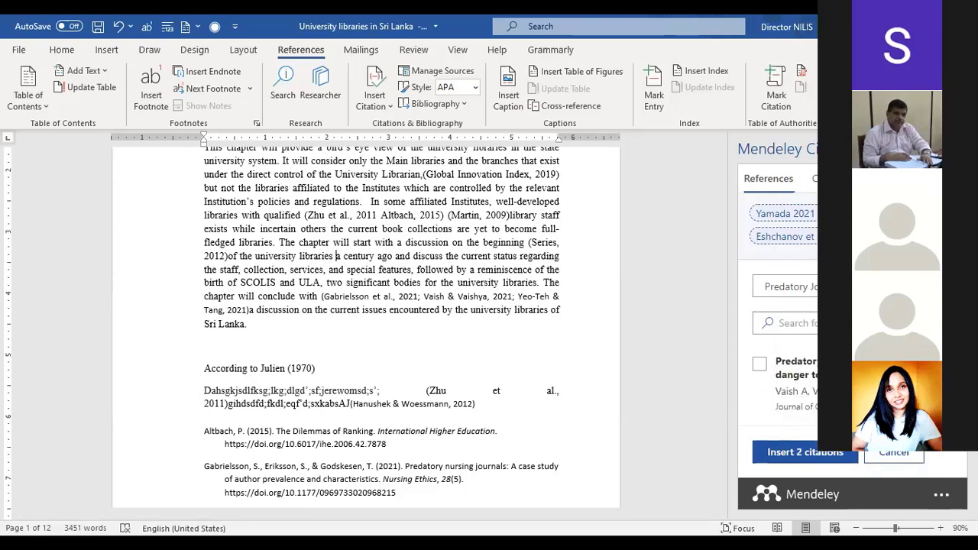
{"action": "scroll", "coordinate": [787, 382], "scroll_direction": "down", "scroll_amount": 2}
{"action": "scroll", "coordinate": [795, 382], "scroll_direction": "down", "scroll_amount": 5}
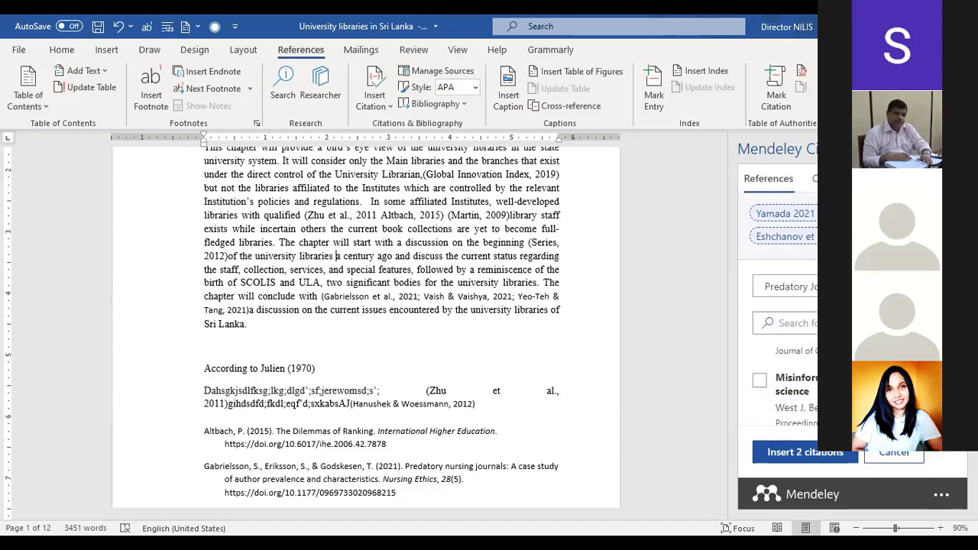
{"action": "scroll", "coordinate": [788, 382], "scroll_direction": "down", "scroll_amount": 1}
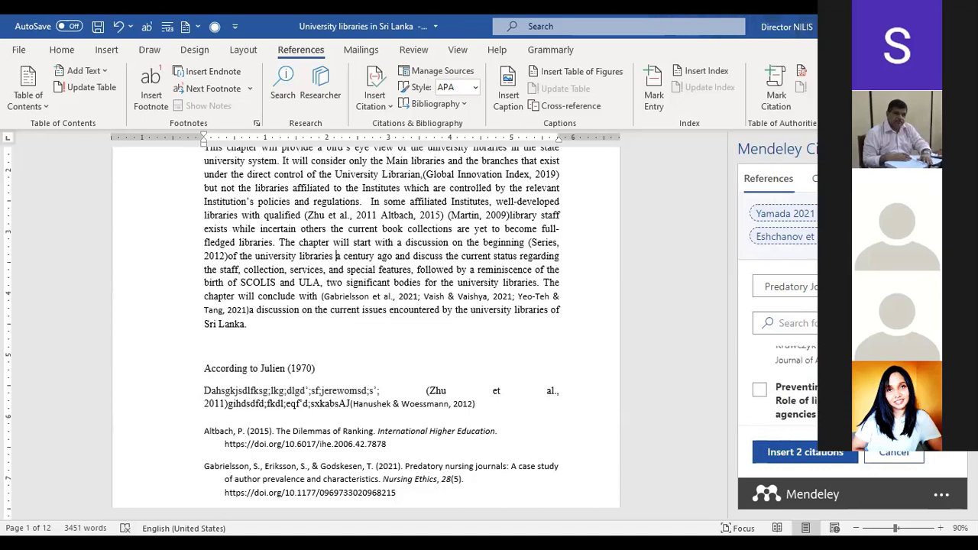
{"action": "scroll", "coordinate": [811, 384], "scroll_direction": "up", "scroll_amount": 1}
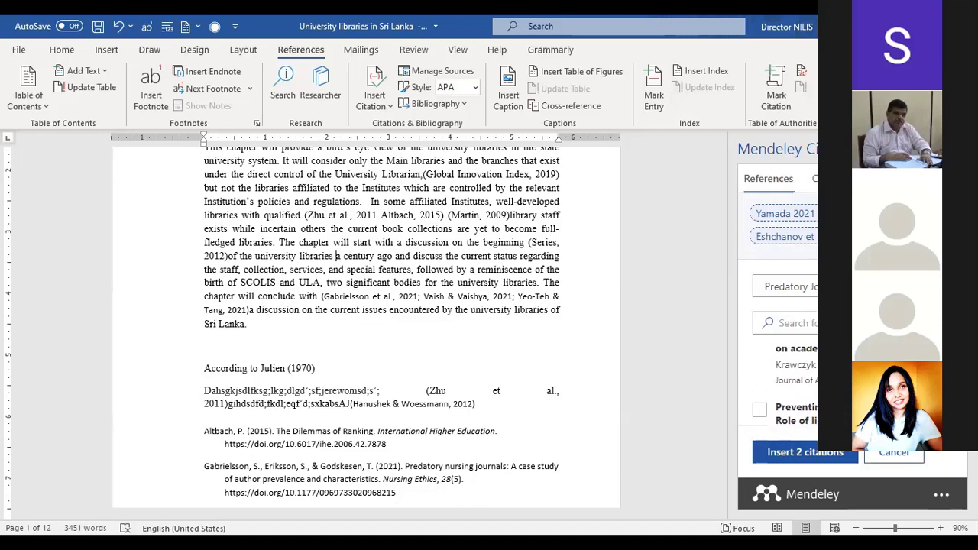
{"action": "scroll", "coordinate": [787, 378], "scroll_direction": "up", "scroll_amount": 3}
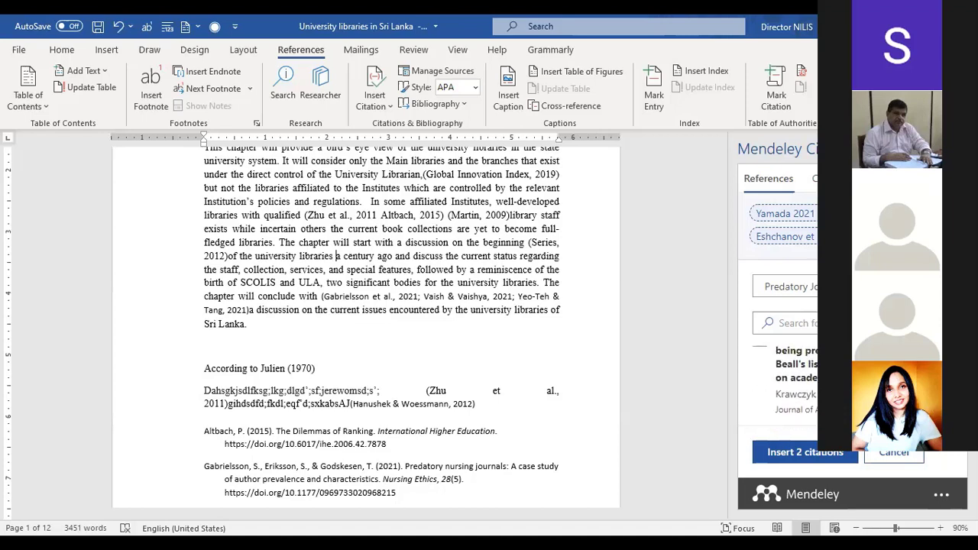
{"action": "left_click", "coordinate": [761, 362]}
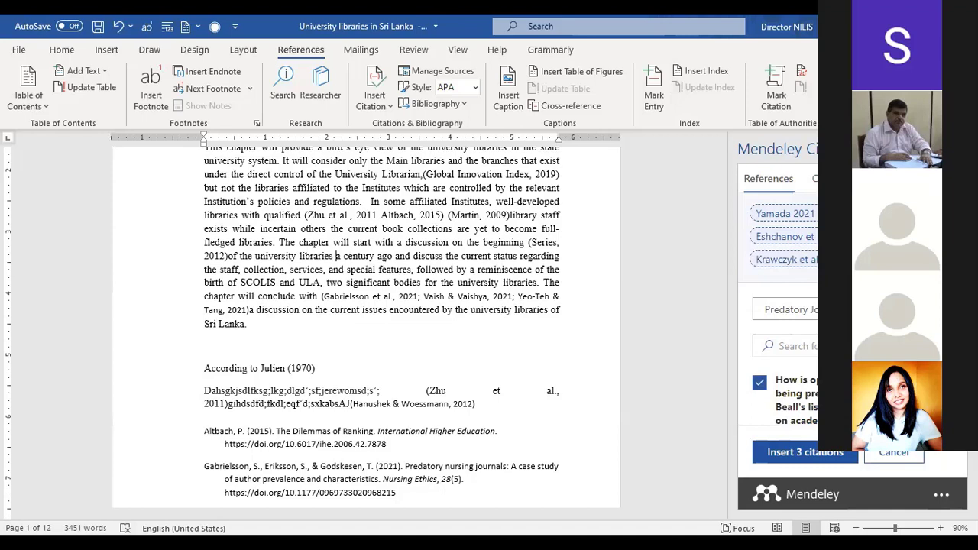
{"action": "left_click", "coordinate": [830, 455]}
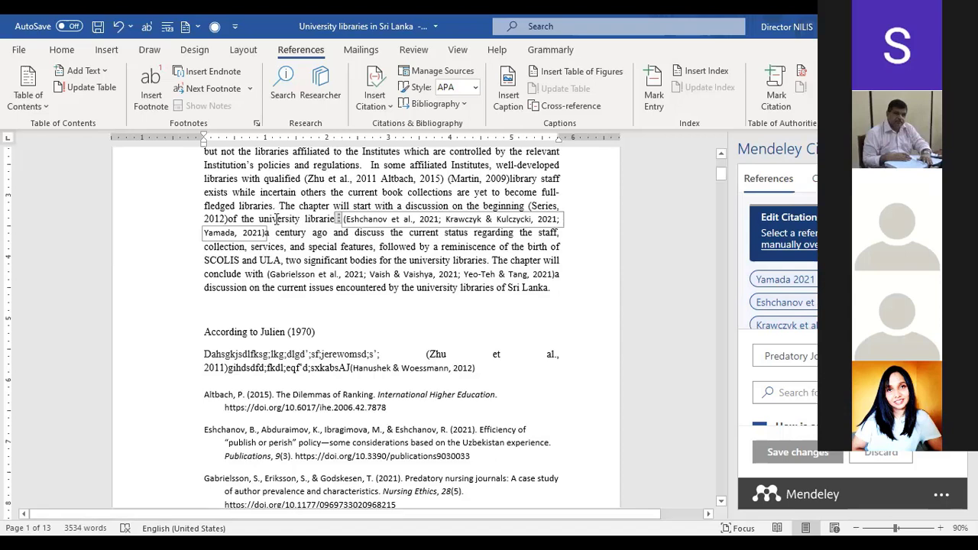
{"action": "left_click", "coordinate": [269, 232]}
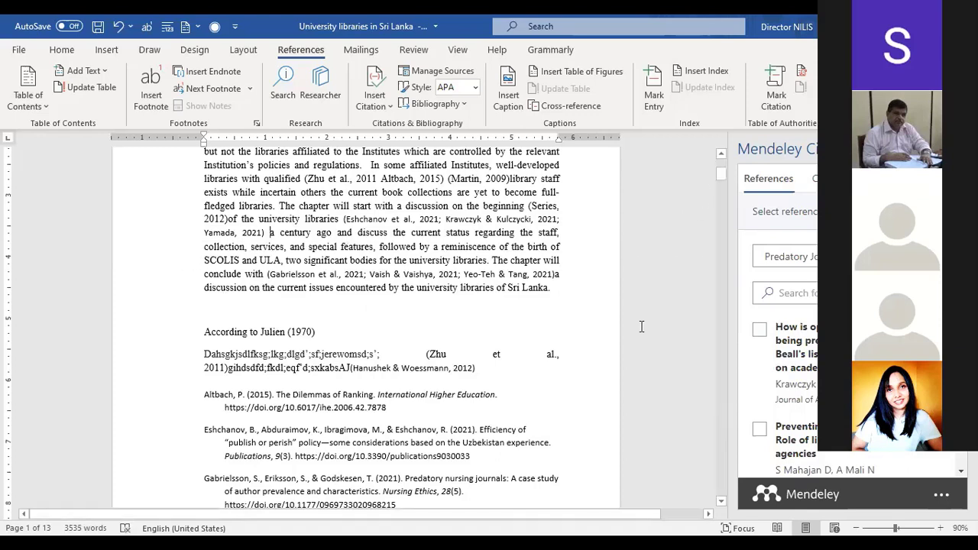
Review the reference list at the end of the chapter for the entries of the newly inserted citations.
{"action": "left_click_drag", "start_coordinate": [722, 173], "coordinate": [723, 195]}
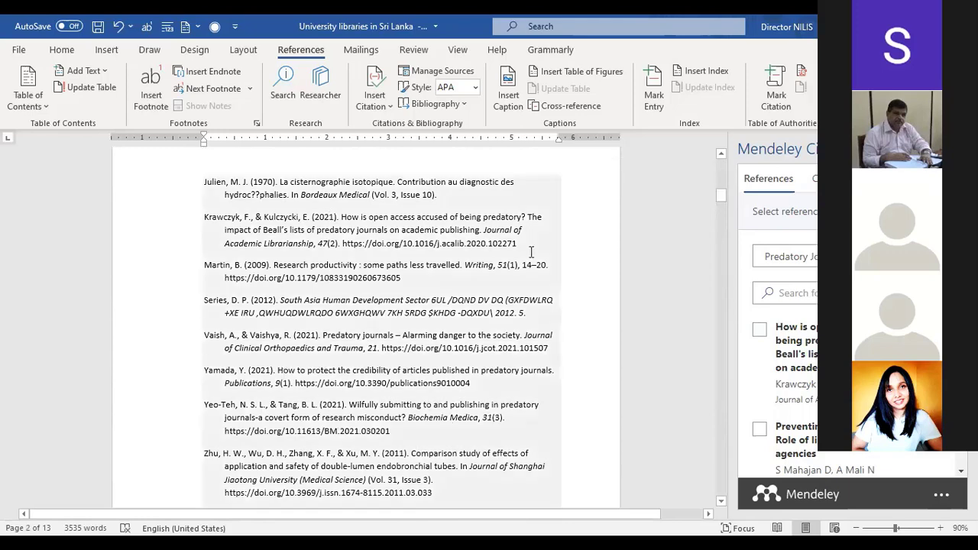
{"action": "left_click", "coordinate": [722, 157]}
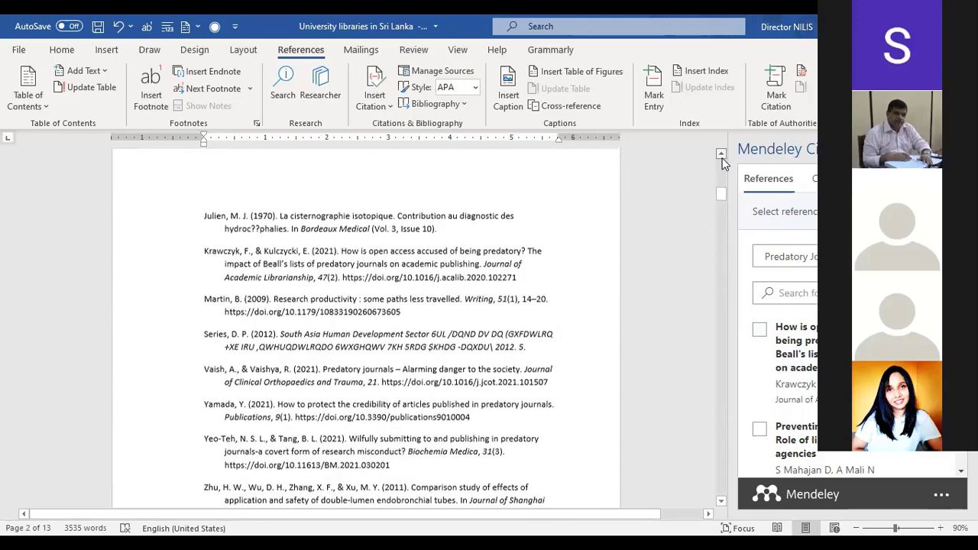
{"action": "left_click", "coordinate": [722, 157]}
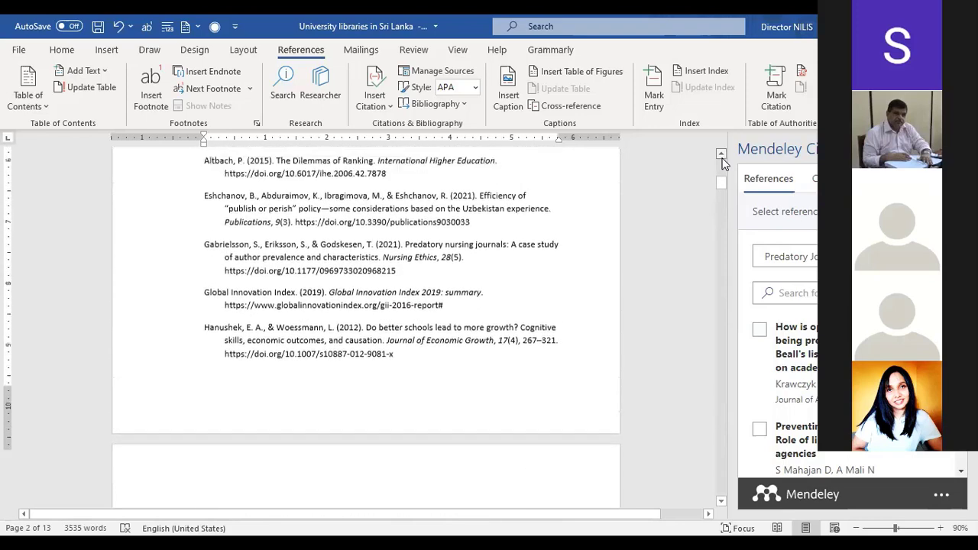
{"action": "left_click", "coordinate": [722, 157]}
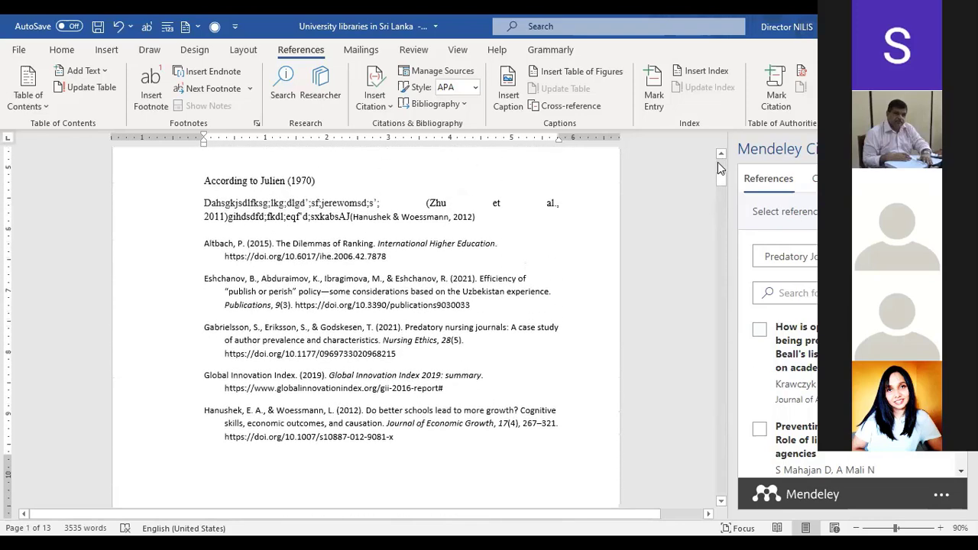
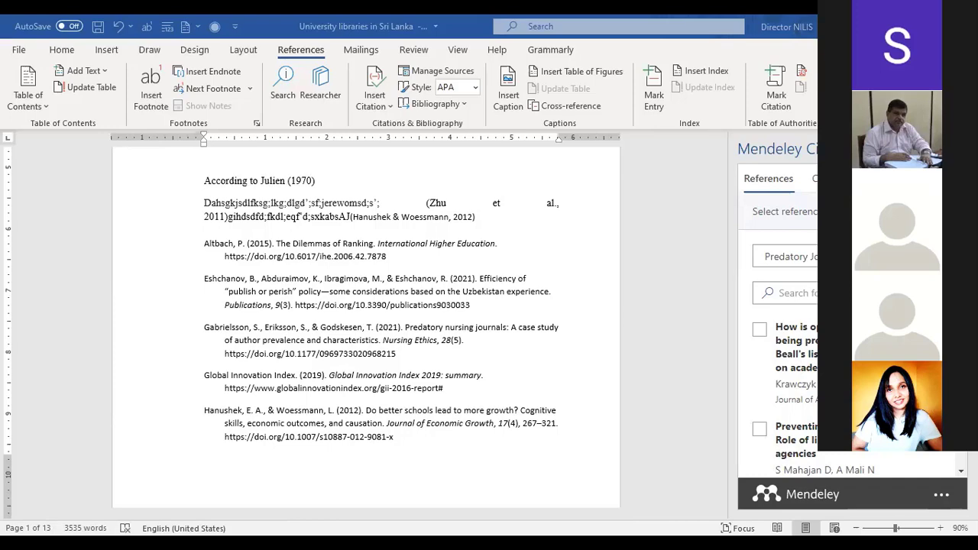
Switch to the Mendeley website in the browser, open its Datasets page and look over the research data search and repository sections.
{"action": "key", "text": "alt+Tab"}
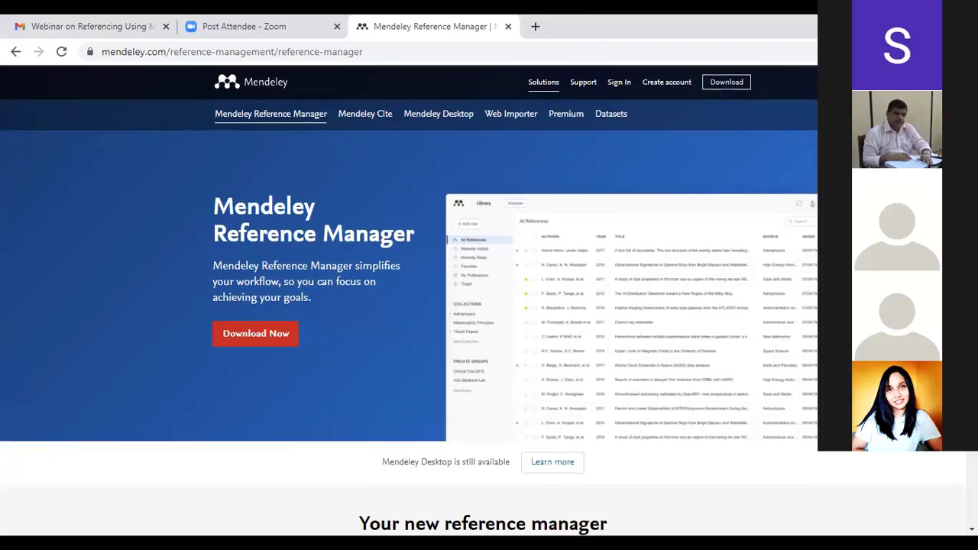
{"action": "left_click", "coordinate": [622, 118]}
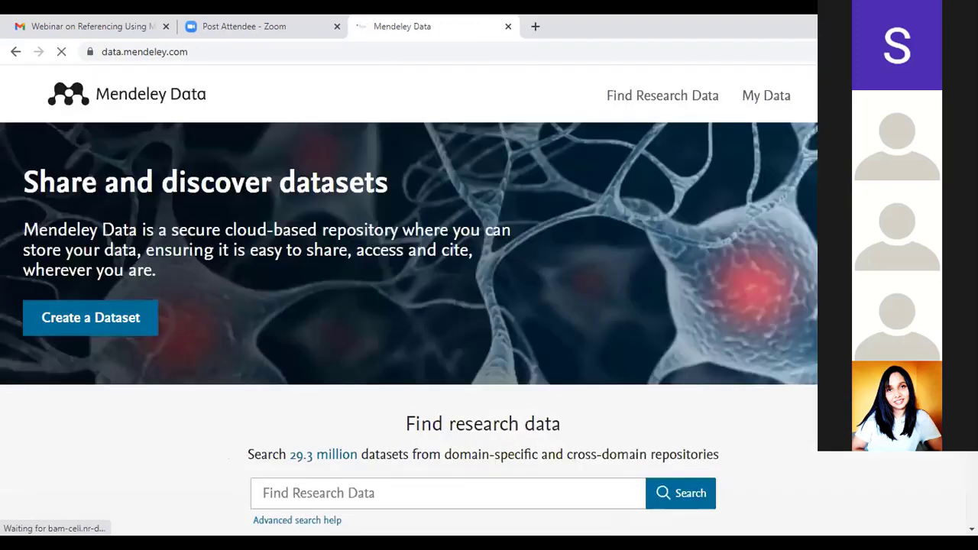
{"action": "scroll", "coordinate": [409, 298], "scroll_direction": "down", "scroll_amount": 3}
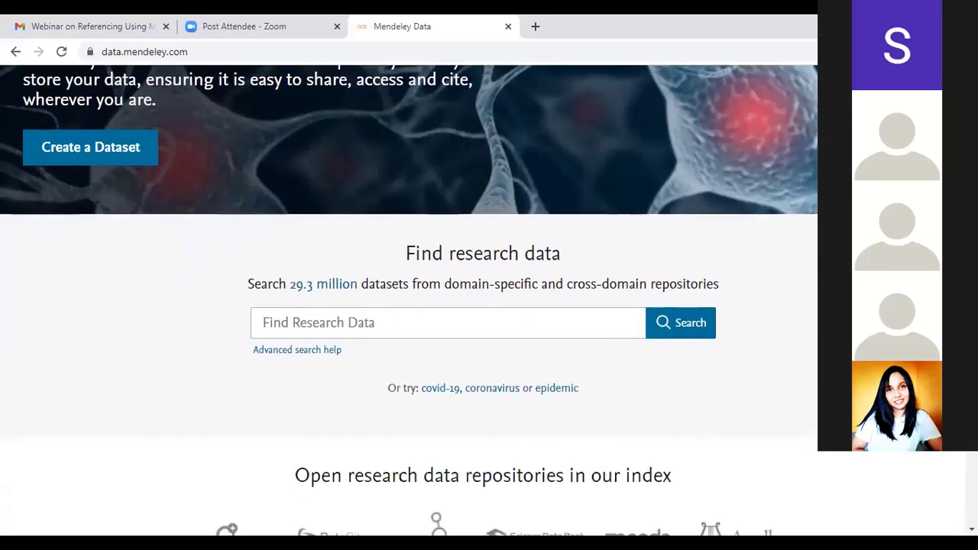
{"action": "scroll", "coordinate": [409, 299], "scroll_direction": "up", "scroll_amount": 1}
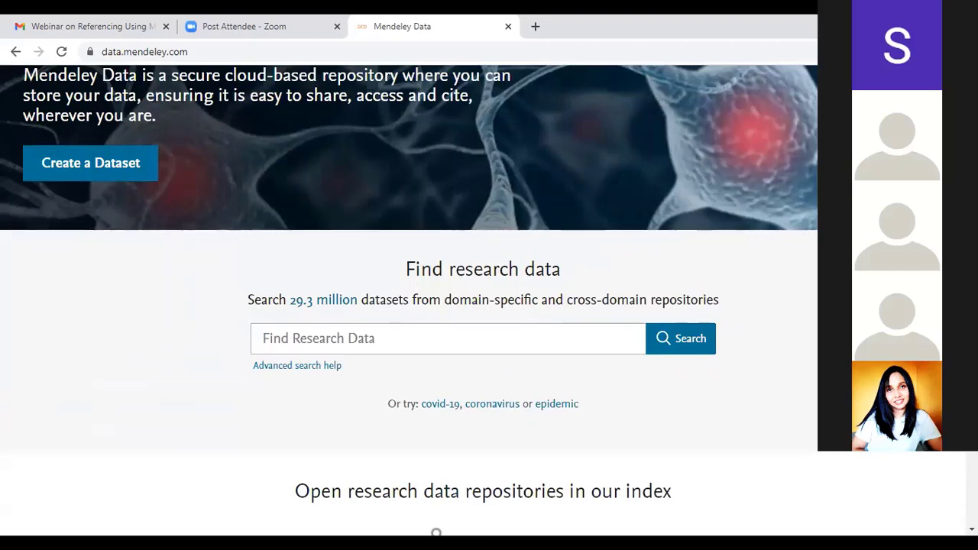
{"action": "scroll", "coordinate": [409, 300], "scroll_direction": "up", "scroll_amount": 2}
{"action": "scroll", "coordinate": [409, 300], "scroll_direction": "down", "scroll_amount": 1}
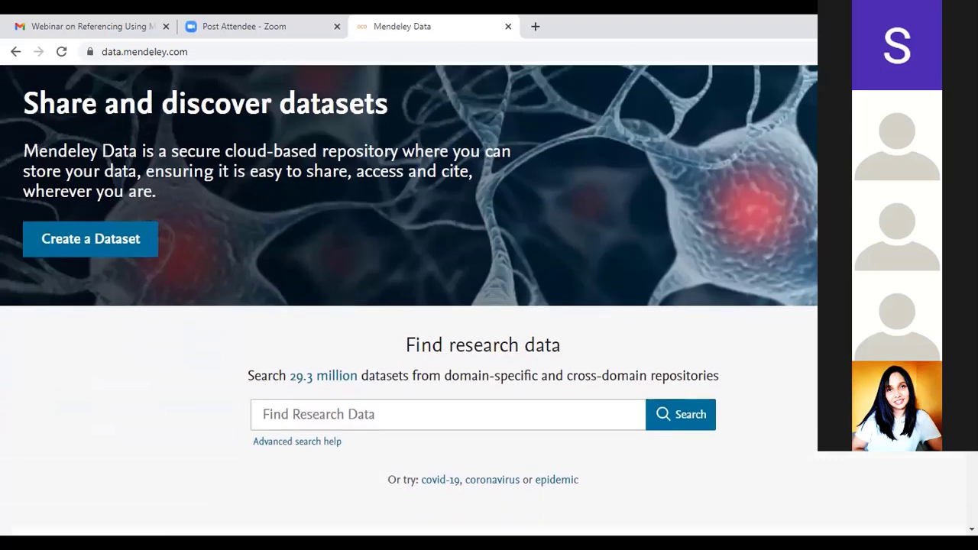
{"action": "scroll", "coordinate": [409, 300], "scroll_direction": "down", "scroll_amount": 2}
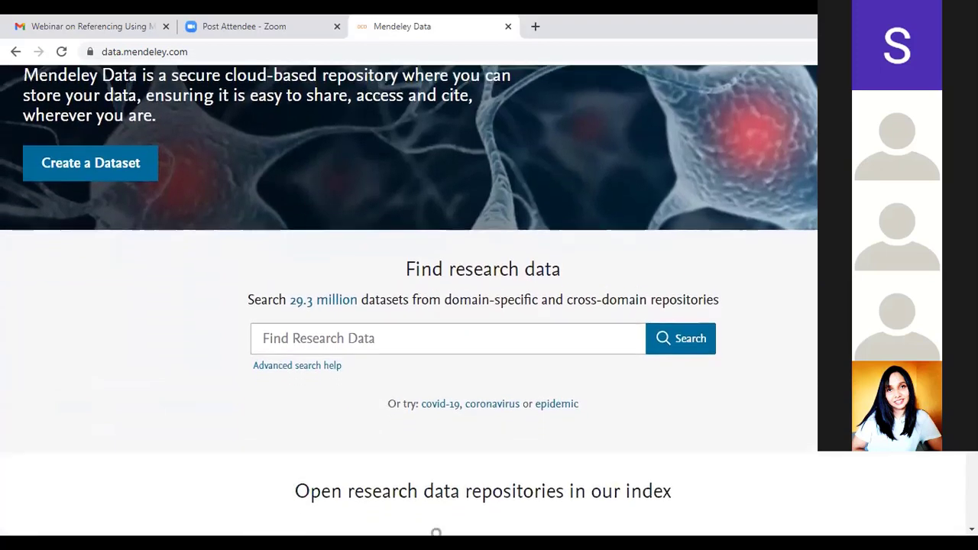
{"action": "scroll", "coordinate": [409, 301], "scroll_direction": "up", "scroll_amount": 3}
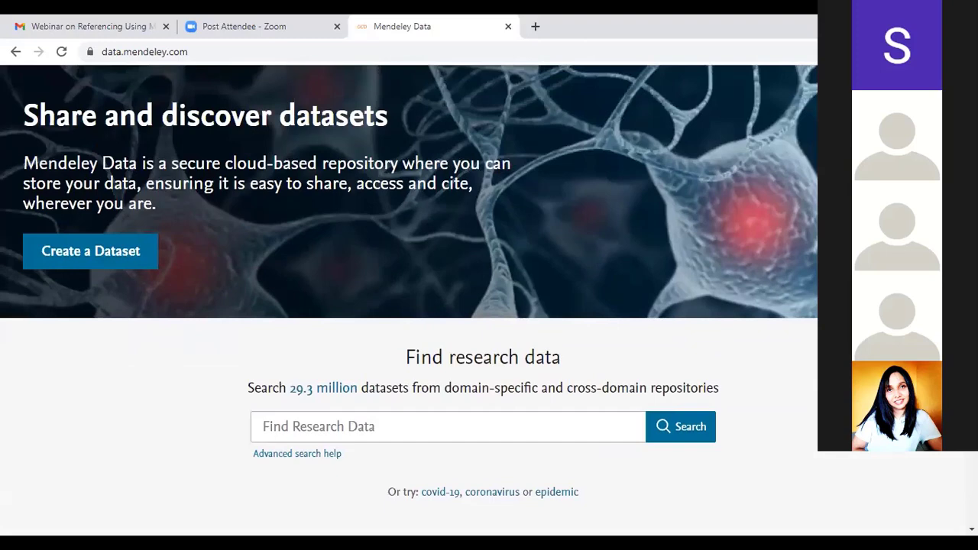
{"action": "scroll", "coordinate": [409, 282], "scroll_direction": "down", "scroll_amount": 1}
{"action": "scroll", "coordinate": [409, 288], "scroll_direction": "down", "scroll_amount": 1}
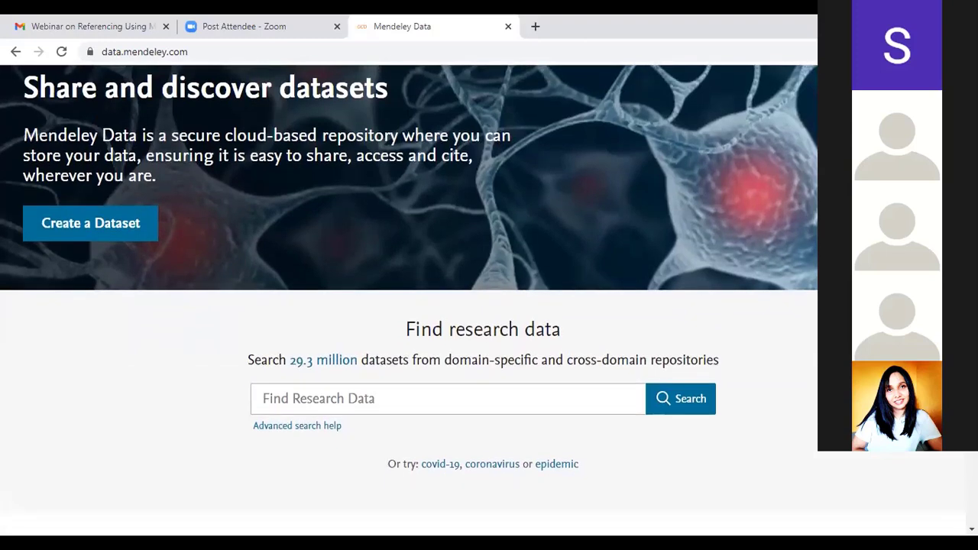
{"action": "scroll", "coordinate": [409, 290], "scroll_direction": "up", "scroll_amount": 2}
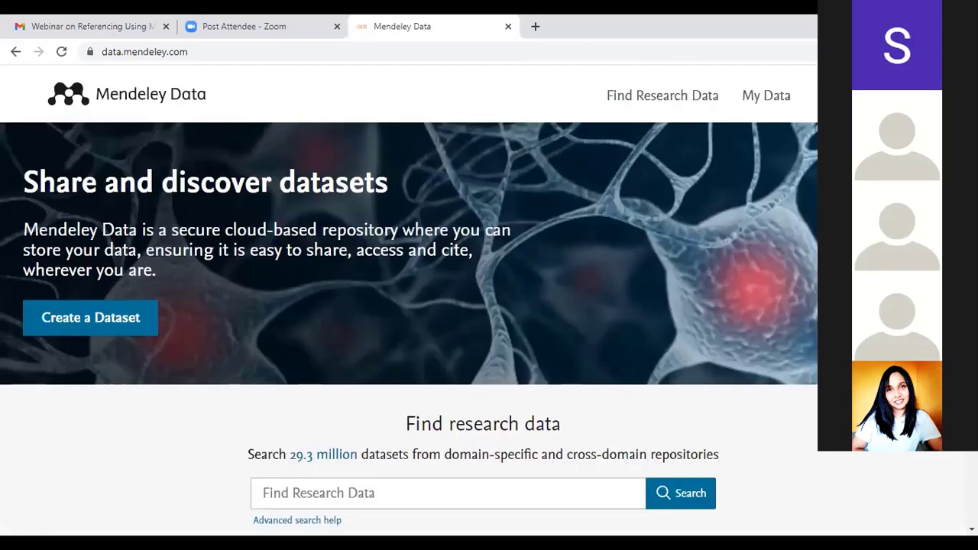
{"action": "scroll", "coordinate": [409, 291], "scroll_direction": "down", "scroll_amount": 3}
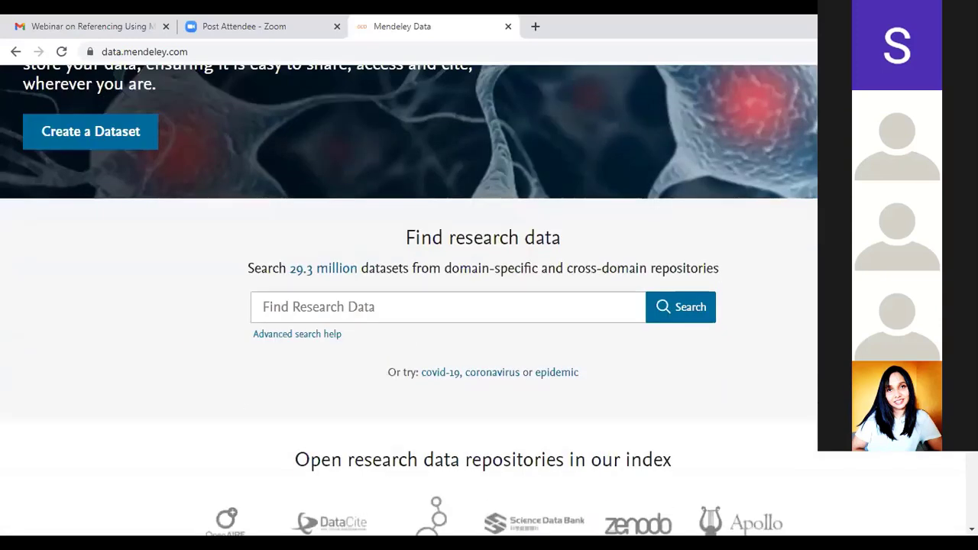
{"action": "left_click", "coordinate": [429, 307]}
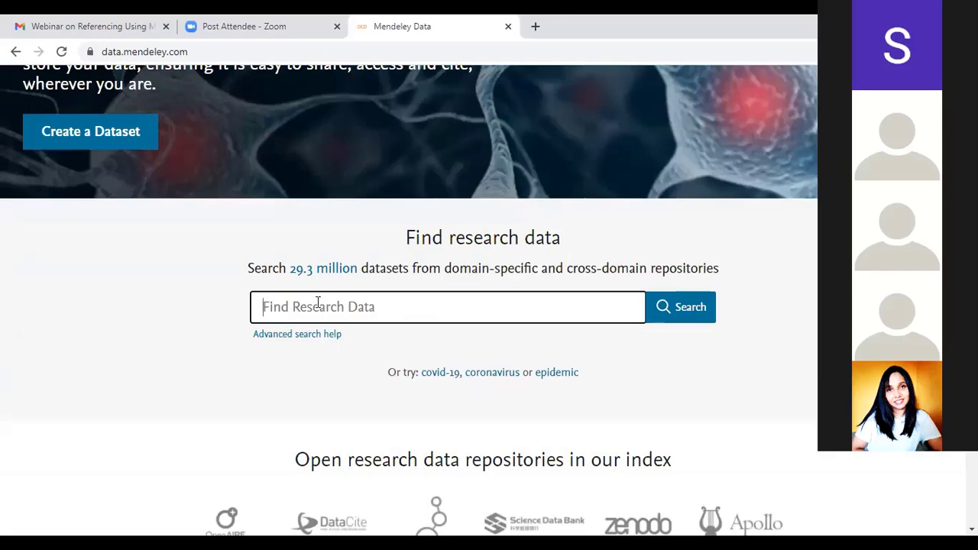
{"action": "type", "text": "Health"}
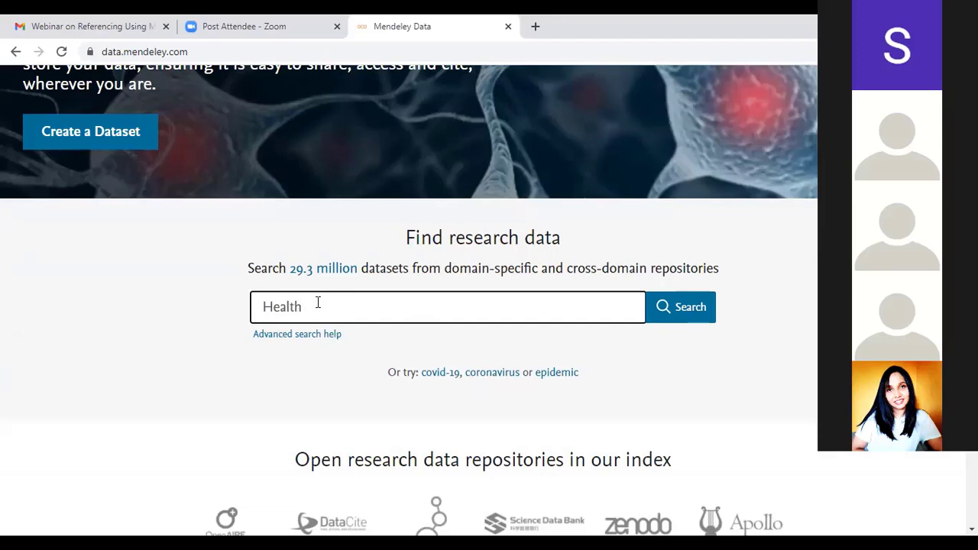
{"action": "key", "text": "BackSpace"}
{"action": "key", "text": "BackSpace"}
{"action": "key", "text": "BackSpace"}
{"action": "key", "text": "BackSpace"}
{"action": "key", "text": "BackSpace"}
{"action": "key", "text": "BackSpace"}
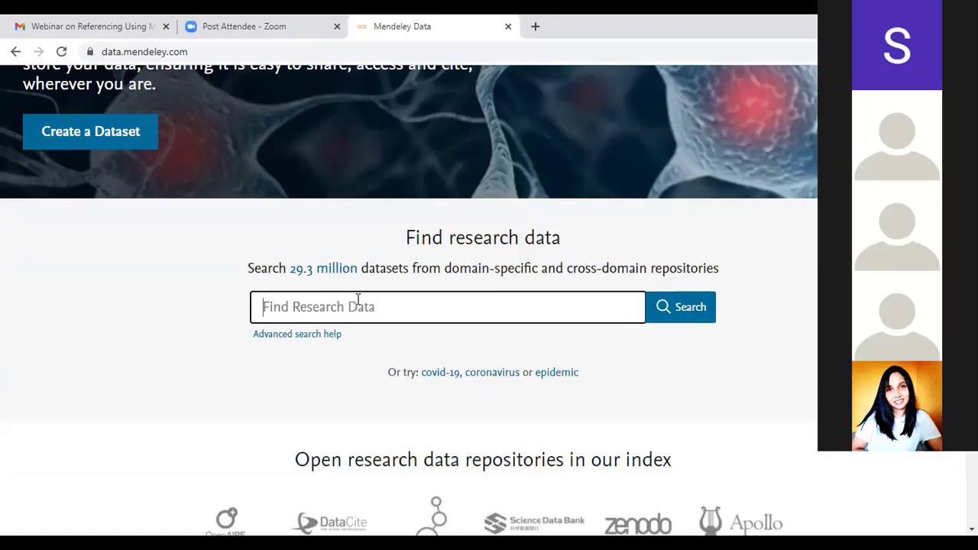
Search the research data for "Cancer" and examine the resulting datasets and the data type filters.
{"action": "type", "text": "ancer"}
{"action": "left_click", "coordinate": [673, 313]}
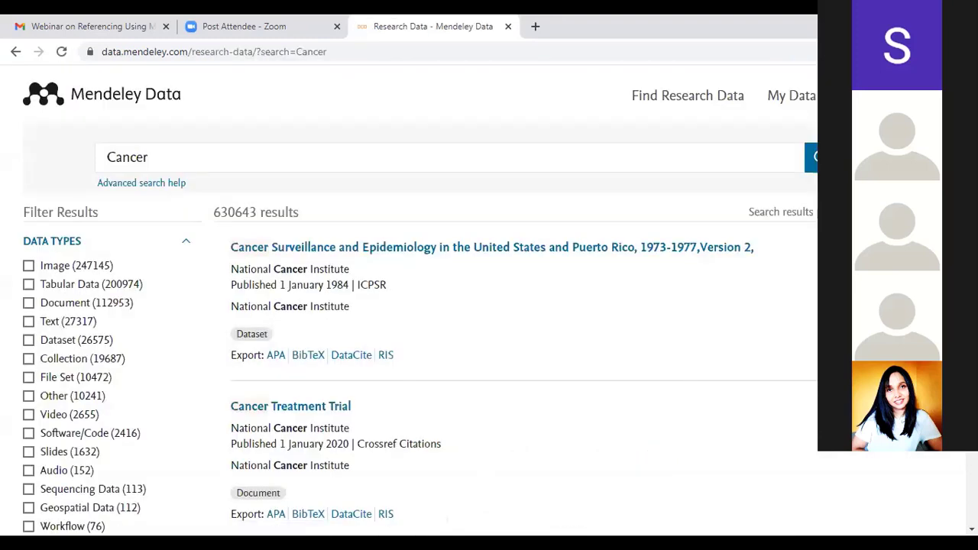
{"action": "scroll", "coordinate": [473, 298], "scroll_direction": "down", "scroll_amount": 2}
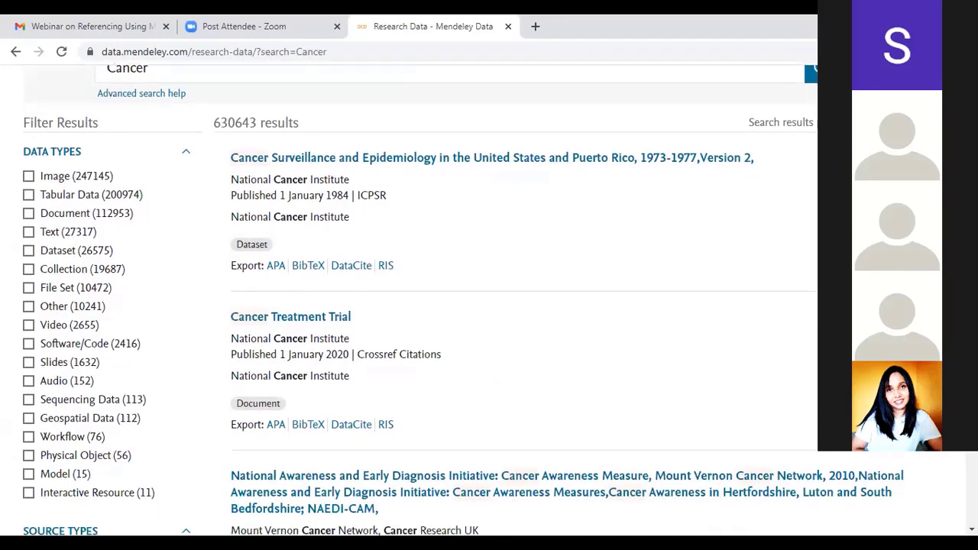
{"action": "scroll", "coordinate": [473, 298], "scroll_direction": "down", "scroll_amount": 1}
{"action": "scroll", "coordinate": [240, 356], "scroll_direction": "up", "scroll_amount": 2}
{"action": "scroll", "coordinate": [184, 308], "scroll_direction": "down", "scroll_amount": 1}
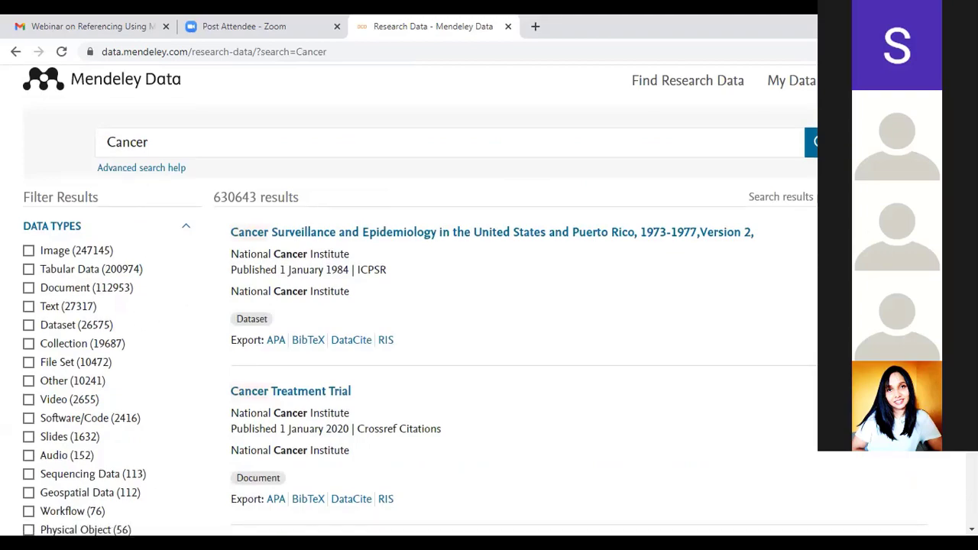
{"action": "scroll", "coordinate": [474, 305], "scroll_direction": "down", "scroll_amount": 10}
{"action": "scroll", "coordinate": [474, 306], "scroll_direction": "up", "scroll_amount": 10}
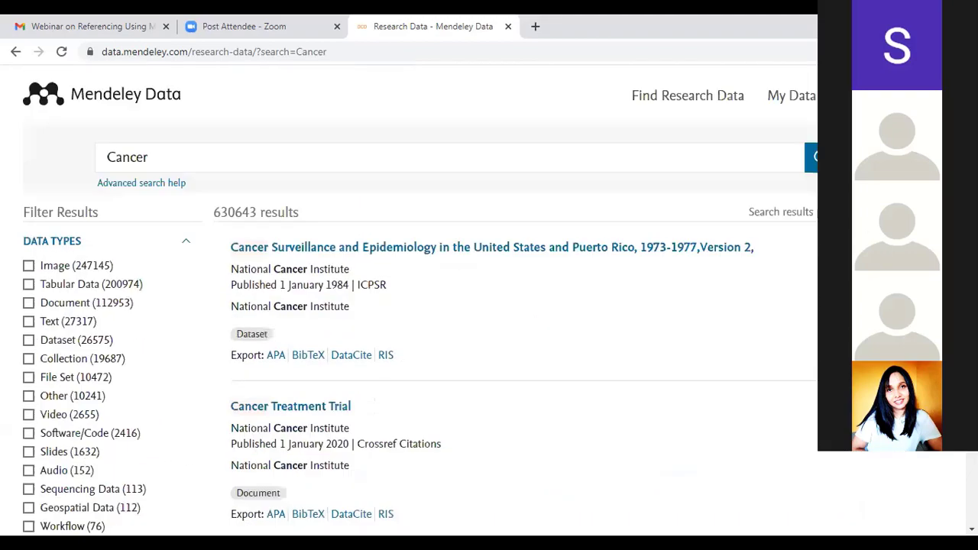
{"action": "scroll", "coordinate": [474, 306], "scroll_direction": "down", "scroll_amount": 1}
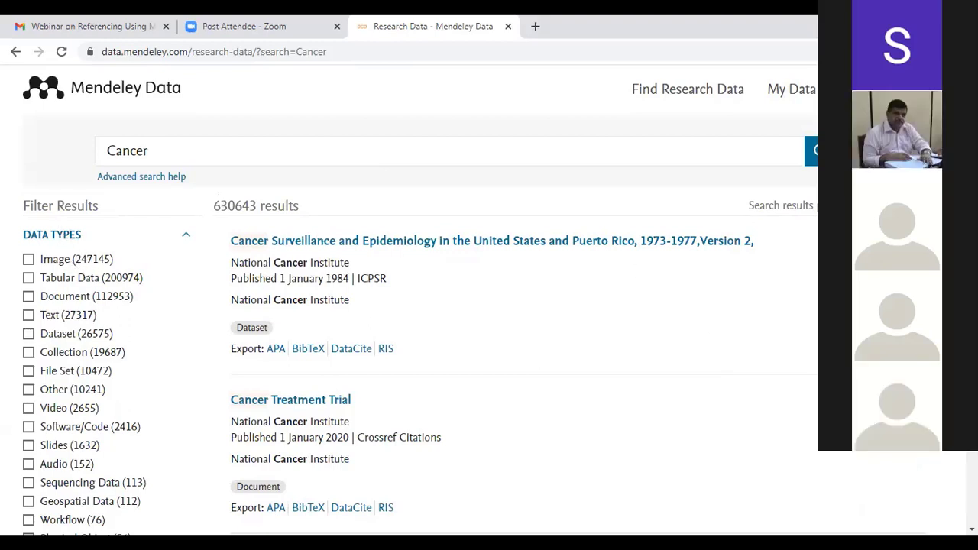
{"action": "scroll", "coordinate": [489, 305], "scroll_direction": "down", "scroll_amount": 3}
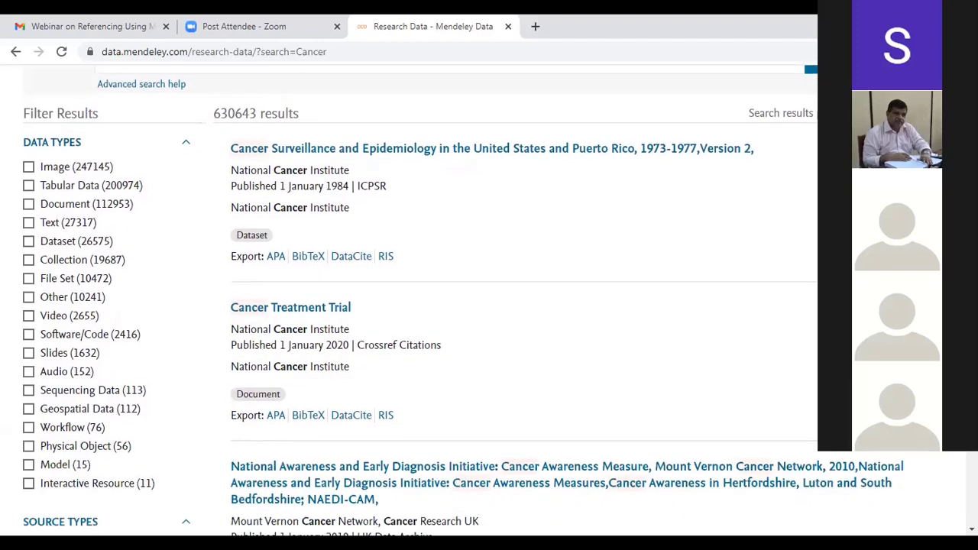
{"action": "scroll", "coordinate": [472, 300], "scroll_direction": "down", "scroll_amount": 1}
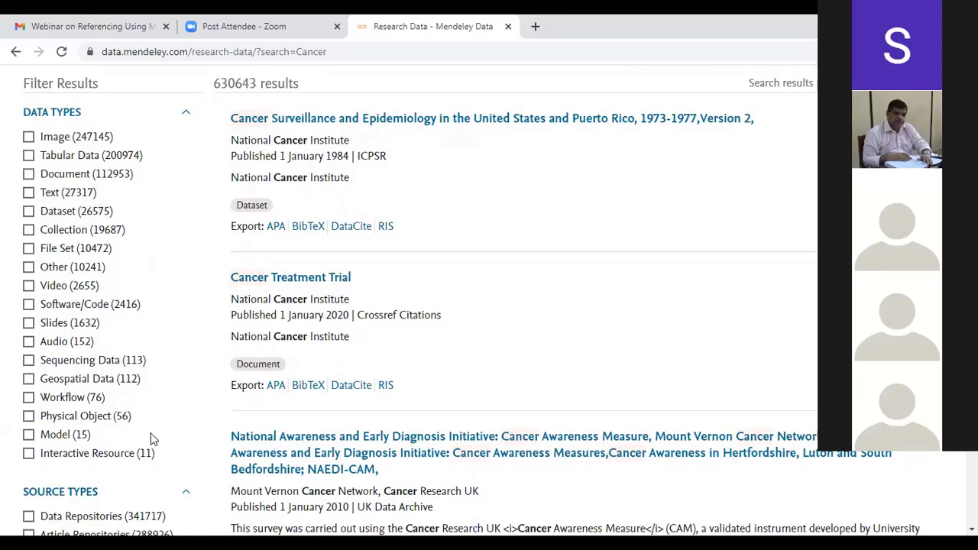
{"action": "left_click", "coordinate": [532, 453]}
{"action": "scroll", "coordinate": [533, 453], "scroll_direction": "down", "scroll_amount": 4}
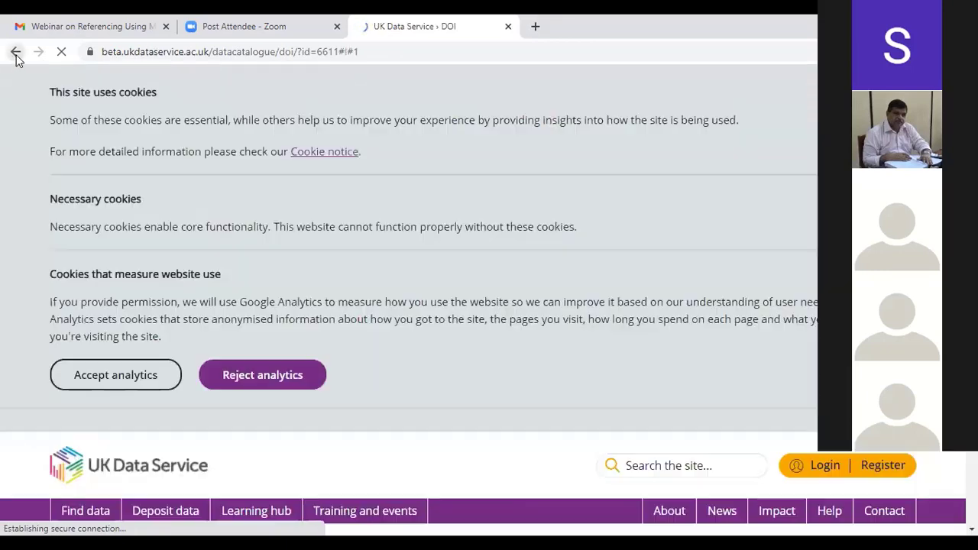
{"action": "left_click", "coordinate": [15, 54]}
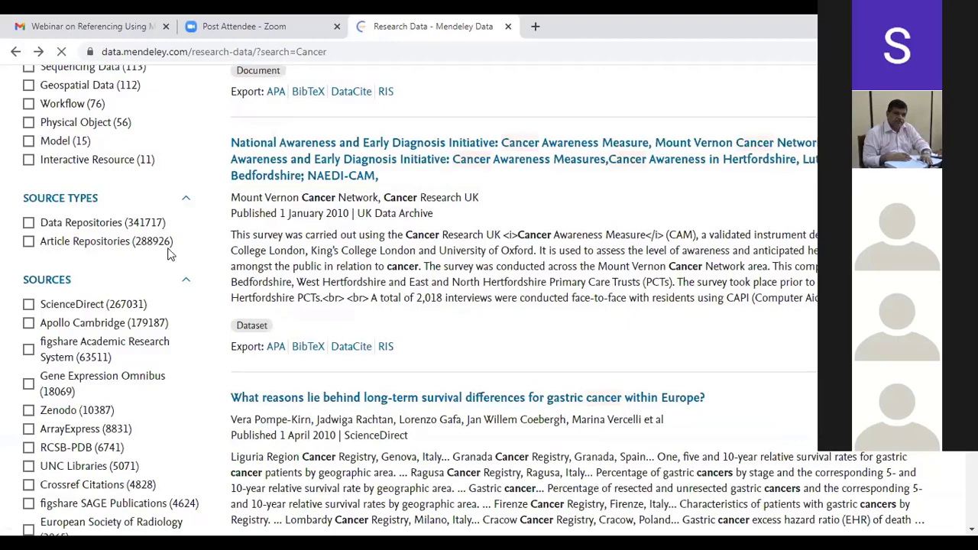
Examine the source and source type filters alongside the "Cancer" results, from the repository list back to the data types.
{"action": "scroll", "coordinate": [490, 298], "scroll_direction": "down", "scroll_amount": 3}
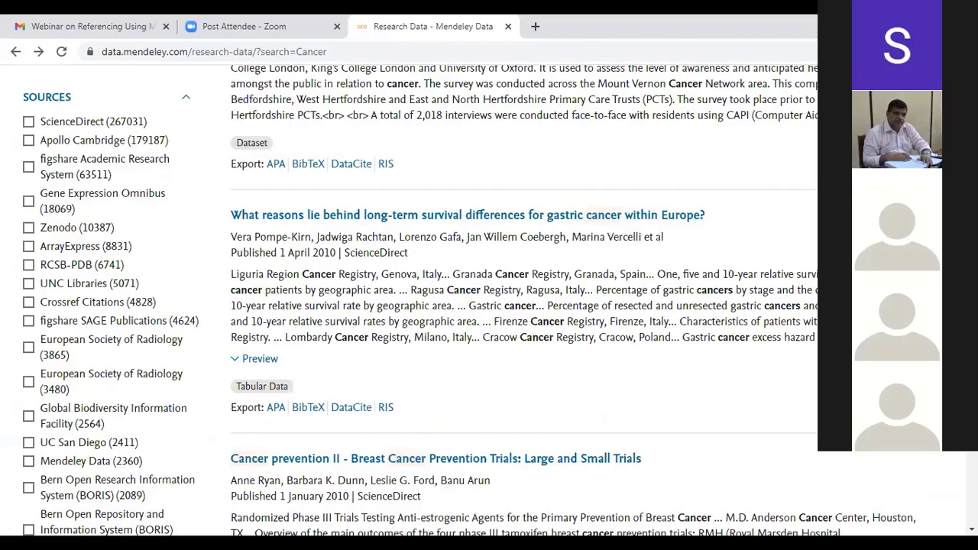
{"action": "scroll", "coordinate": [489, 298], "scroll_direction": "down", "scroll_amount": 3}
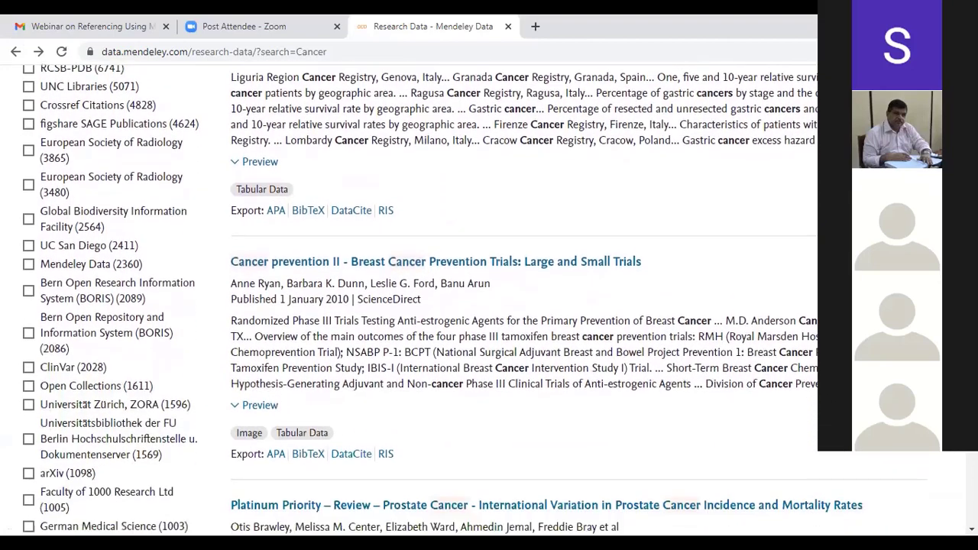
{"action": "scroll", "coordinate": [489, 298], "scroll_direction": "down", "scroll_amount": 5}
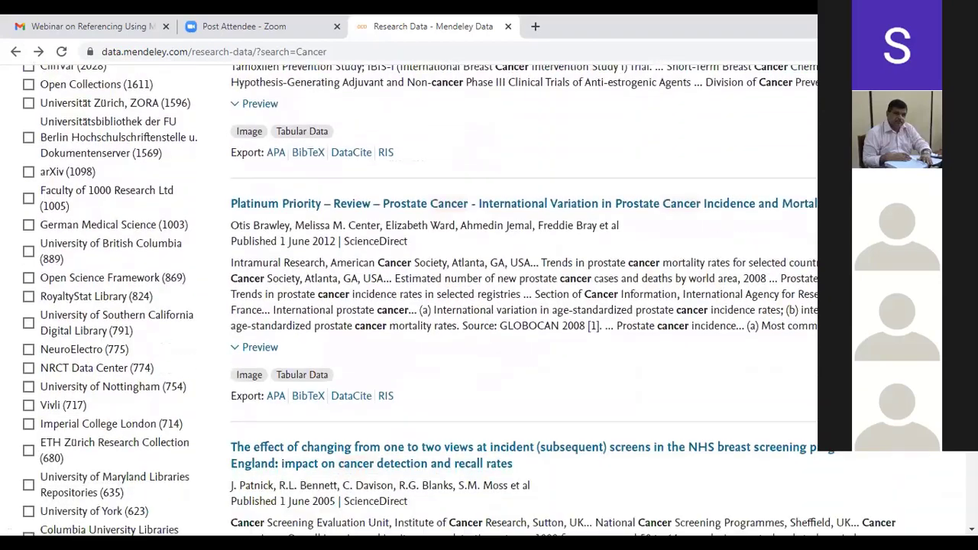
{"action": "scroll", "coordinate": [489, 298], "scroll_direction": "down", "scroll_amount": 7}
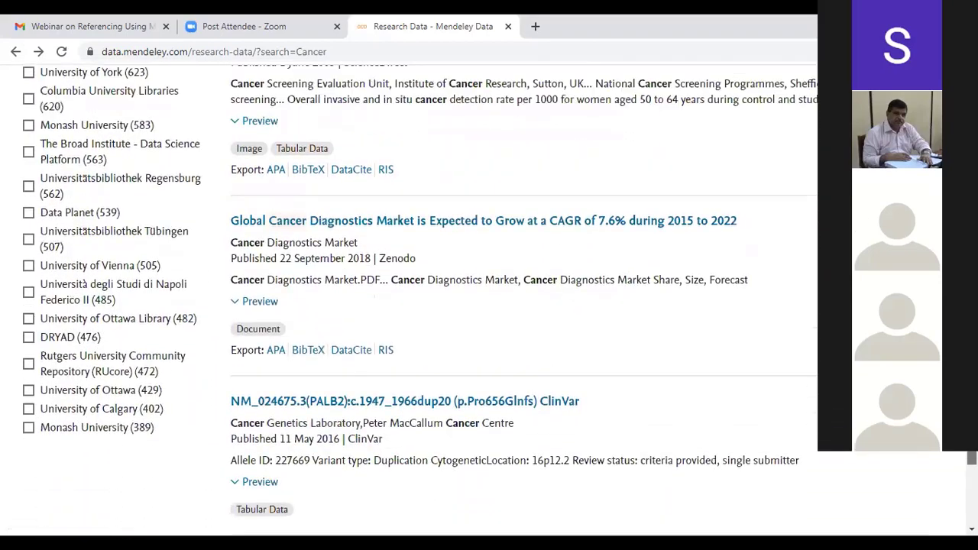
{"action": "scroll", "coordinate": [489, 298], "scroll_direction": "up", "scroll_amount": 8}
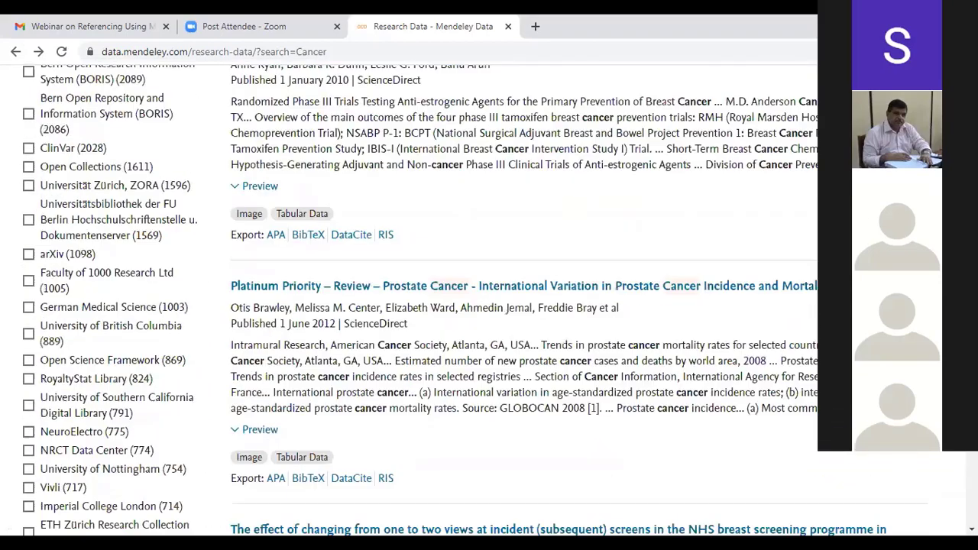
{"action": "scroll", "coordinate": [489, 298], "scroll_direction": "up", "scroll_amount": 12}
{"action": "scroll", "coordinate": [490, 298], "scroll_direction": "down", "scroll_amount": 1}
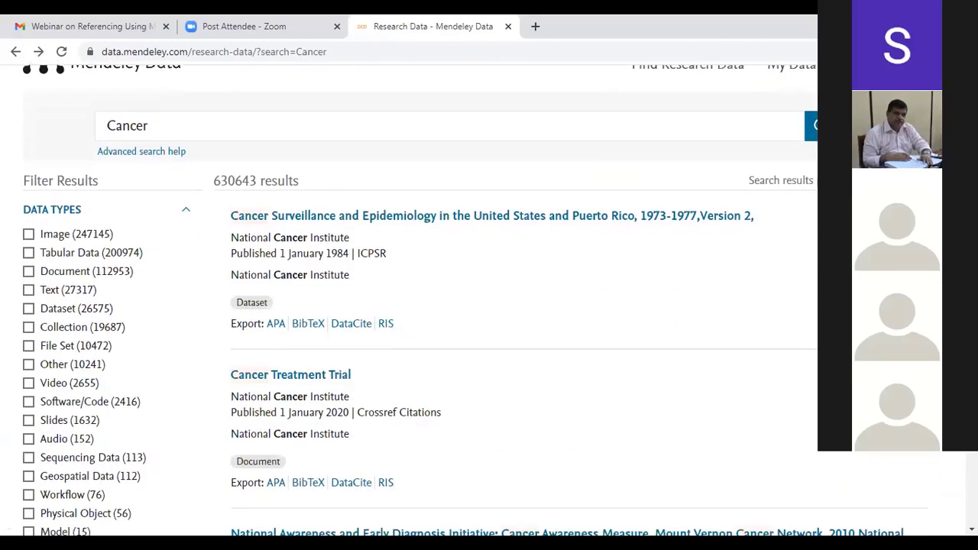
{"action": "scroll", "coordinate": [489, 299], "scroll_direction": "down", "scroll_amount": 2}
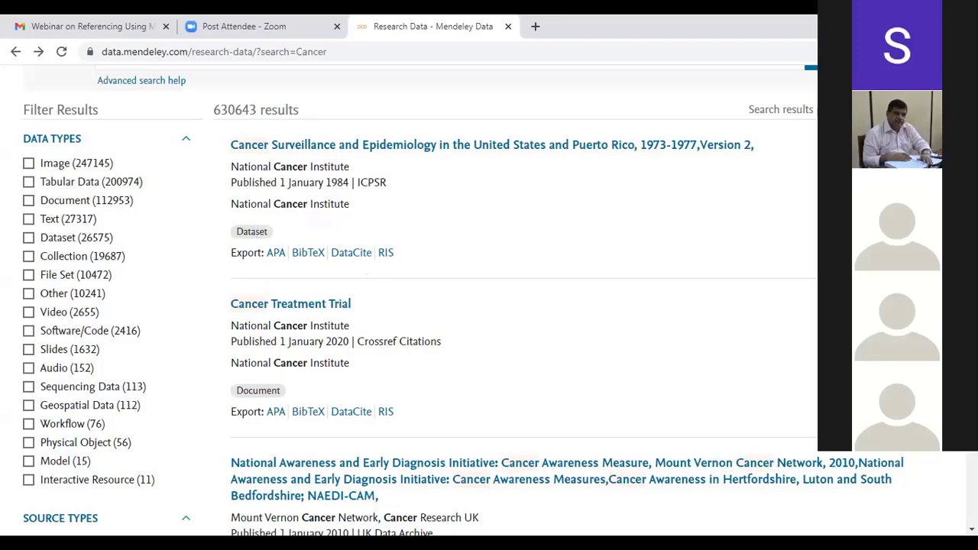
{"action": "scroll", "coordinate": [489, 306], "scroll_direction": "down", "scroll_amount": 3}
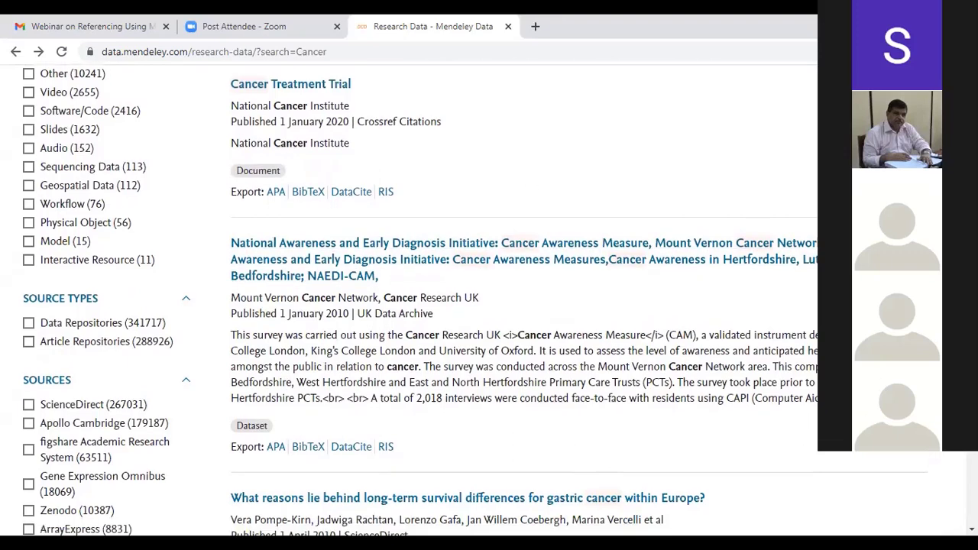
Open the dataset "Cancer Surveillance and Epidemiology in the United States and Puerto Rico, 1973-1977" from the results and read its project summary.
{"action": "scroll", "coordinate": [489, 306], "scroll_direction": "up", "scroll_amount": 3}
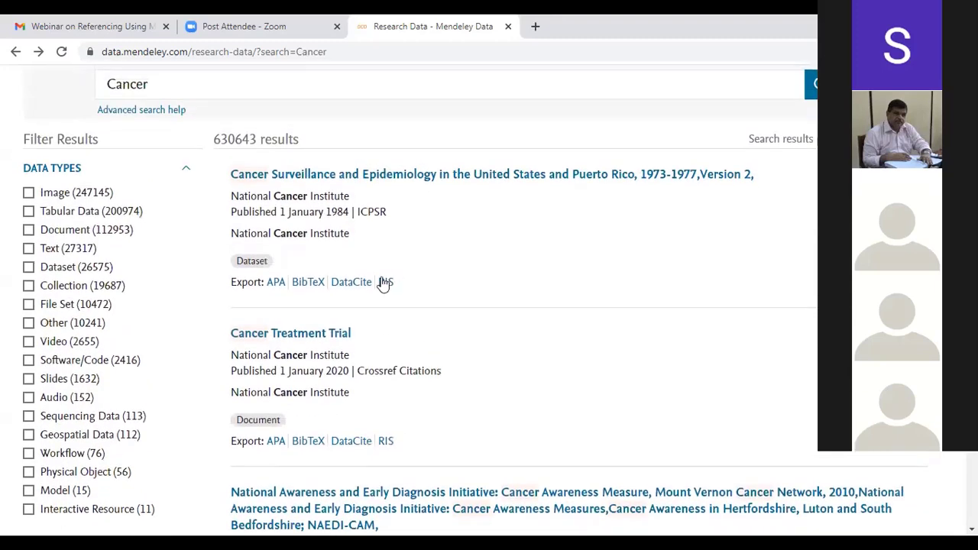
{"action": "left_click", "coordinate": [394, 181]}
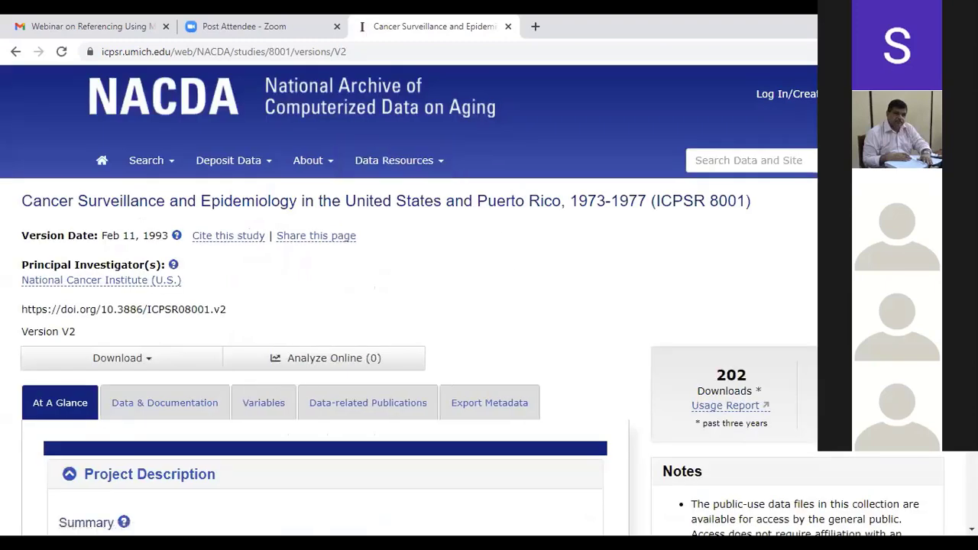
{"action": "scroll", "coordinate": [472, 304], "scroll_direction": "down", "scroll_amount": 1}
{"action": "scroll", "coordinate": [473, 304], "scroll_direction": "up", "scroll_amount": 1}
{"action": "scroll", "coordinate": [472, 304], "scroll_direction": "down", "scroll_amount": 3}
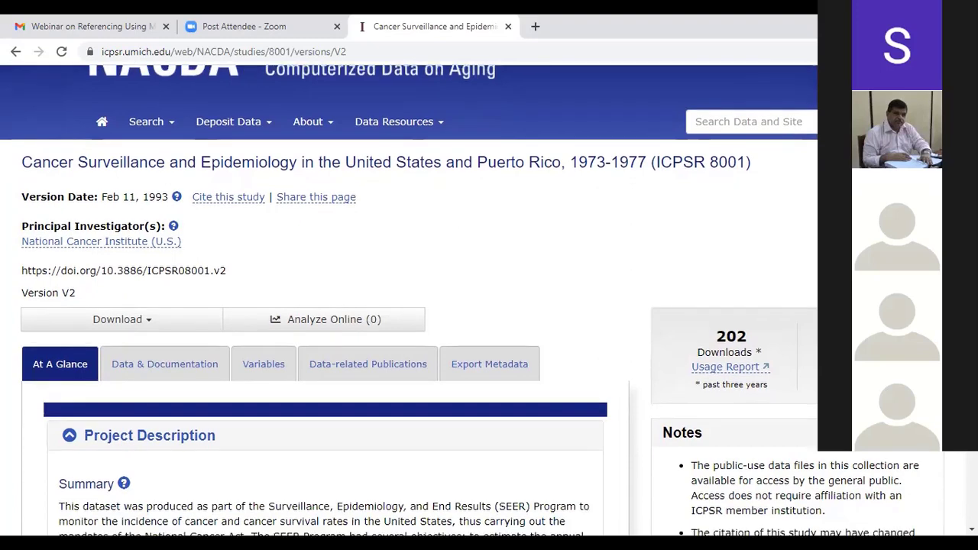
{"action": "scroll", "coordinate": [472, 304], "scroll_direction": "down", "scroll_amount": 4}
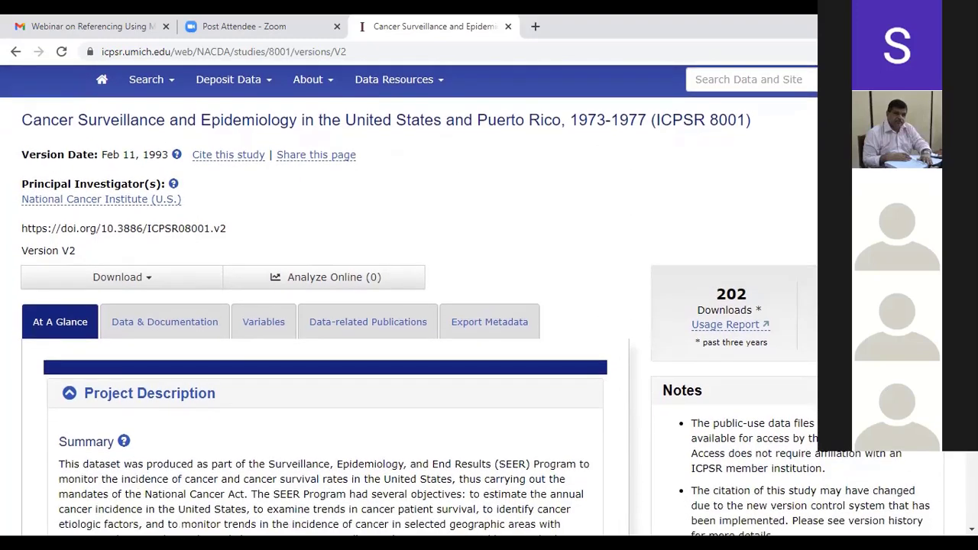
{"action": "scroll", "coordinate": [473, 303], "scroll_direction": "down", "scroll_amount": 2}
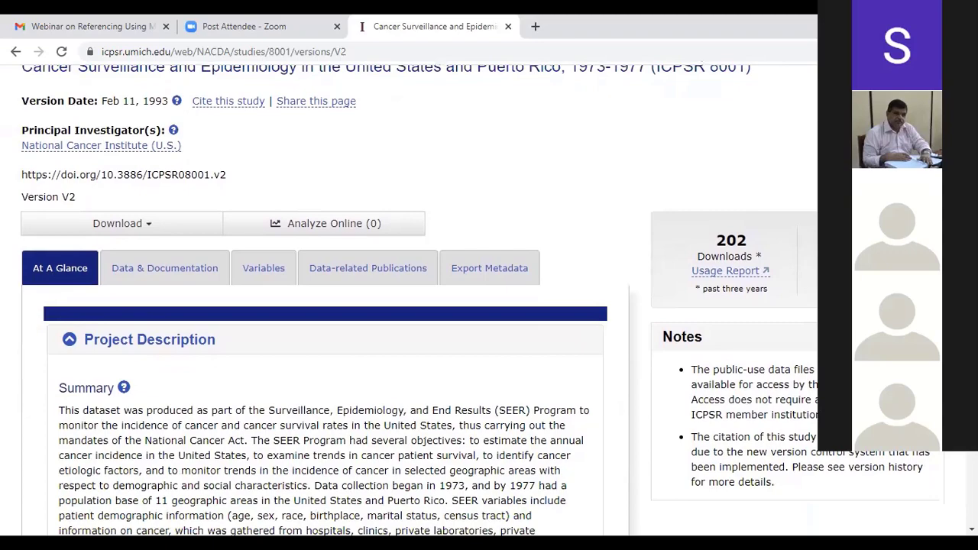
{"action": "scroll", "coordinate": [472, 303], "scroll_direction": "down", "scroll_amount": 3}
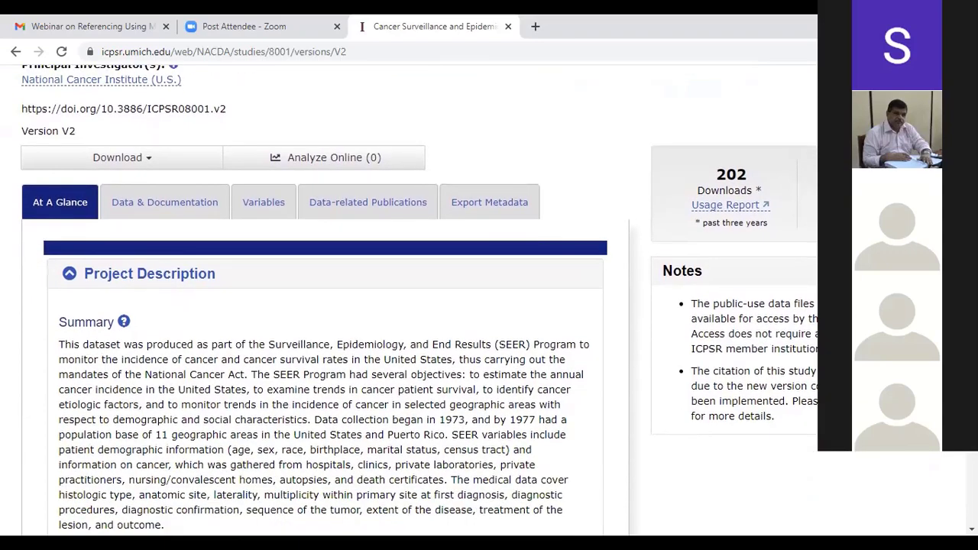
{"action": "scroll", "coordinate": [473, 303], "scroll_direction": "down", "scroll_amount": 2}
{"action": "scroll", "coordinate": [473, 304], "scroll_direction": "up", "scroll_amount": 3}
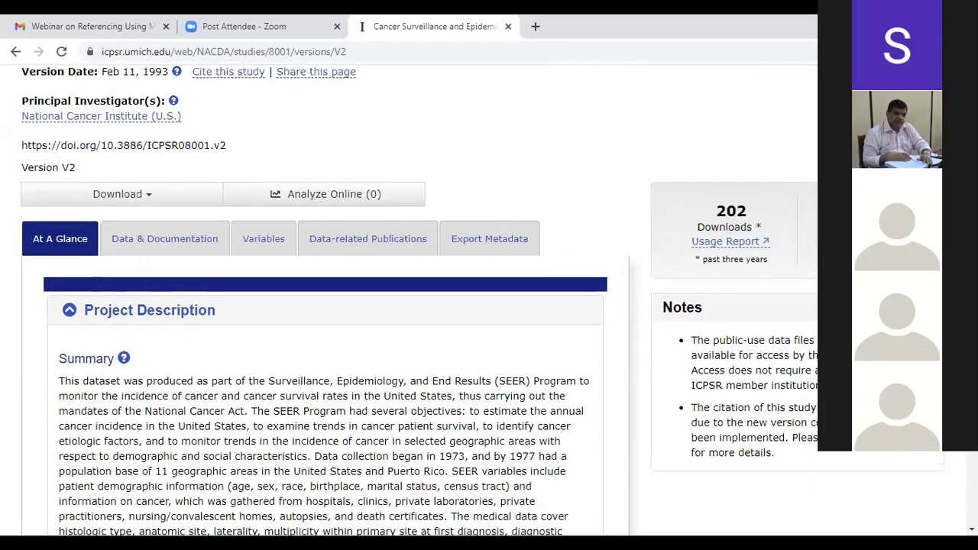
{"action": "scroll", "coordinate": [312, 253], "scroll_direction": "up", "scroll_amount": 2}
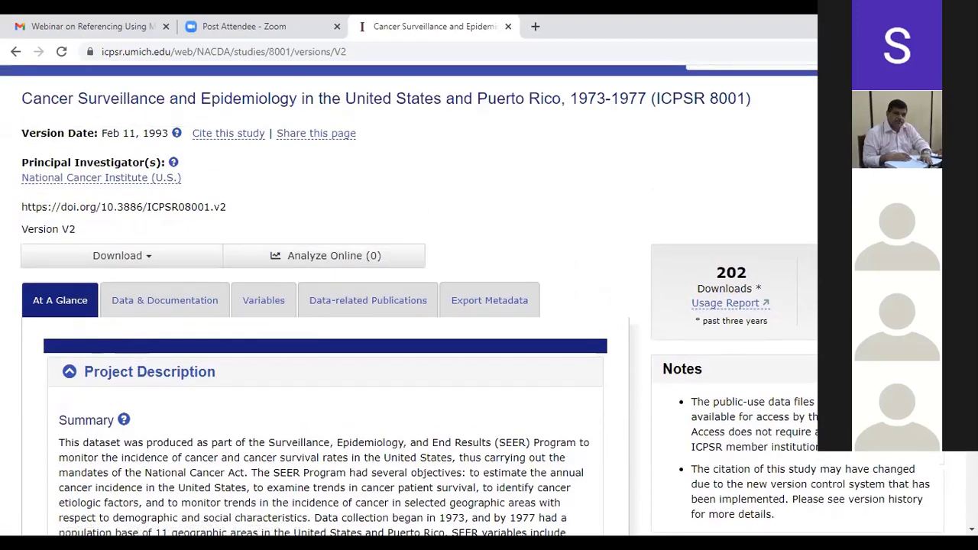
Review the study's citation, citation export formats, subject terms, geographic coverage and distributor in the project description.
{"action": "scroll", "coordinate": [473, 301], "scroll_direction": "down", "scroll_amount": 5}
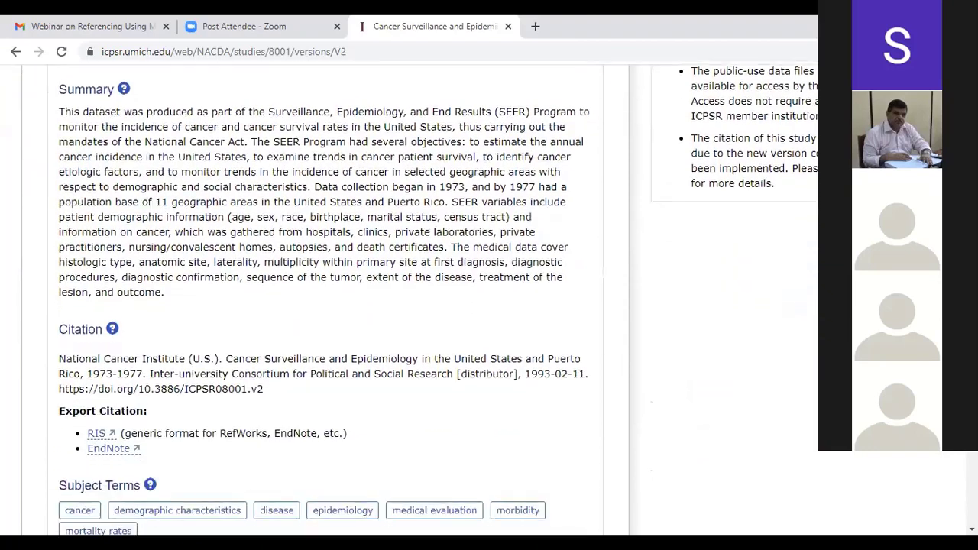
{"action": "scroll", "coordinate": [329, 298], "scroll_direction": "down", "scroll_amount": 1}
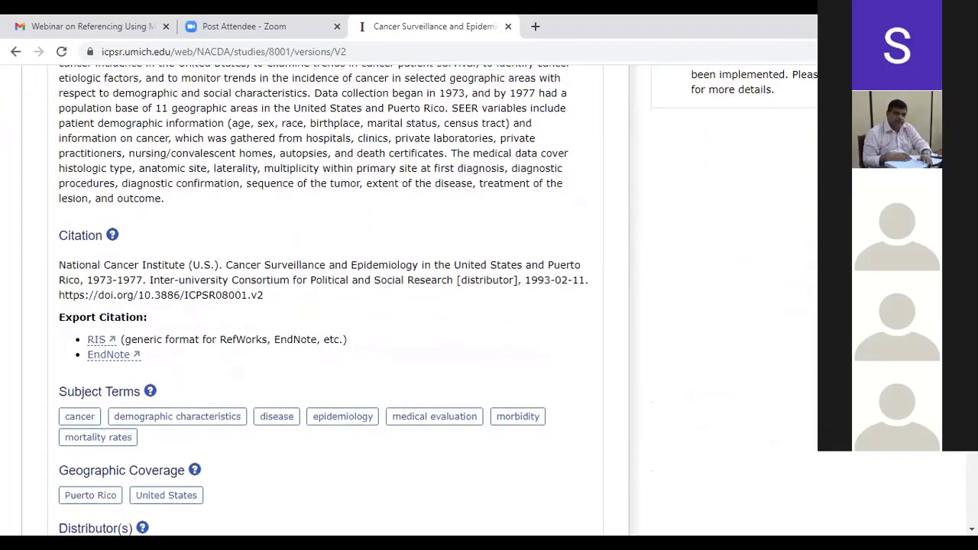
{"action": "scroll", "coordinate": [329, 298], "scroll_direction": "down", "scroll_amount": 2}
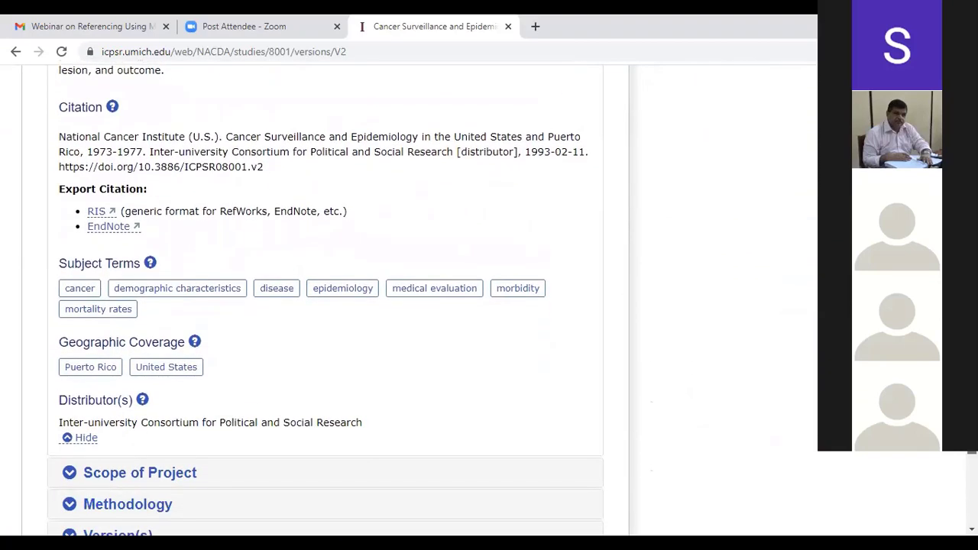
{"action": "scroll", "coordinate": [329, 298], "scroll_direction": "down", "scroll_amount": 1}
{"action": "scroll", "coordinate": [329, 298], "scroll_direction": "up", "scroll_amount": 4}
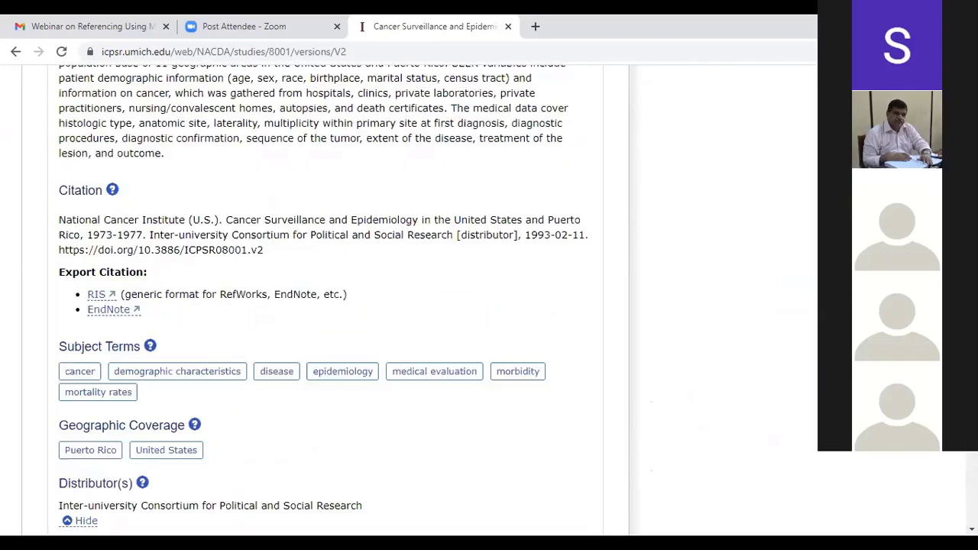
{"action": "scroll", "coordinate": [247, 405], "scroll_direction": "up", "scroll_amount": 5}
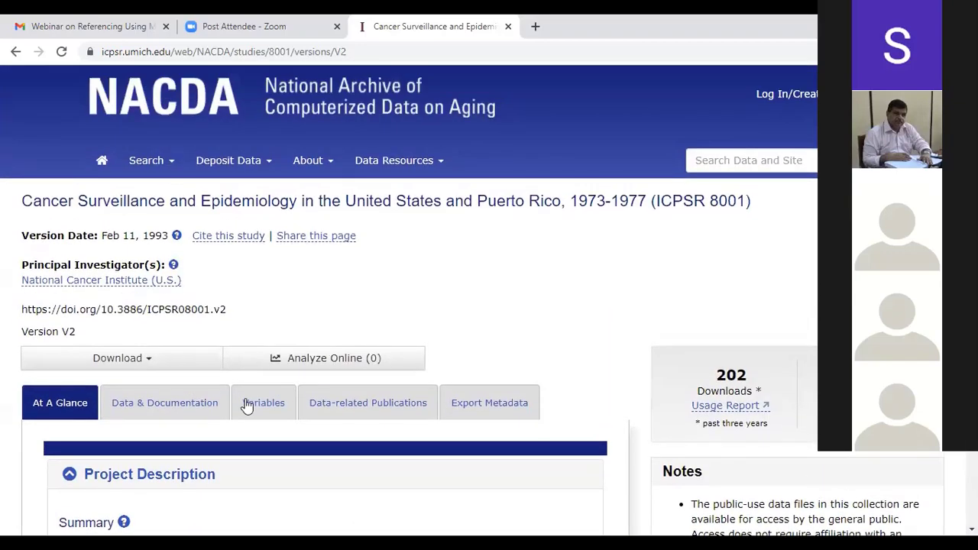
View the study's Data & Documentation files and its Variables section.
{"action": "left_click", "coordinate": [196, 406]}
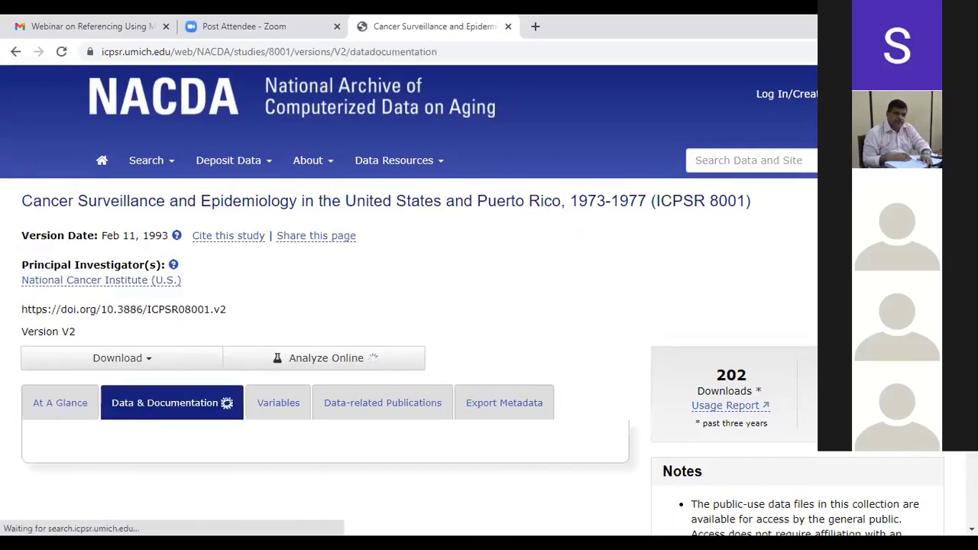
{"action": "scroll", "coordinate": [466, 300], "scroll_direction": "down", "scroll_amount": 2}
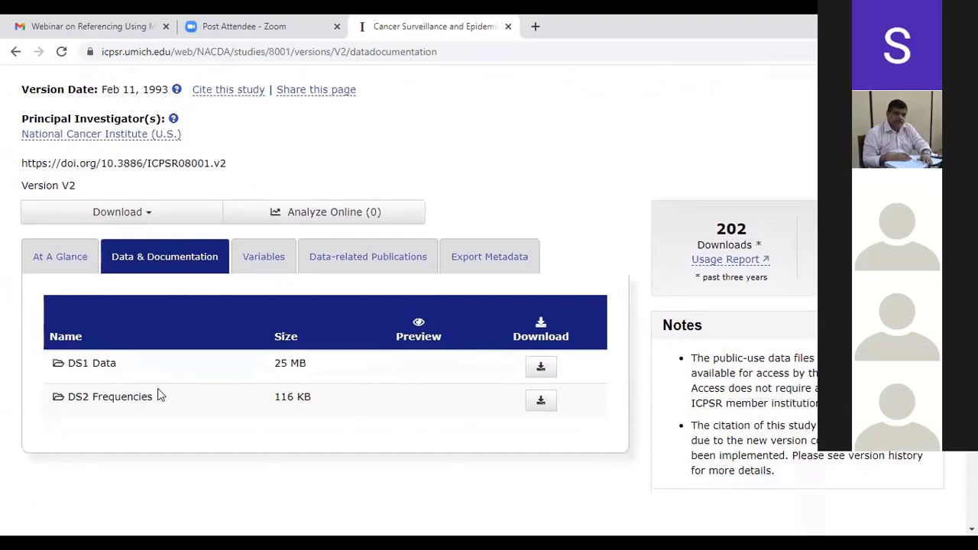
{"action": "left_click", "coordinate": [264, 259]}
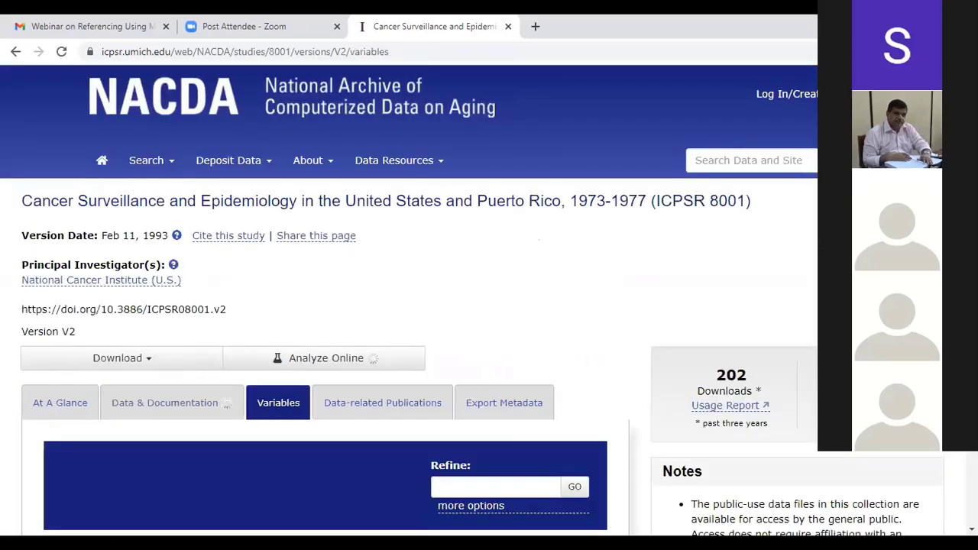
{"action": "scroll", "coordinate": [405, 306], "scroll_direction": "down", "scroll_amount": 3}
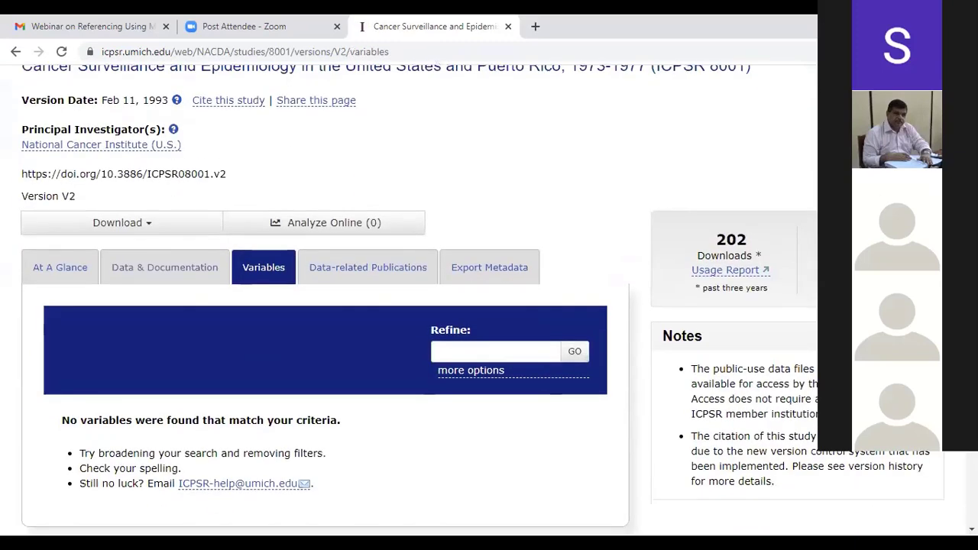
{"action": "scroll", "coordinate": [405, 306], "scroll_direction": "down", "scroll_amount": 1}
{"action": "scroll", "coordinate": [405, 306], "scroll_direction": "up", "scroll_amount": 1}
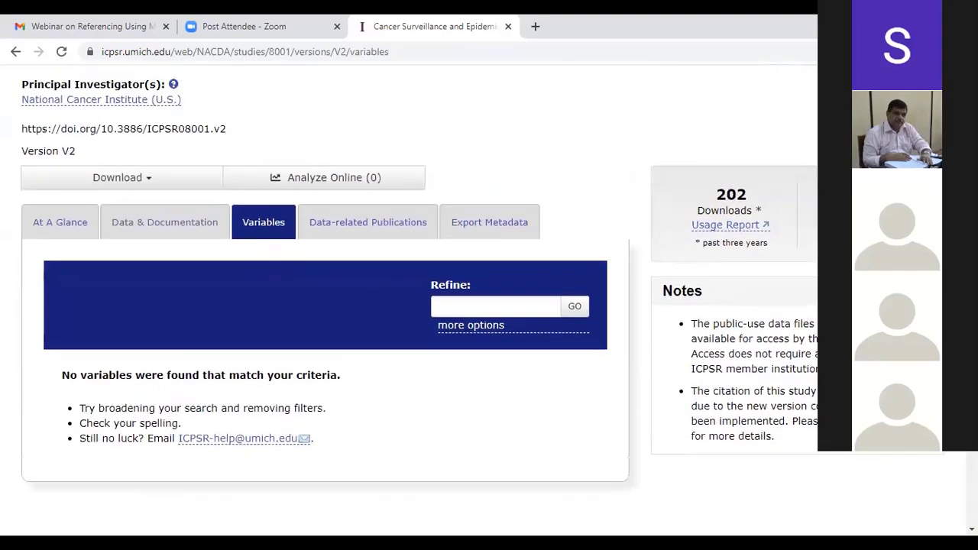
Open the study's Data-related Publications and examine the publication type legend and the first citations with their full text and export options.
{"action": "left_click", "coordinate": [386, 233]}
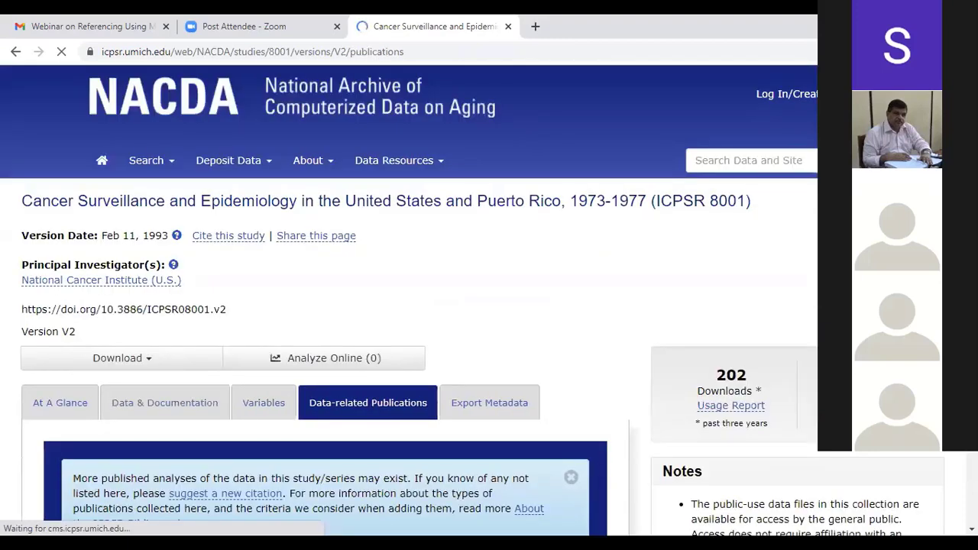
{"action": "scroll", "coordinate": [419, 300], "scroll_direction": "down", "scroll_amount": 3}
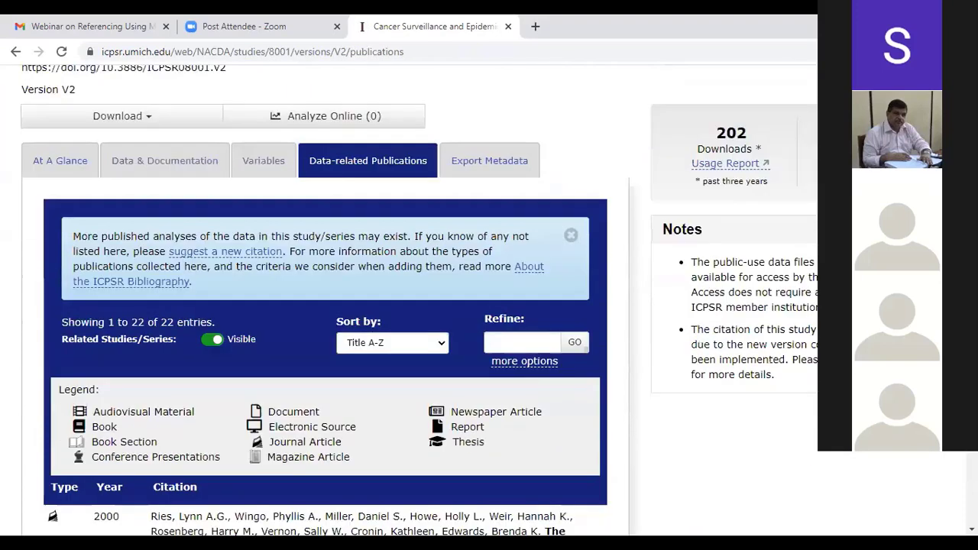
{"action": "scroll", "coordinate": [419, 301], "scroll_direction": "down", "scroll_amount": 1}
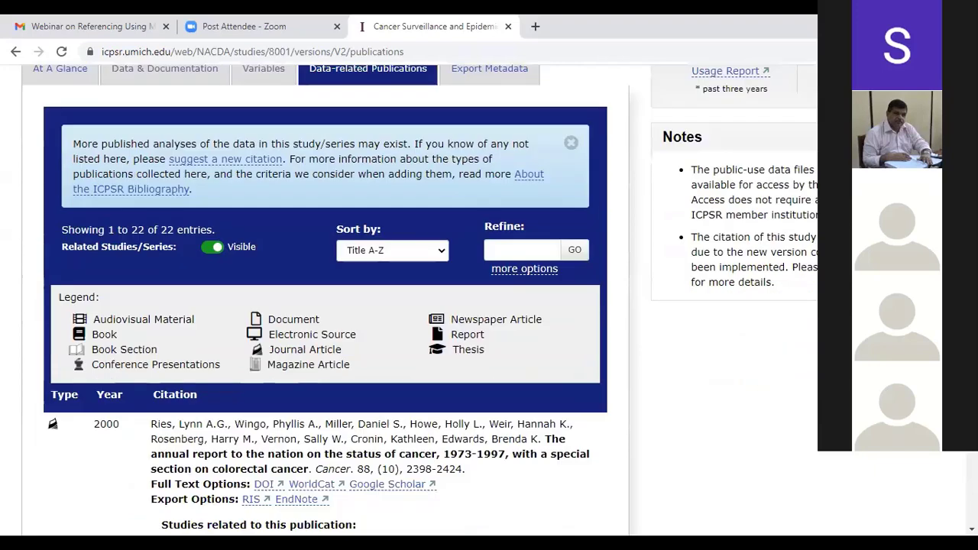
{"action": "scroll", "coordinate": [419, 300], "scroll_direction": "up", "scroll_amount": 2}
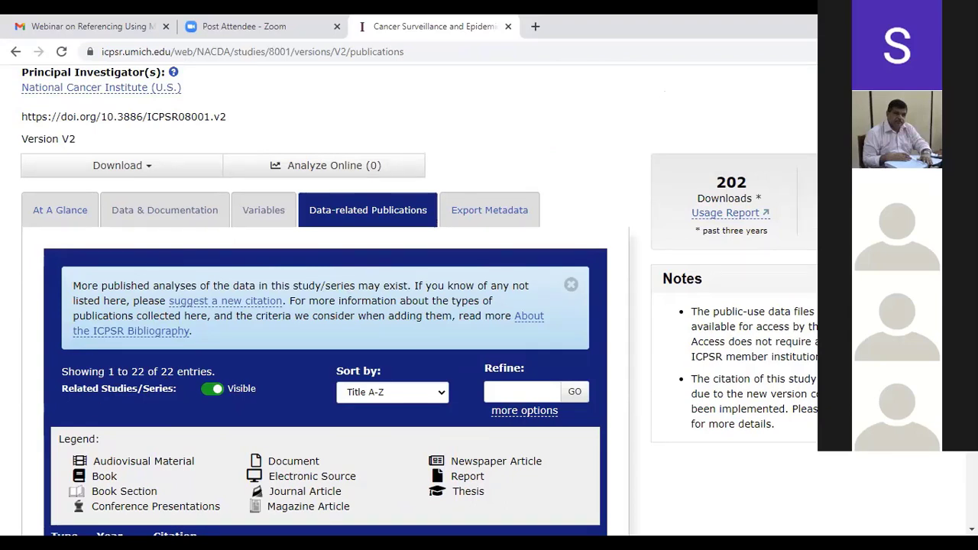
{"action": "scroll", "coordinate": [420, 299], "scroll_direction": "down", "scroll_amount": 4}
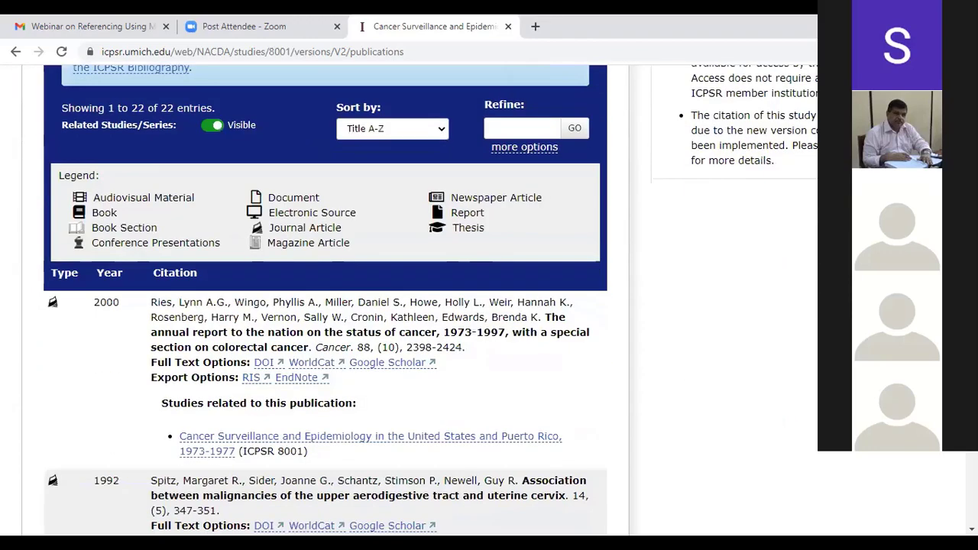
{"action": "scroll", "coordinate": [420, 300], "scroll_direction": "down", "scroll_amount": 2}
{"action": "scroll", "coordinate": [420, 300], "scroll_direction": "down", "scroll_amount": 1}
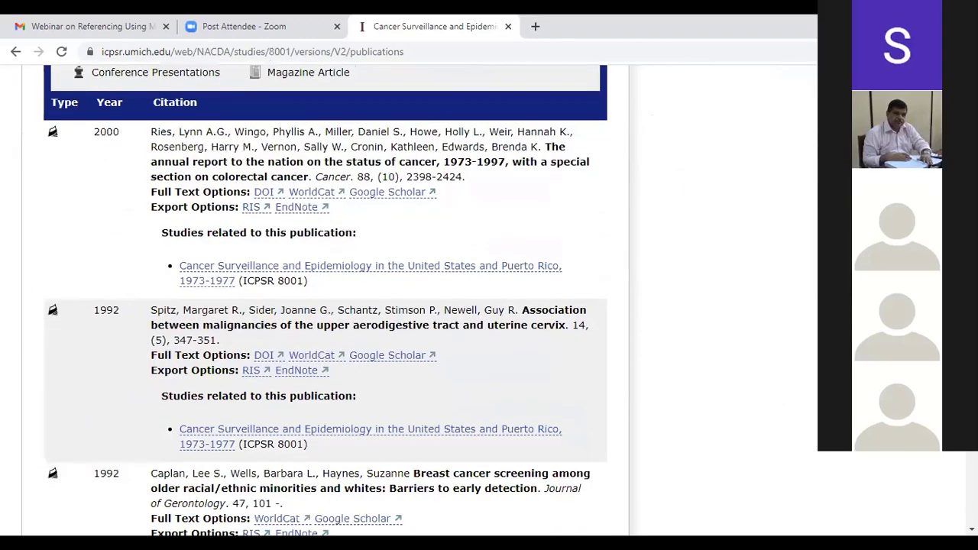
{"action": "scroll", "coordinate": [420, 300], "scroll_direction": "down", "scroll_amount": 2}
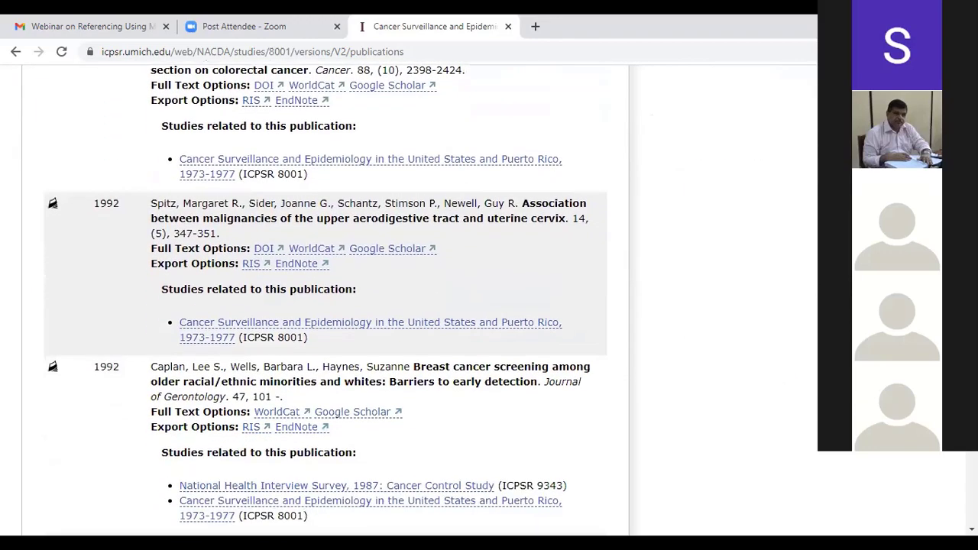
{"action": "scroll", "coordinate": [420, 300], "scroll_direction": "down", "scroll_amount": 3}
{"action": "scroll", "coordinate": [326, 299], "scroll_direction": "up", "scroll_amount": 5}
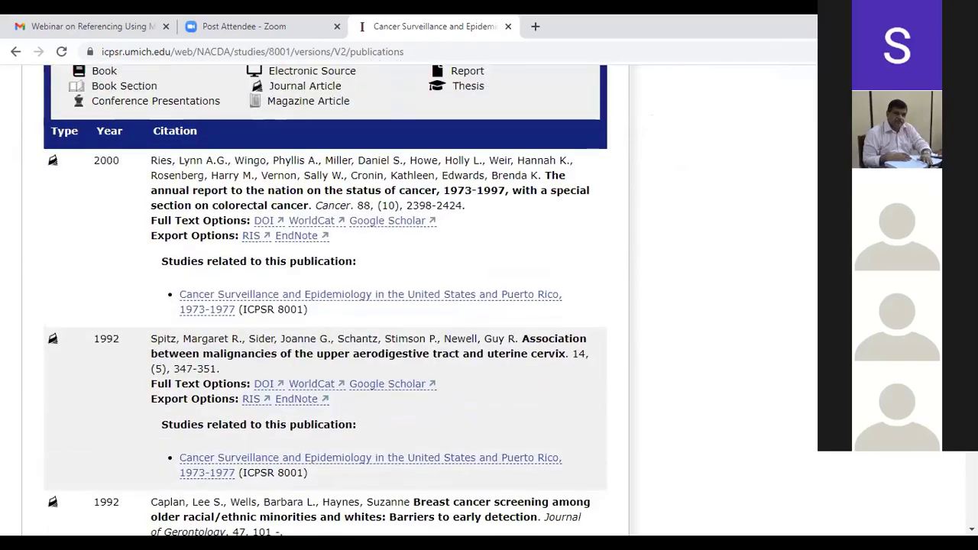
Look through the remaining data-related publications down to the end of the list.
{"action": "scroll", "coordinate": [325, 300], "scroll_direction": "down", "scroll_amount": 8}
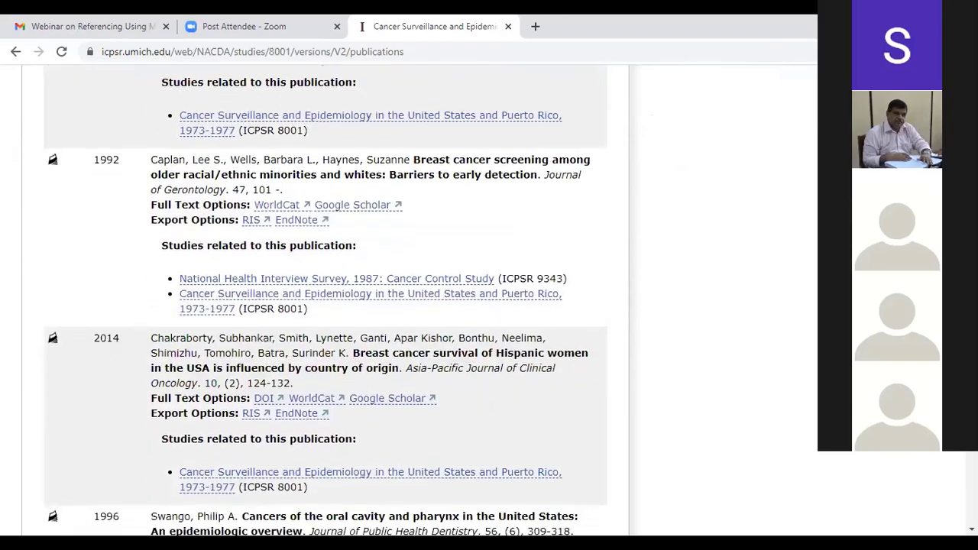
{"action": "scroll", "coordinate": [325, 300], "scroll_direction": "down", "scroll_amount": 2}
{"action": "scroll", "coordinate": [325, 298], "scroll_direction": "down", "scroll_amount": 5}
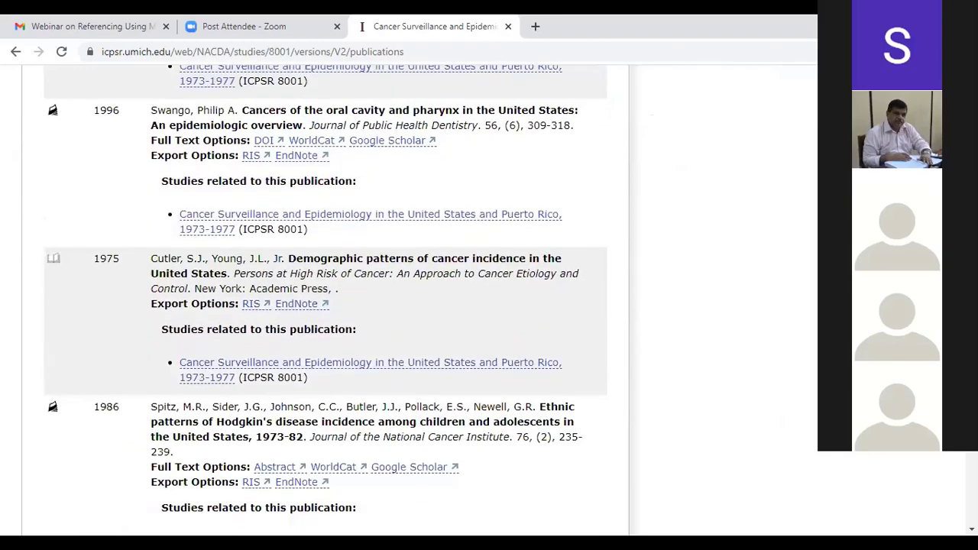
{"action": "scroll", "coordinate": [326, 300], "scroll_direction": "down", "scroll_amount": 8}
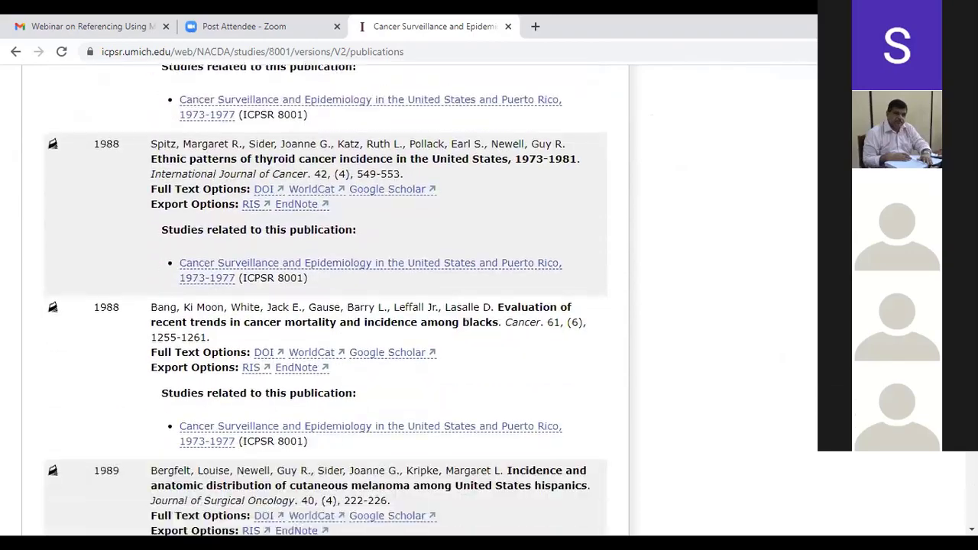
{"action": "scroll", "coordinate": [326, 298], "scroll_direction": "down", "scroll_amount": 10}
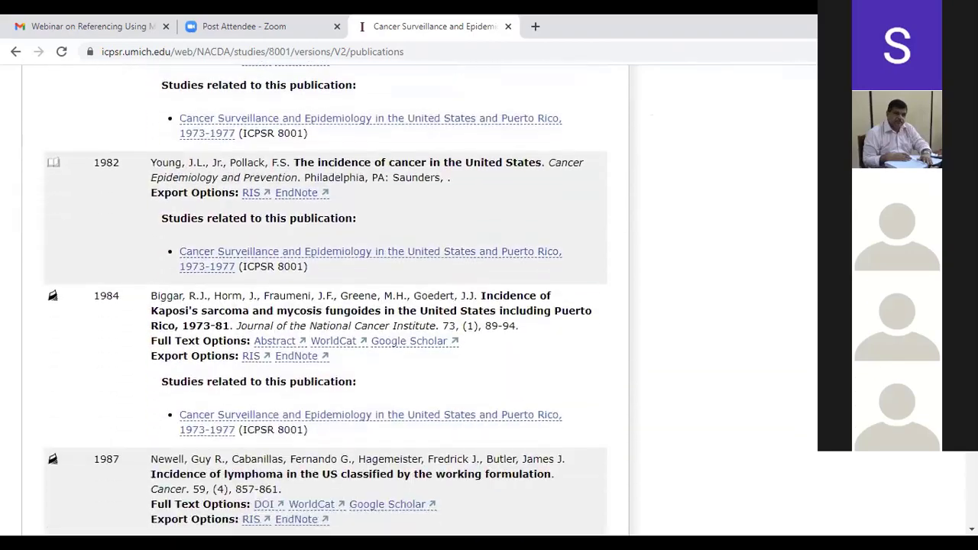
{"action": "scroll", "coordinate": [325, 298], "scroll_direction": "down", "scroll_amount": 7}
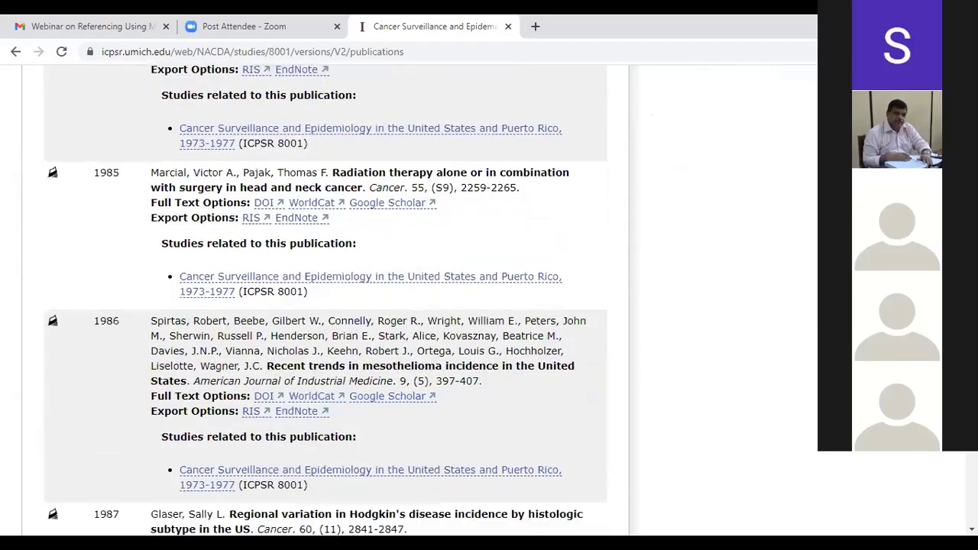
{"action": "scroll", "coordinate": [326, 298], "scroll_direction": "down", "scroll_amount": 3}
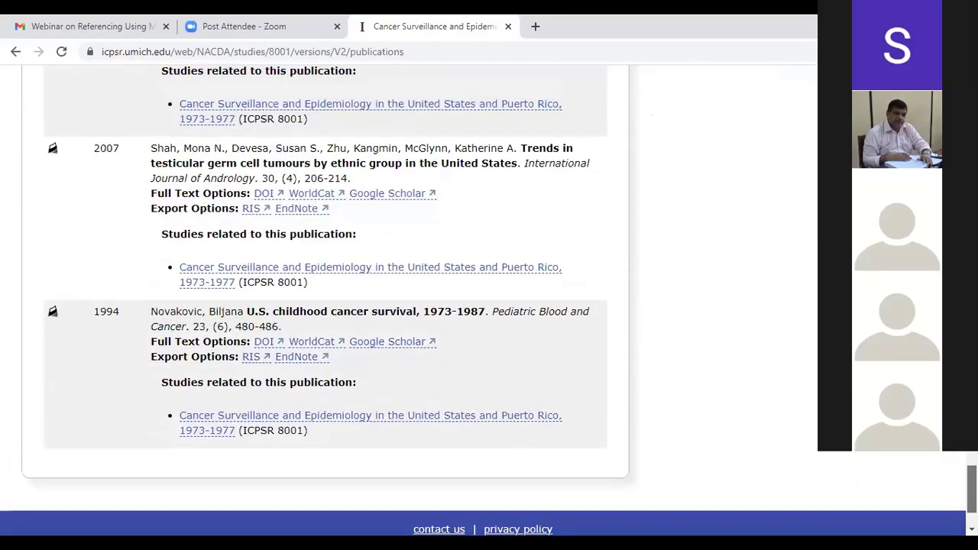
Return to the study's section headings and show the Export Metadata formats.
{"action": "scroll", "coordinate": [325, 298], "scroll_direction": "up", "scroll_amount": 15}
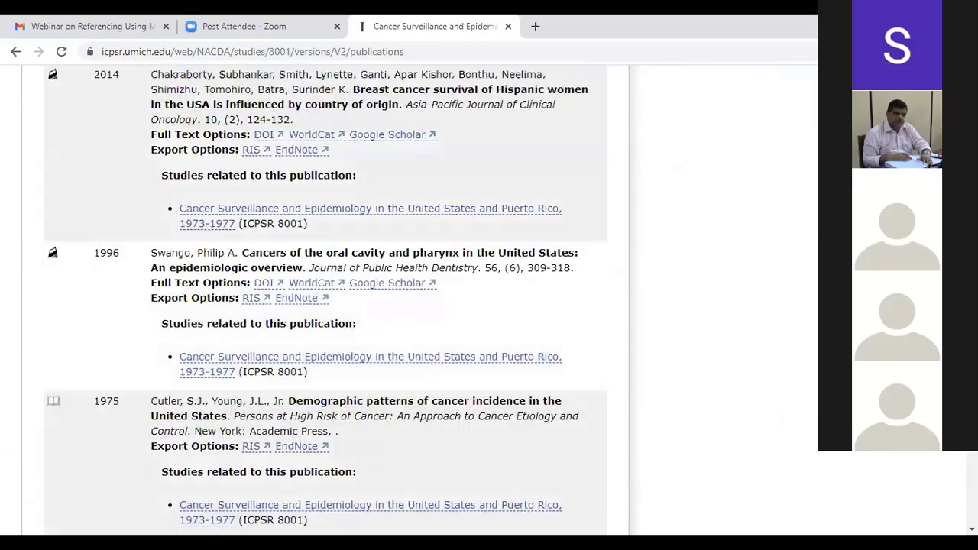
{"action": "scroll", "coordinate": [326, 298], "scroll_direction": "up", "scroll_amount": 10}
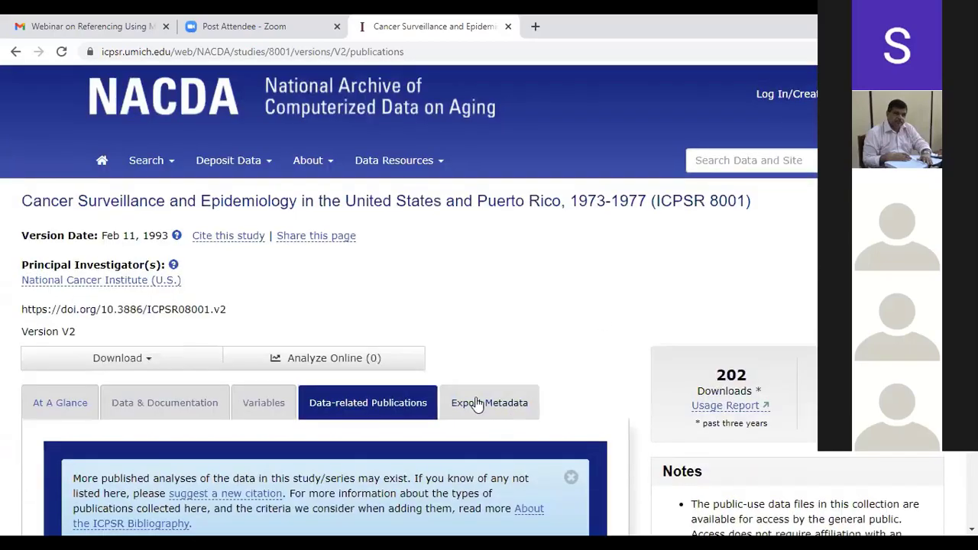
{"action": "left_click", "coordinate": [477, 404]}
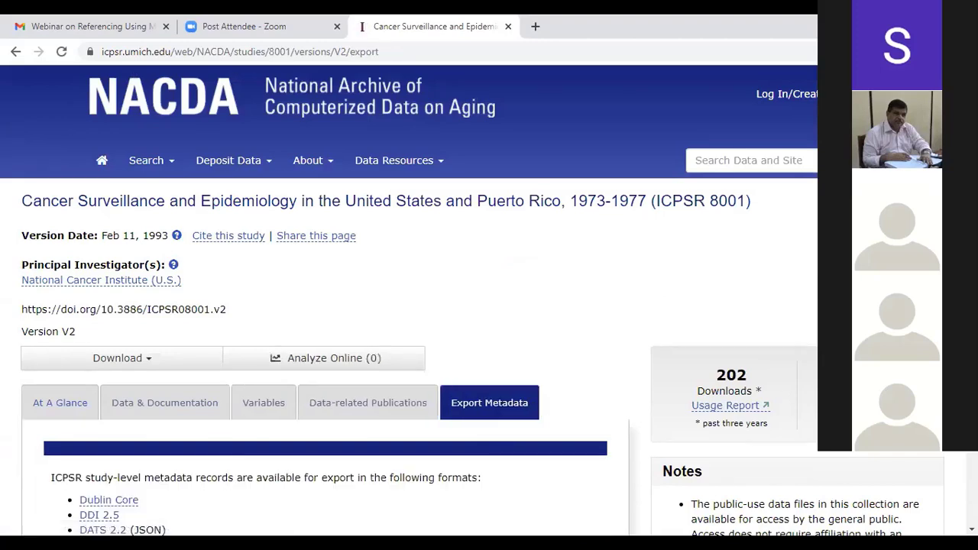
Examine the study's metadata export formats and the note on conditions of use below them.
{"action": "scroll", "coordinate": [473, 300], "scroll_direction": "down", "scroll_amount": 3}
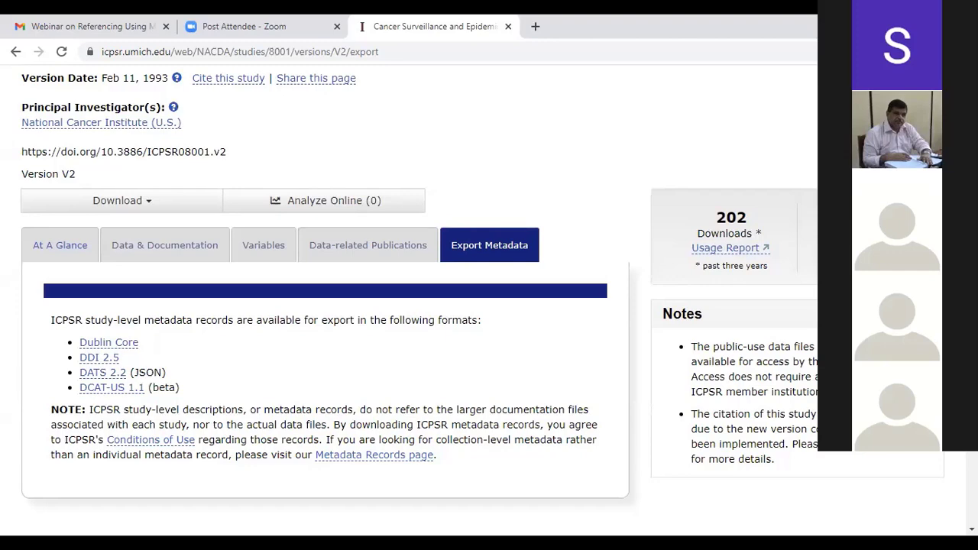
{"action": "scroll", "coordinate": [489, 298], "scroll_direction": "down", "scroll_amount": 2}
{"action": "scroll", "coordinate": [489, 298], "scroll_direction": "up", "scroll_amount": 2}
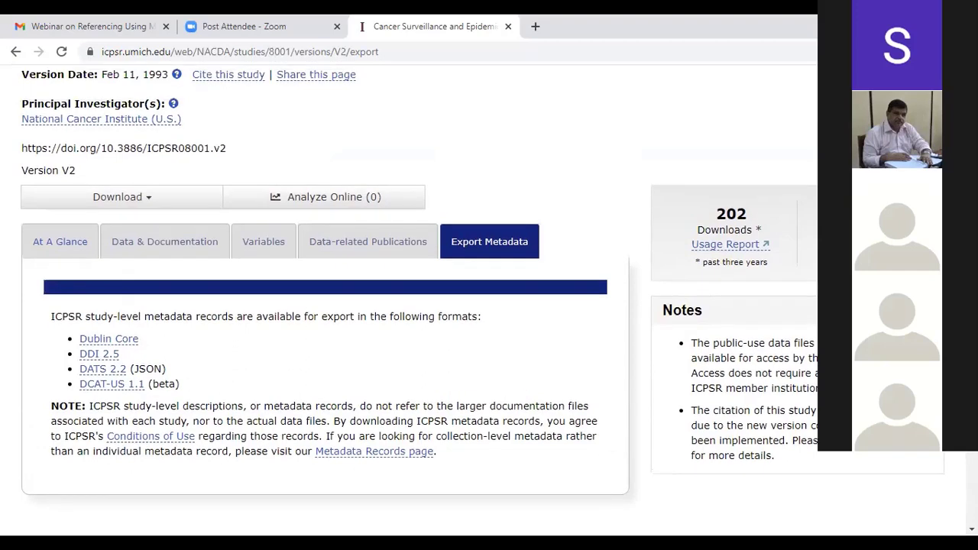
{"action": "scroll", "coordinate": [489, 298], "scroll_direction": "down", "scroll_amount": 2}
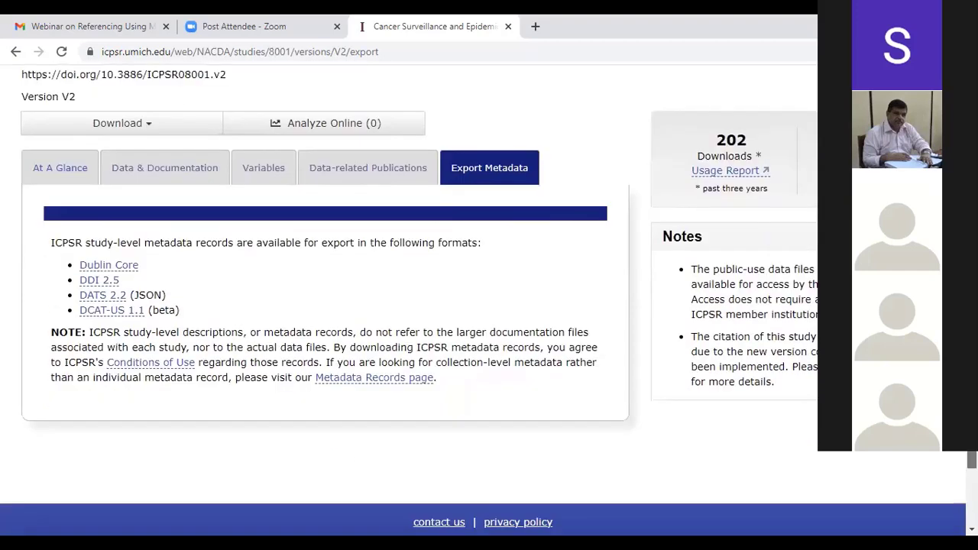
{"action": "scroll", "coordinate": [489, 298], "scroll_direction": "up", "scroll_amount": 2}
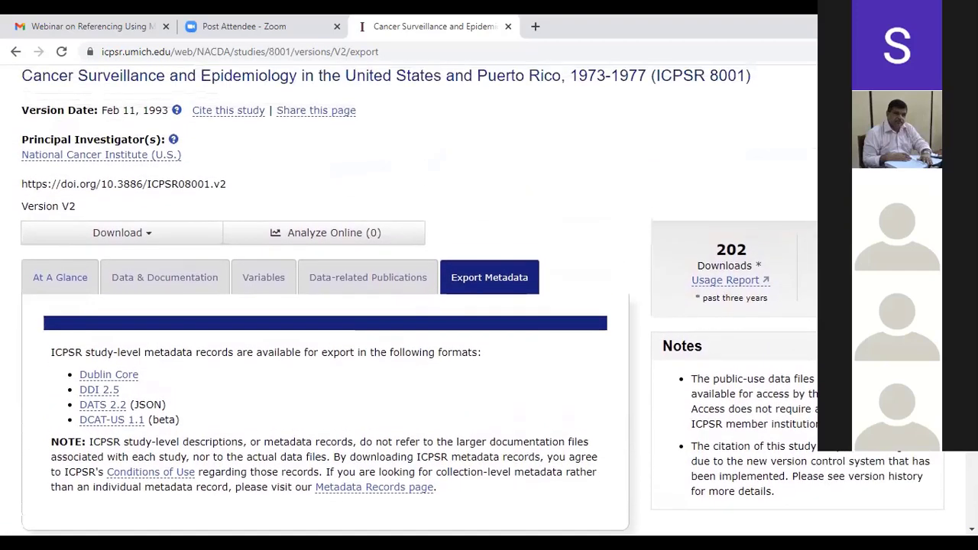
Open the study's Documentation Only download link in a new browser tab while staying on the study page.
{"action": "left_click", "coordinate": [131, 235]}
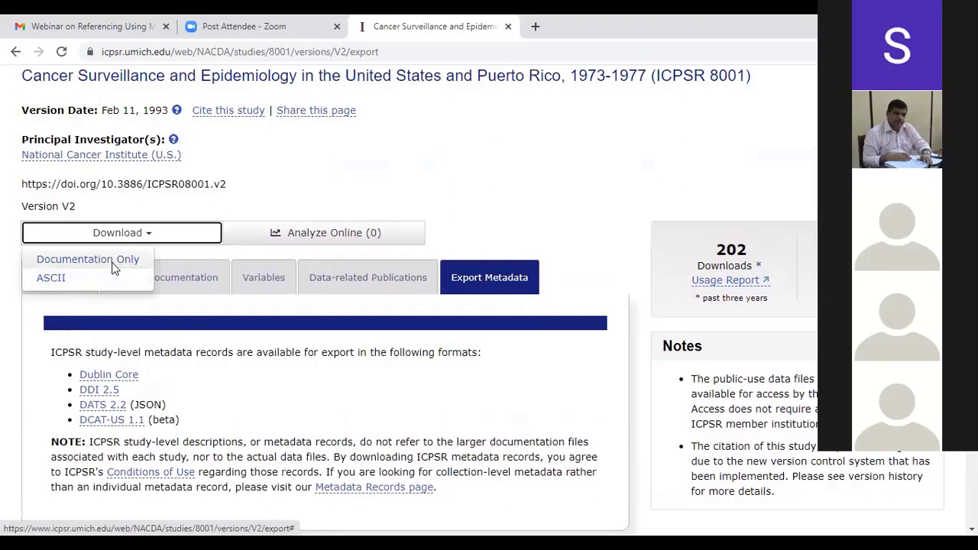
{"action": "right_click", "coordinate": [113, 266]}
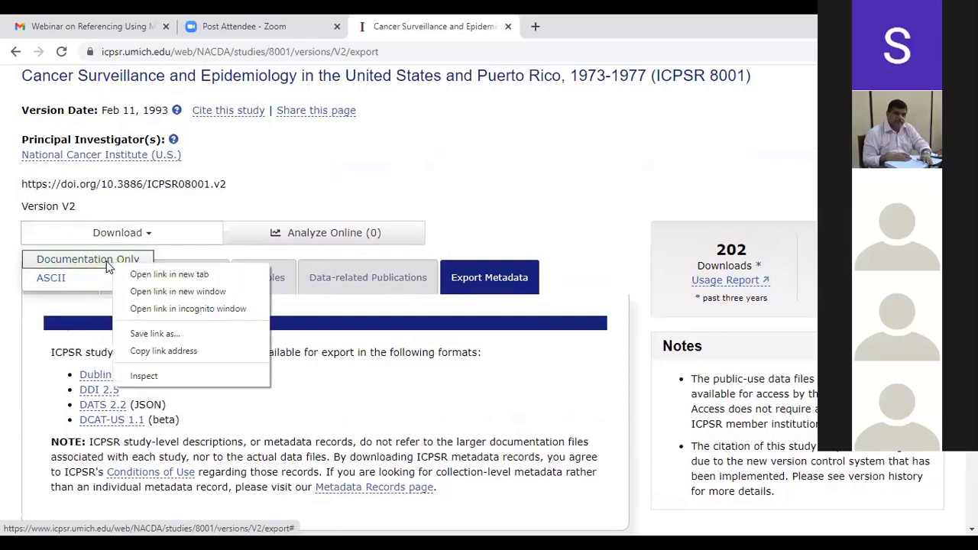
{"action": "left_click", "coordinate": [149, 278]}
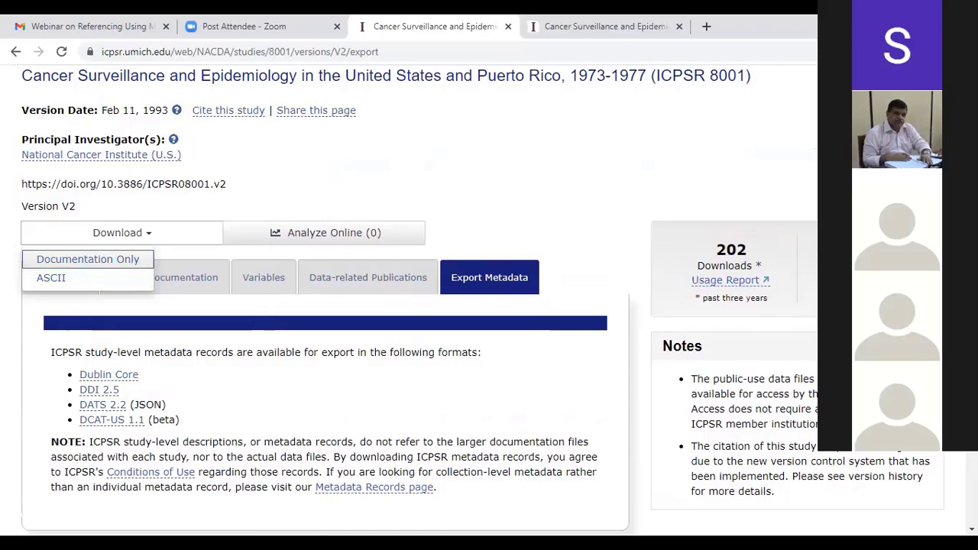
{"action": "scroll", "coordinate": [489, 306], "scroll_direction": "down", "scroll_amount": 2}
{"action": "scroll", "coordinate": [489, 306], "scroll_direction": "up", "scroll_amount": 3}
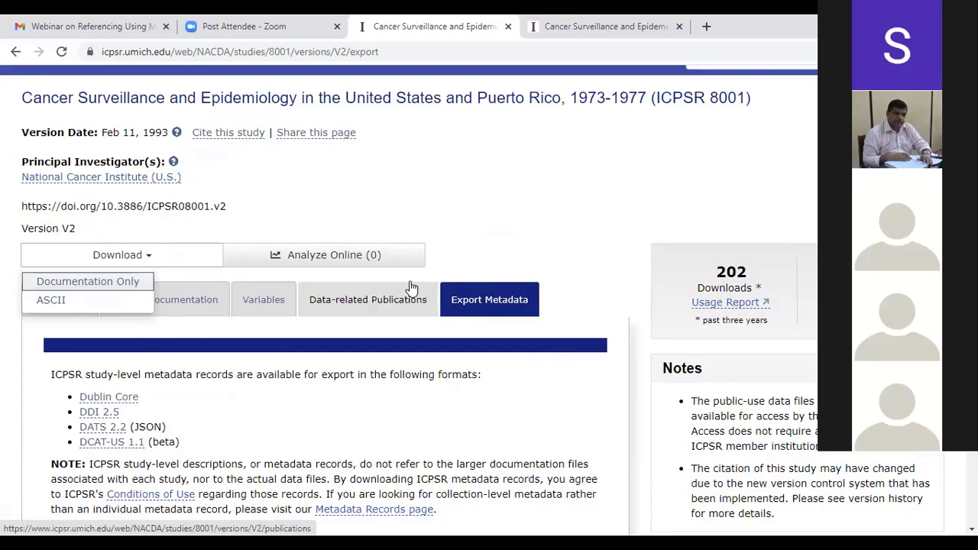
Go back through the previously viewed study sections to the At A Glance overview.
{"action": "left_click", "coordinate": [16, 52]}
{"action": "left_click", "coordinate": [16, 52]}
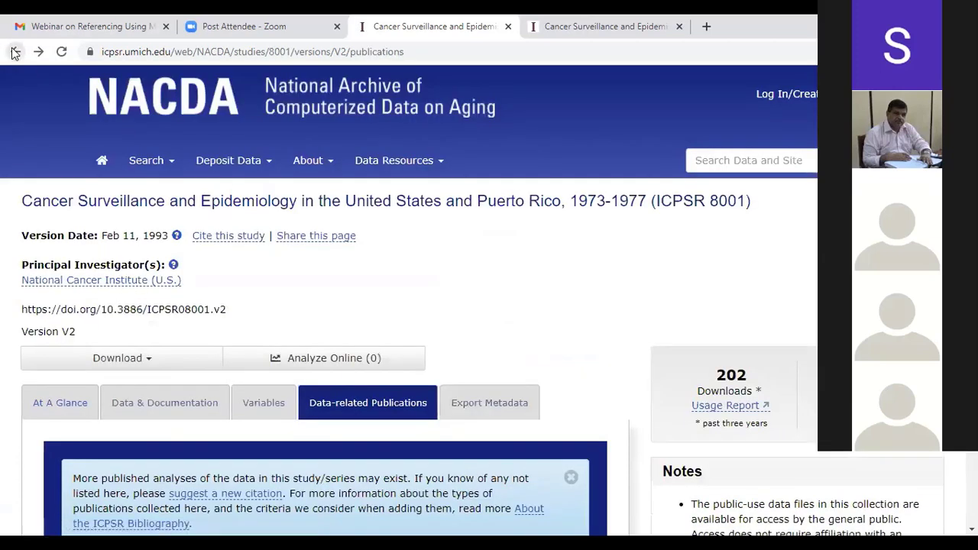
{"action": "left_click", "coordinate": [16, 52]}
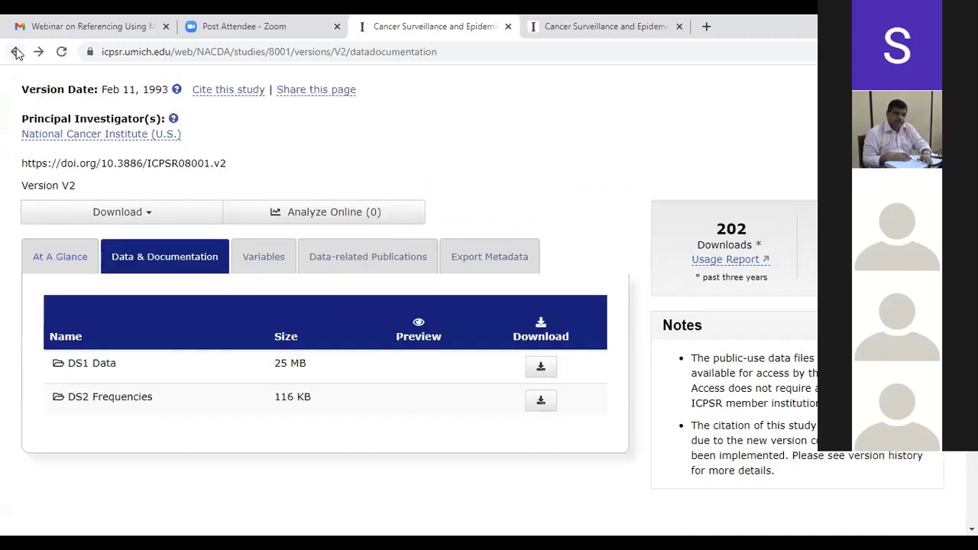
{"action": "left_click", "coordinate": [16, 53]}
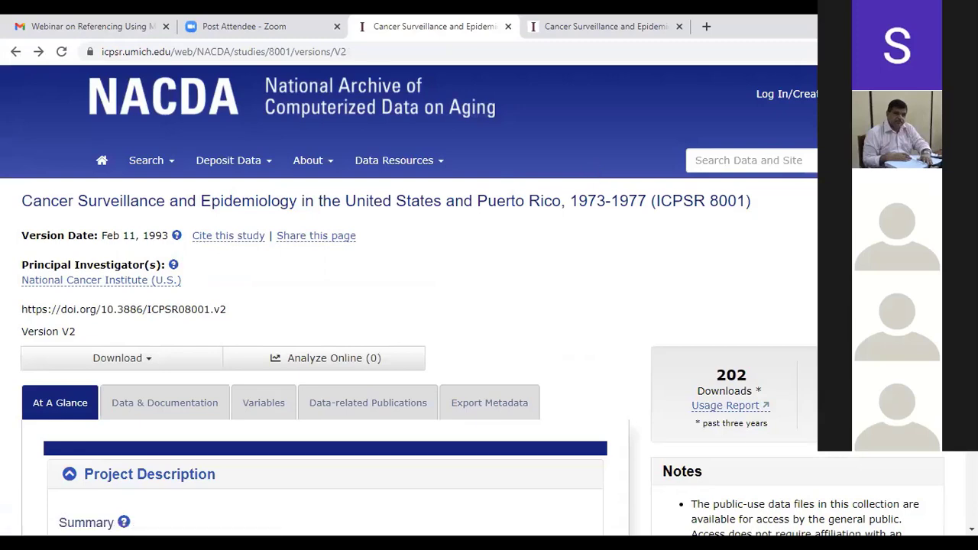
Examine the Project Description's summary and citation in the At A Glance section.
{"action": "scroll", "coordinate": [413, 306], "scroll_direction": "down", "scroll_amount": 4}
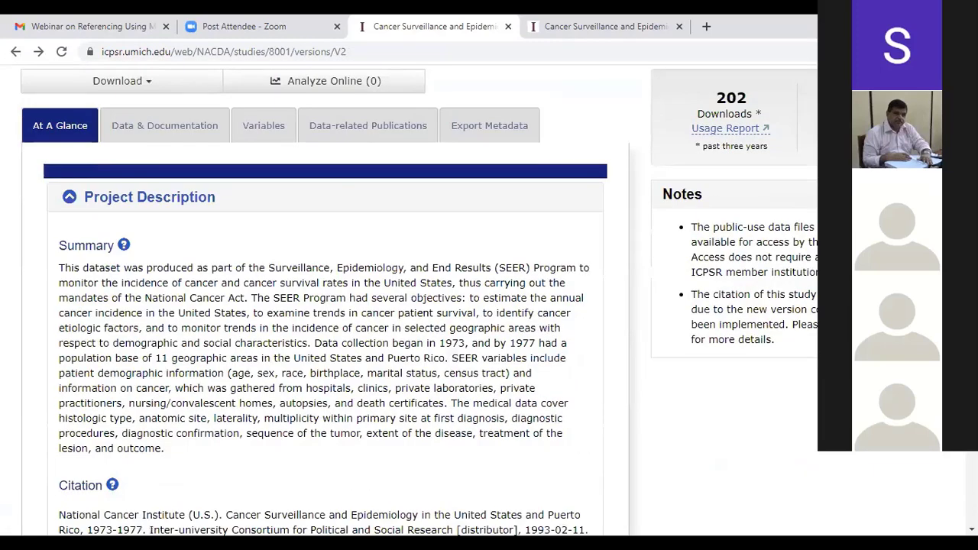
{"action": "scroll", "coordinate": [413, 306], "scroll_direction": "down", "scroll_amount": 1}
{"action": "scroll", "coordinate": [412, 305], "scroll_direction": "down", "scroll_amount": 1}
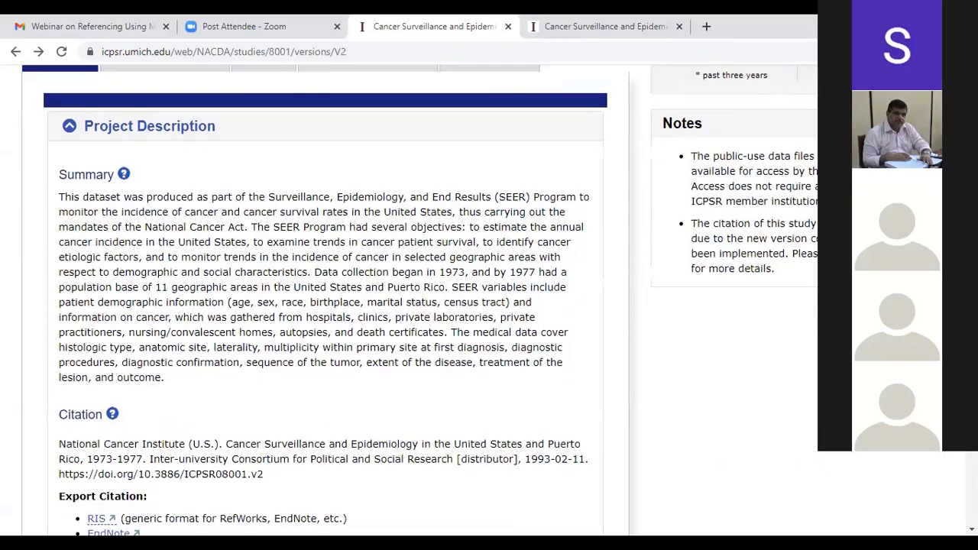
{"action": "scroll", "coordinate": [412, 306], "scroll_direction": "up", "scroll_amount": 1}
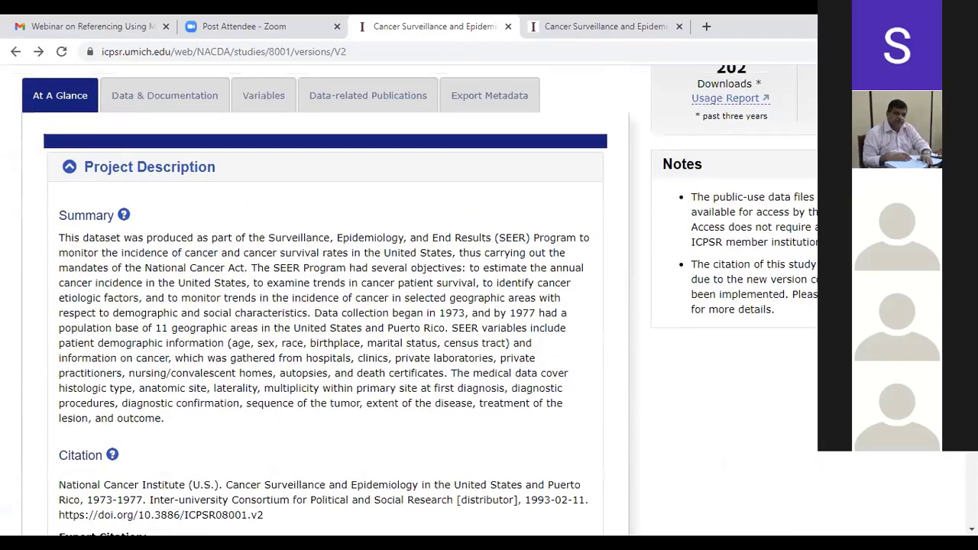
{"action": "scroll", "coordinate": [419, 300], "scroll_direction": "up", "scroll_amount": 1}
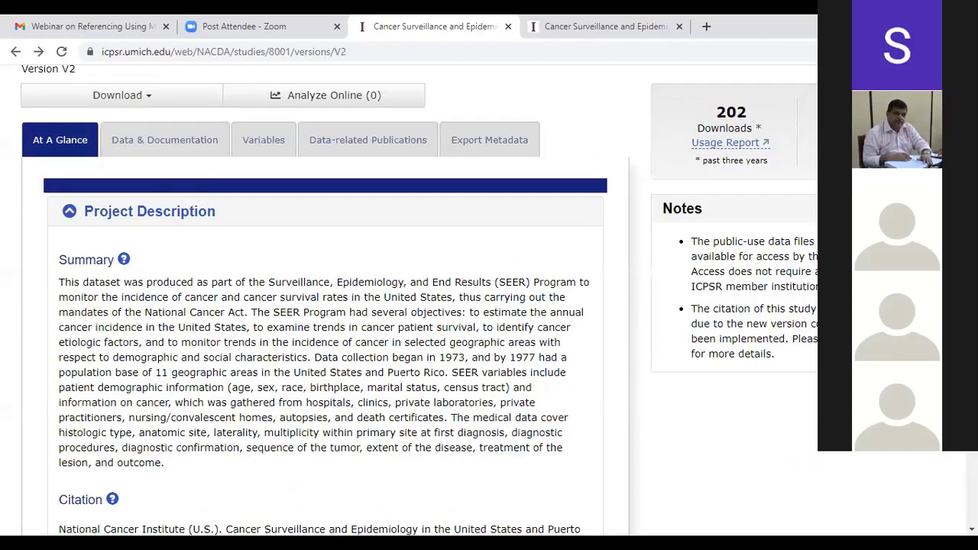
{"action": "scroll", "coordinate": [420, 301], "scroll_direction": "up", "scroll_amount": 3}
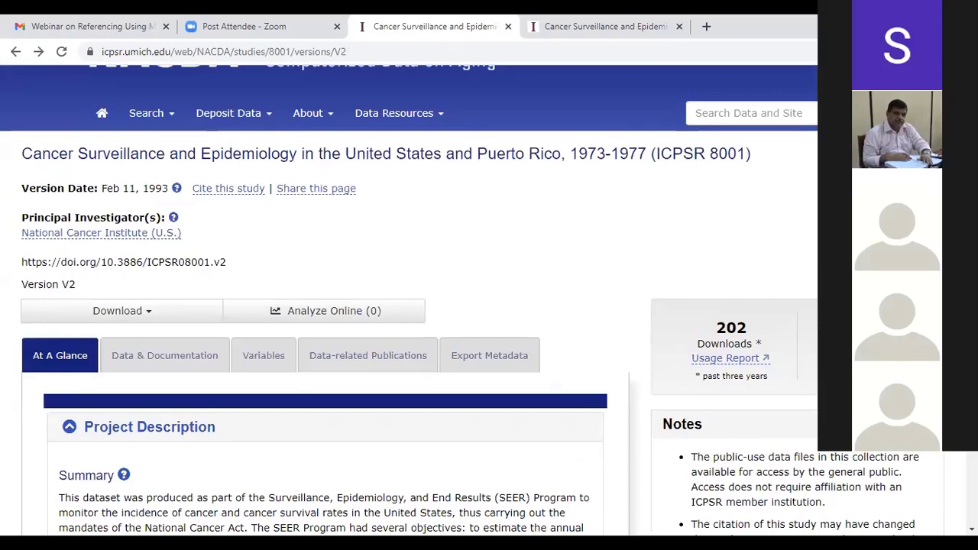
Return to the study's header, show its citation window with the RIS and EndNote export options, and close it.
{"action": "scroll", "coordinate": [419, 301], "scroll_direction": "up", "scroll_amount": 1}
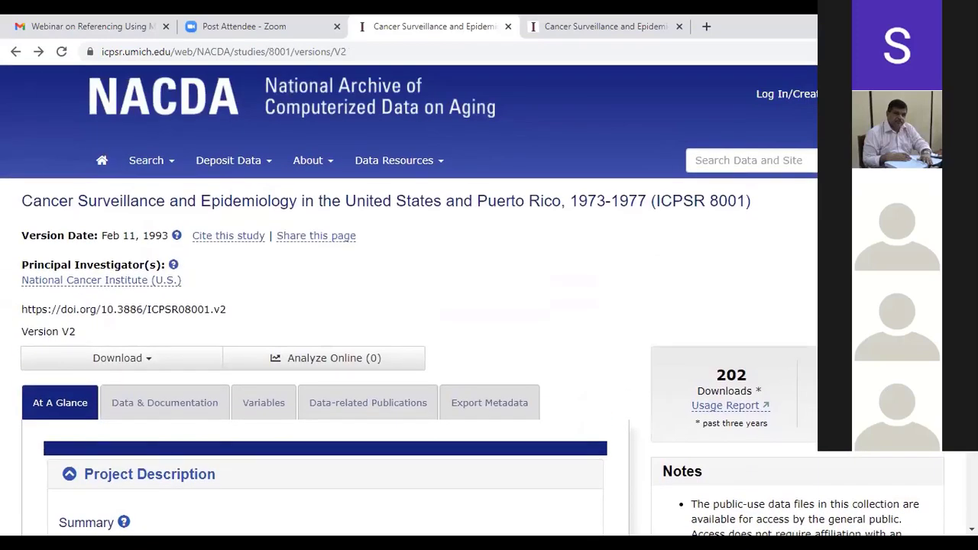
{"action": "scroll", "coordinate": [420, 300], "scroll_direction": "down", "scroll_amount": 2}
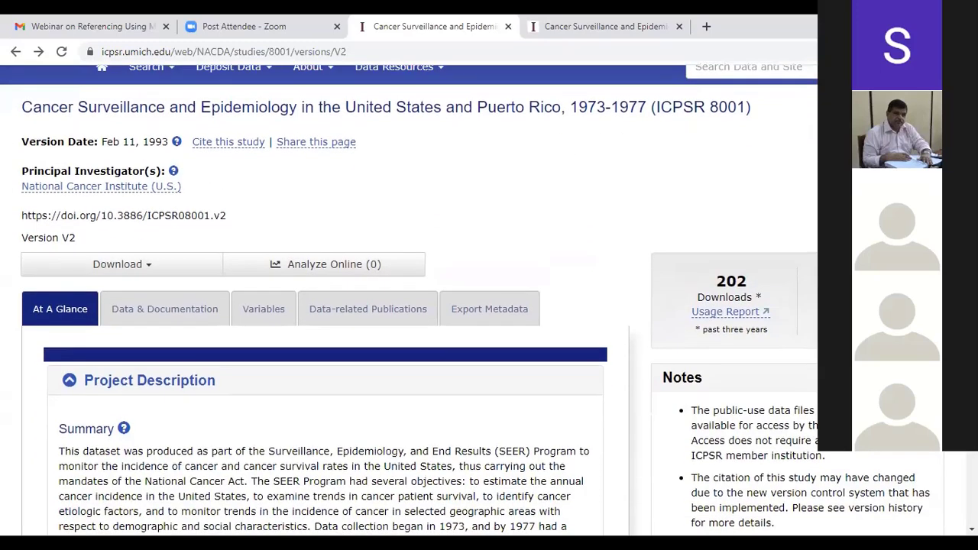
{"action": "scroll", "coordinate": [419, 300], "scroll_direction": "up", "scroll_amount": 2}
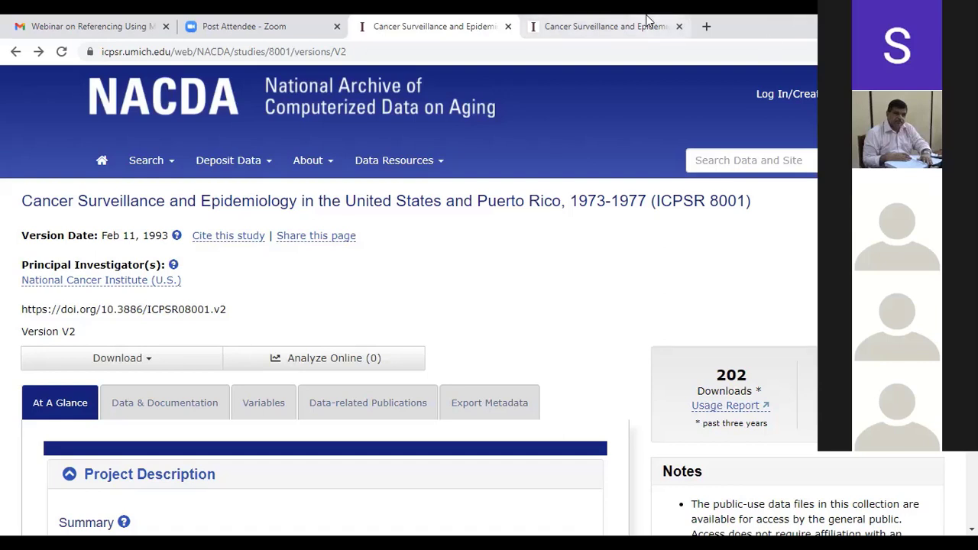
{"action": "left_click", "coordinate": [226, 237]}
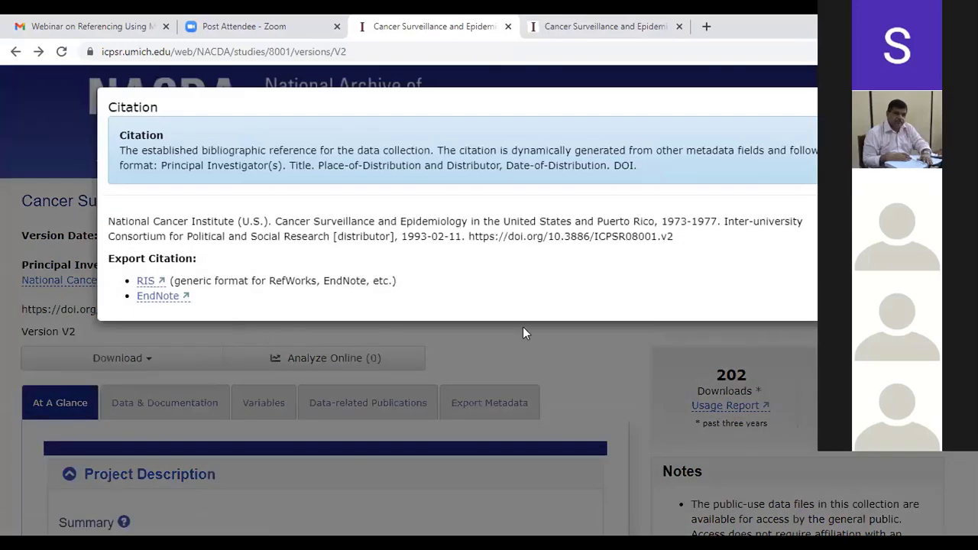
{"action": "left_click", "coordinate": [523, 333]}
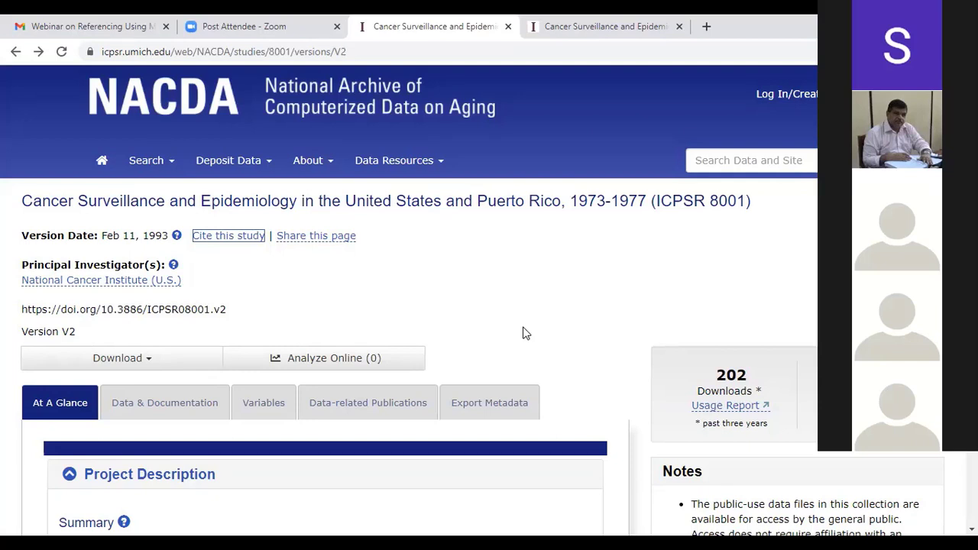
Return to the Mendeley Data search results and replace the Cancer query with a search for "Sri Lanka".
{"action": "left_click", "coordinate": [15, 51]}
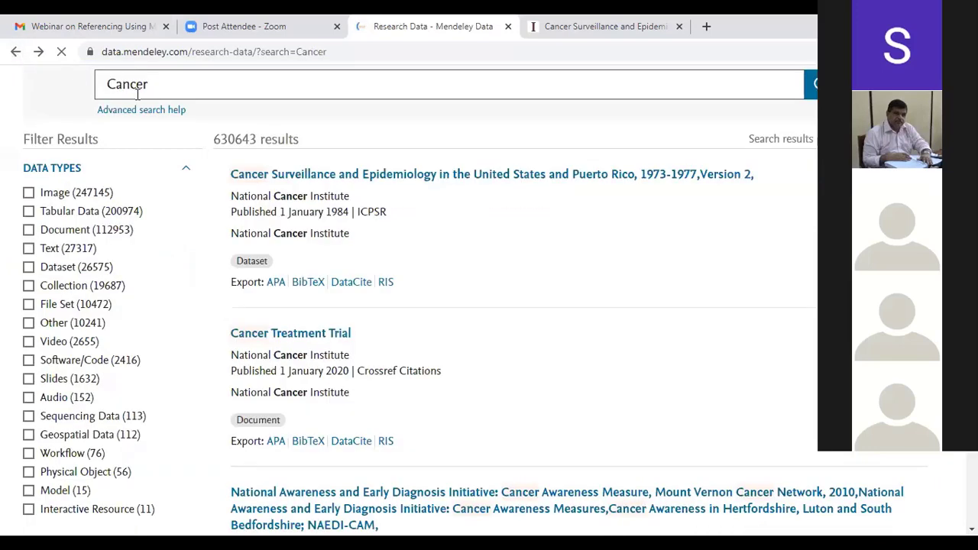
{"action": "left_click", "coordinate": [157, 86]}
{"action": "left_click_drag", "start_coordinate": [157, 85], "coordinate": [84, 88]}
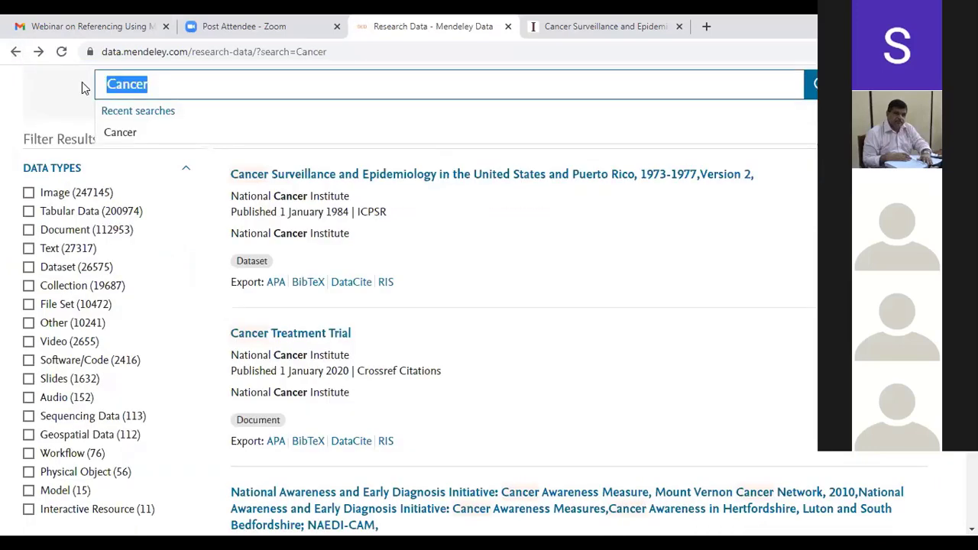
{"action": "key", "text": "BackSpace"}
{"action": "type", "text": "Sri "}
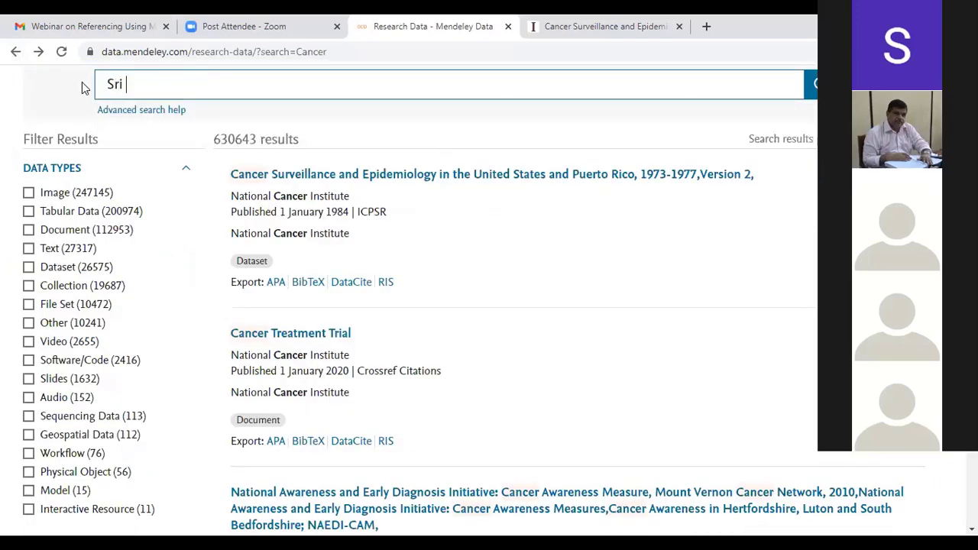
{"action": "type", "text": "Lanka"}
{"action": "key", "text": "Return"}
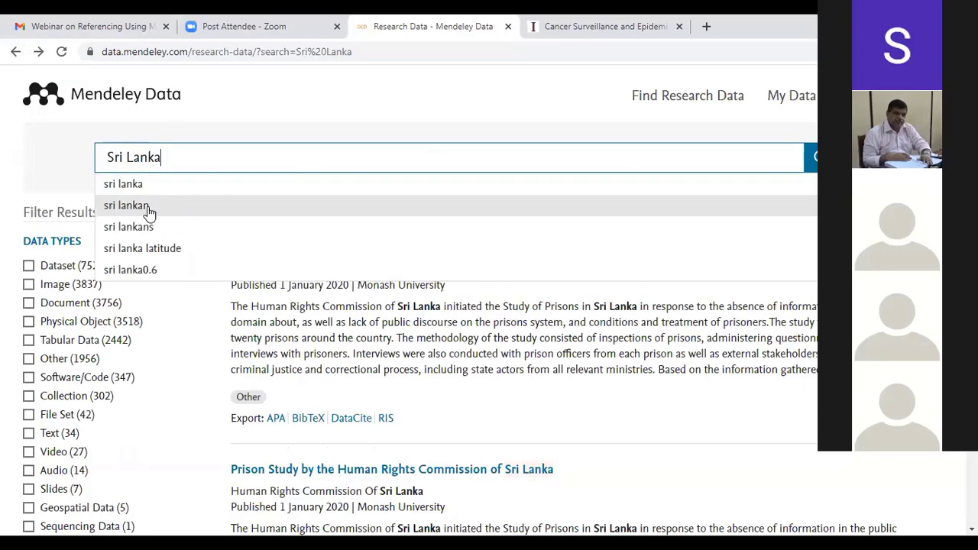
Search for the suggested term "sri lankan" and look through the results and the data type and source filters.
{"action": "left_click", "coordinate": [149, 209]}
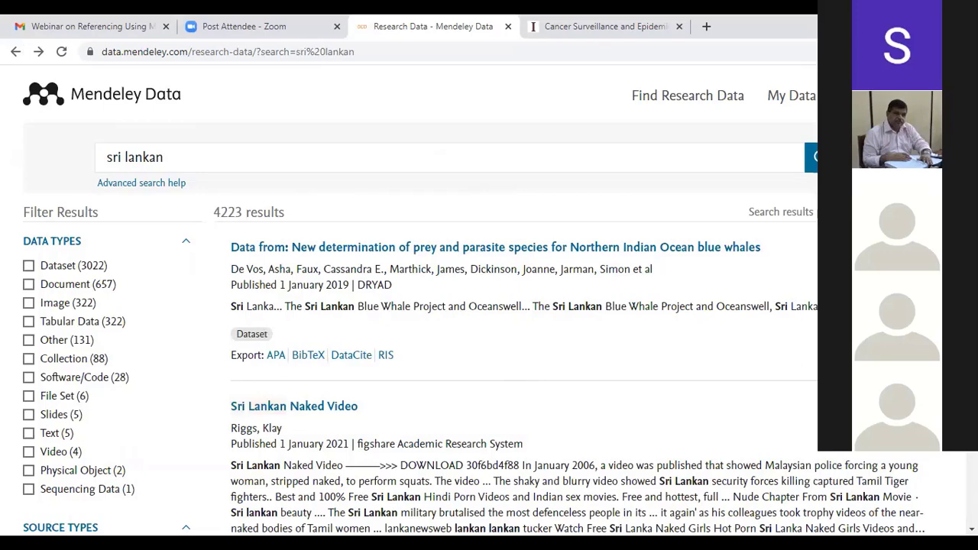
{"action": "scroll", "coordinate": [489, 306], "scroll_direction": "down", "scroll_amount": 2}
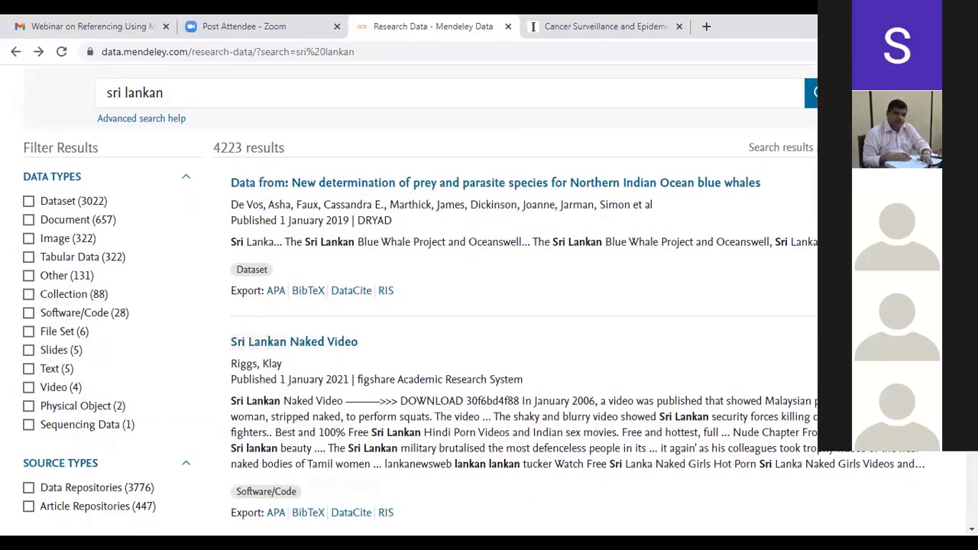
{"action": "scroll", "coordinate": [489, 306], "scroll_direction": "down", "scroll_amount": 1}
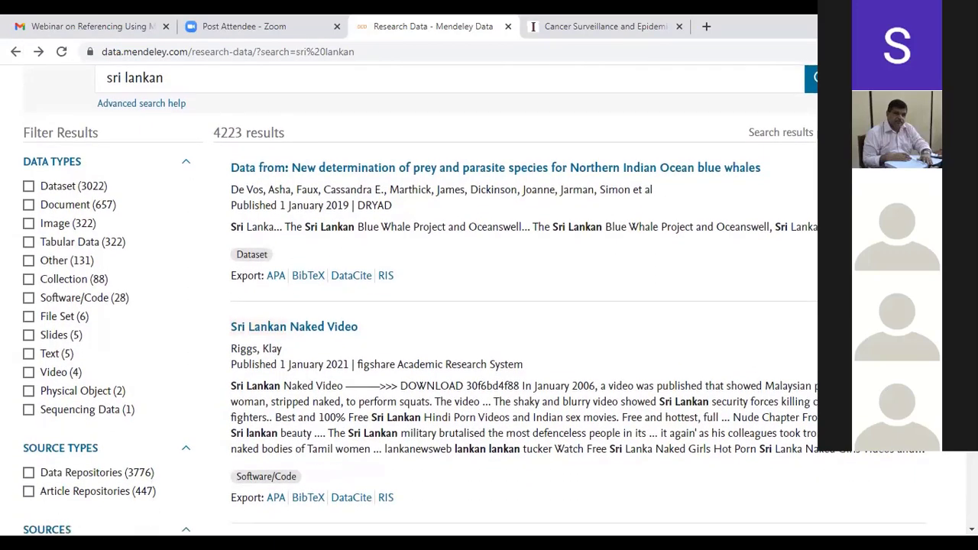
{"action": "scroll", "coordinate": [489, 306], "scroll_direction": "down", "scroll_amount": 3}
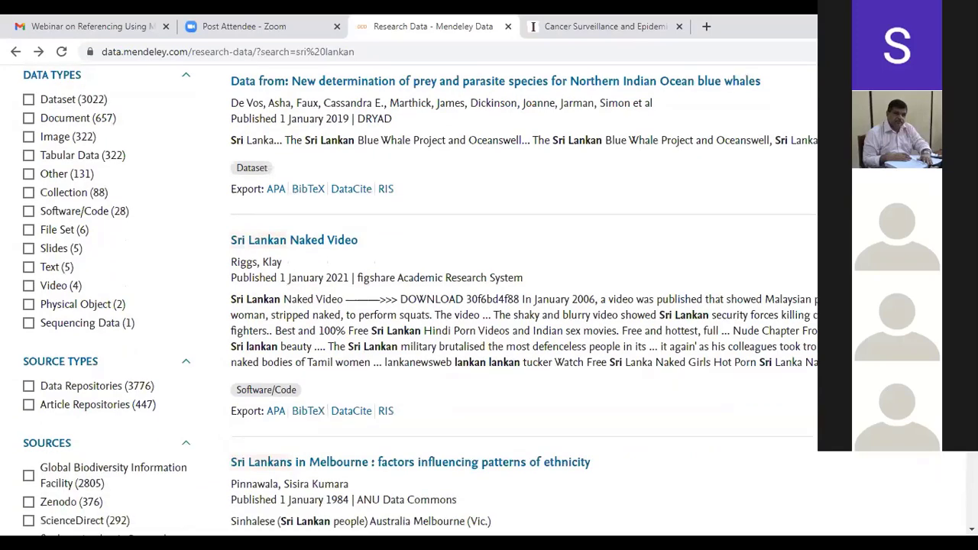
{"action": "scroll", "coordinate": [489, 306], "scroll_direction": "down", "scroll_amount": 2}
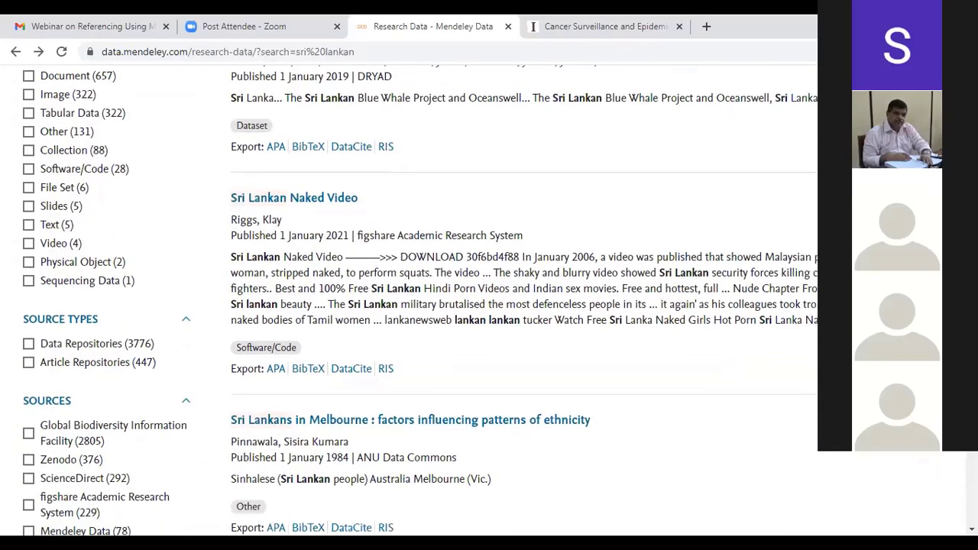
{"action": "scroll", "coordinate": [490, 306], "scroll_direction": "down", "scroll_amount": 1}
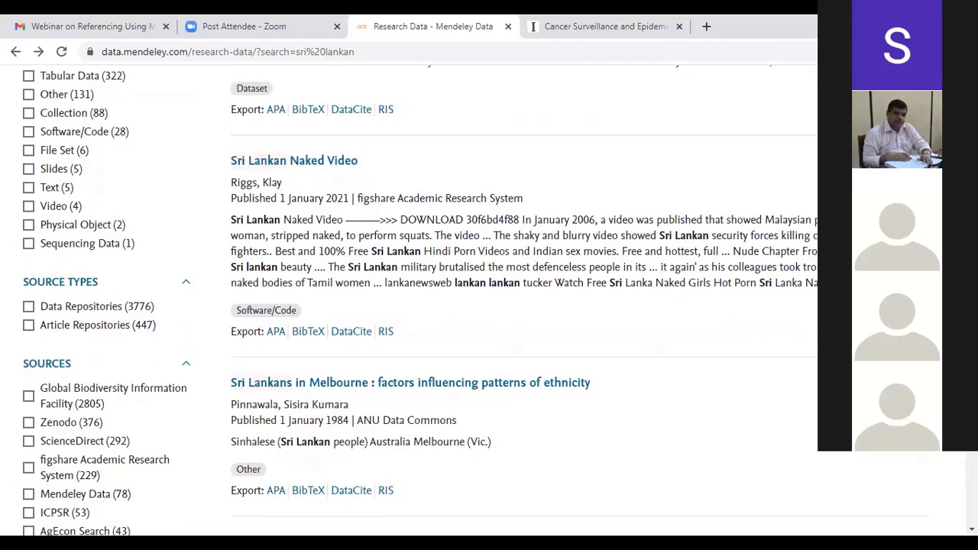
{"action": "scroll", "coordinate": [489, 305], "scroll_direction": "down", "scroll_amount": 3}
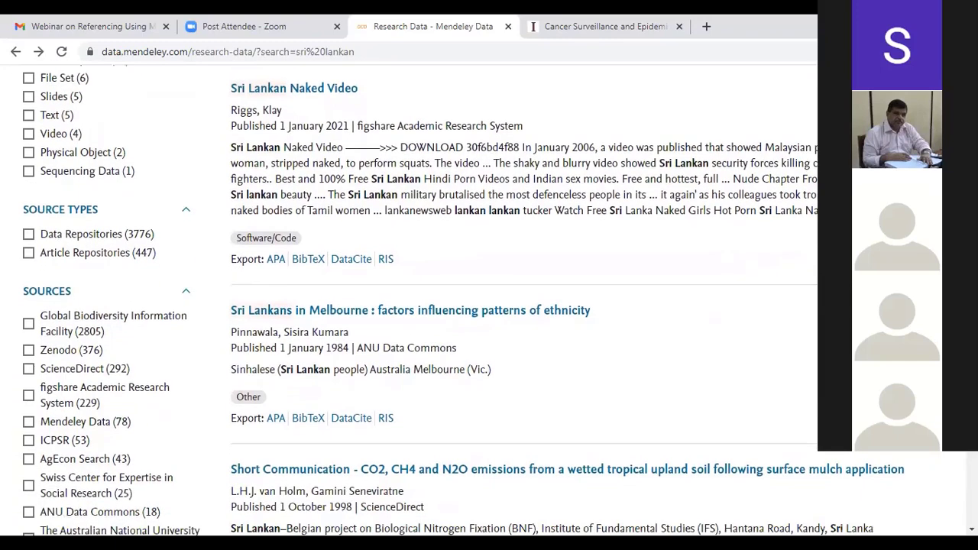
{"action": "scroll", "coordinate": [489, 306], "scroll_direction": "down", "scroll_amount": 1}
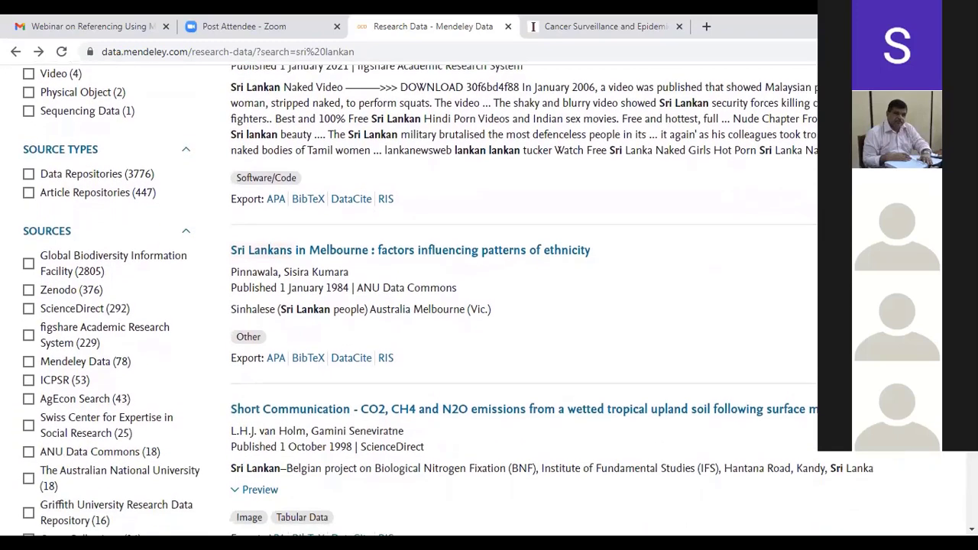
{"action": "scroll", "coordinate": [489, 305], "scroll_direction": "down", "scroll_amount": 3}
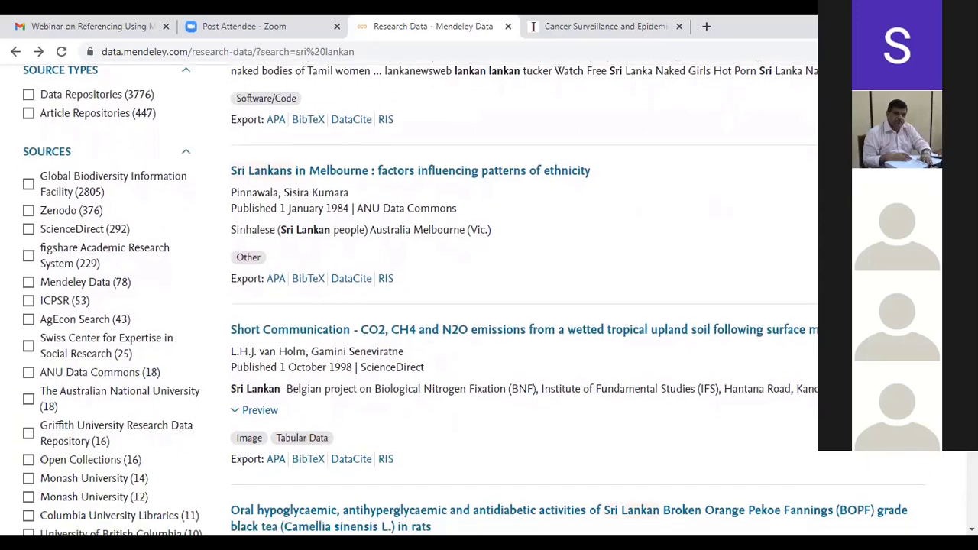
{"action": "scroll", "coordinate": [490, 305], "scroll_direction": "down", "scroll_amount": 2}
{"action": "scroll", "coordinate": [489, 306], "scroll_direction": "down", "scroll_amount": 1}
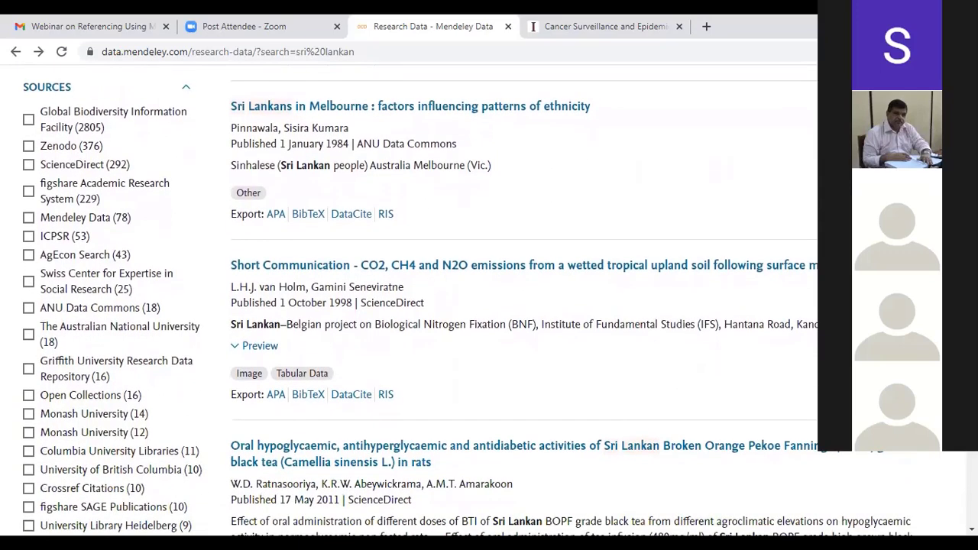
Examine the list of source repositories beside the "sri lankan" results, and review the source type and data type filters above it.
{"action": "scroll", "coordinate": [489, 305], "scroll_direction": "down", "scroll_amount": 1}
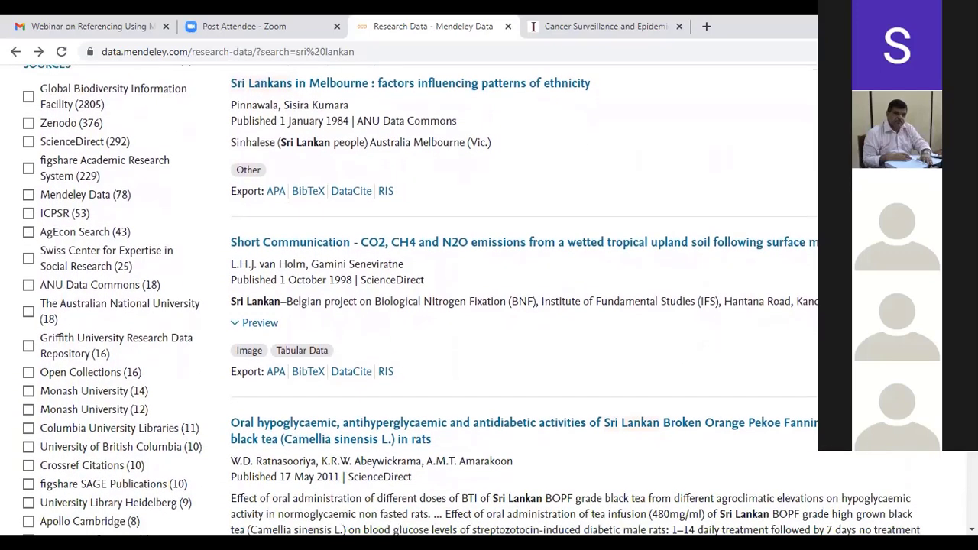
{"action": "scroll", "coordinate": [489, 306], "scroll_direction": "down", "scroll_amount": 1}
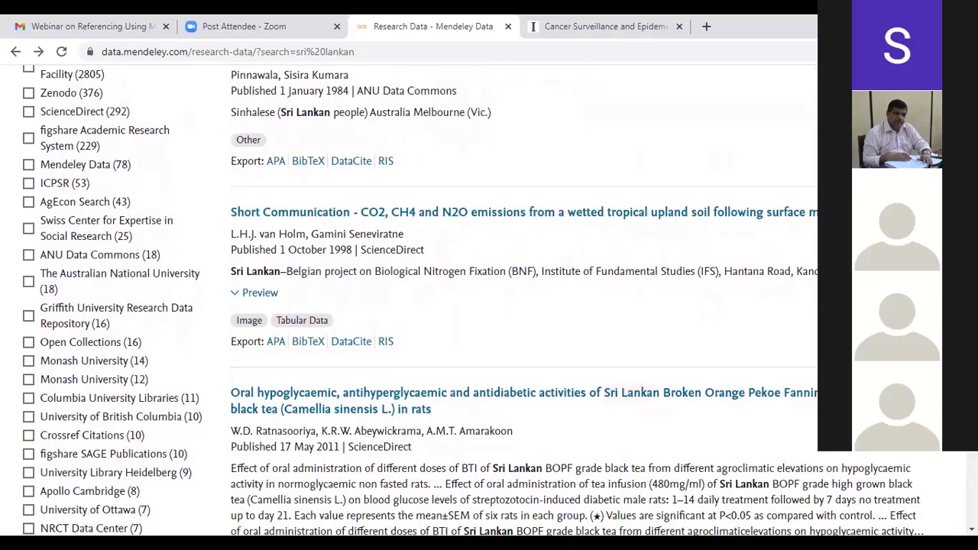
{"action": "scroll", "coordinate": [489, 306], "scroll_direction": "down", "scroll_amount": 2}
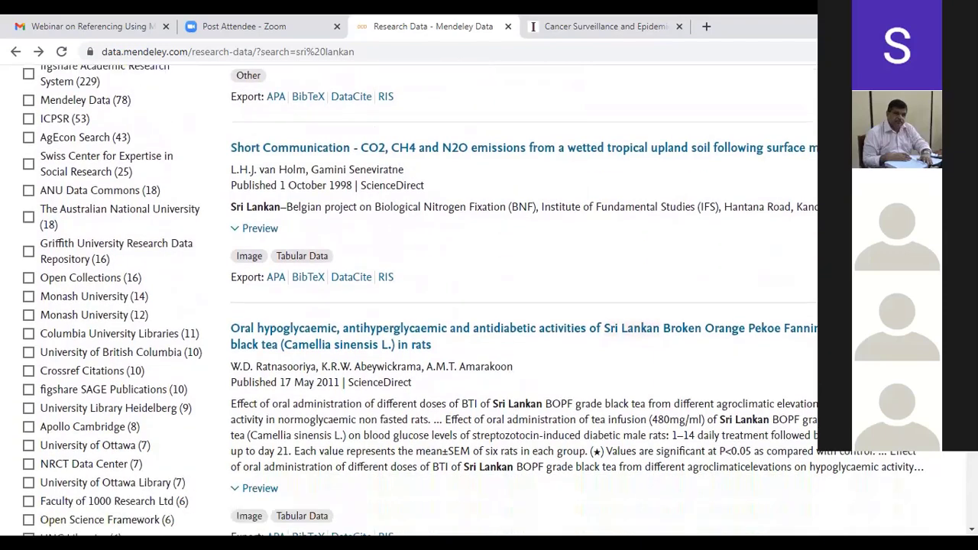
{"action": "scroll", "coordinate": [489, 306], "scroll_direction": "down", "scroll_amount": 4}
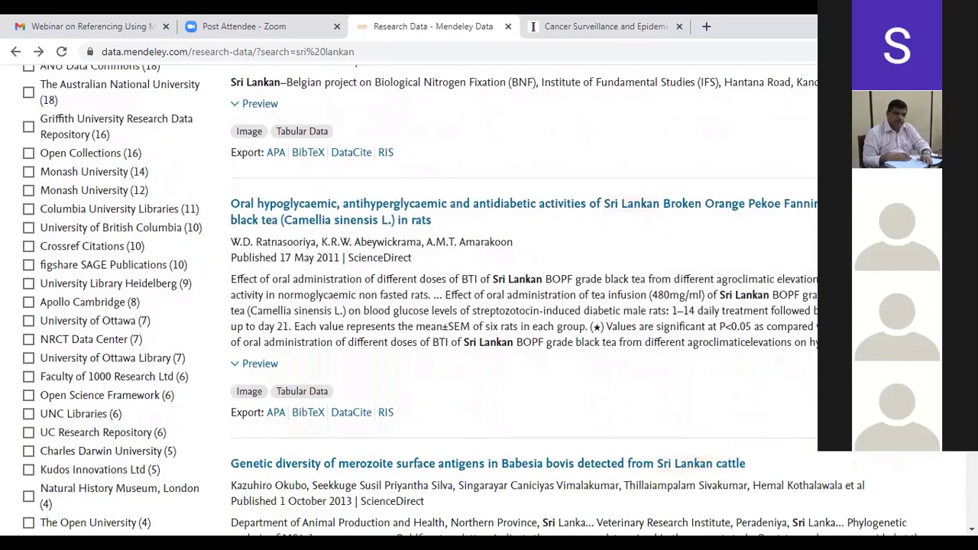
{"action": "scroll", "coordinate": [489, 305], "scroll_direction": "up", "scroll_amount": 14}
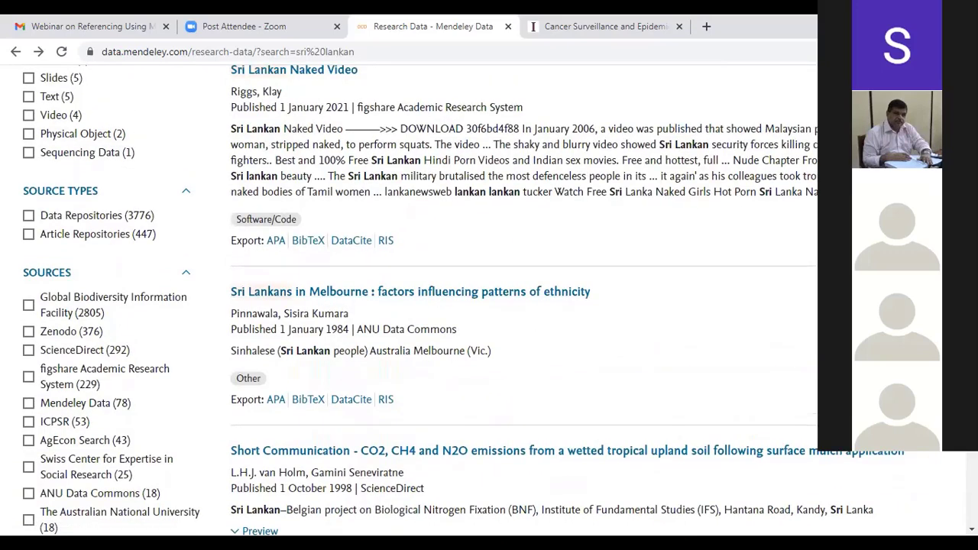
{"action": "scroll", "coordinate": [491, 298], "scroll_direction": "up", "scroll_amount": 1}
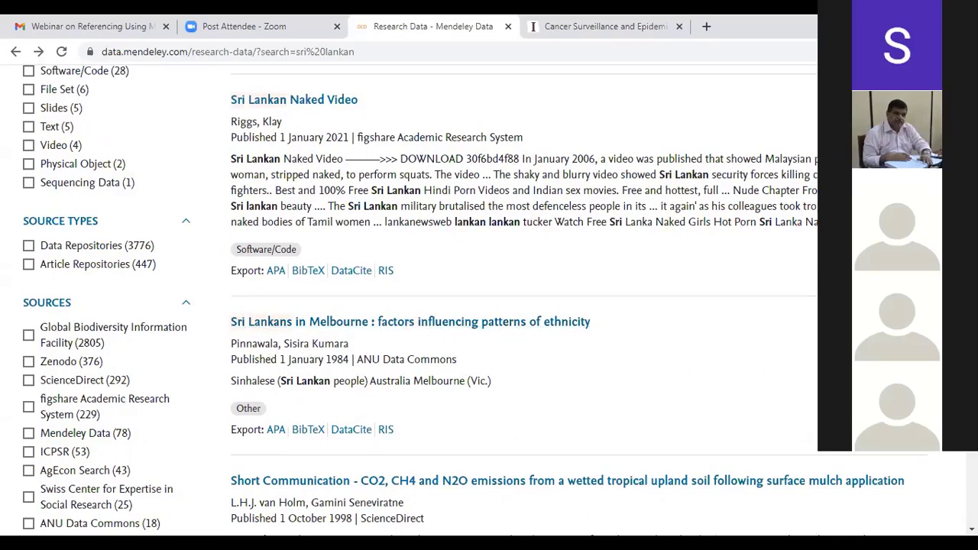
{"action": "scroll", "coordinate": [492, 299], "scroll_direction": "up", "scroll_amount": 3}
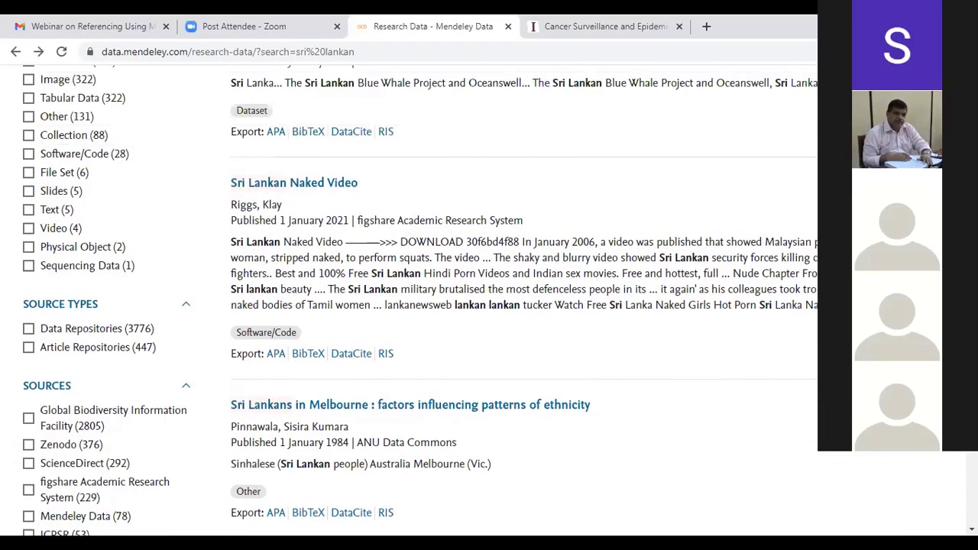
{"action": "scroll", "coordinate": [489, 306], "scroll_direction": "down", "scroll_amount": 1}
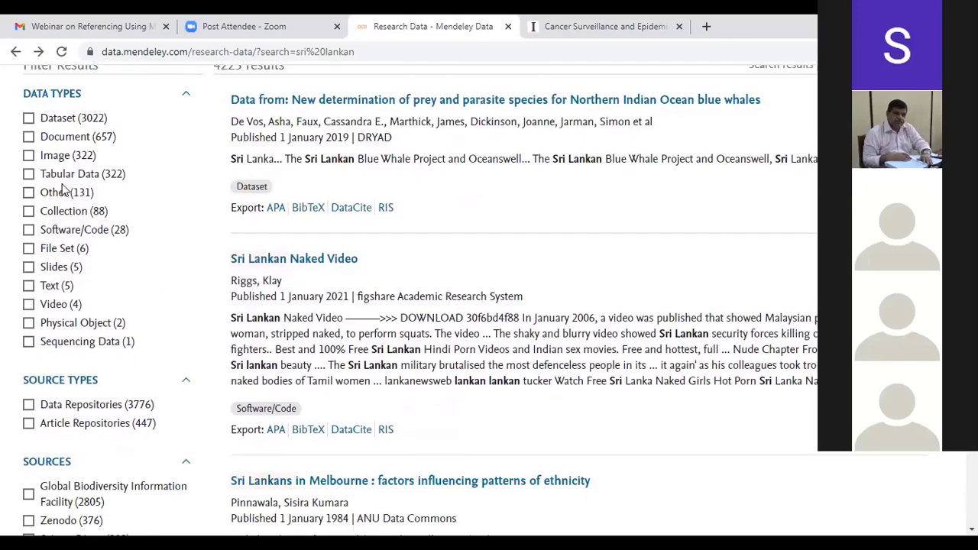
Try to filter the "sri lankan" results by the Image data type, and return to the Mendeley Data home page's recent searches.
{"action": "left_click", "coordinate": [30, 158]}
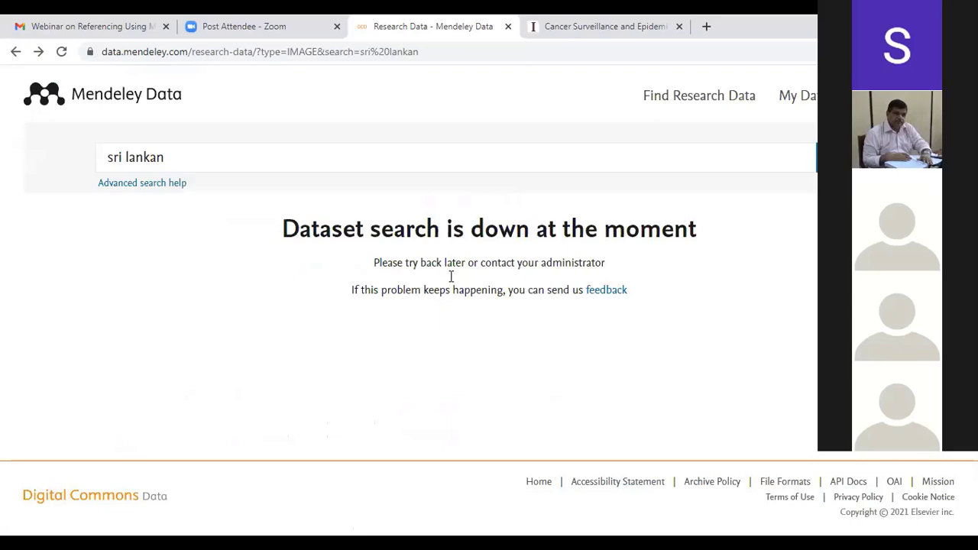
{"action": "left_click", "coordinate": [15, 52]}
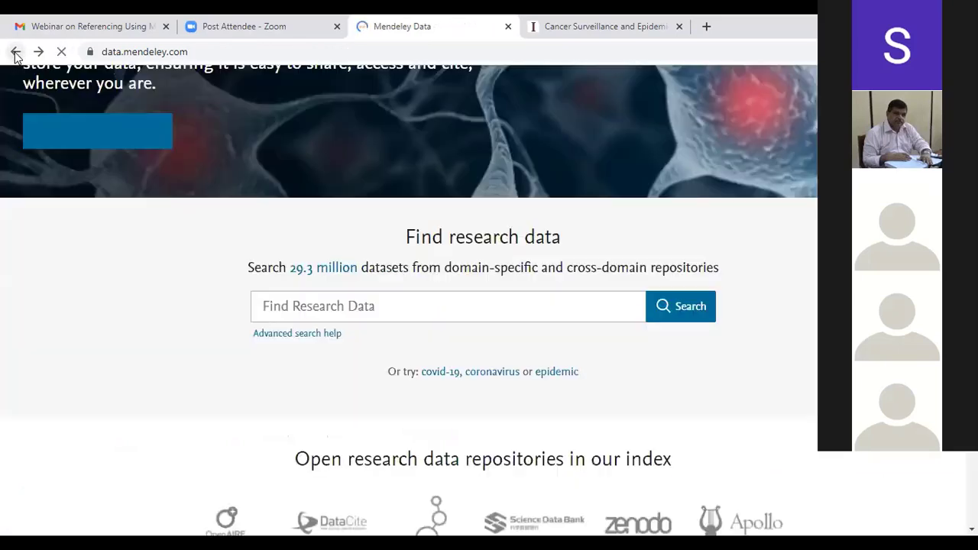
{"action": "left_click", "coordinate": [530, 312]}
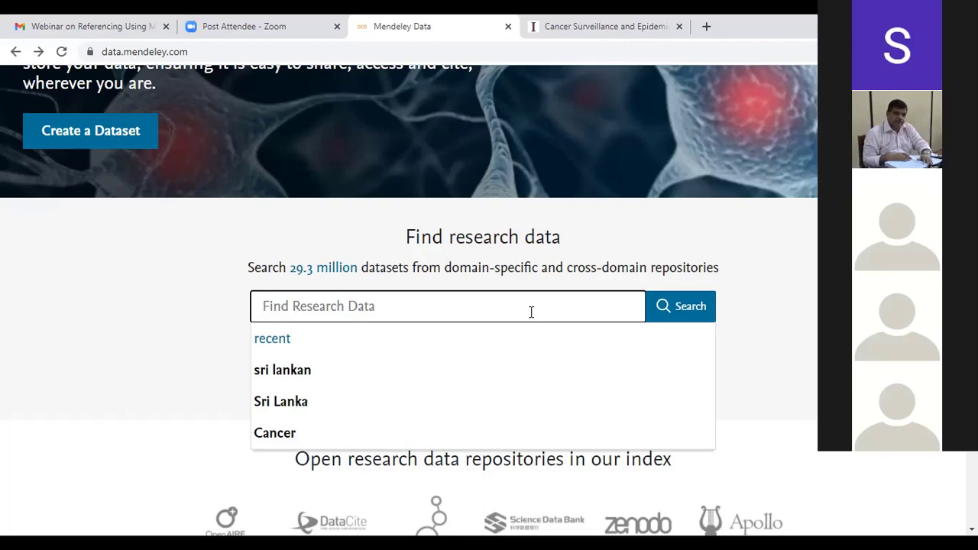
{"action": "left_click", "coordinate": [336, 454]}
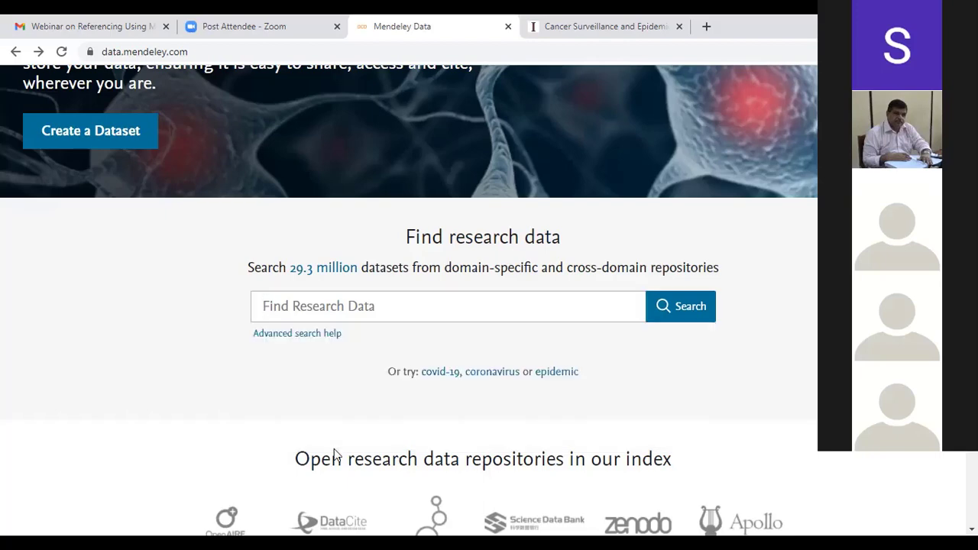